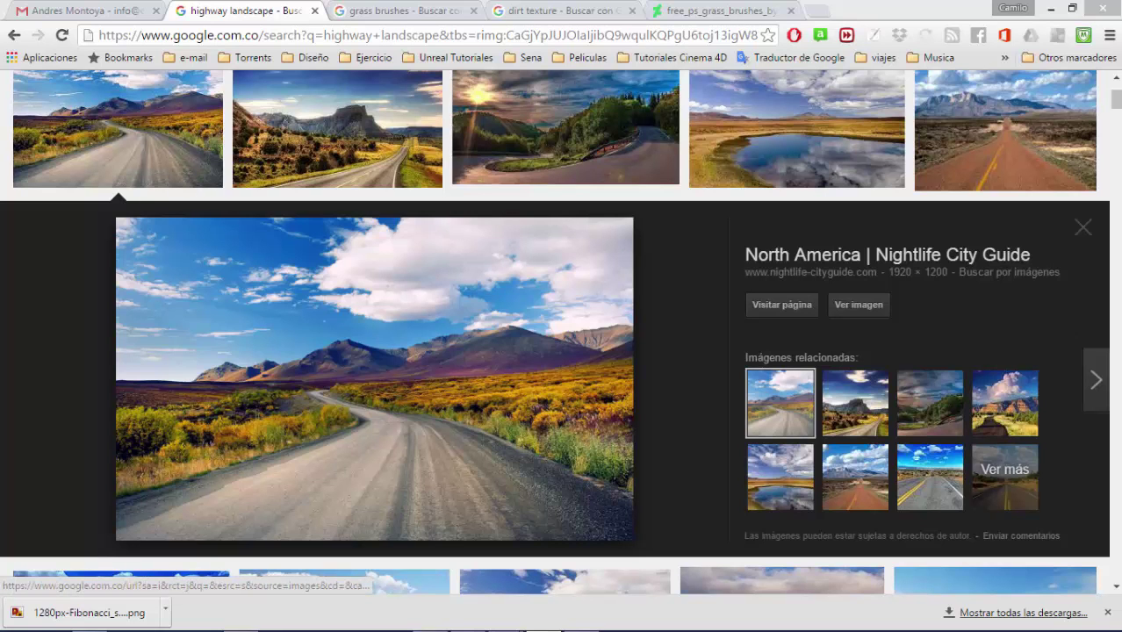
Replace the Google Images search query with "beach sand" and run the search
scroll(562, 351, "up", 3)
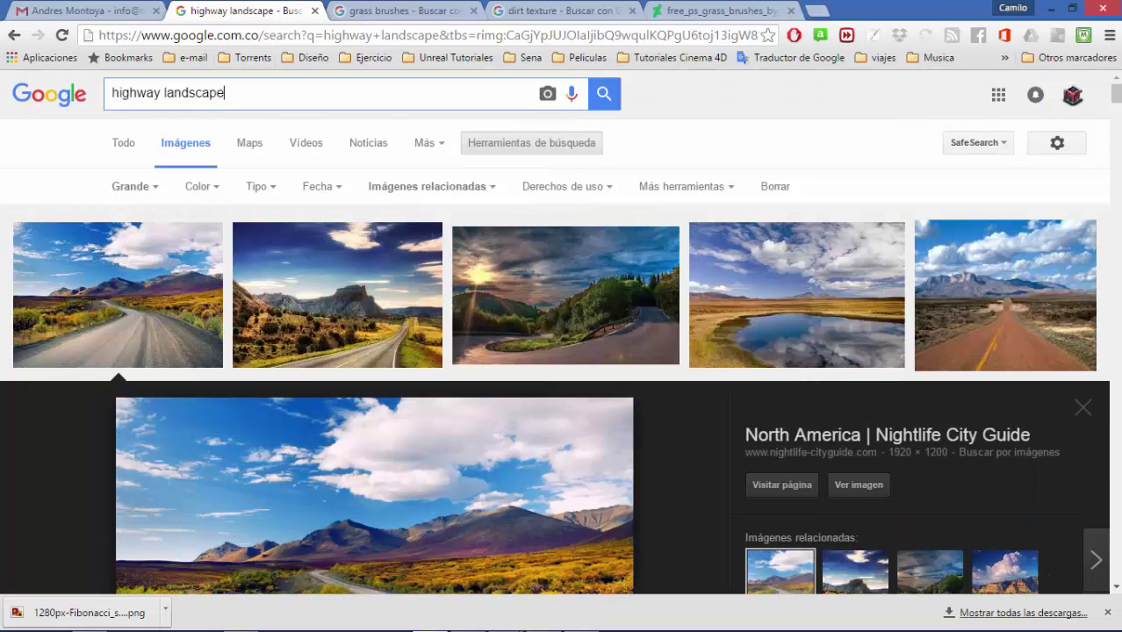
key("ctrl+a")
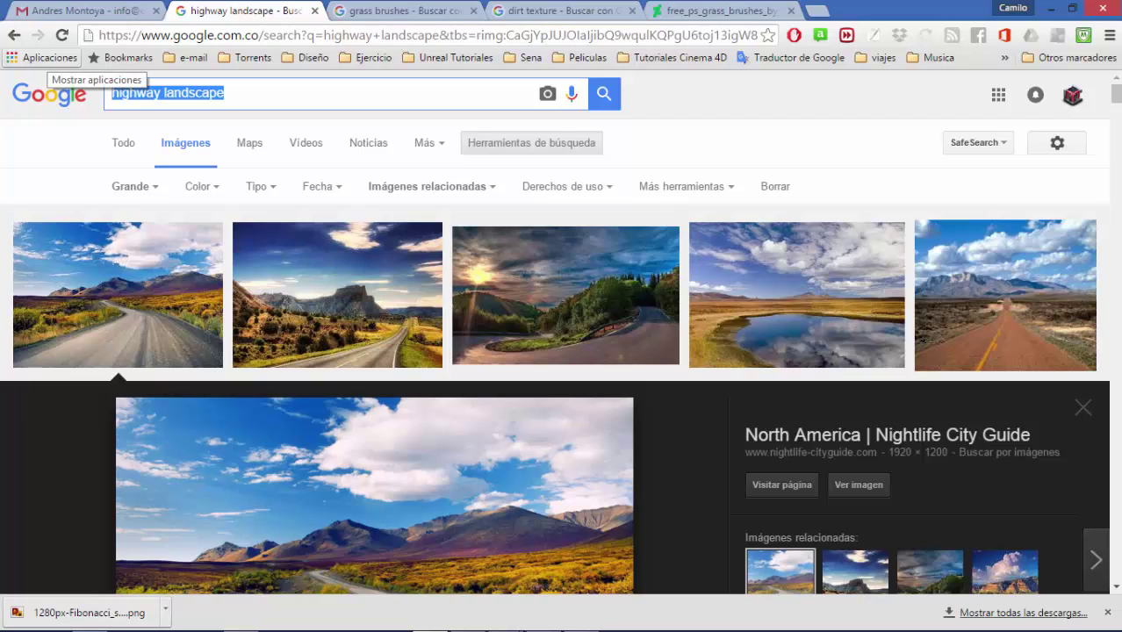
type("beach")
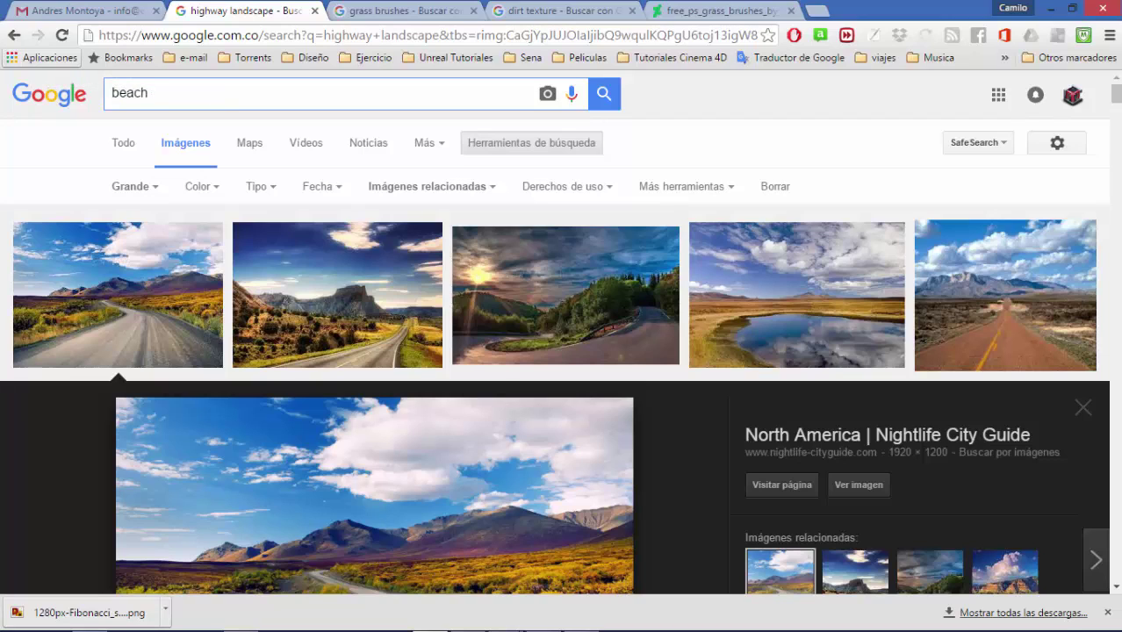
type(" snad")
key("BackSpace")
key("BackSpace")
key("BackSpace")
type("a")
type("nd")
key("Return")
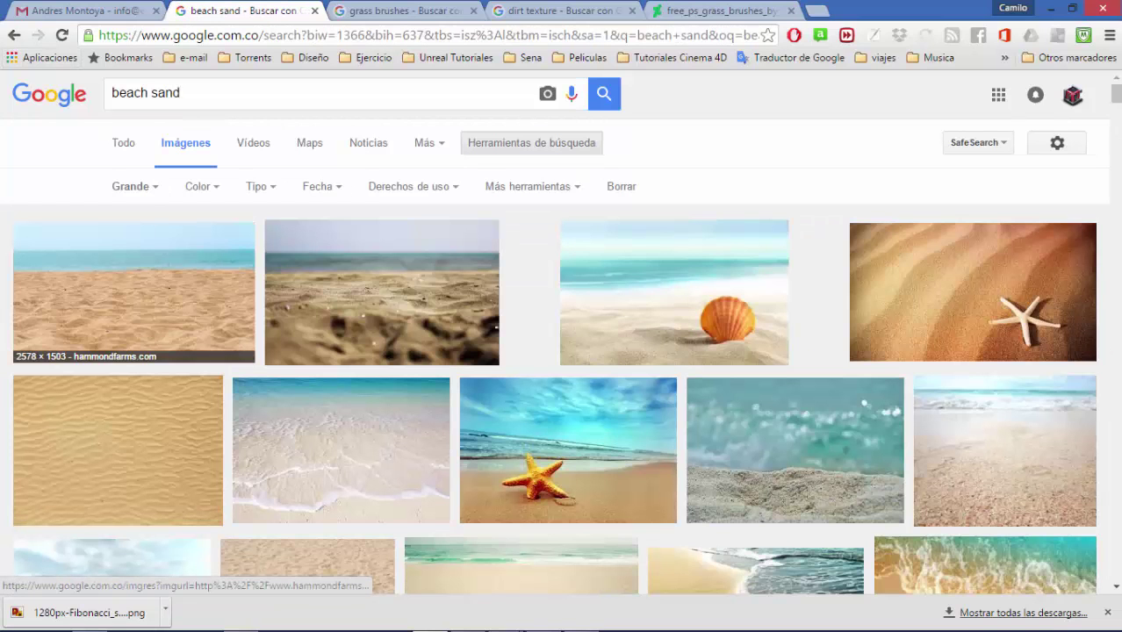
Browse the results and preview the rippled sand photo Background_Beach_Sand.jpg
left_click(134, 290)
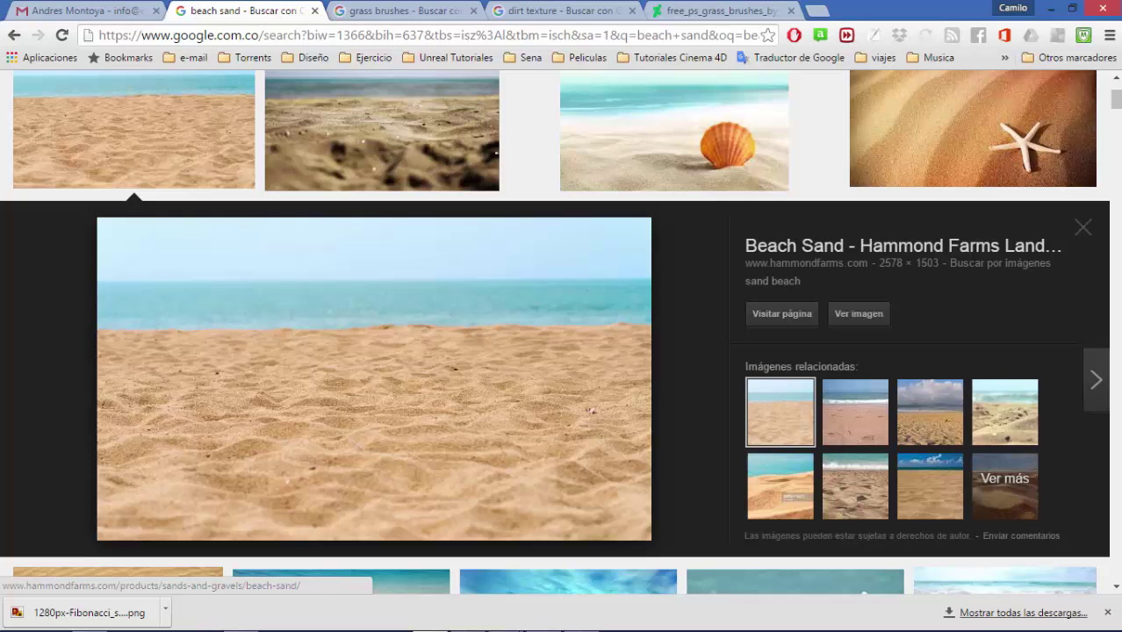
scroll(562, 334, "down", 1)
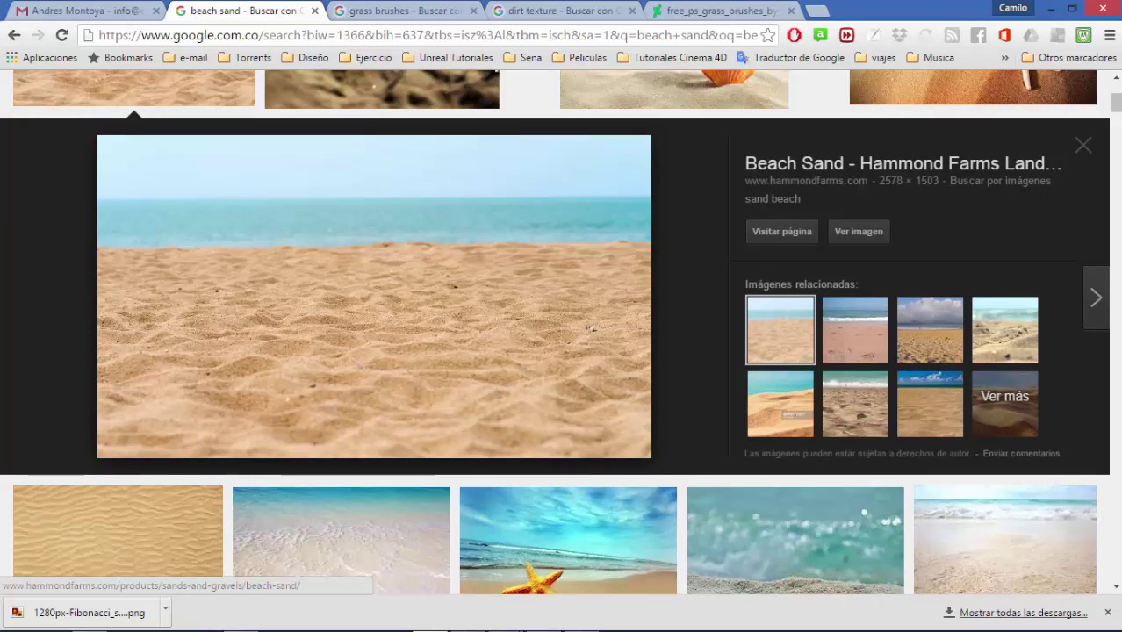
scroll(562, 334, "down", 1)
scroll(555, 334, "down", 1)
scroll(555, 334, "up", 1)
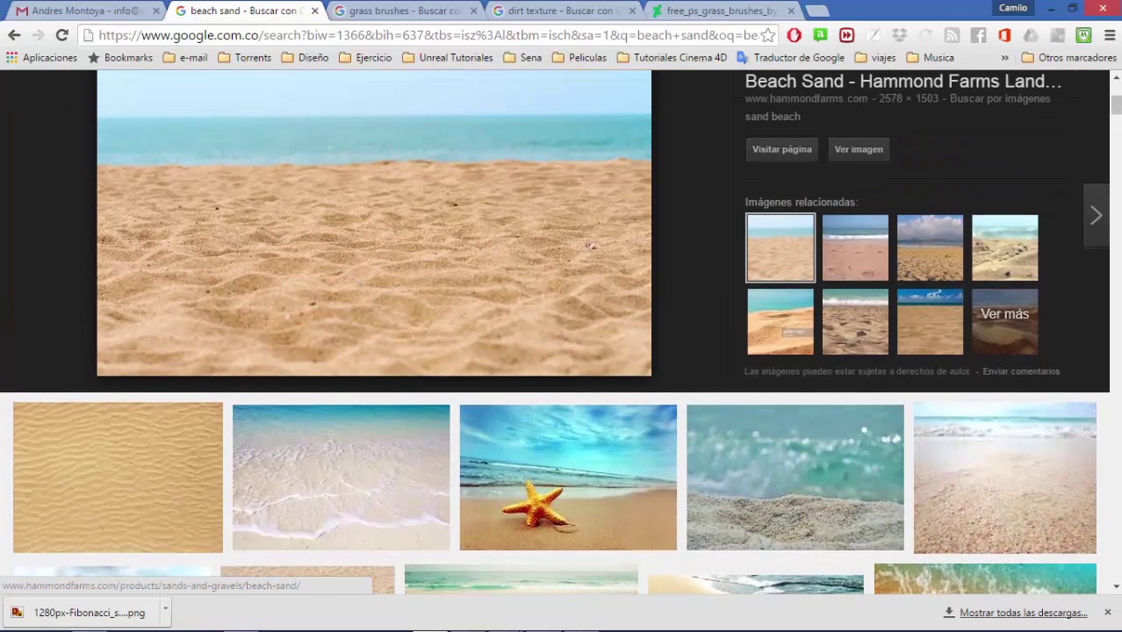
scroll(562, 351, "down", 1)
left_click(118, 395)
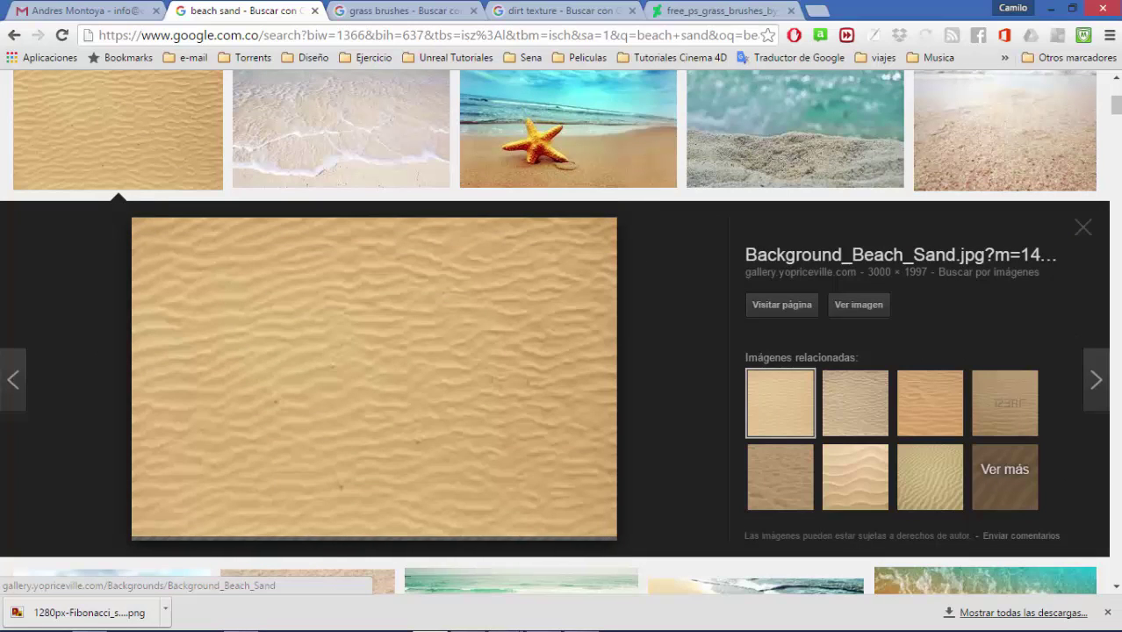
Open the sand photo at full 100% size in a new Chrome tab, then return to Photoshop
left_click(859, 304)
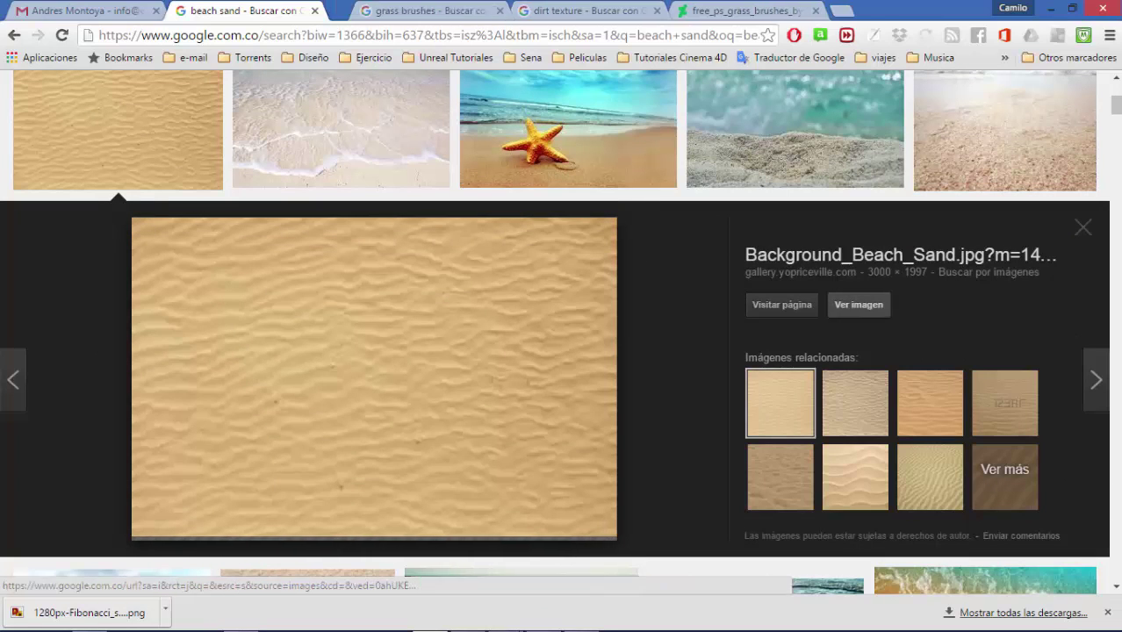
left_click(400, 10)
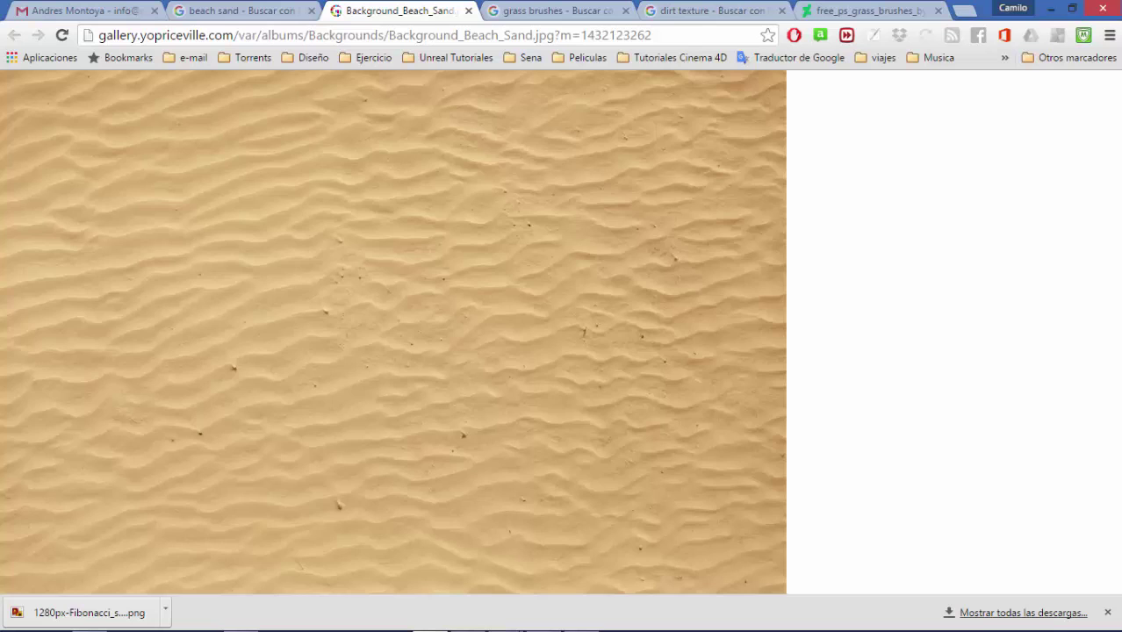
left_click(284, 282)
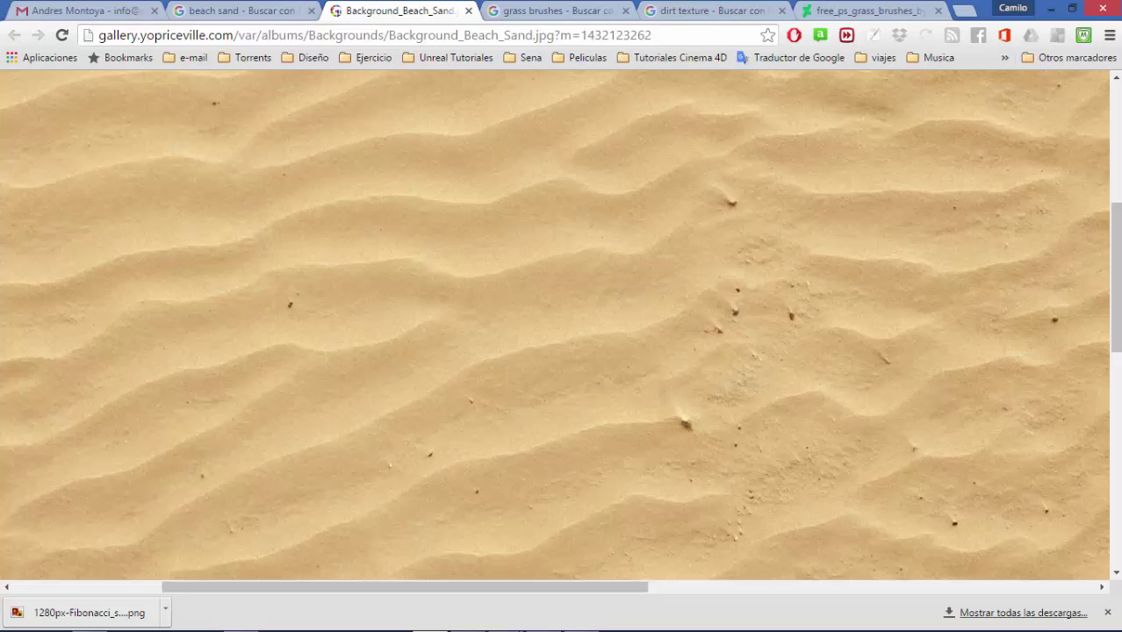
key("alt+Tab")
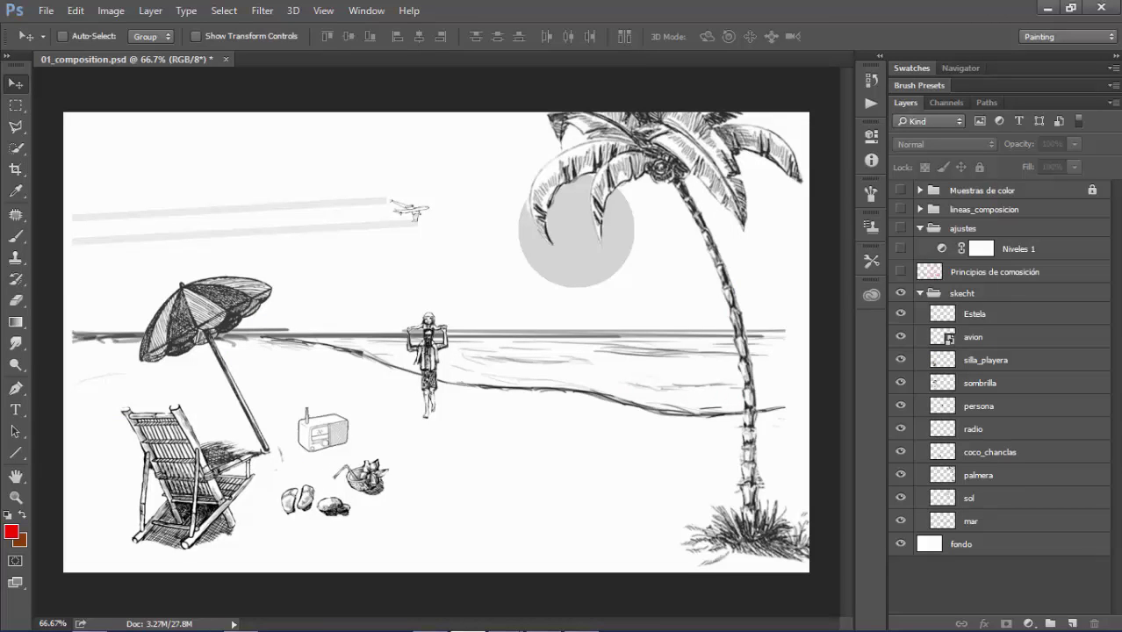
Create a new 2000 × 2000 px document named Sand Pattern_01
key("ctrl+n")
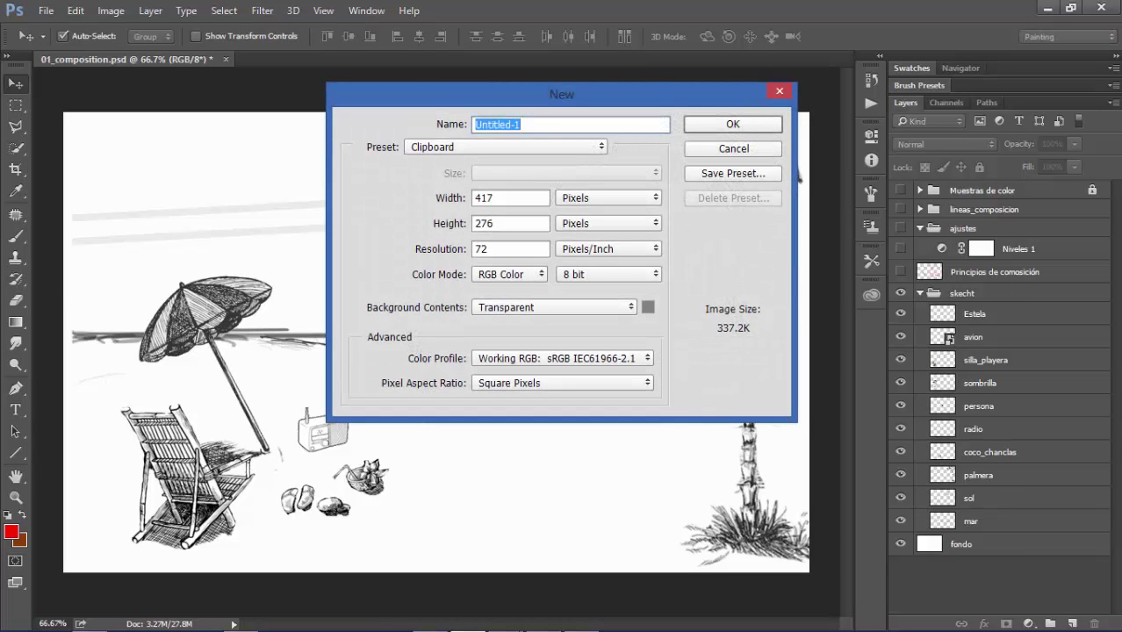
key("Tab")
key("Tab")
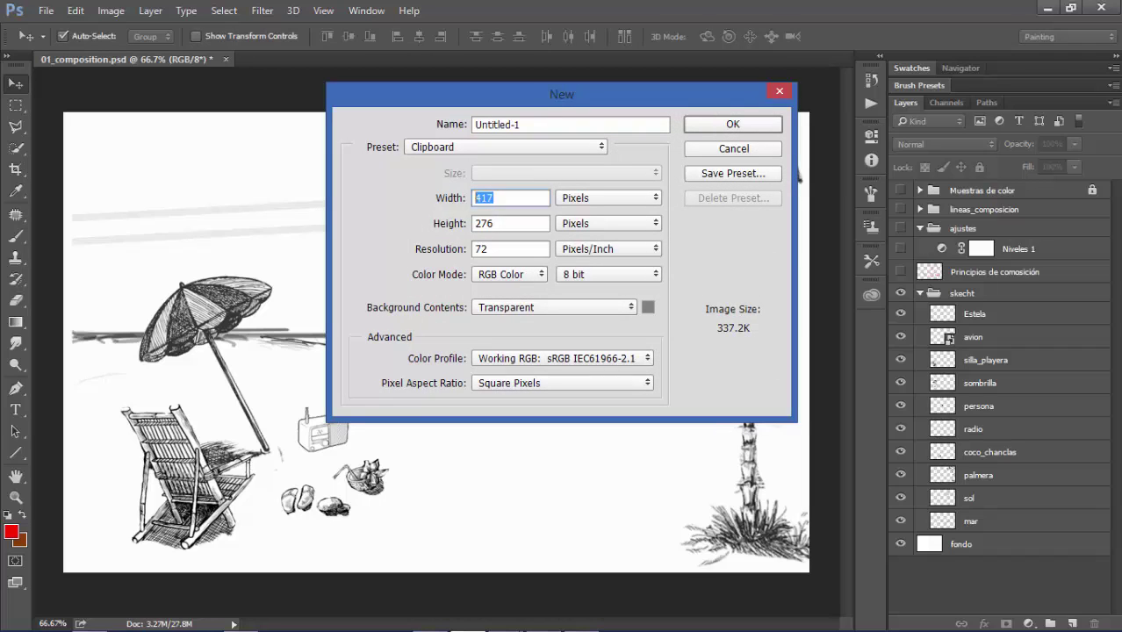
type("2")
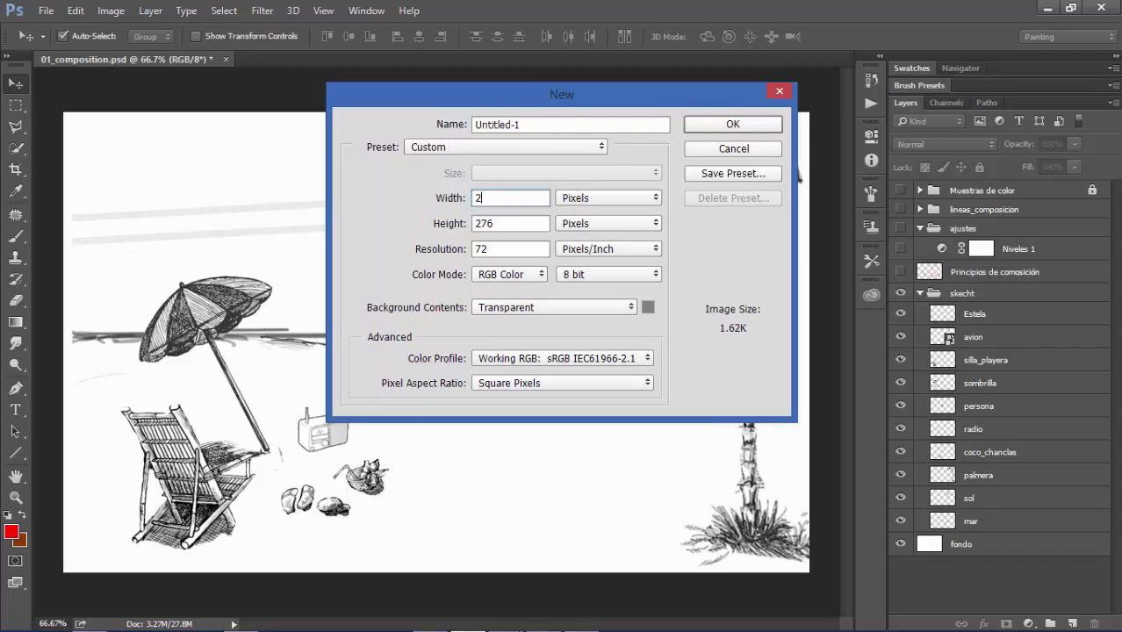
type("000")
key("Tab")
key("Tab")
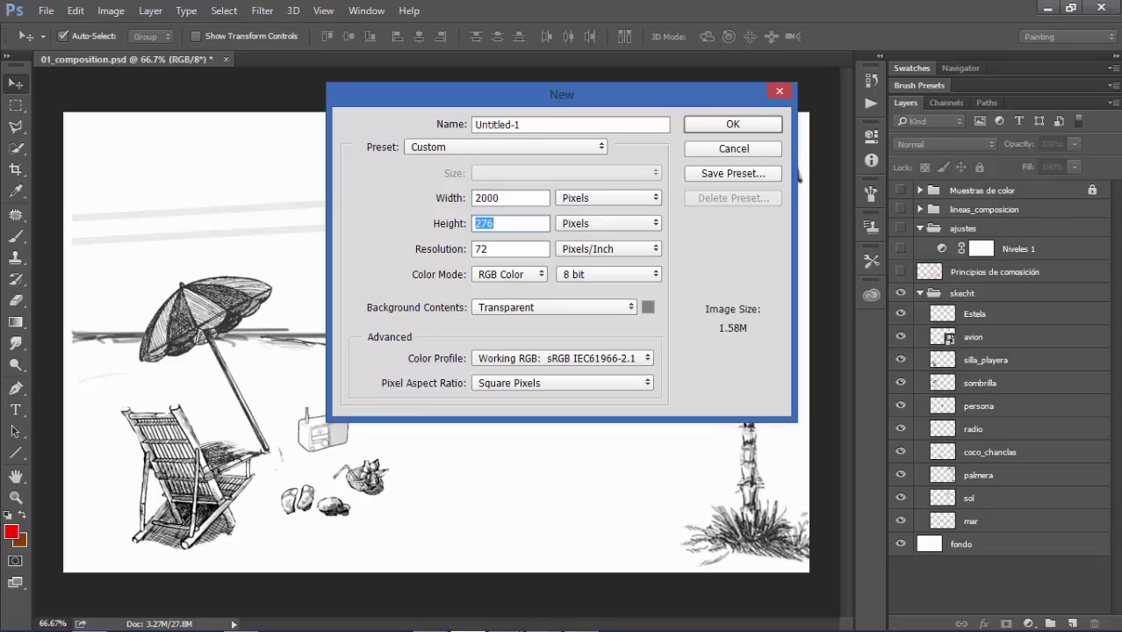
type("2000")
key("shift+Tab")
key("shift+Tab")
key("shift+Tab")
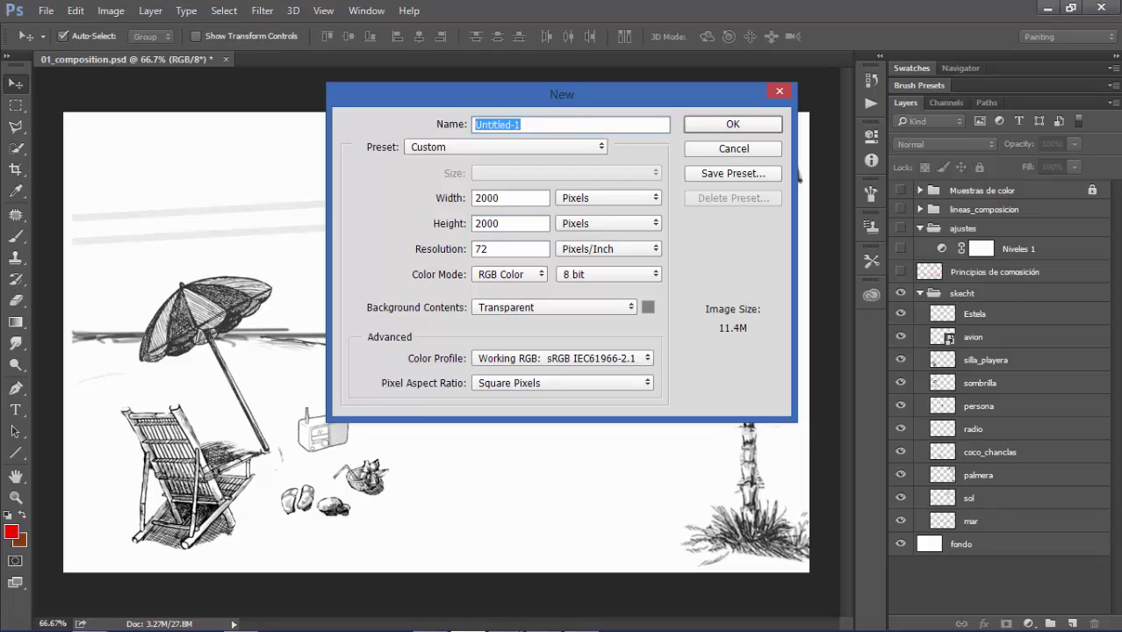
type("Sand")
type(" Pattern")
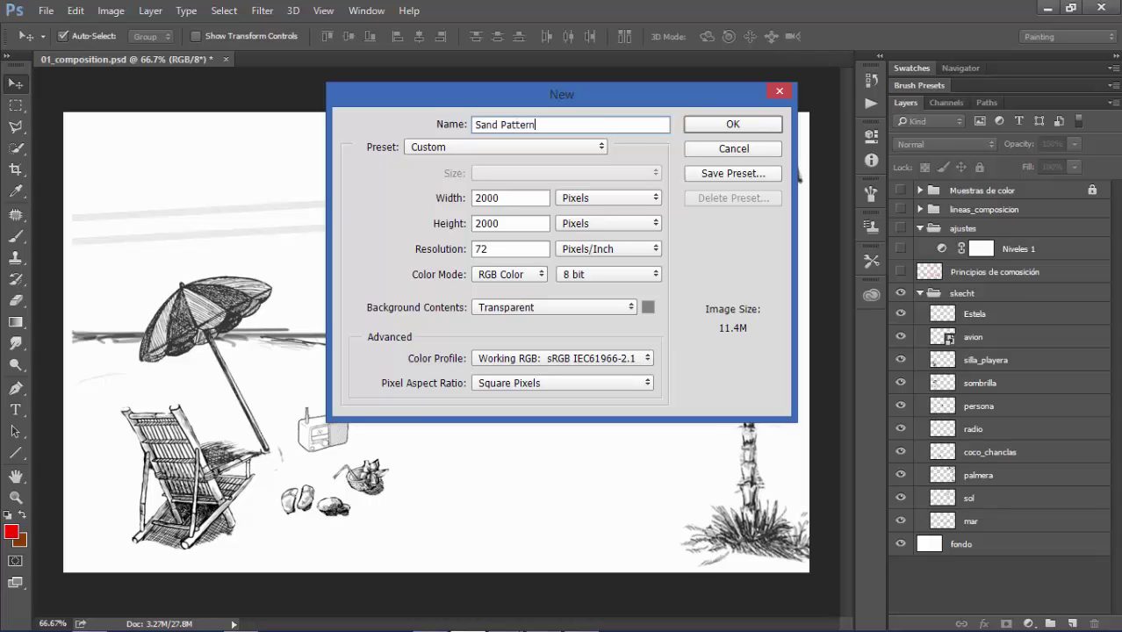
type("_01")
key("Return")
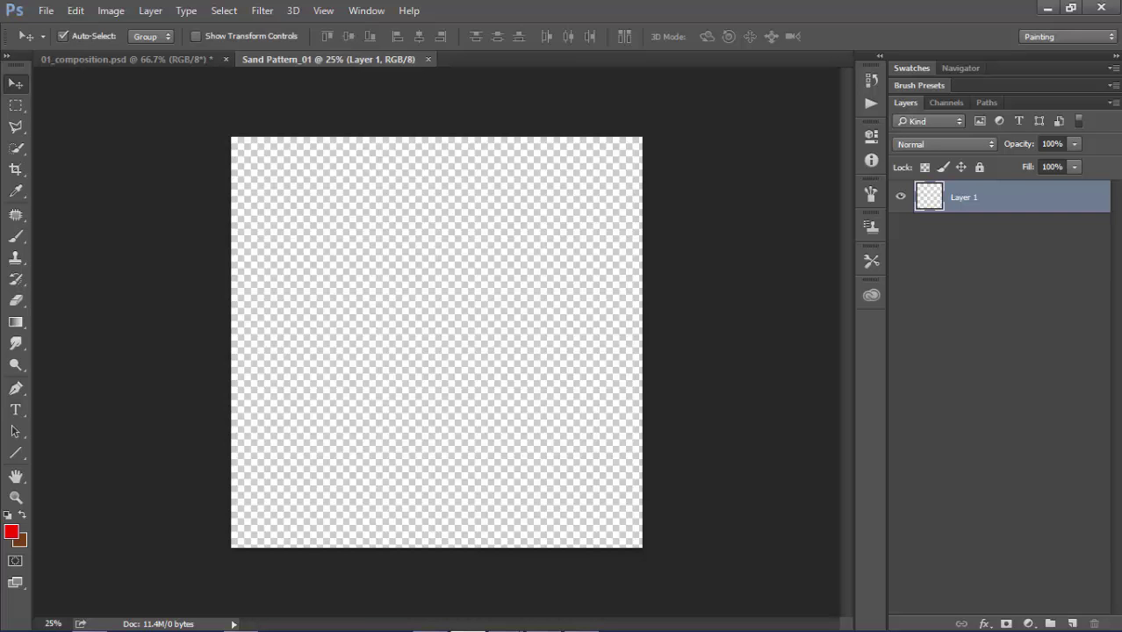
Add a black (000000) Solid Color fill layer with a new empty layer above it
left_click(150, 11)
left_click(369, 156)
key("Return")
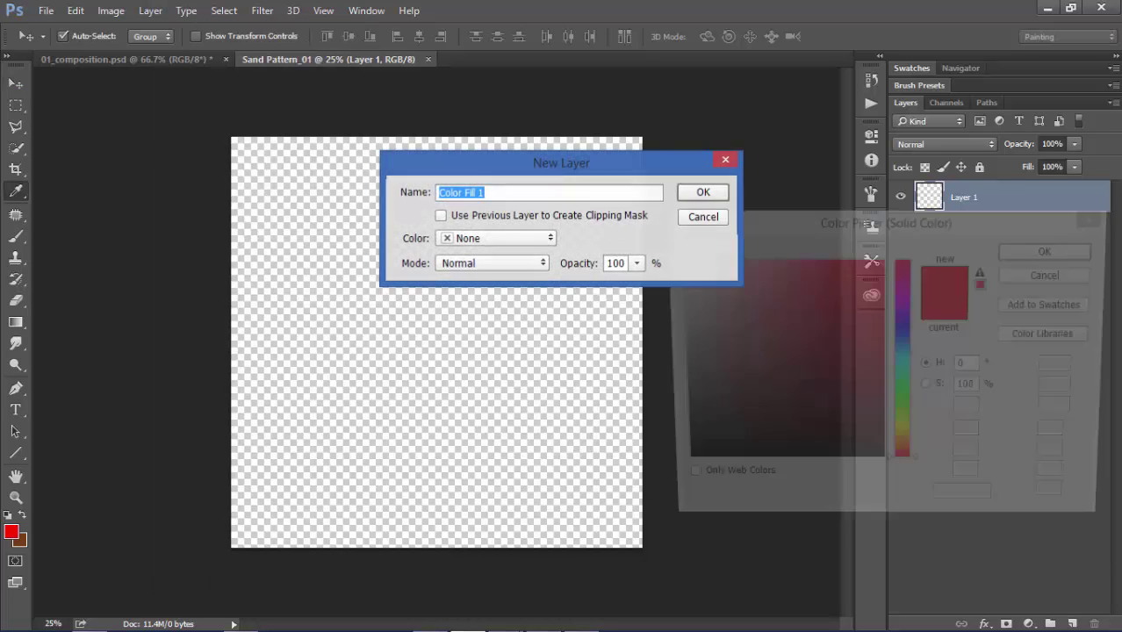
type("000000")
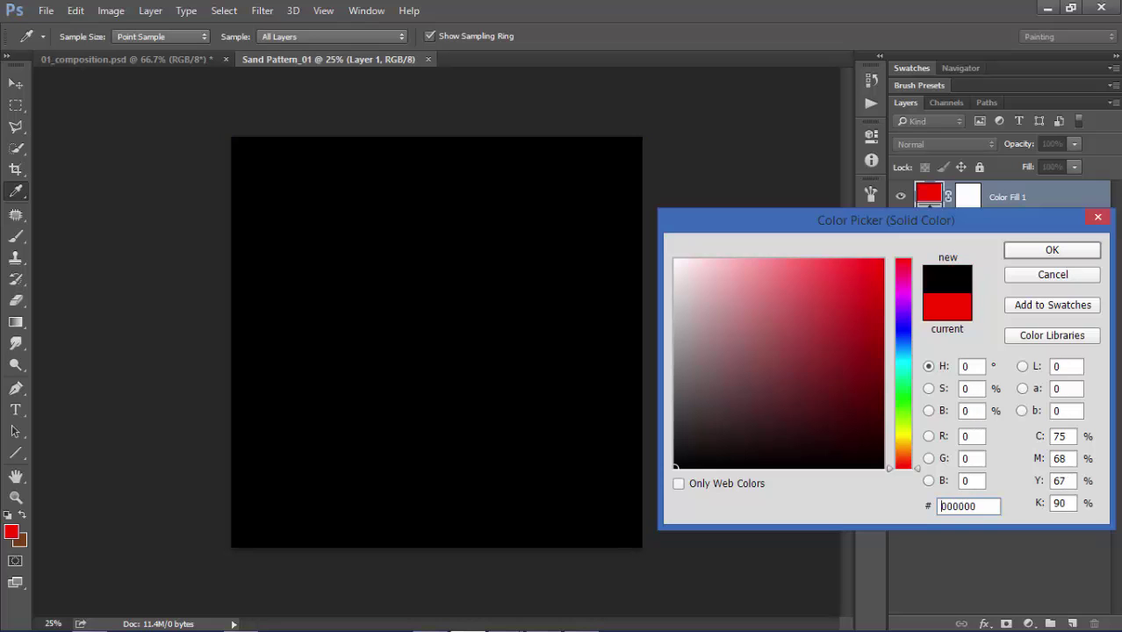
key("Return")
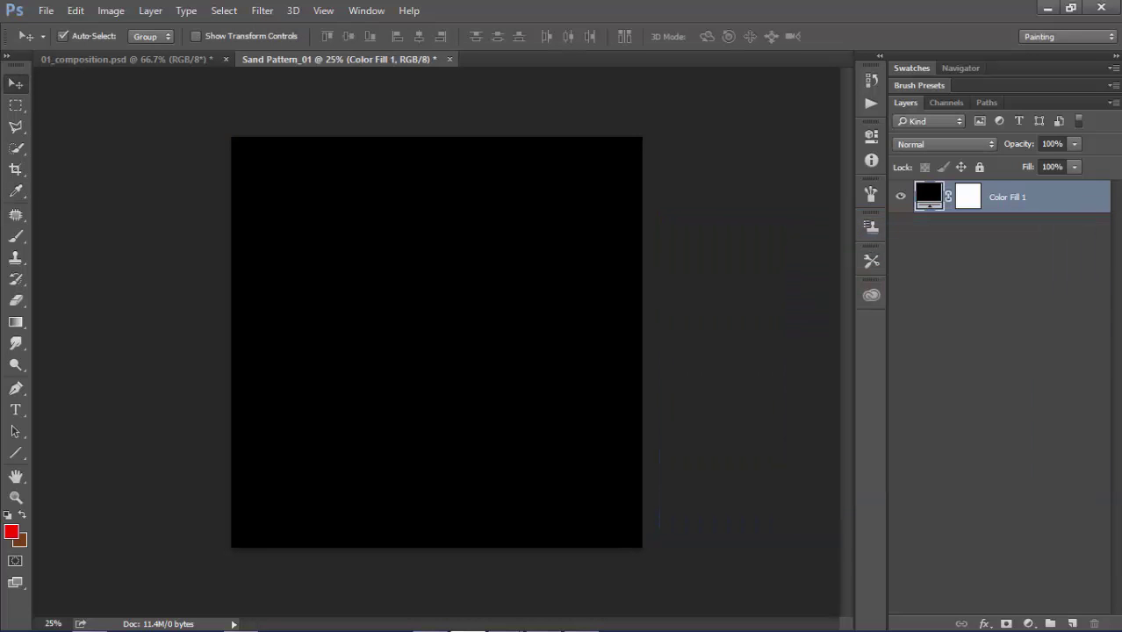
left_click(1072, 624)
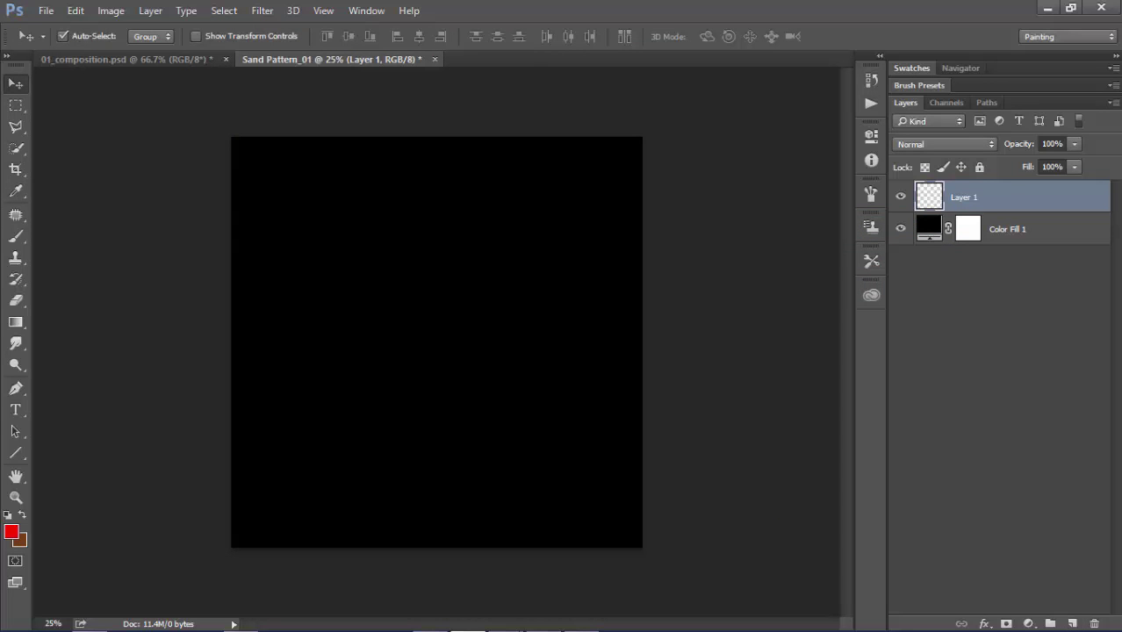
View the document at 100% and switch to the Brush tool
key("z")
right_click(376, 273)
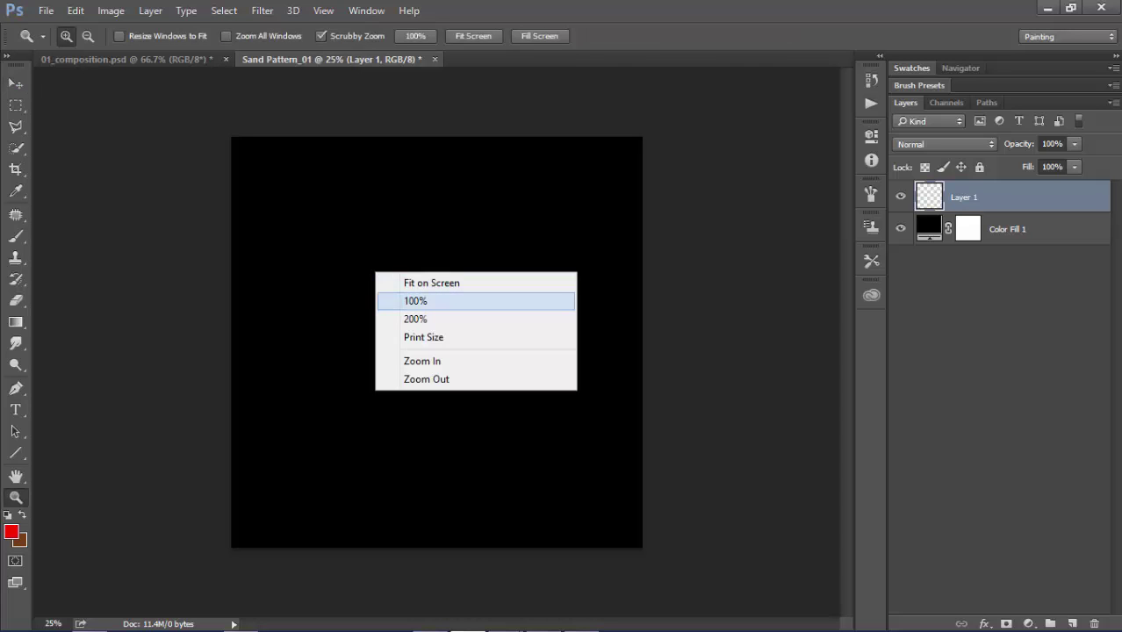
left_click(415, 300)
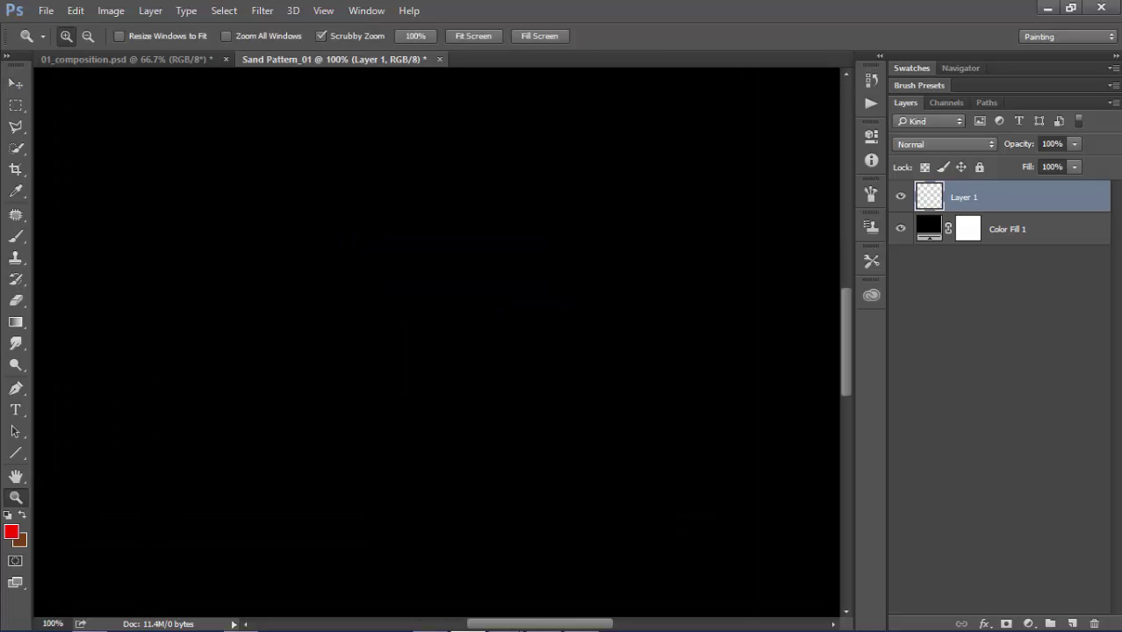
key("super+c")
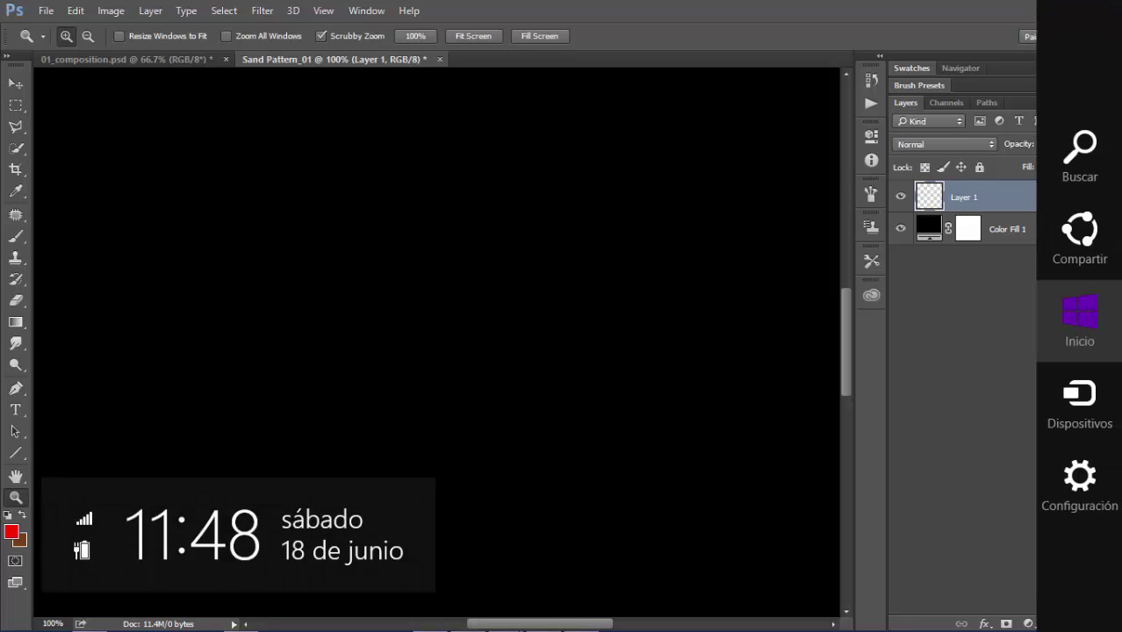
key("Escape")
key("v")
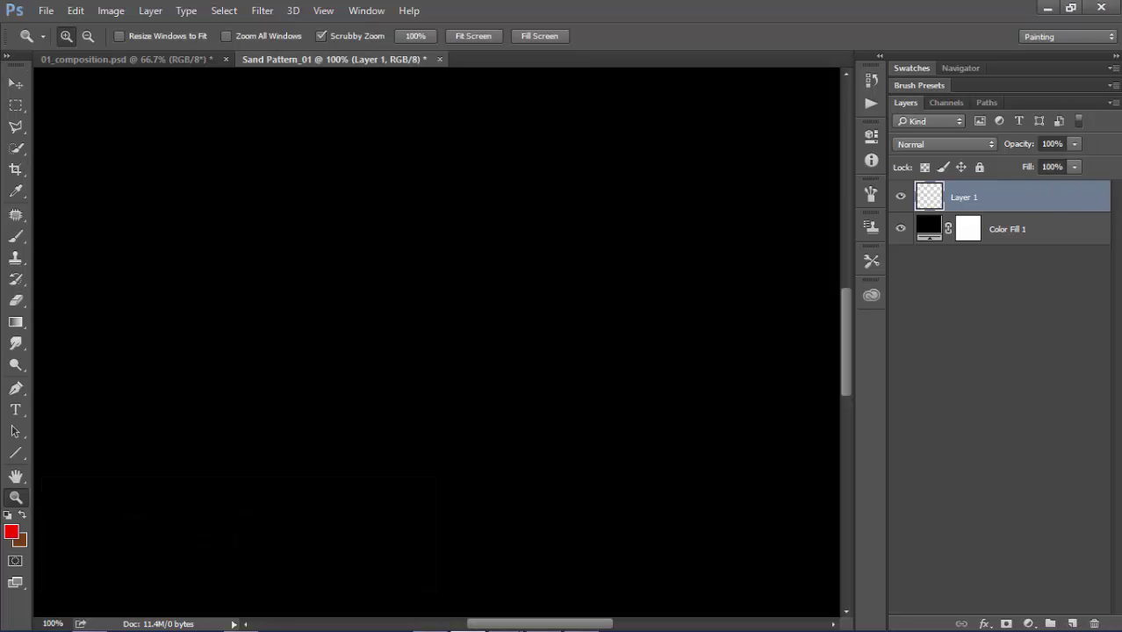
key("b")
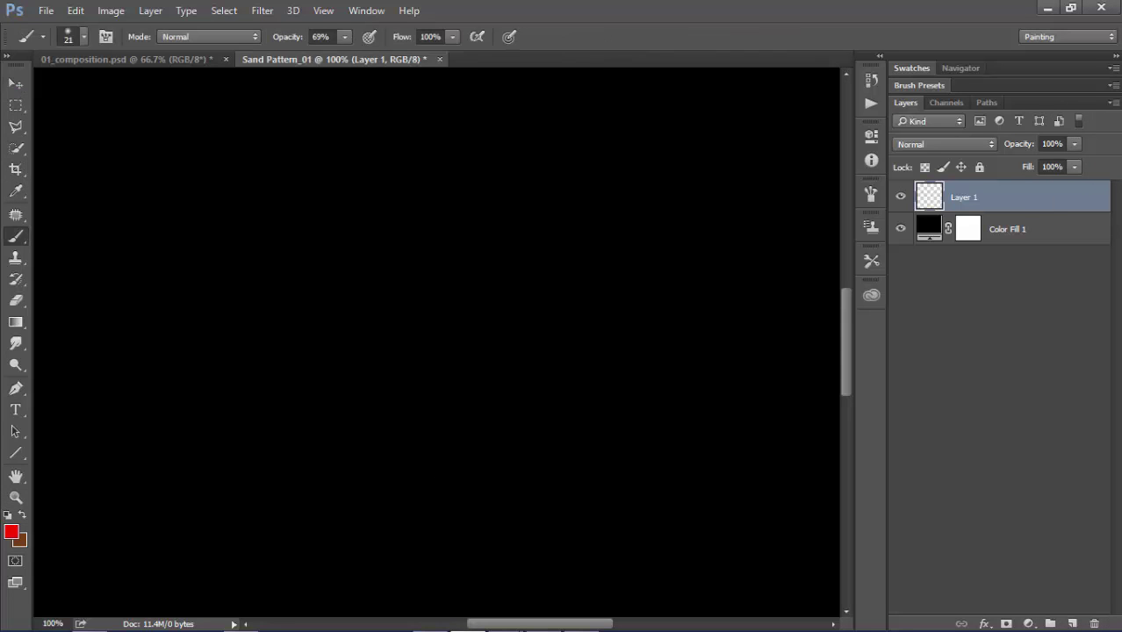
key("super+c")
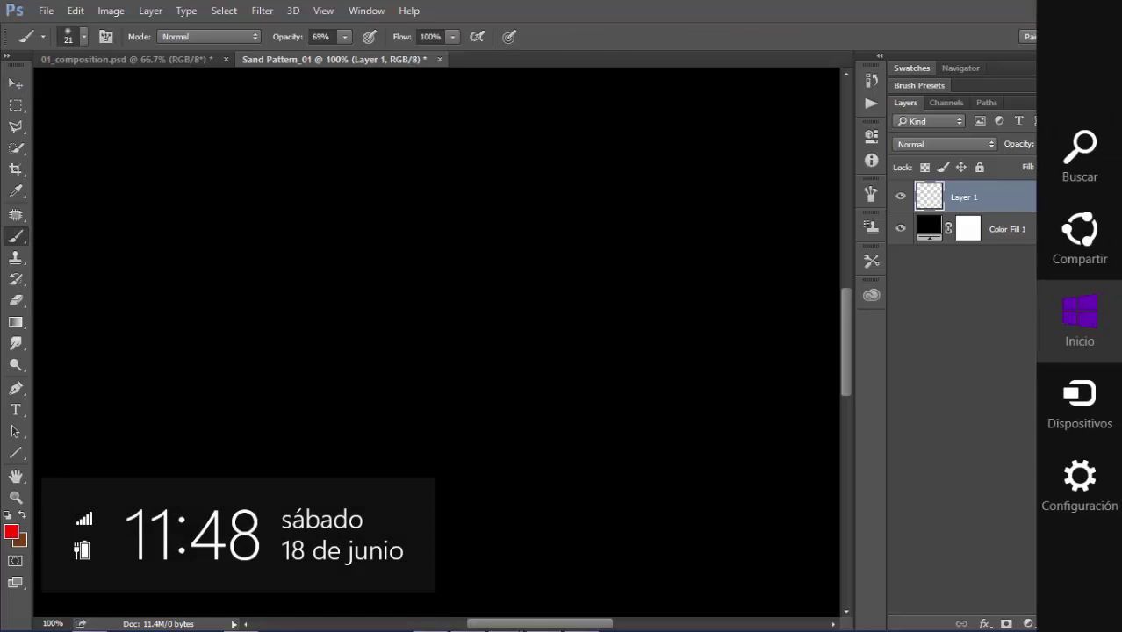
key("Escape")
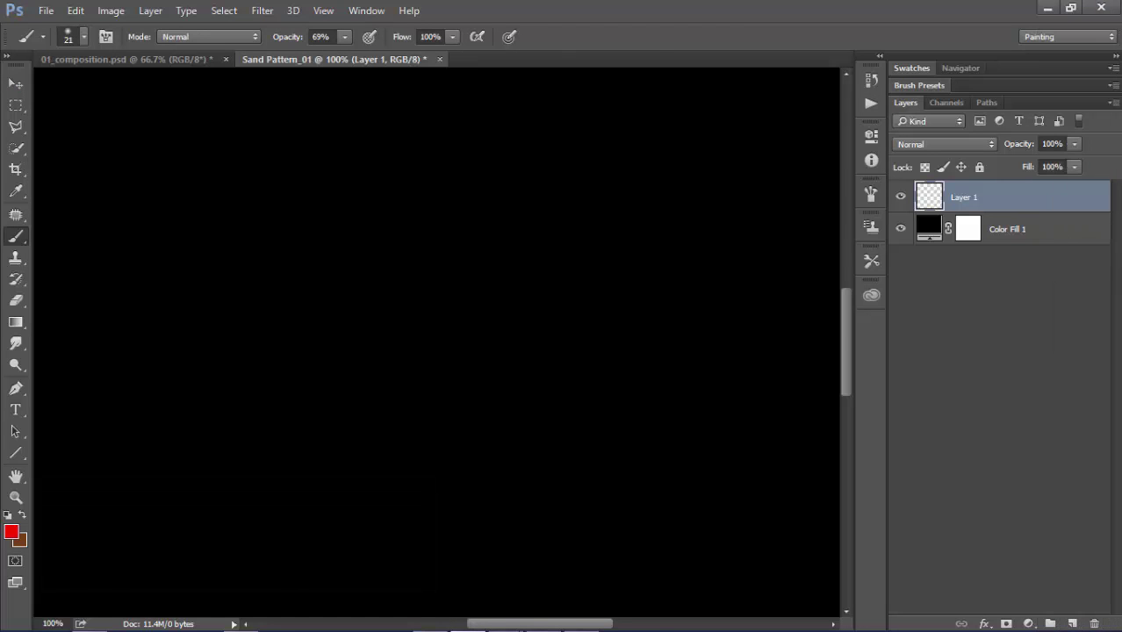
Set the foreground colour to light grey efefef
left_click(10, 532)
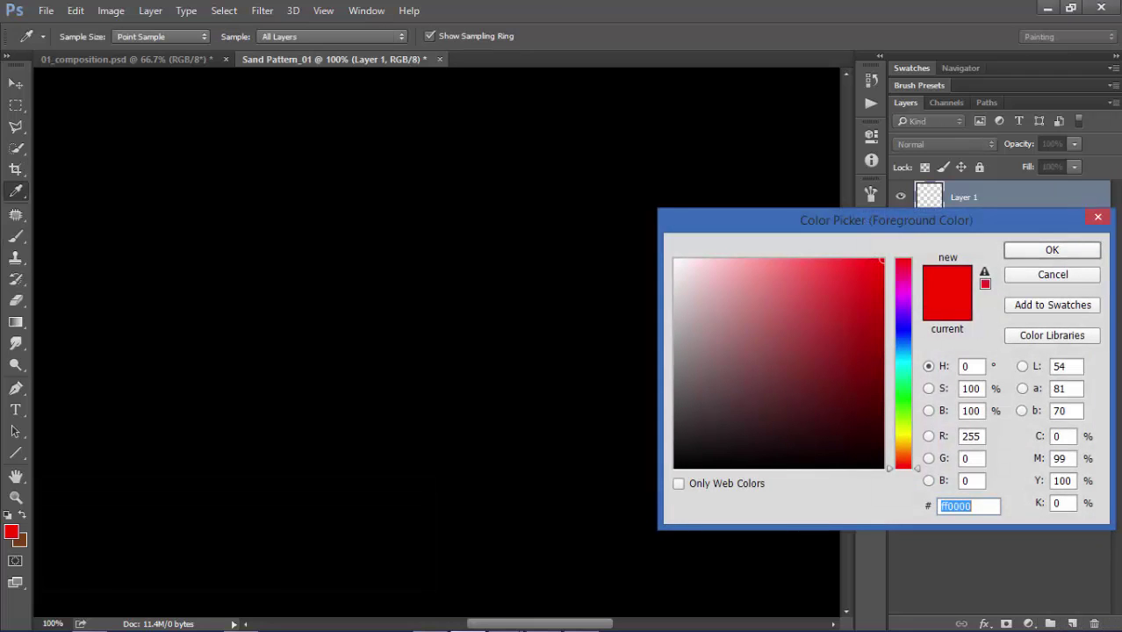
type("ffffff")
type("cfcfcf")
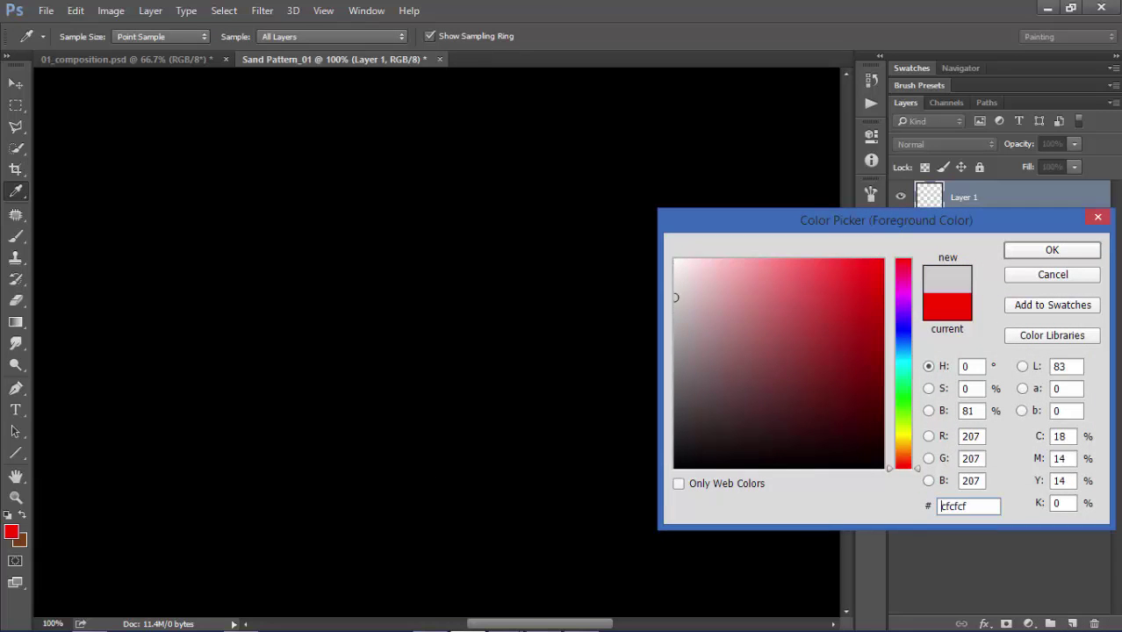
left_click_drag(675, 297, 675, 271)
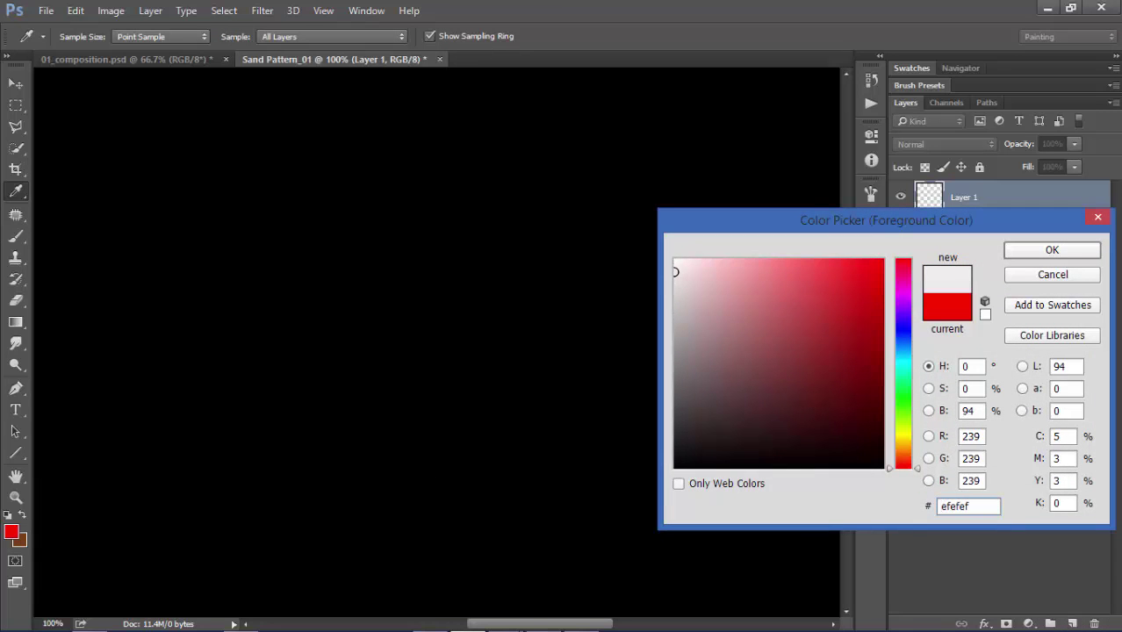
key("Return")
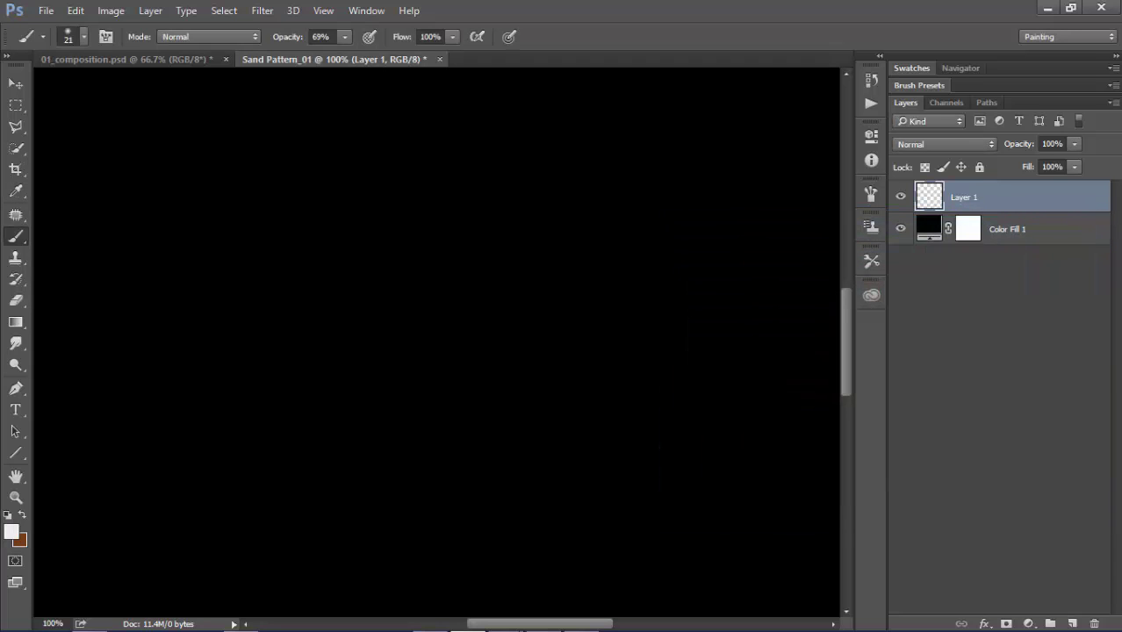
Enable Shape Dynamics on the brush with 22% size jitter and 0% angle jitter
left_click(106, 36)
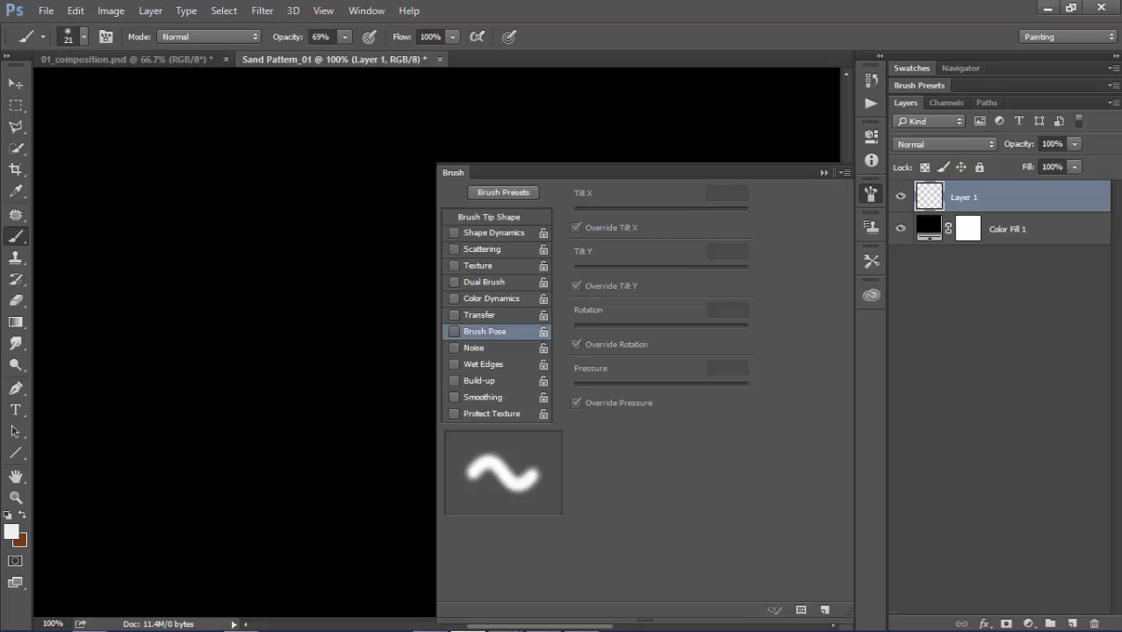
left_click(454, 233)
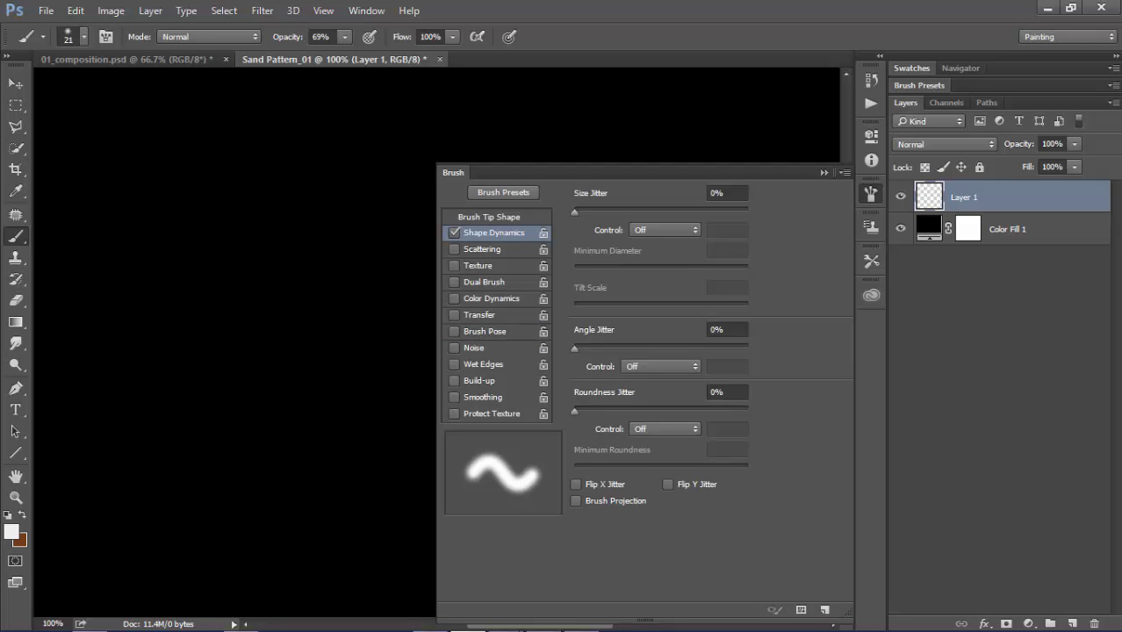
left_click_drag(574, 210, 613, 211)
mouse_move(574, 268)
left_mouse_down()
mouse_move(637, 268)
mouse_move(574, 268)
left_mouse_up()
mouse_move(574, 347)
left_mouse_down()
mouse_move(597, 348)
mouse_move(575, 348)
left_mouse_up()
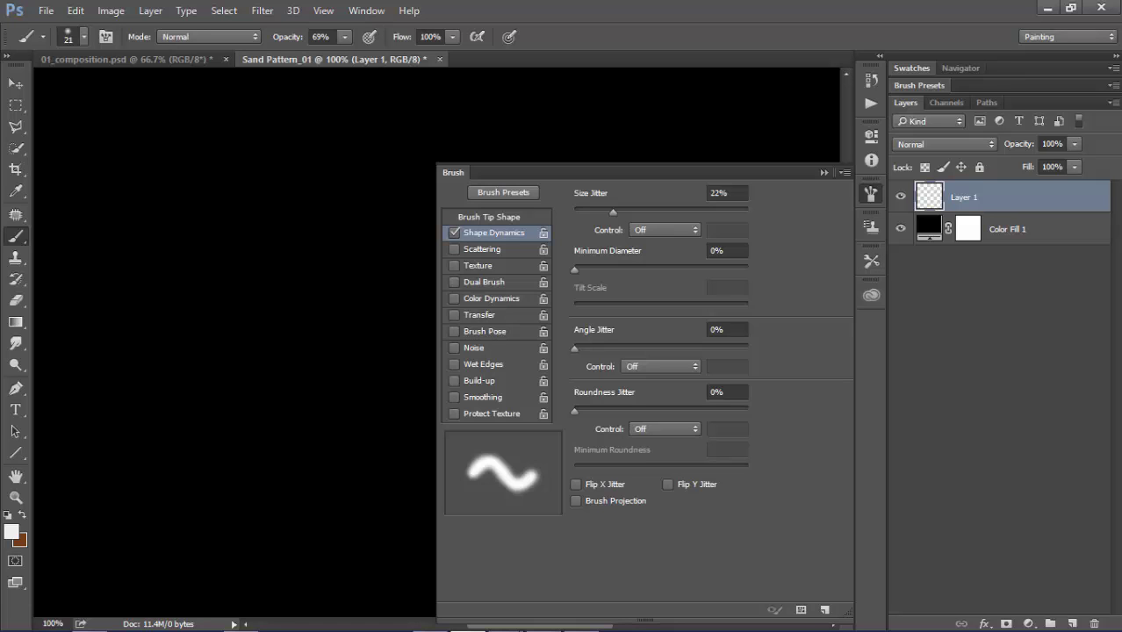
Group the Clone Source, Tool Presets and Libraries panels with the Brush panel in the dock
left_click(879, 56)
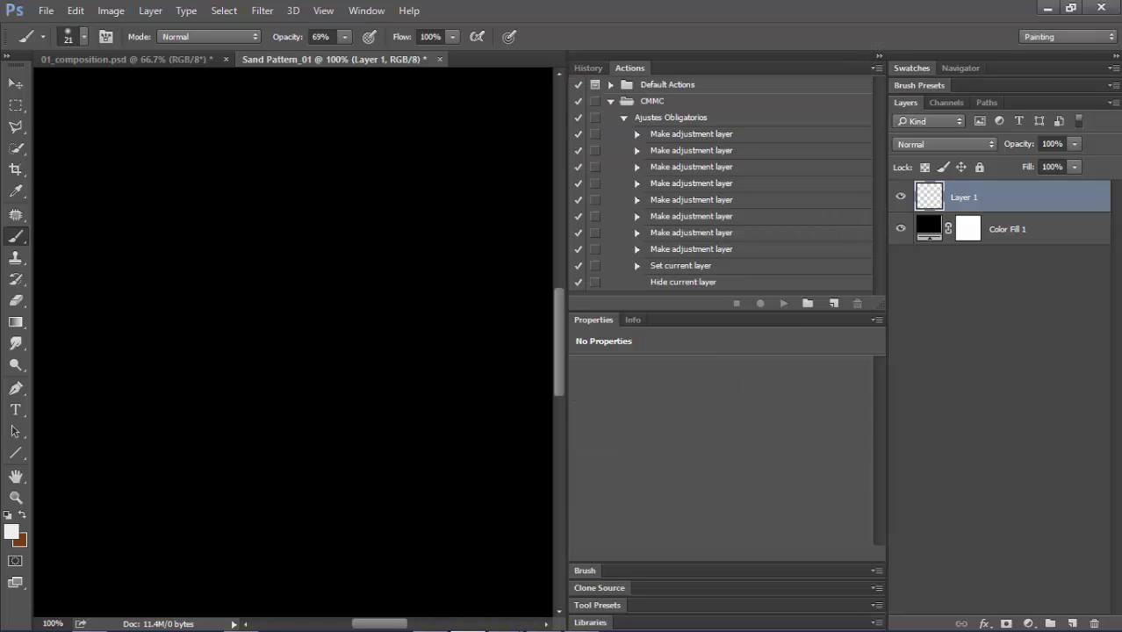
left_click(584, 571)
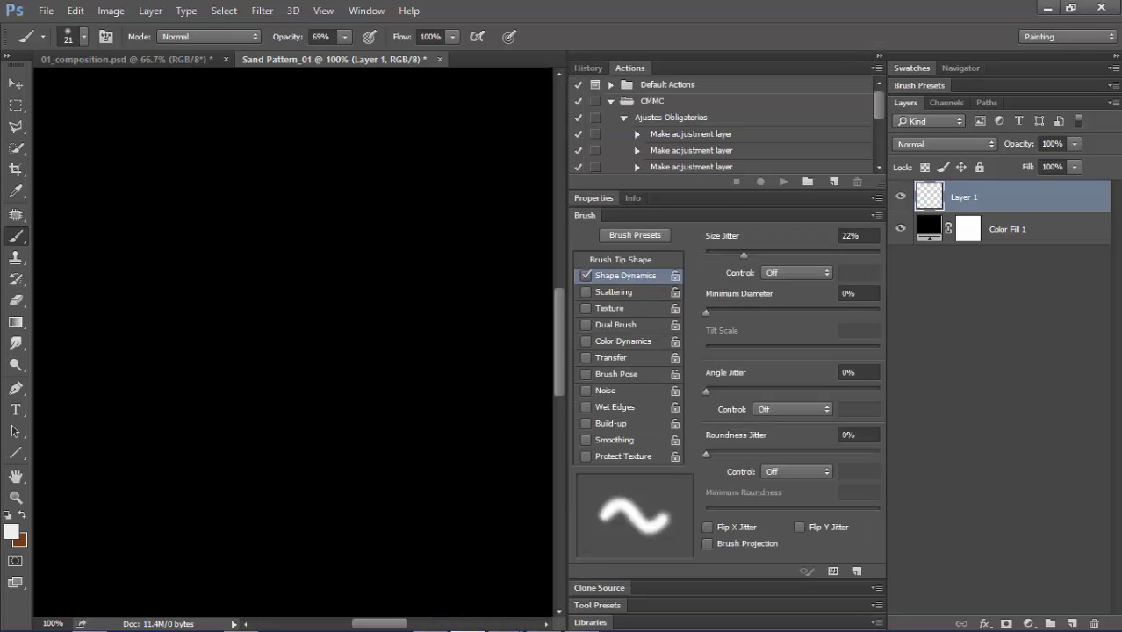
left_click_drag(600, 588, 632, 217)
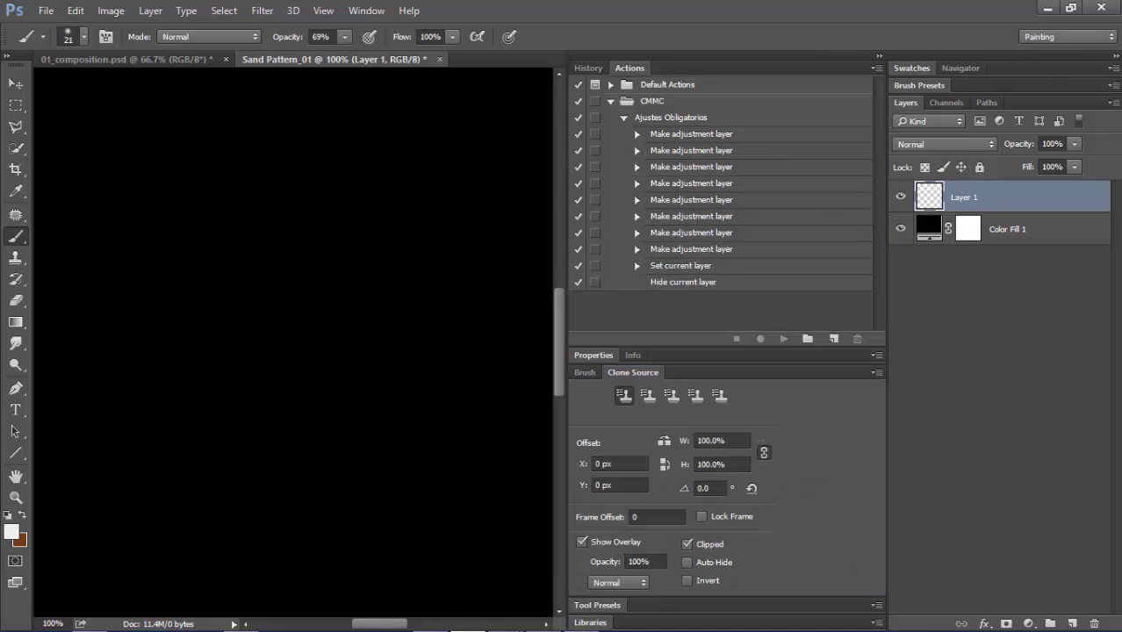
left_click_drag(597, 605, 694, 354)
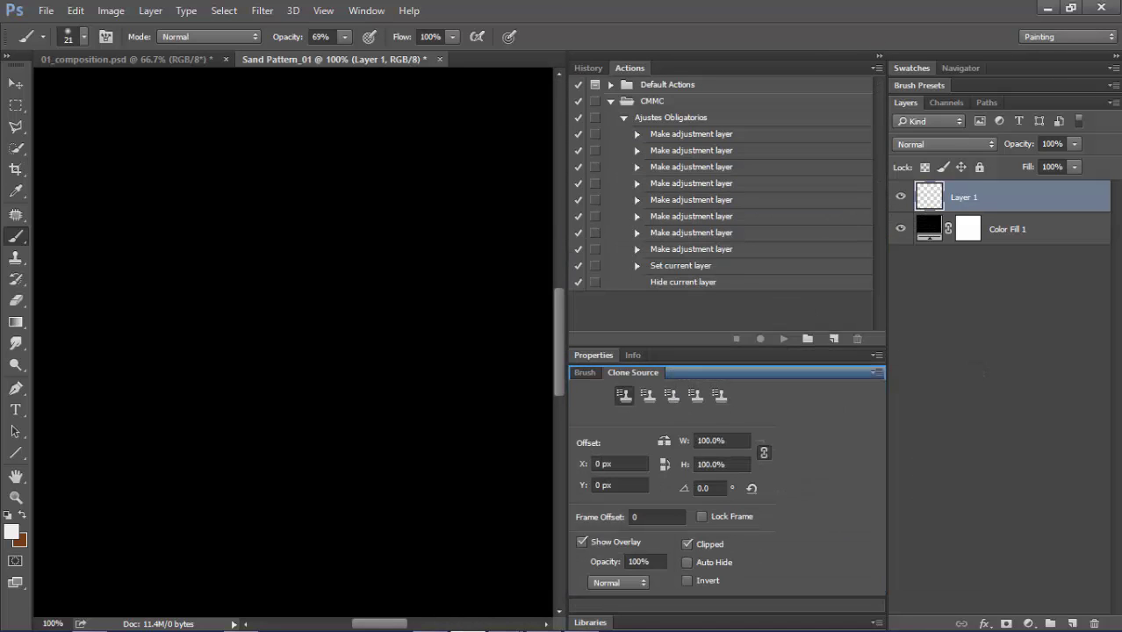
left_click_drag(590, 623, 747, 362)
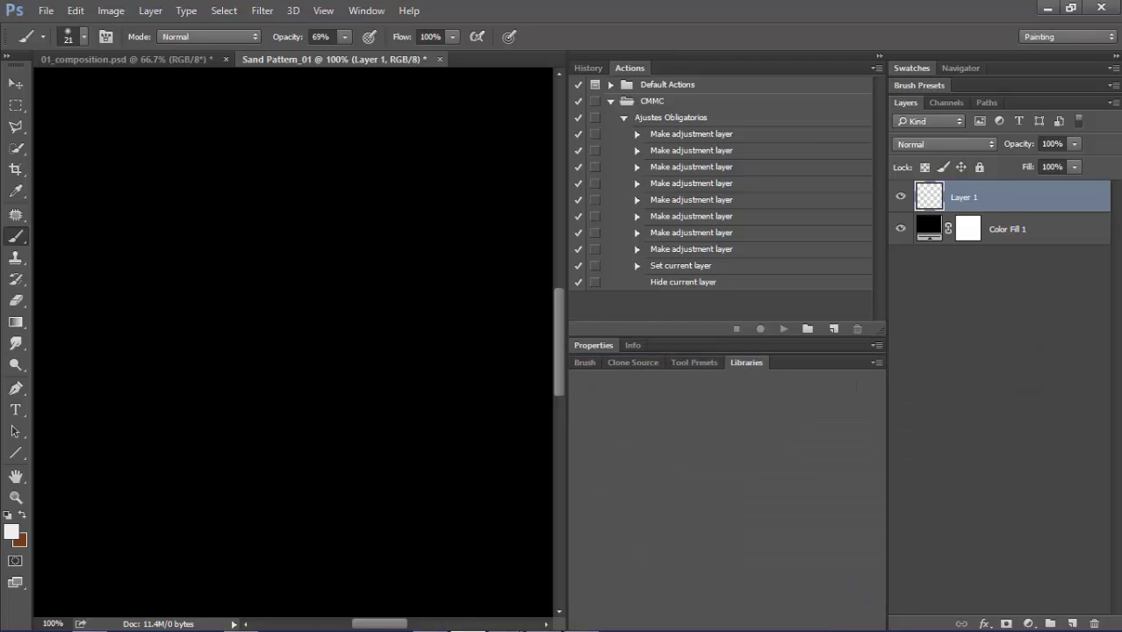
left_click(585, 362)
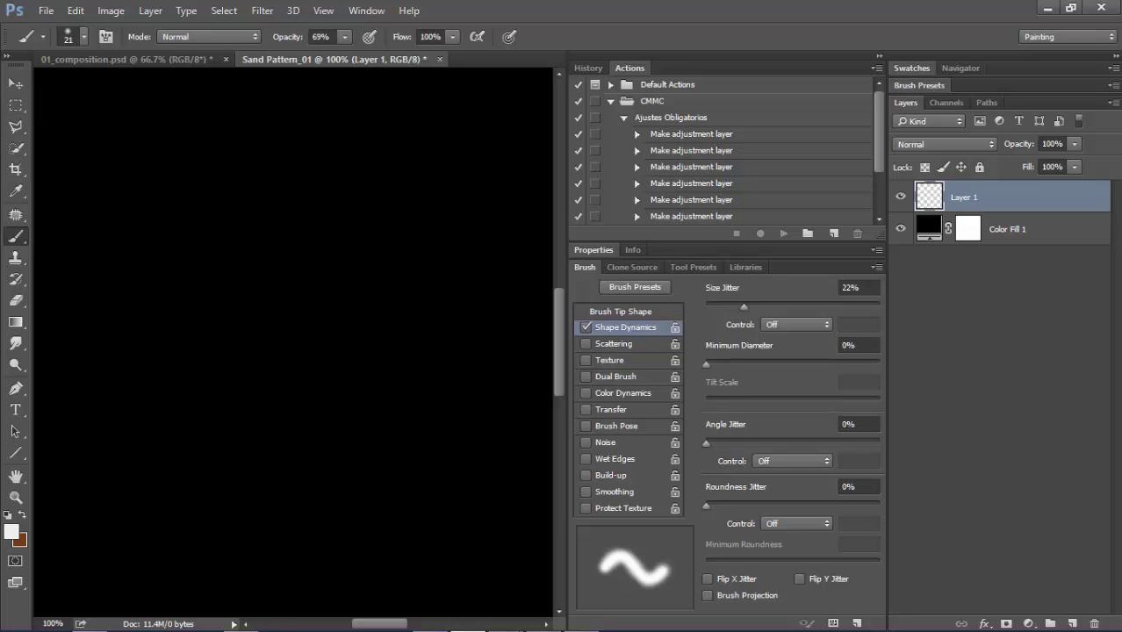
Choose the soft pressure-sensitive round brush at 15 px and collapse the dock
right_click(308, 197)
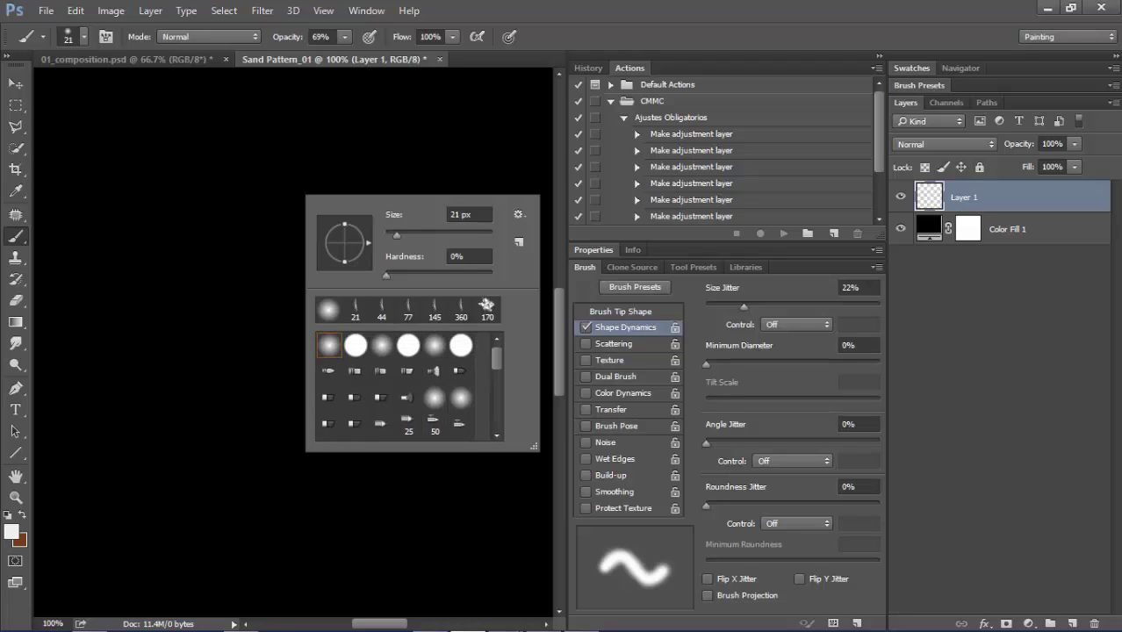
left_click(382, 346)
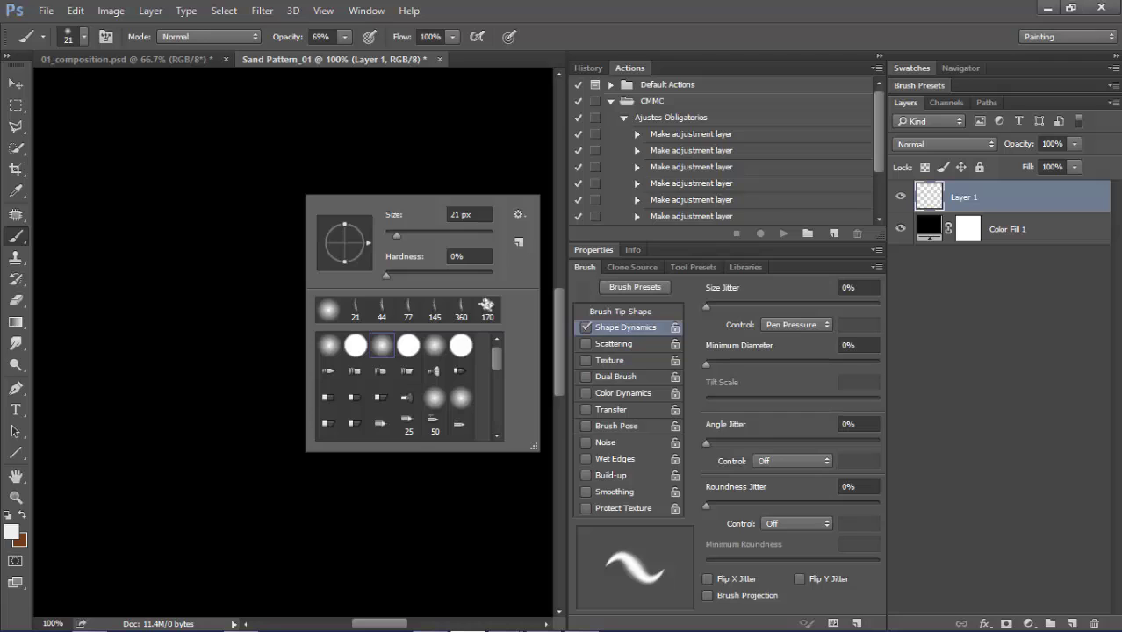
left_click(470, 215)
key("Up")
key("Up")
key("Up")
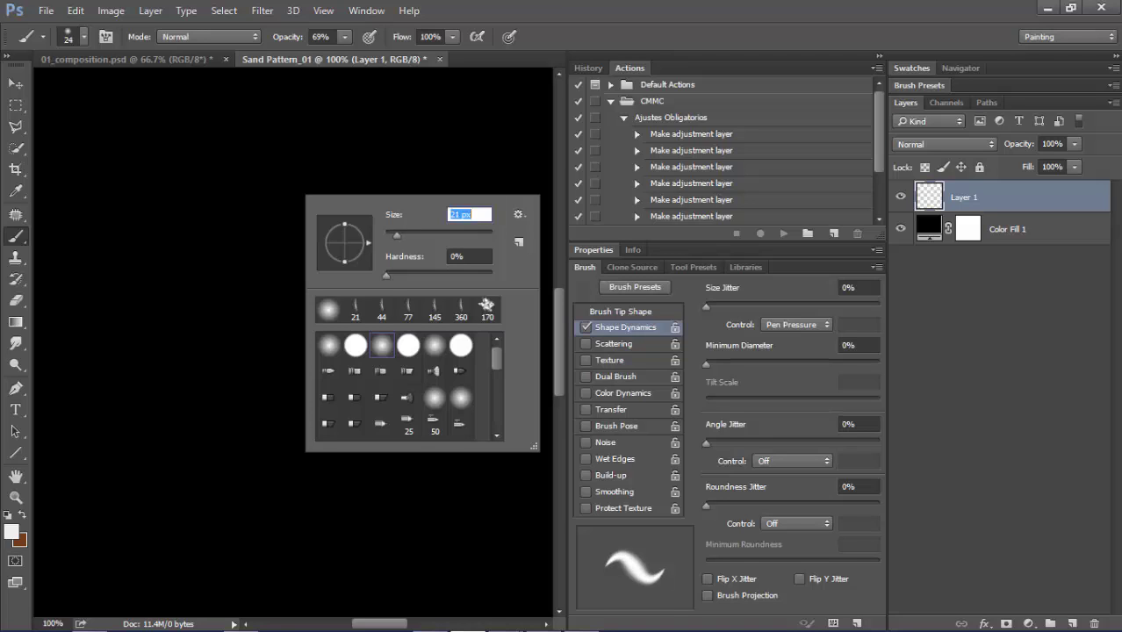
key("Down")
key("Down")
key("Down")
key("Down")
key("Down")
key("Down")
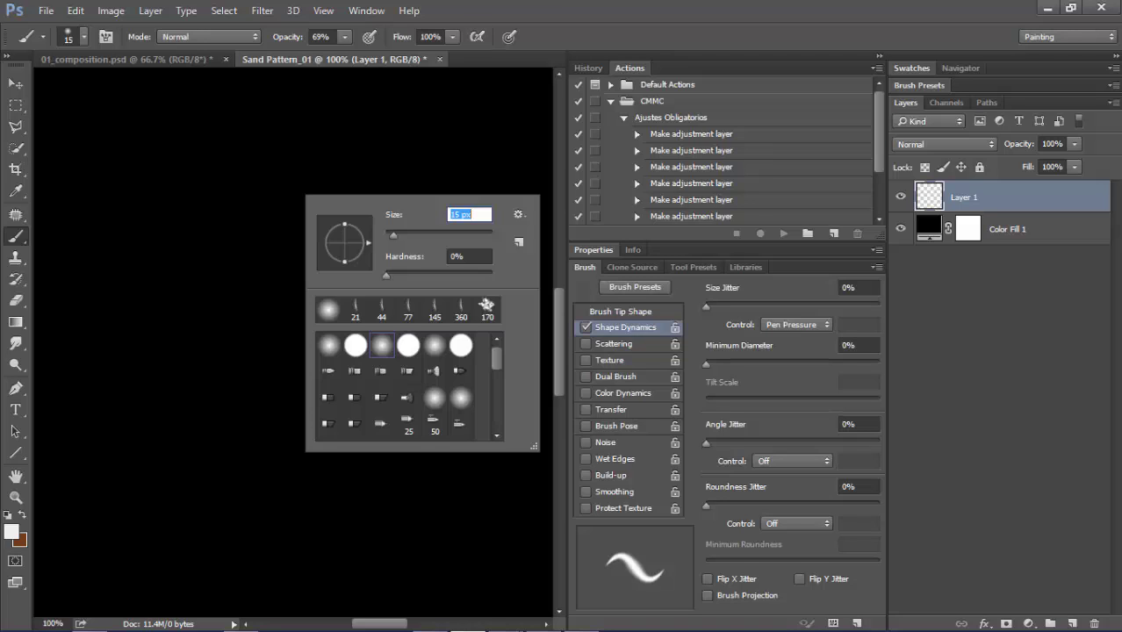
key("Return")
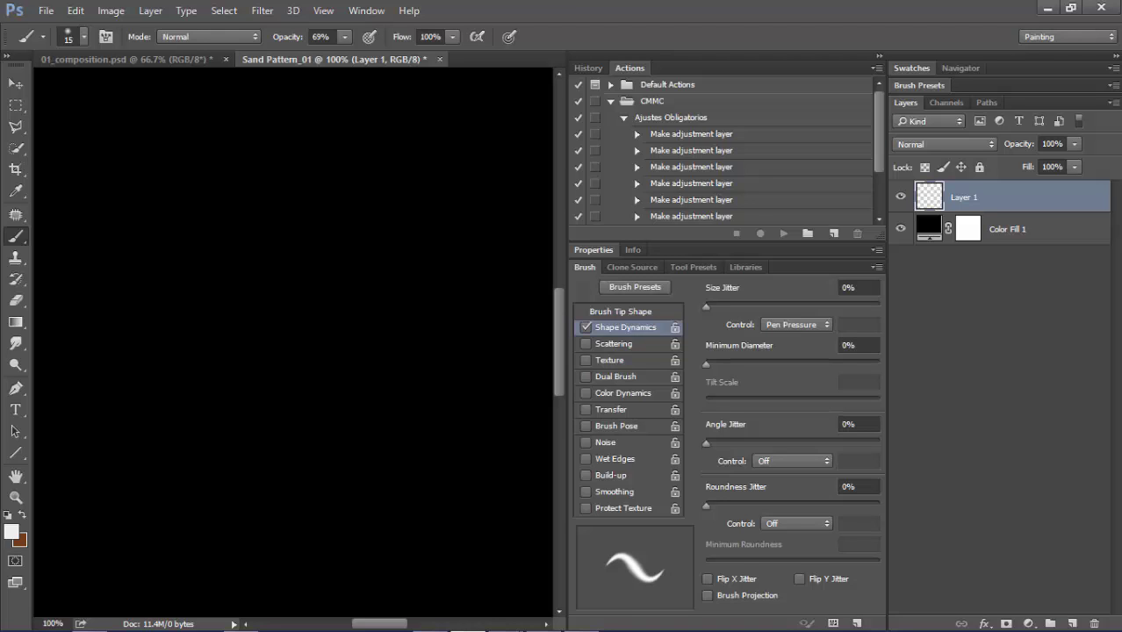
left_click(877, 56)
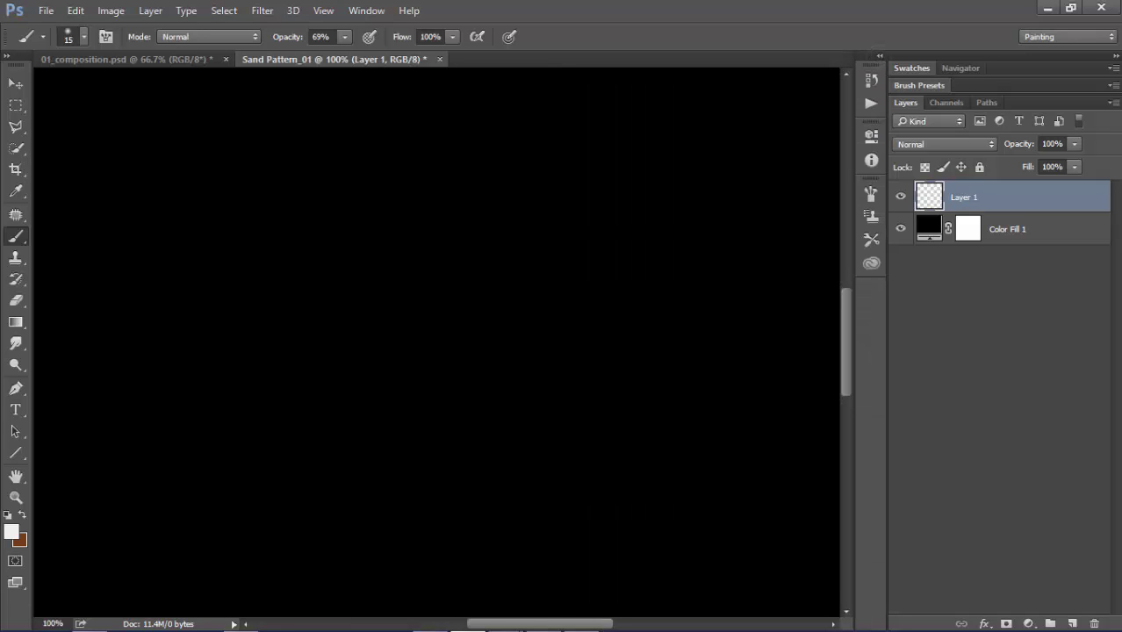
Check the Chrome sand reference, then paint a wavy light grey ripple stroke across the canvas
key("alt+Tab")
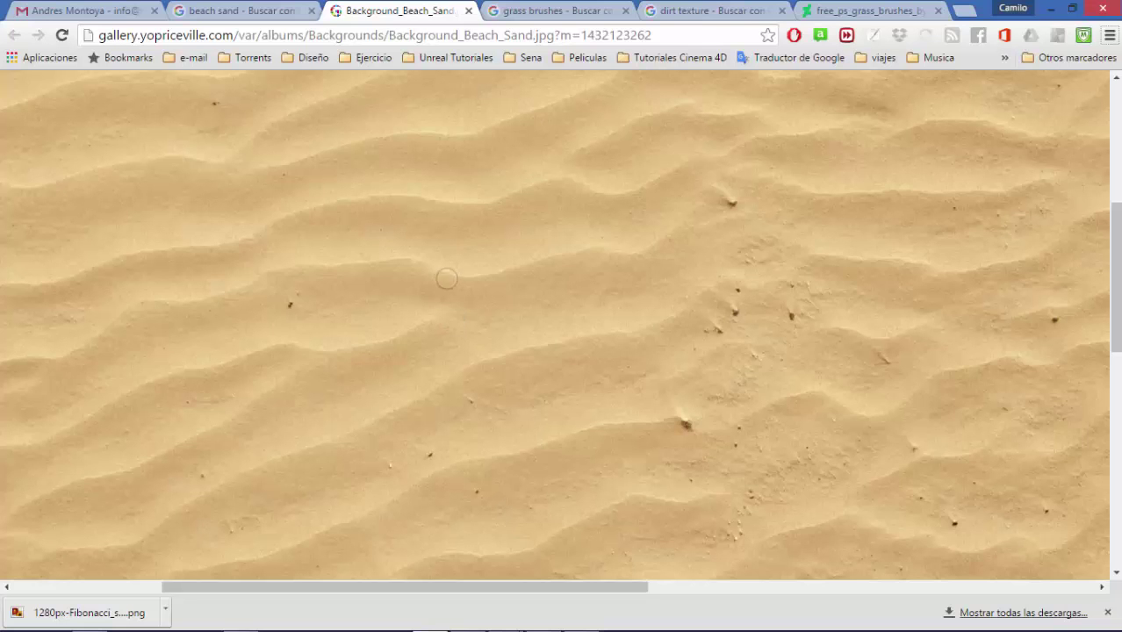
key("alt+Tab")
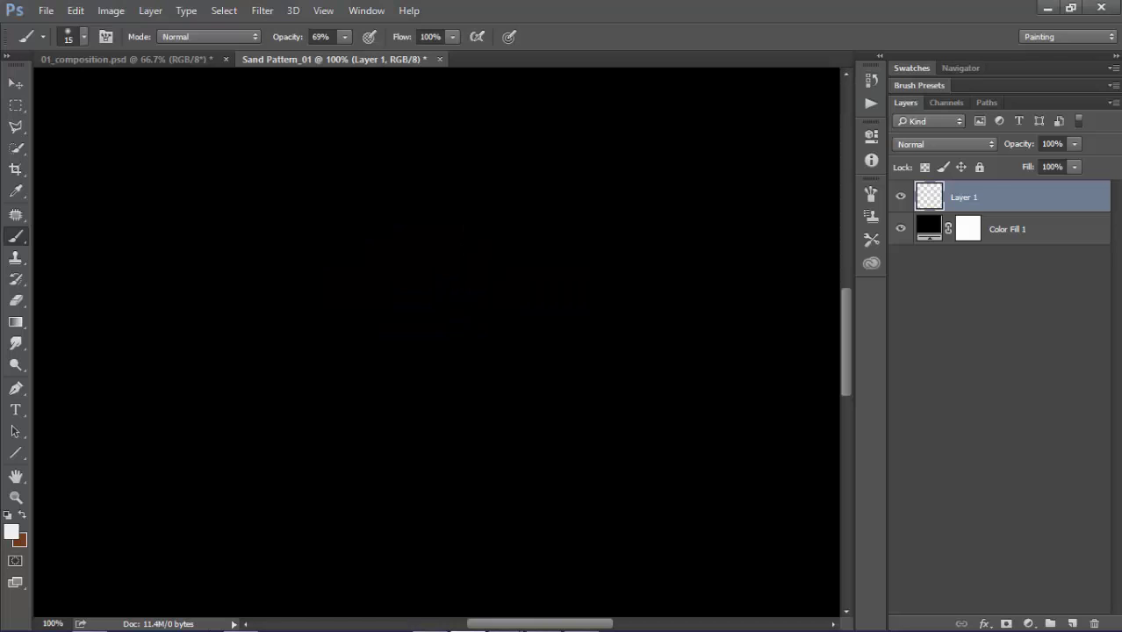
mouse_move(83, 295)
left_mouse_down()
mouse_move(115, 274)
mouse_move(226, 289)
mouse_move(363, 249)
mouse_move(756, 191)
left_mouse_up()
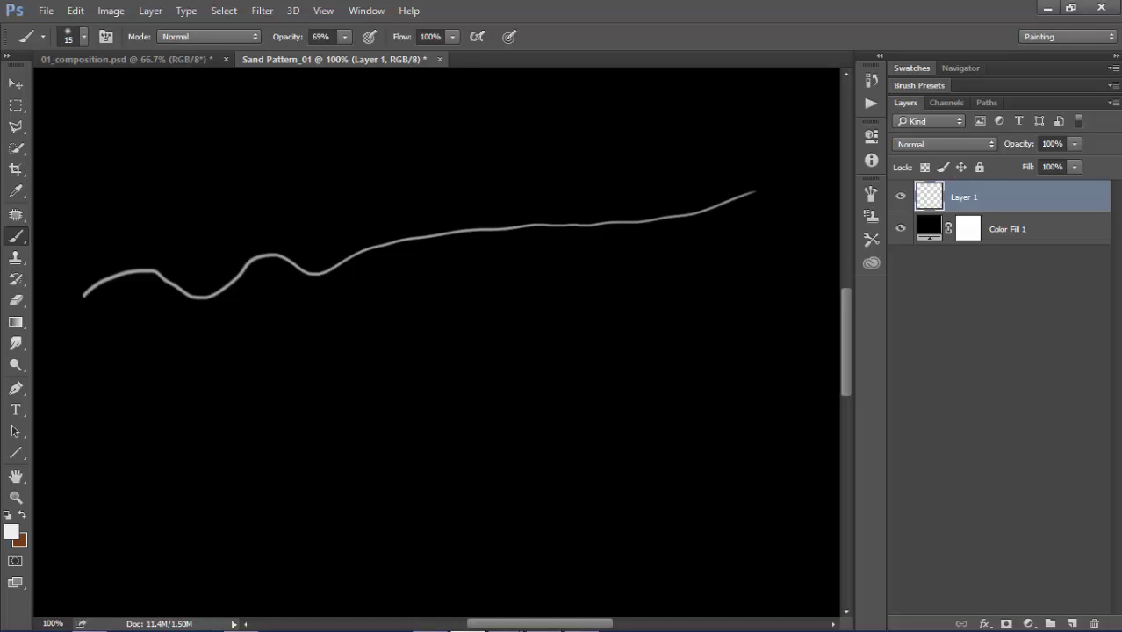
double_click(929, 229)
Change the Color Fill 1 background to mid grey 6b6b6b
left_click_drag(712, 391, 675, 380)
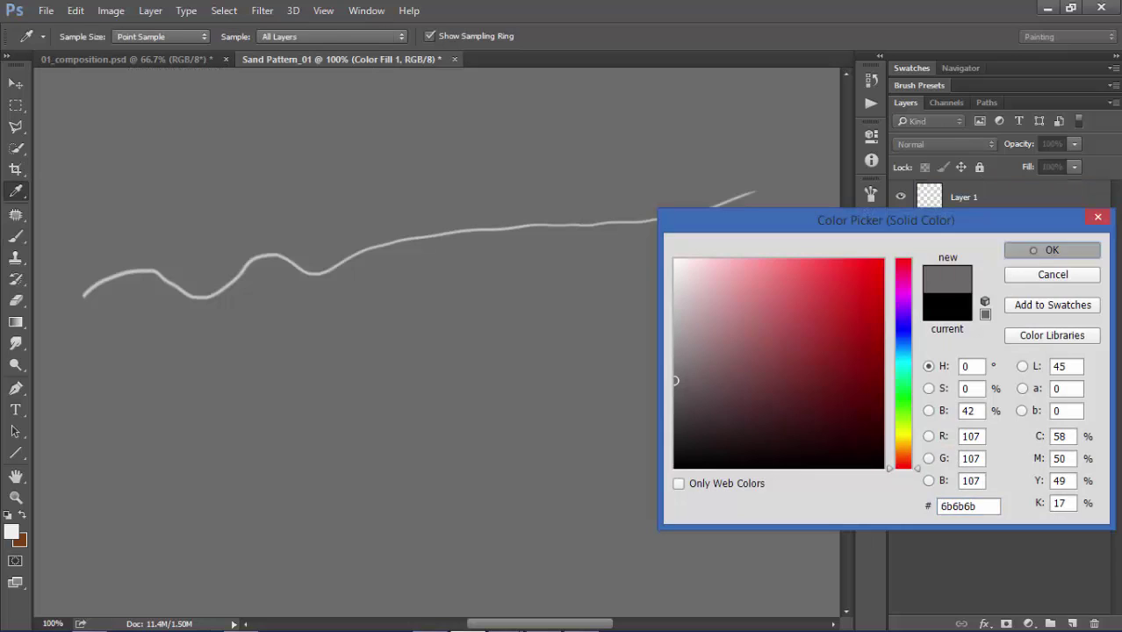
left_click(1052, 249)
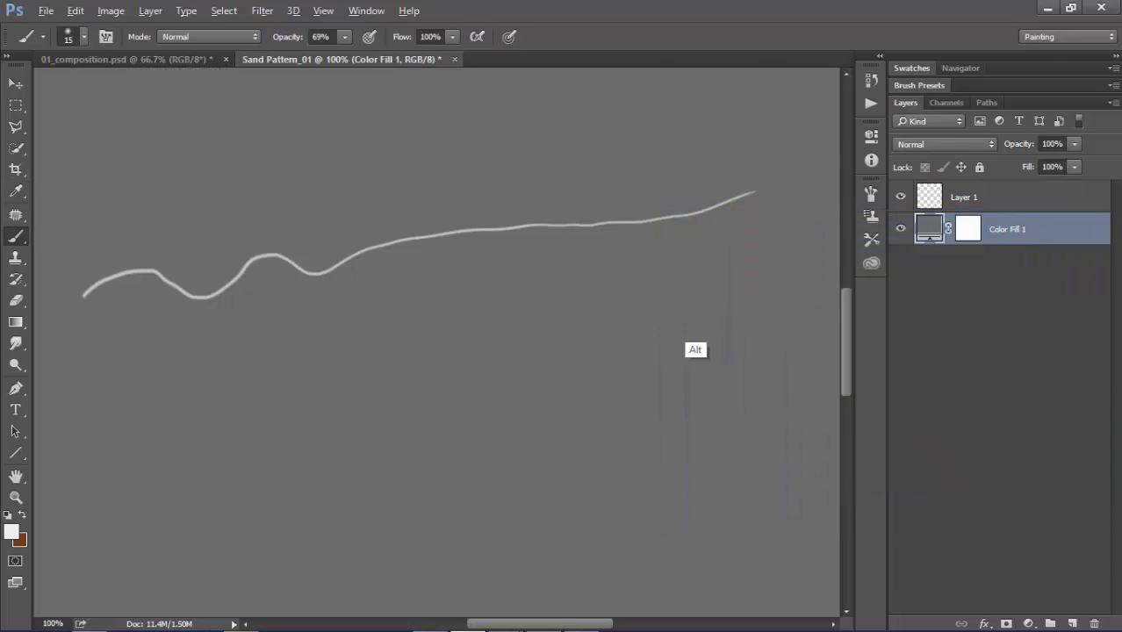
key("alt+Tab")
Rename the stroke layer Layer 1 to trazo_Arena
key("alt+bracketright")
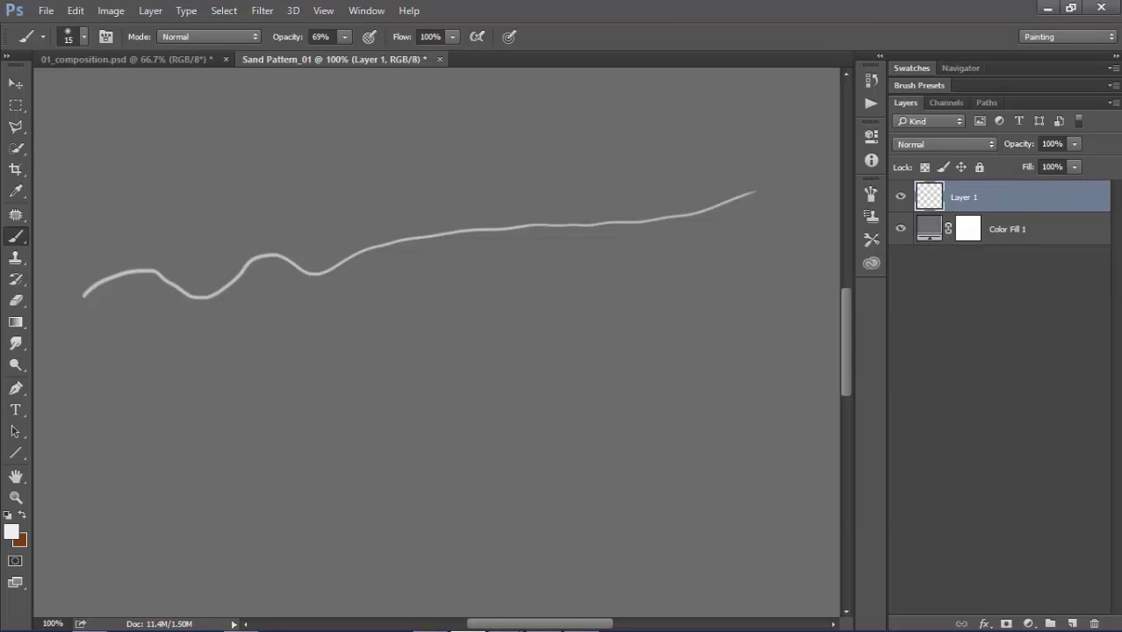
double_click(963, 196)
type("tra")
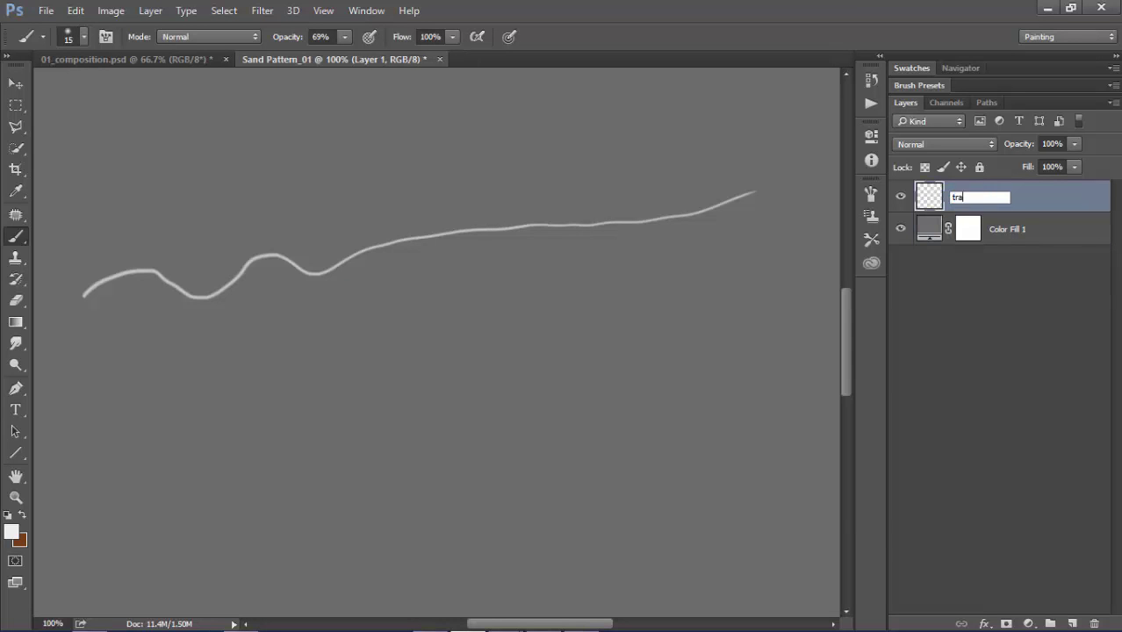
type("zo_A")
type("rena")
key("Return")
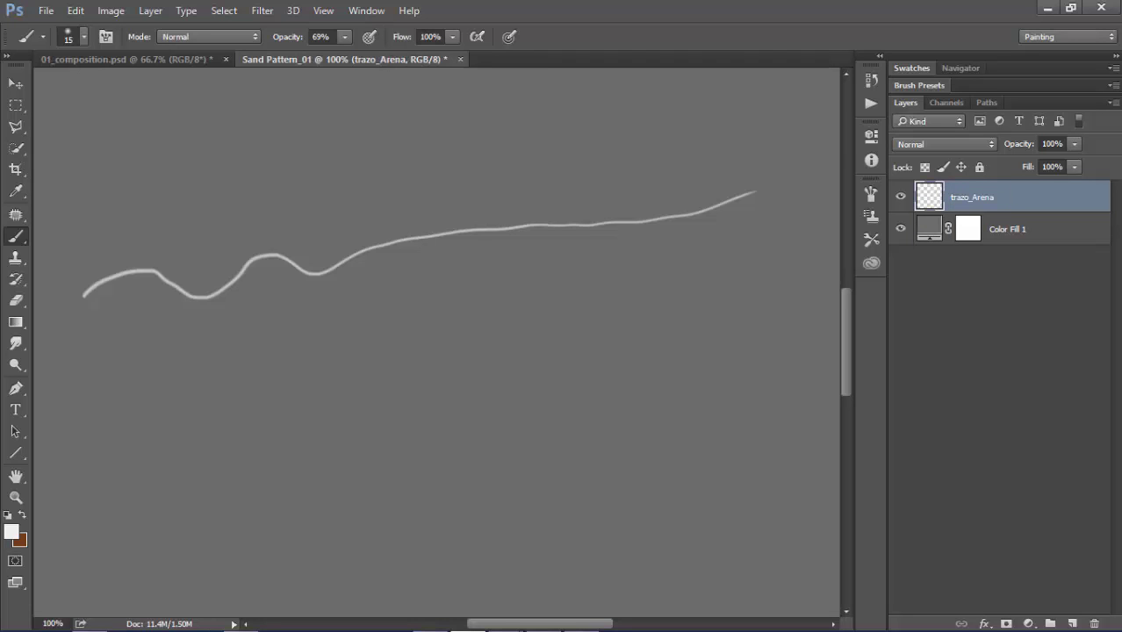
key("v")
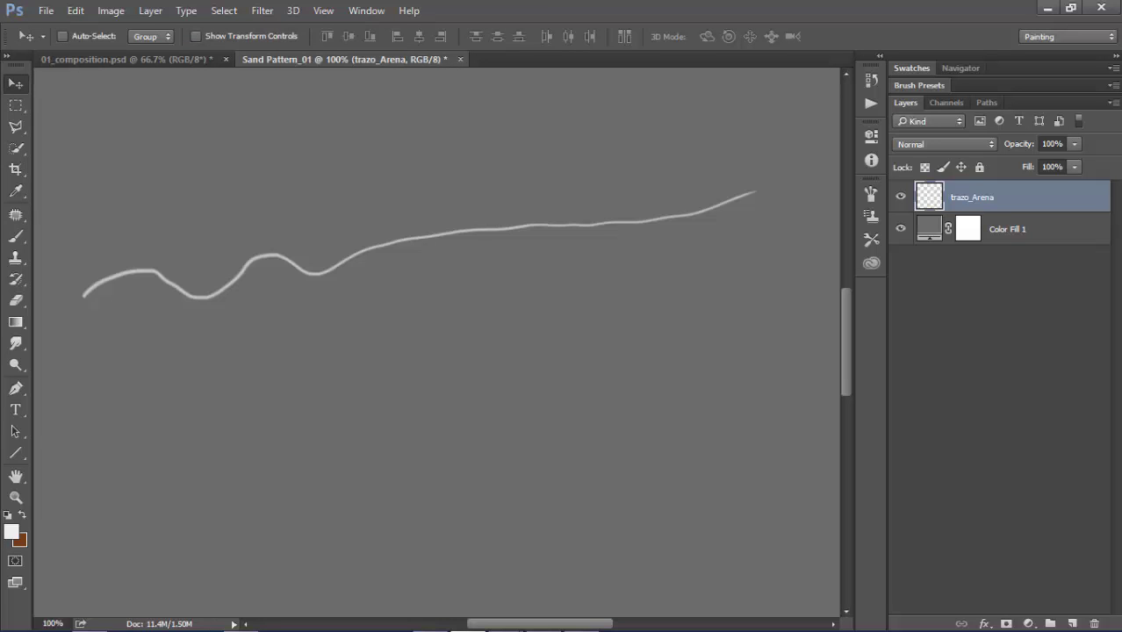
Duplicate the stroke slightly higher and apply Motion Blur at angle -56 to the copy
left_click_drag(320, 311, 303, 271)
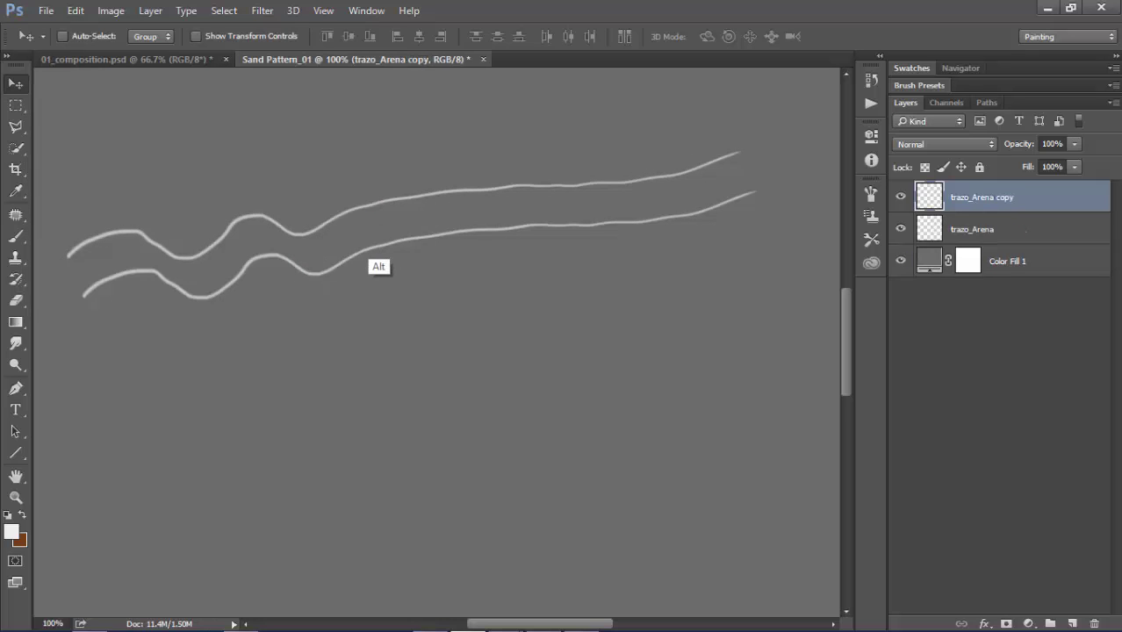
left_click(261, 11)
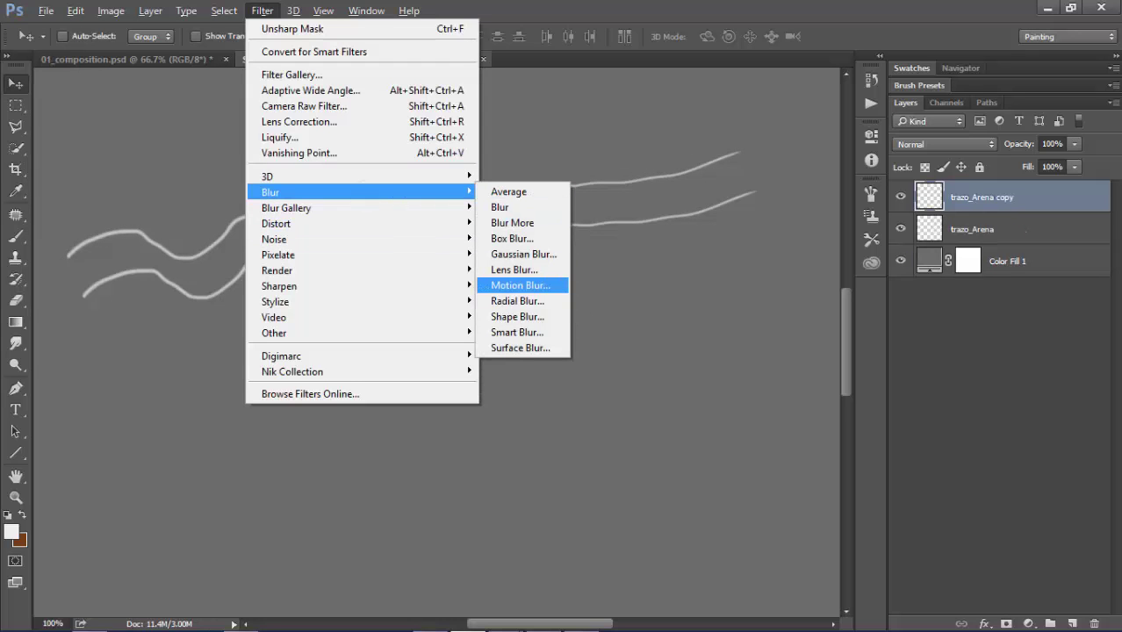
left_click(521, 285)
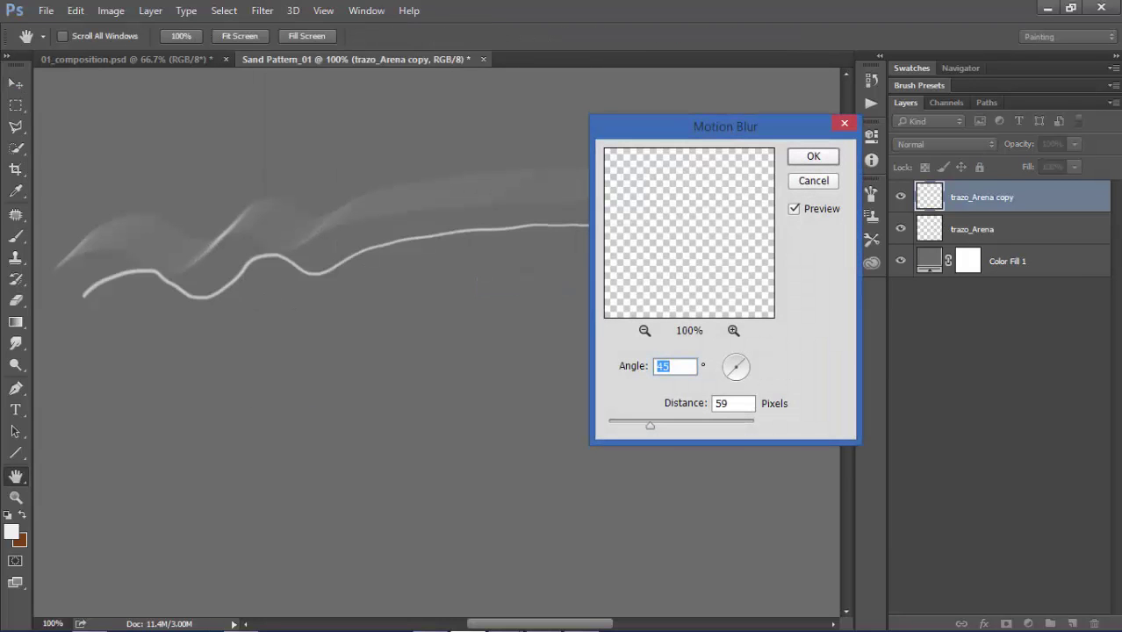
type("-56")
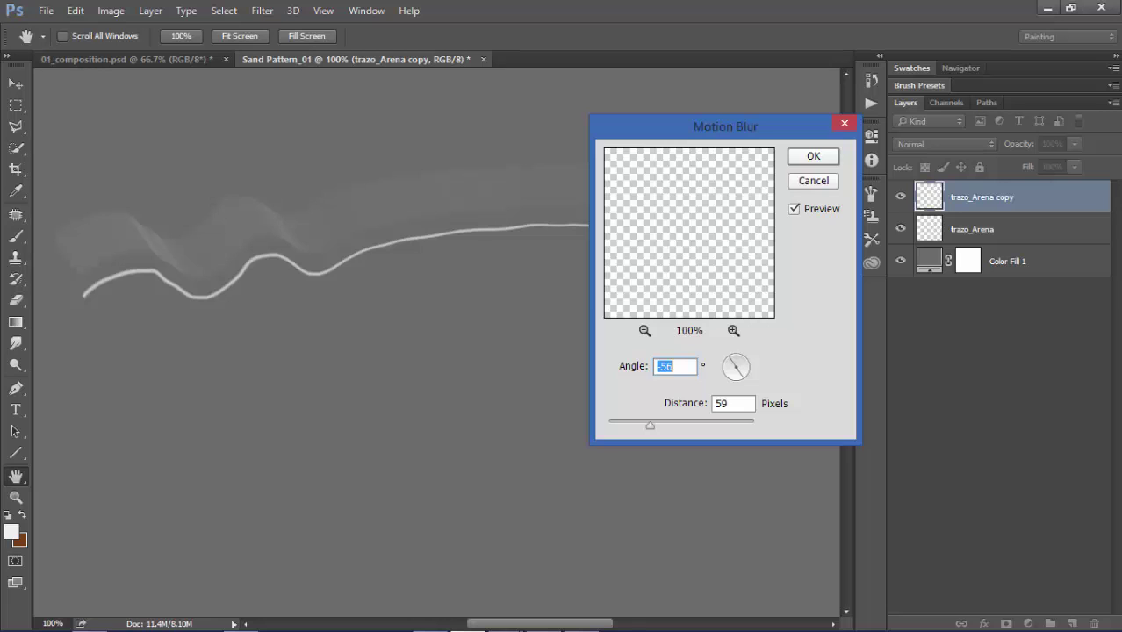
key("Return")
Compare lightening blend modes and set the blurred copy to Screen
left_click(944, 144)
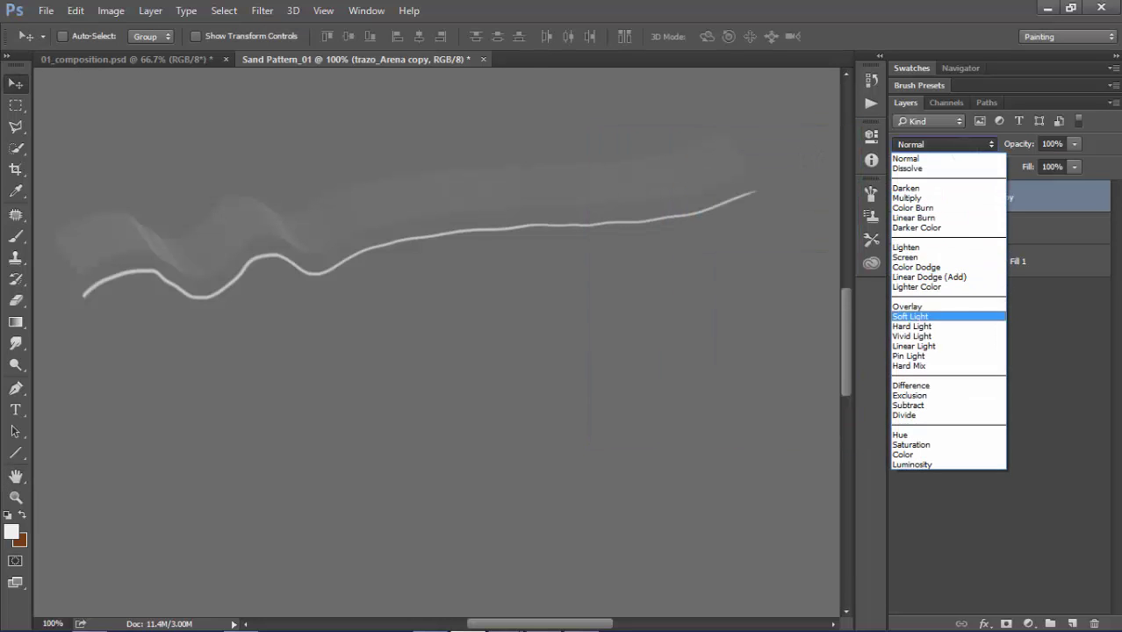
left_click(913, 257)
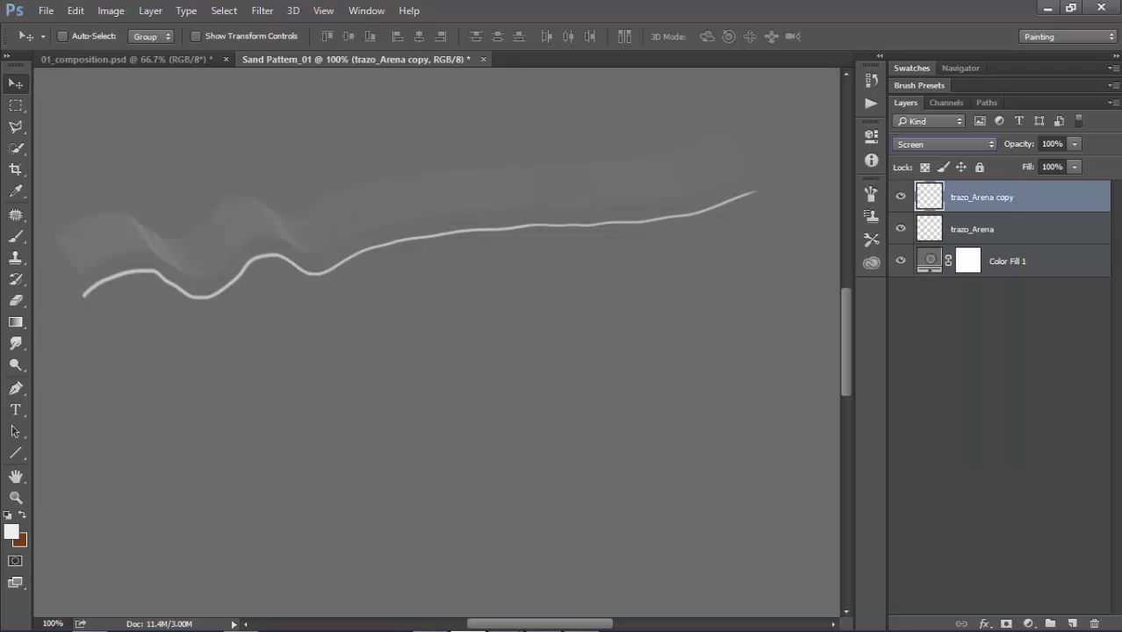
key("Down")
key("Down")
key("Down")
key("Down")
key("Up")
key("Up")
left_click(944, 144)
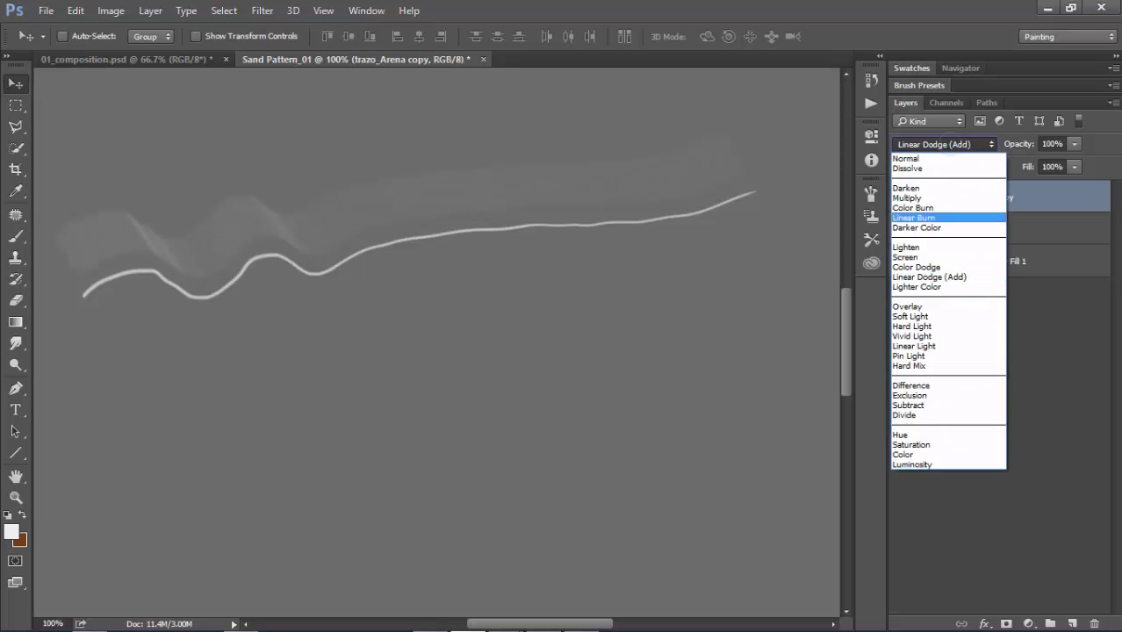
left_click(922, 256)
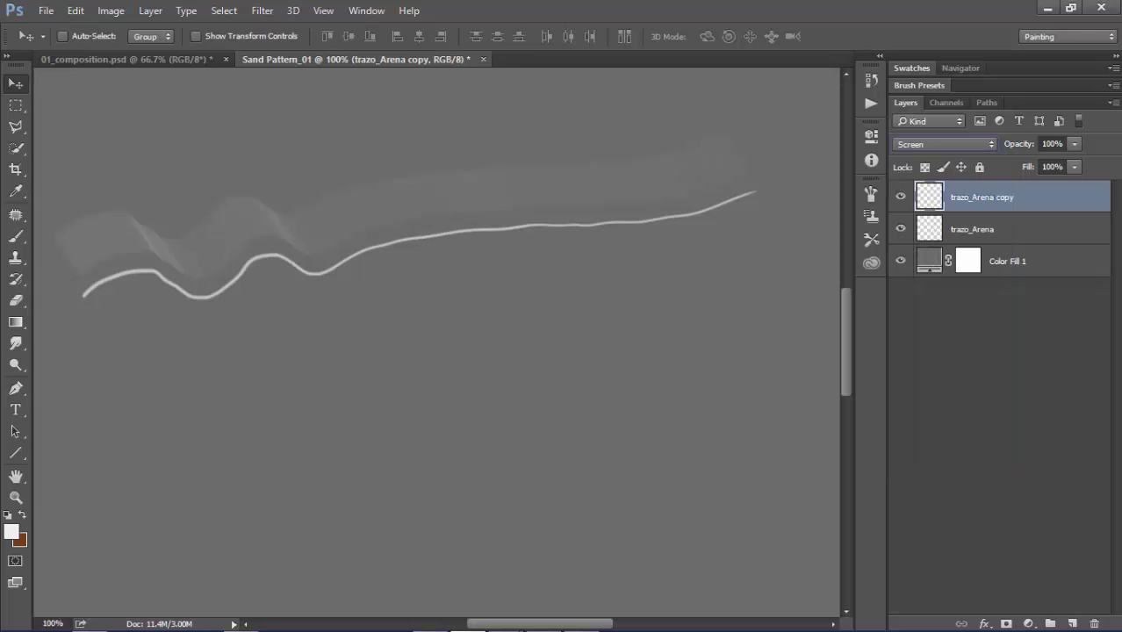
Mask trazo_Arena copy and paint out the stray wisp with a 120 px soft brush
left_click_drag(316, 183, 330, 197)
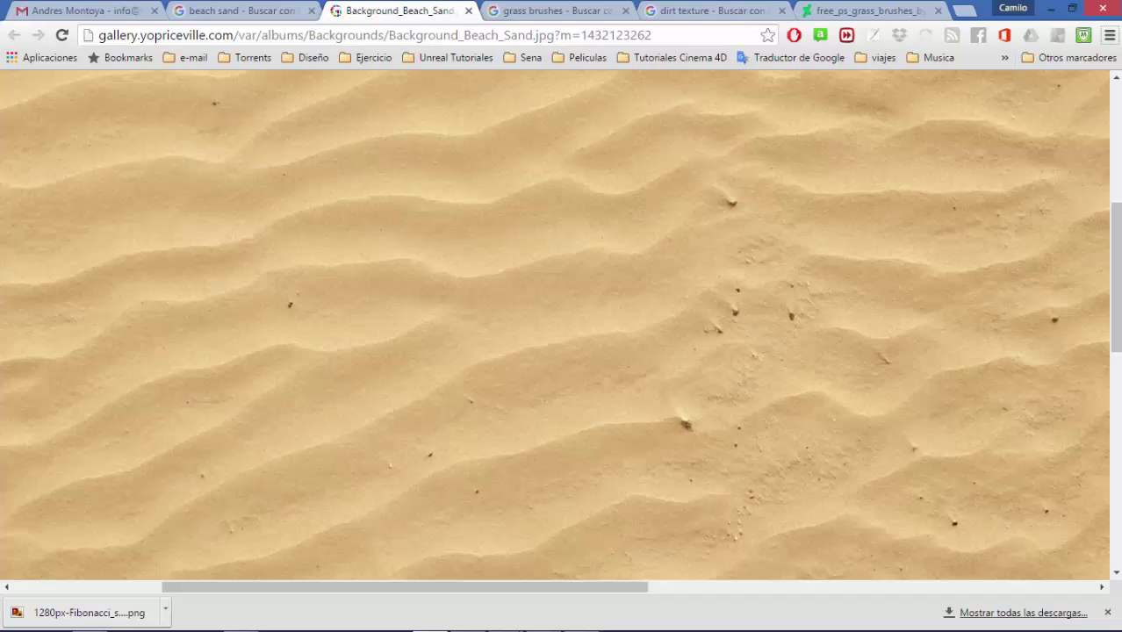
key("alt+Tab")
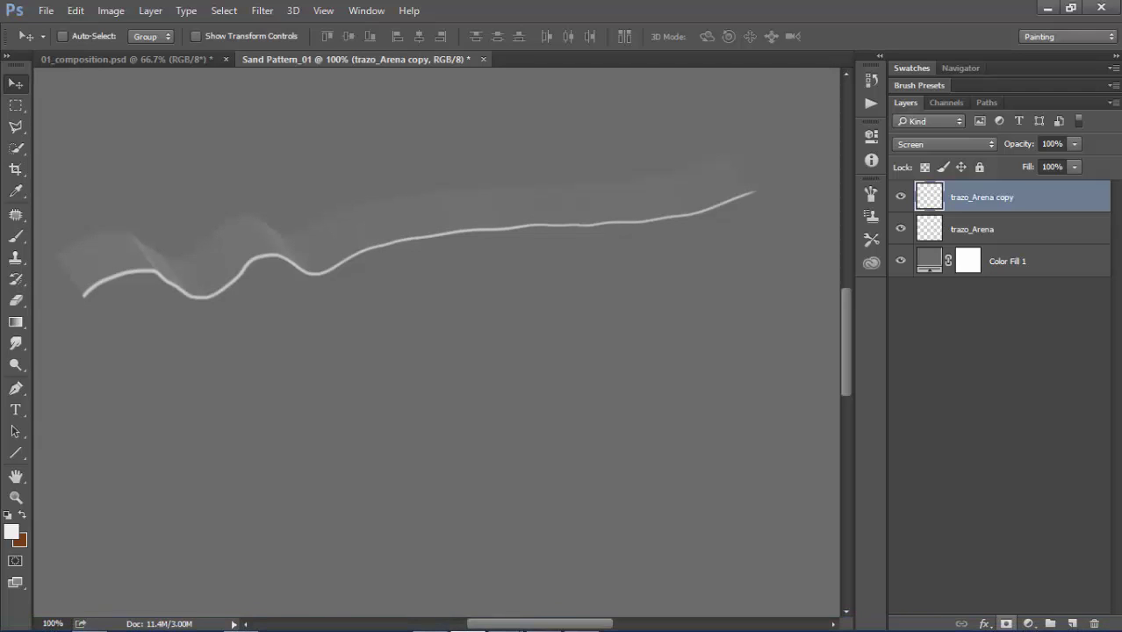
left_click(1007, 623)
key("b")
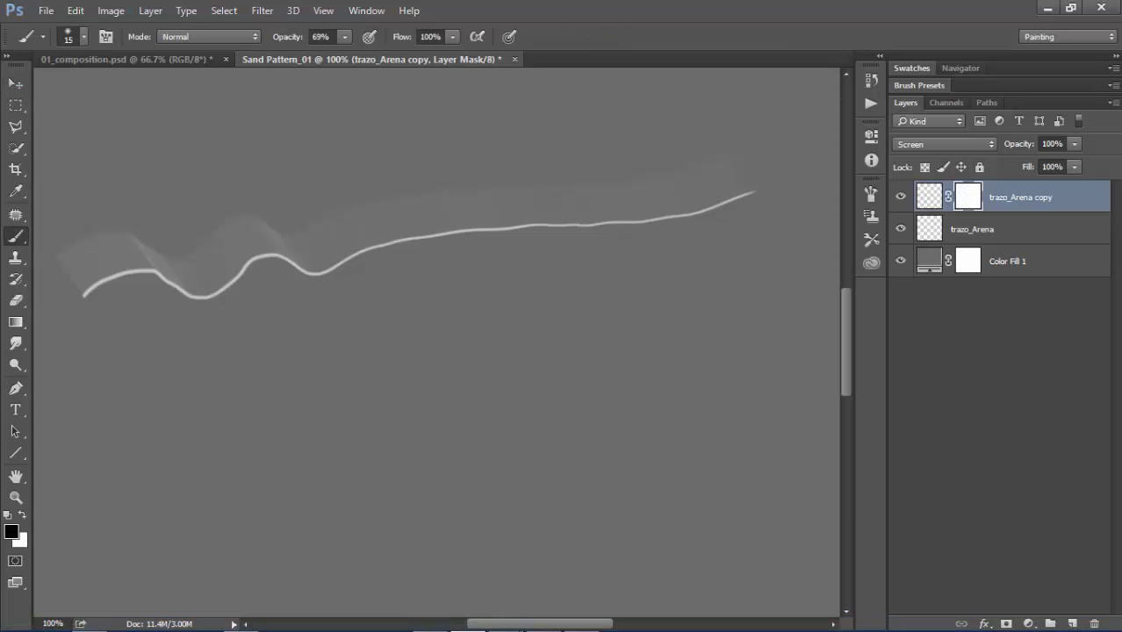
right_click(447, 222)
type("80")
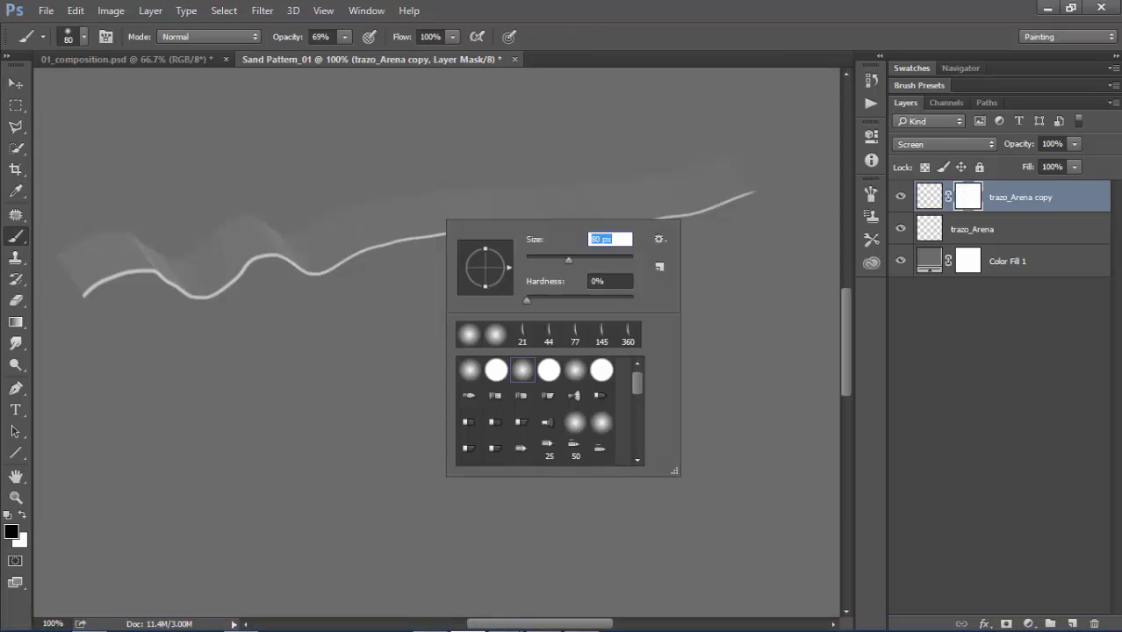
type("120")
key("Return")
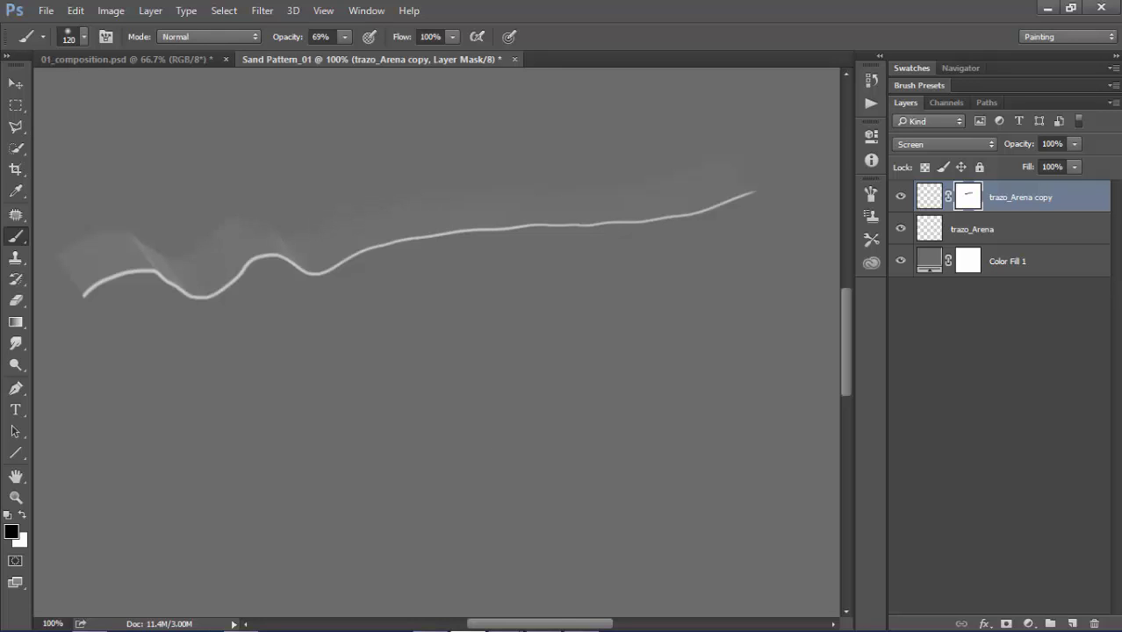
left_click_drag(136, 239, 151, 266)
Target the layer and duplicate the masked haze layer twice
key("m")
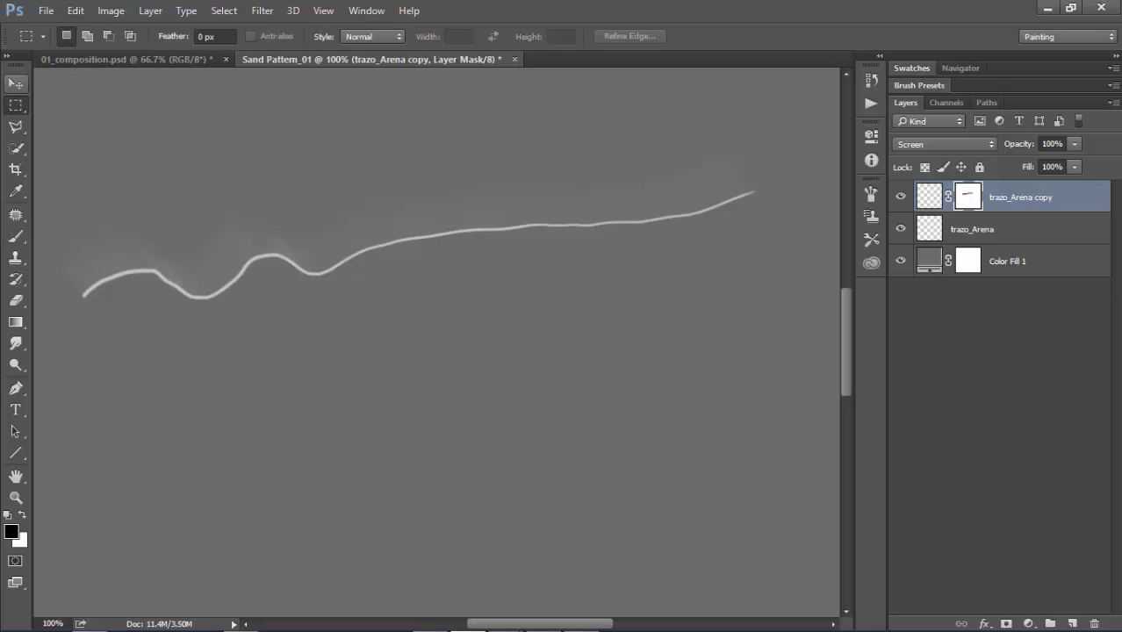
key("ctrl+2")
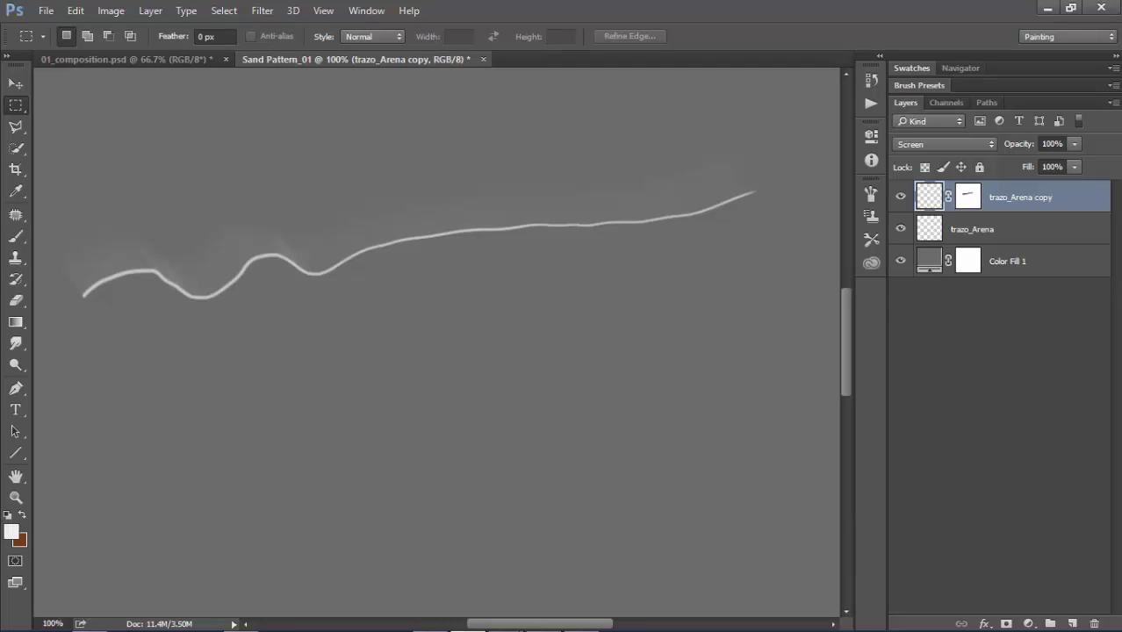
key("ctrl+j")
key("ctrl+j")
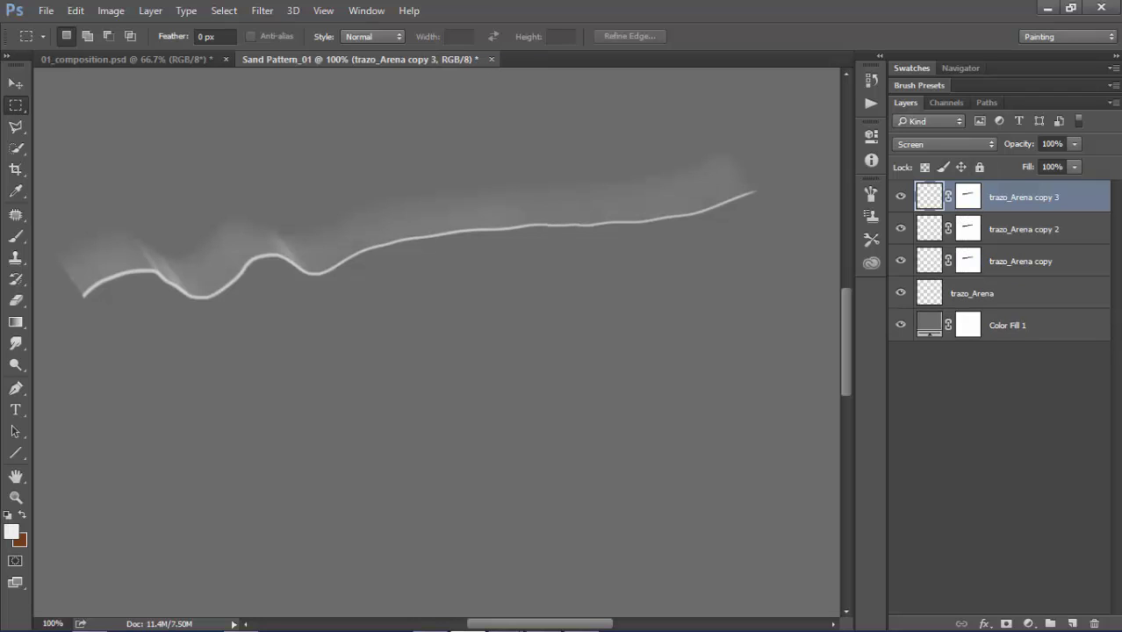
key("b")
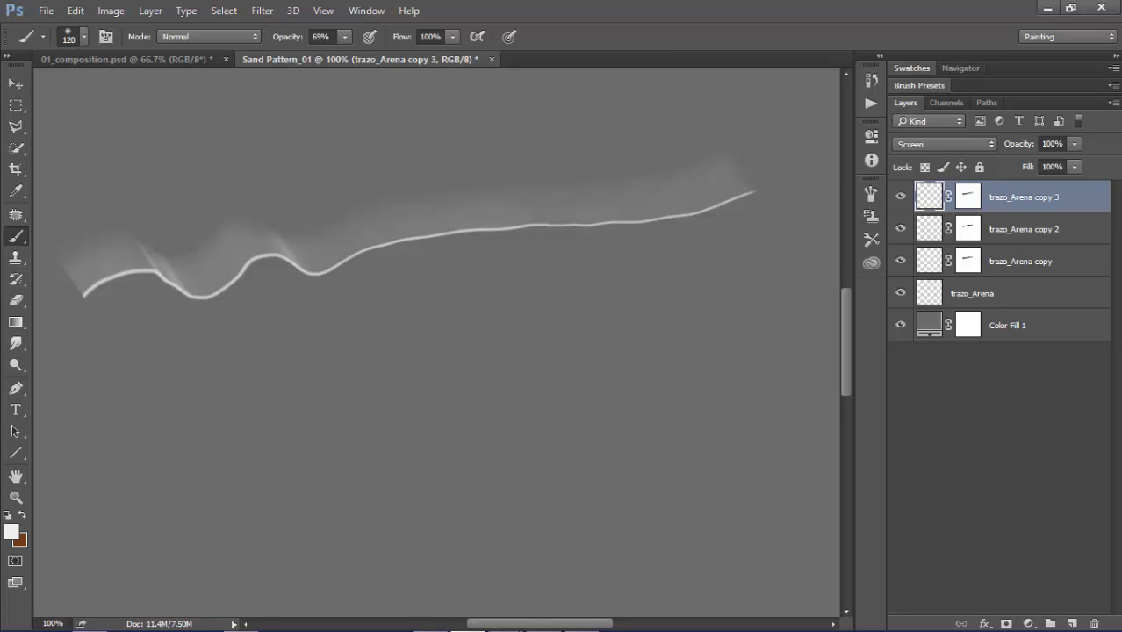
Merge the three haze copies into trazo_Arena copy 3, set to Screen, with a new layer mask
left_click(1021, 264, "shift")
key("ctrl+e")
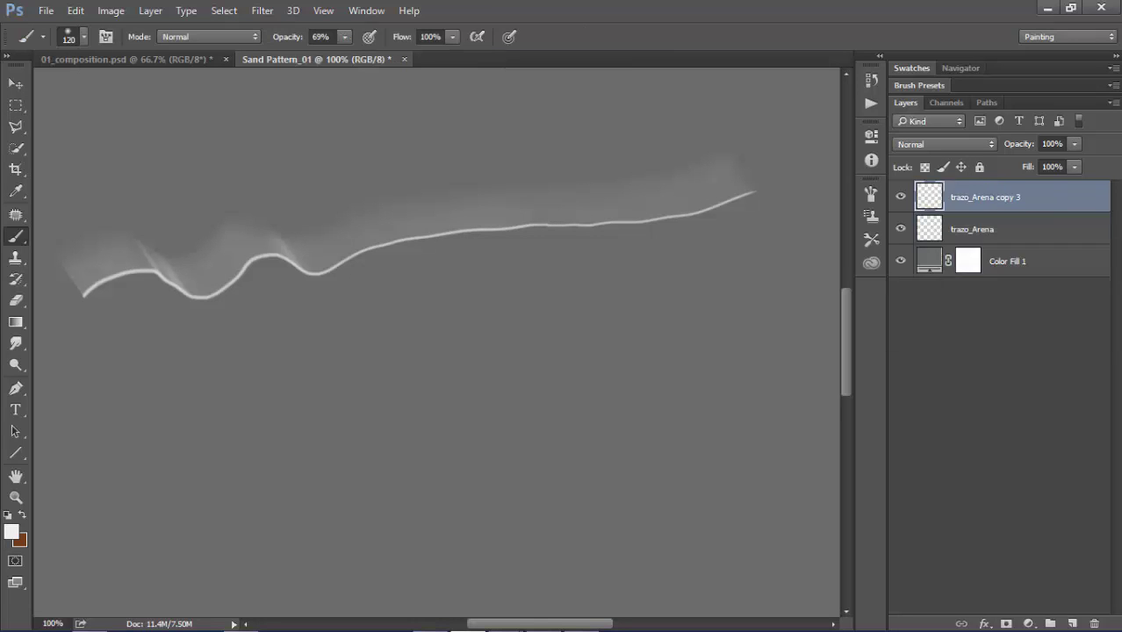
left_click(945, 144)
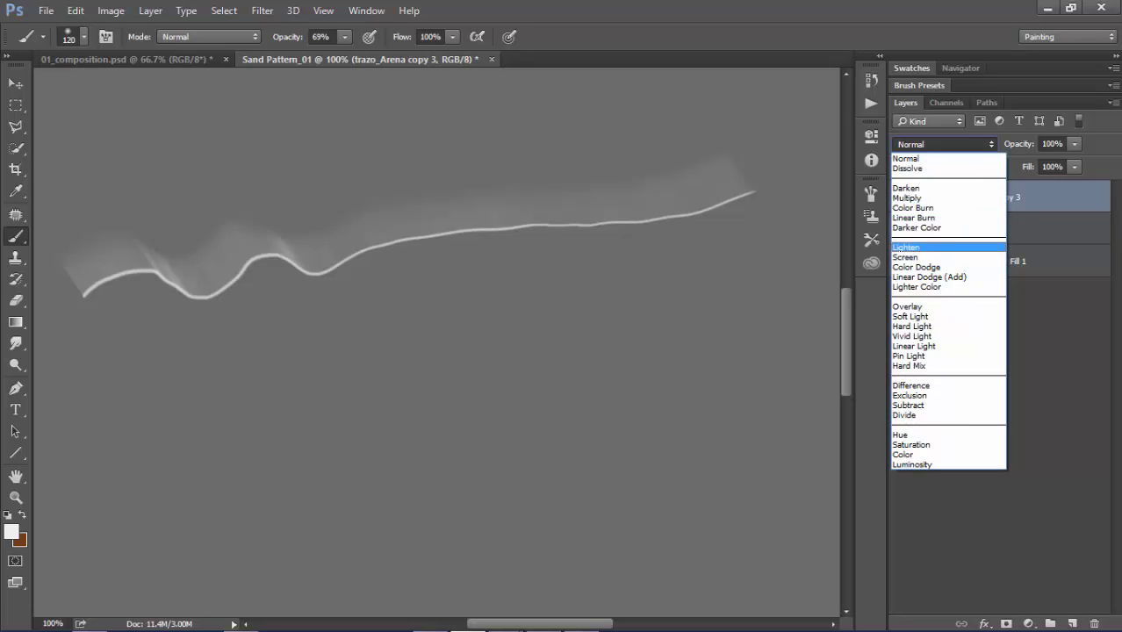
left_click(906, 257)
left_click_drag(677, 155, 748, 121)
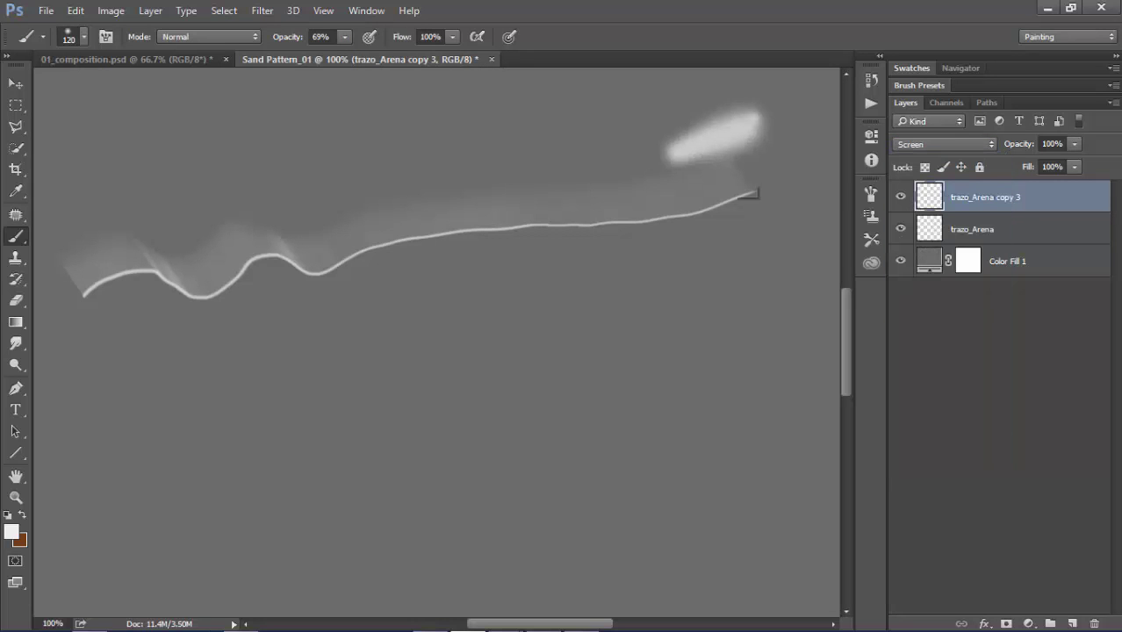
key("ctrl+z")
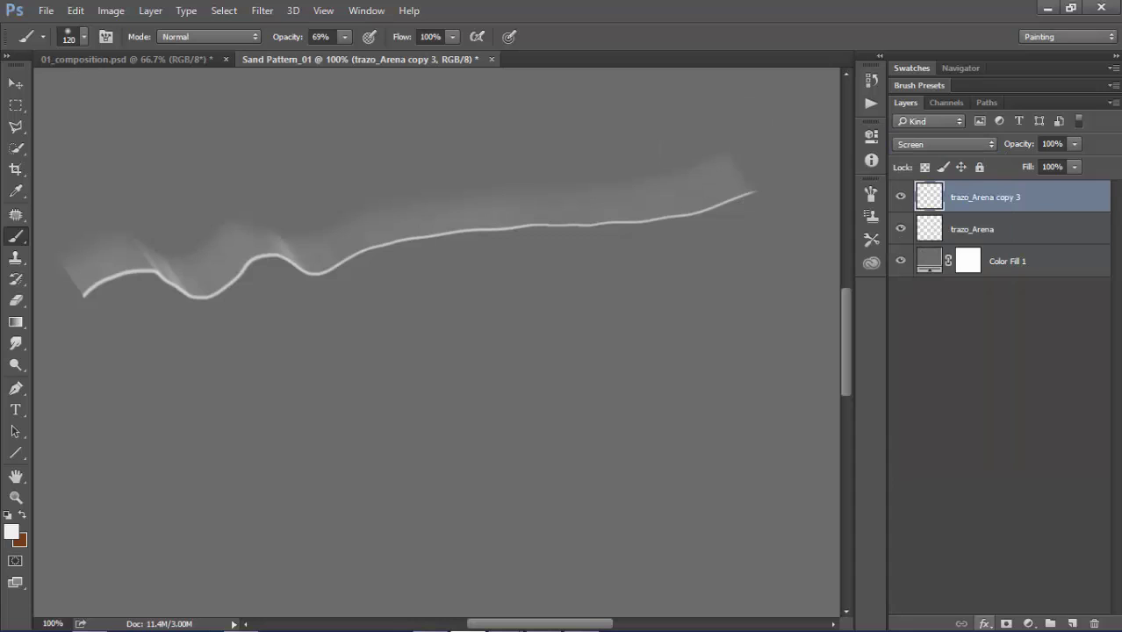
left_click(1007, 624)
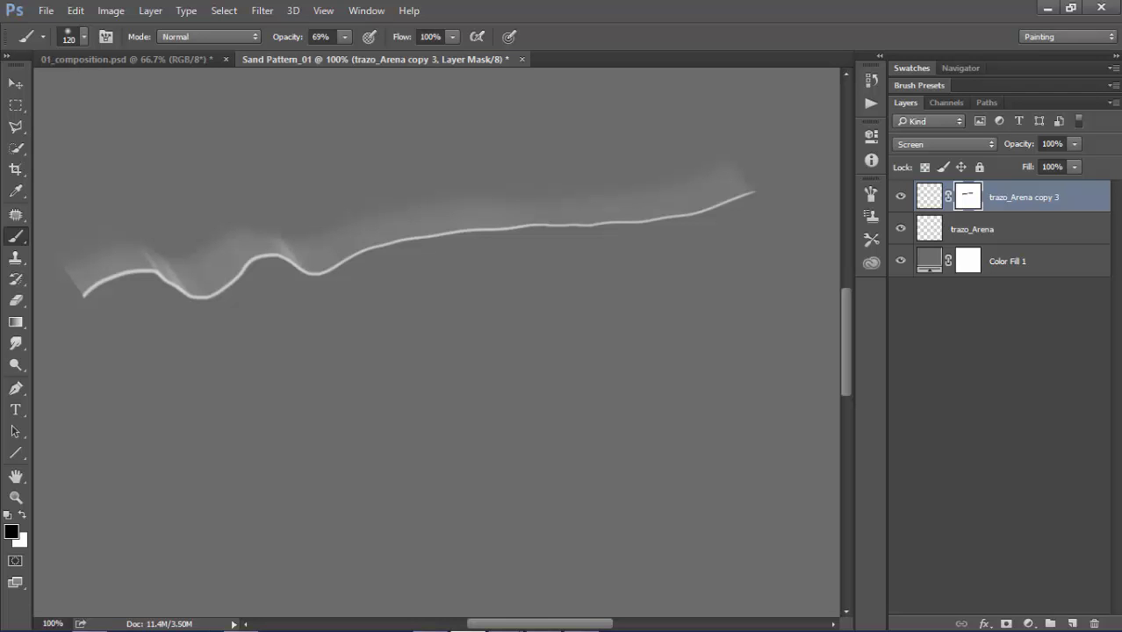
key("alt+Tab")
key("alt+Tab")
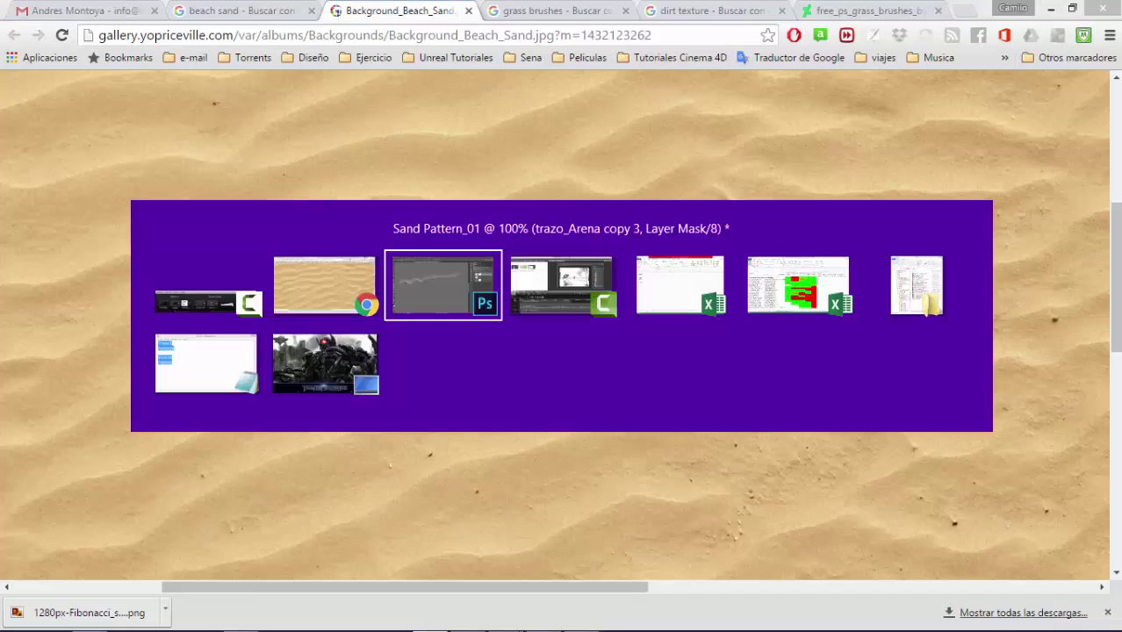
Hide the panels and compare the canvas against the reference beach sand photo
key("Tab")
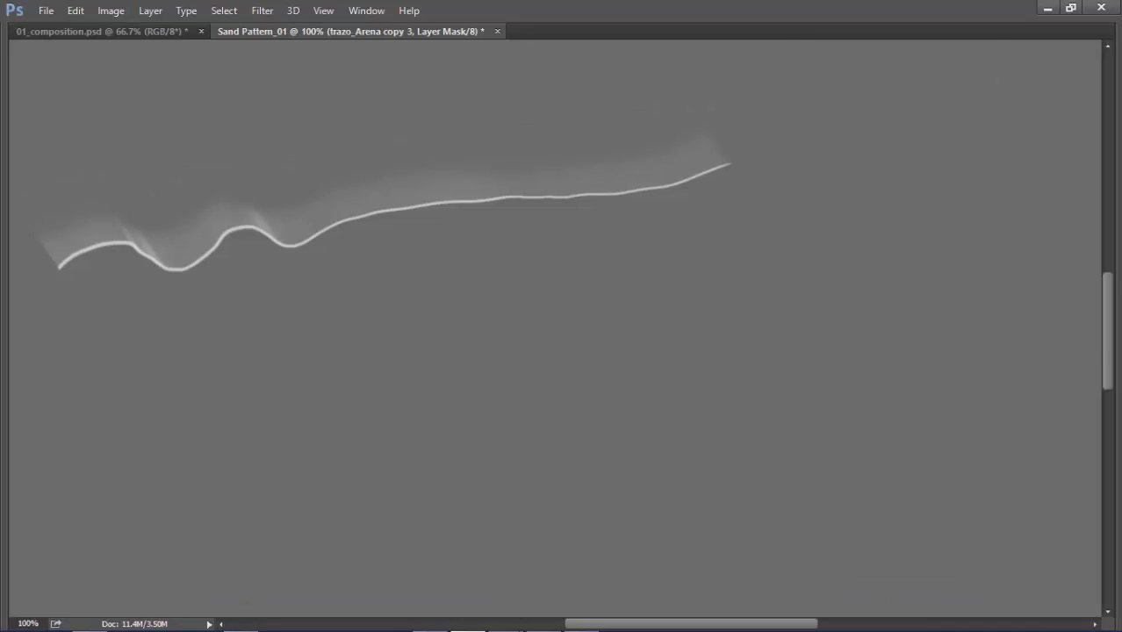
key("alt+Tab")
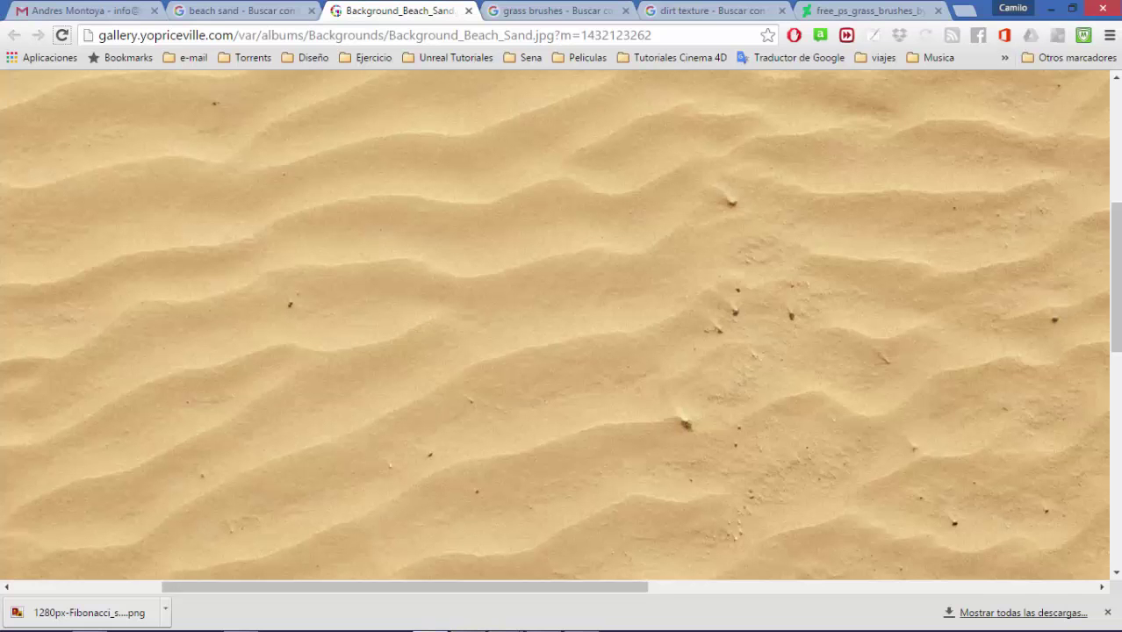
key("alt+Tab")
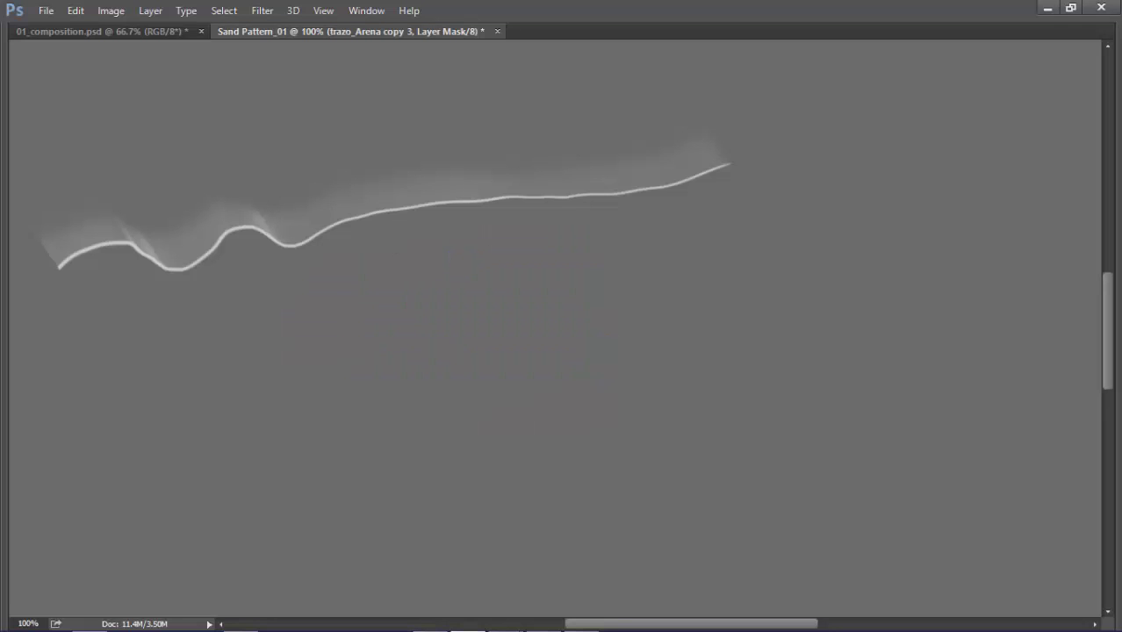
key("Tab")
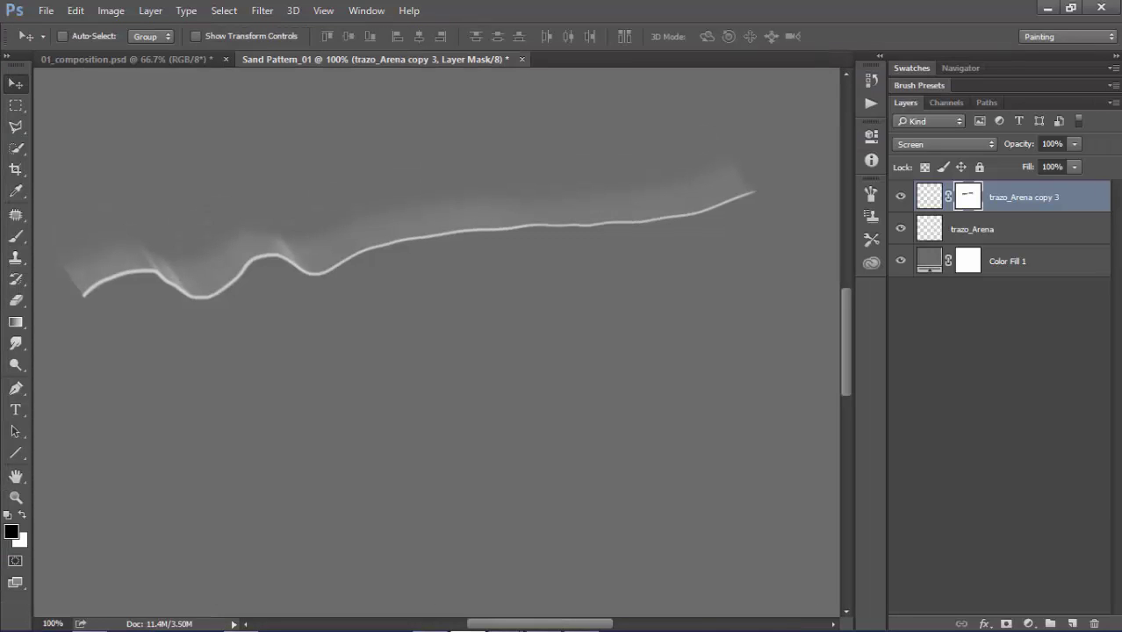
Duplicate the haze as trazo_Arena copy 4 and nudge it down below the bright stroke
key("ctrl+j")
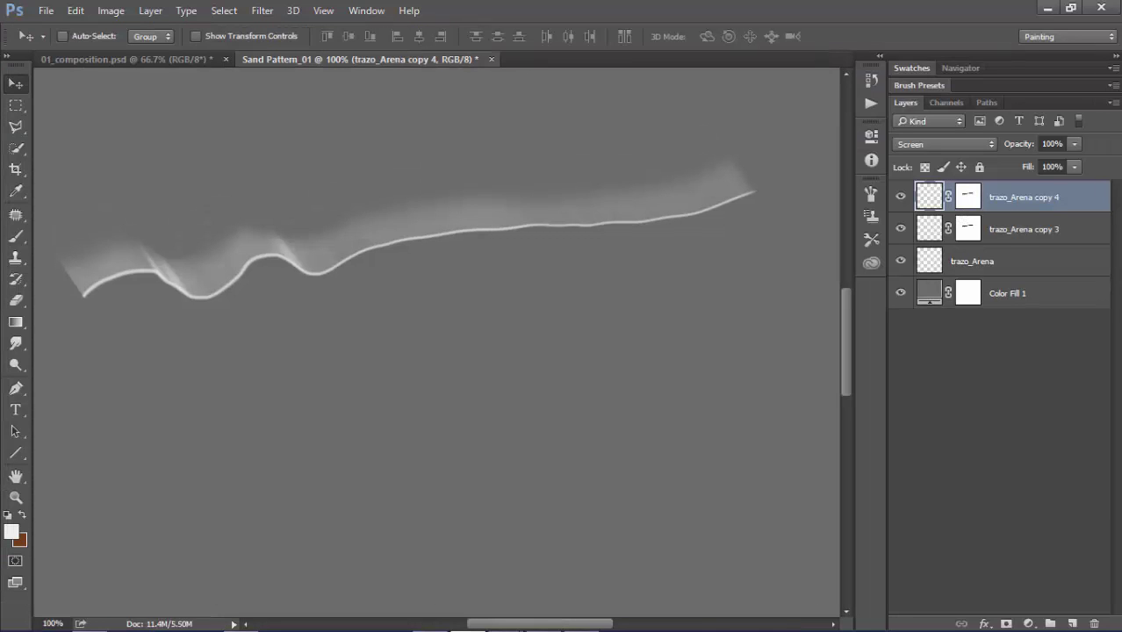
key("shift+Down")
key("shift+Down")
key("shift+Down")
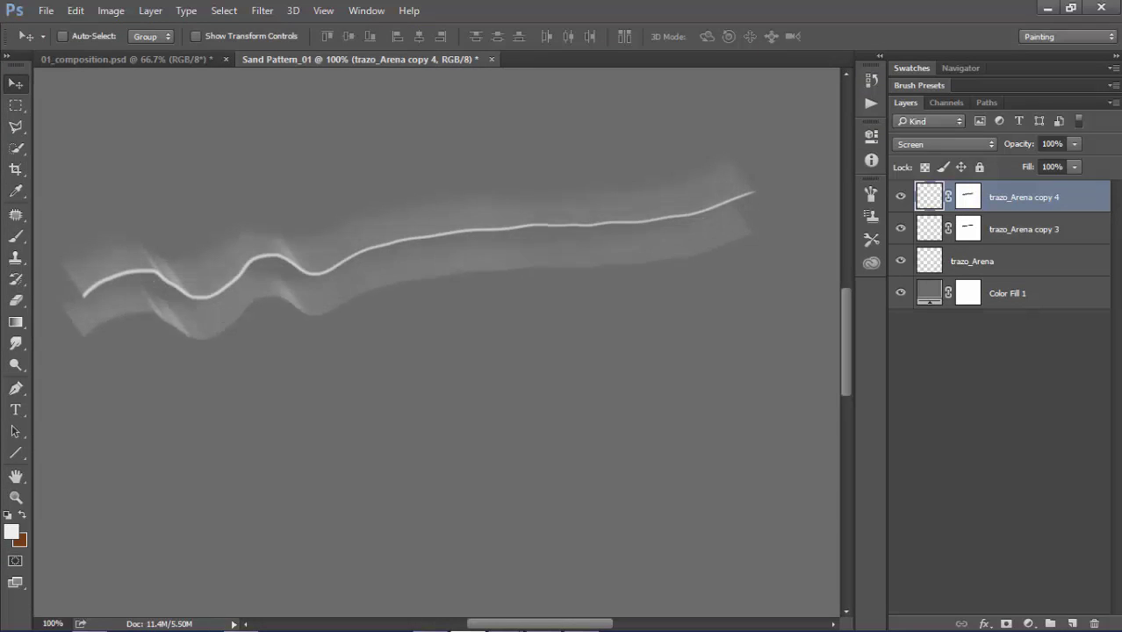
key("Down")
key("Down")
key("shift+Up")
key("Right")
key("Right")
key("Right")
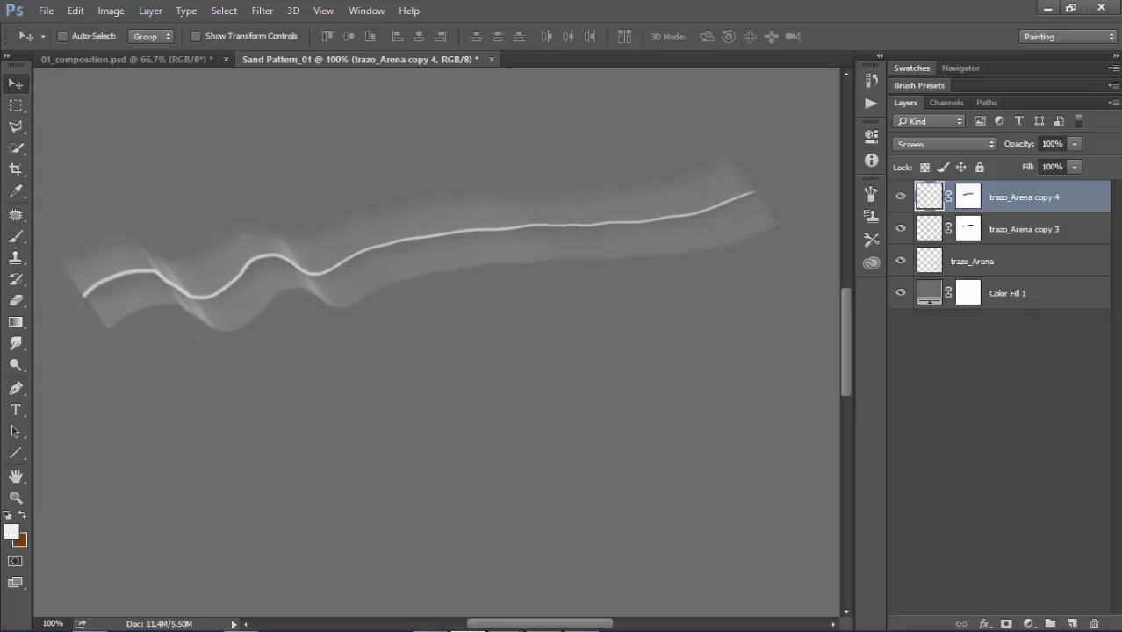
key("shift+Left")
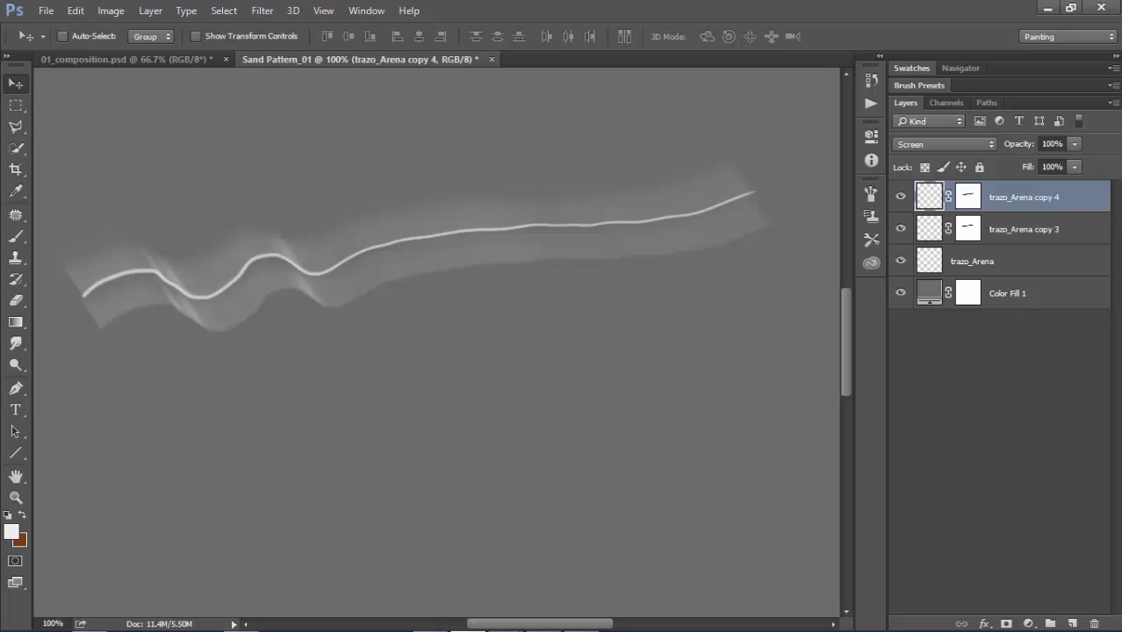
left_click(944, 144)
Set trazo_Arena copy 4 to Normal blending and give it a #000000 Color Overlay
left_click(914, 157)
double_click(1062, 197)
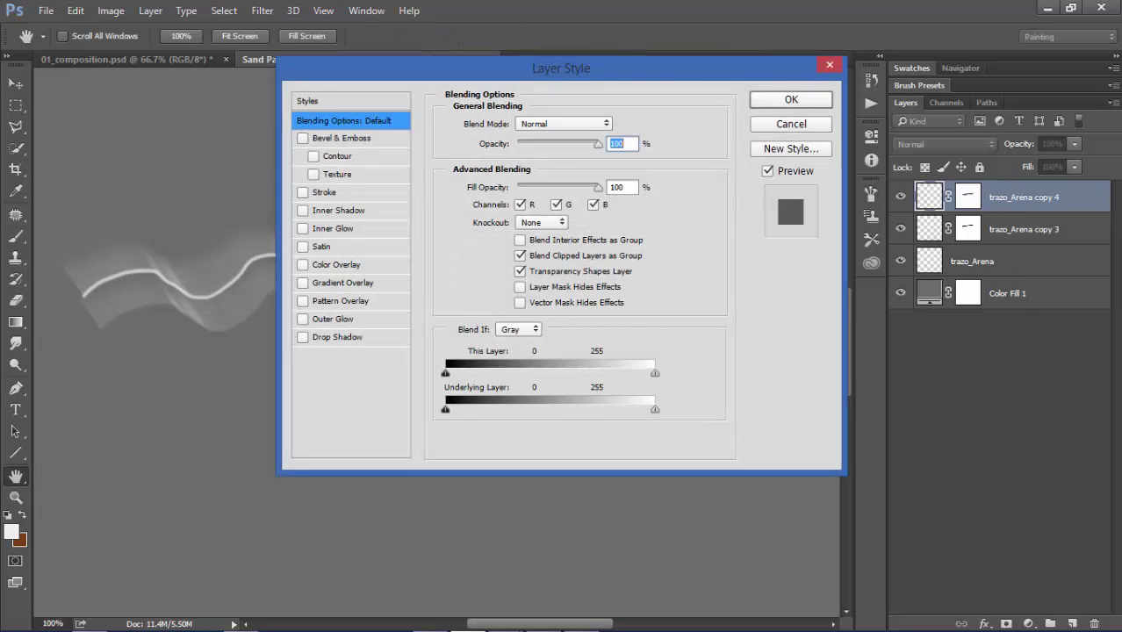
mouse_move(561, 67)
left_mouse_down()
mouse_move(760, 295)
mouse_move(757, 267)
left_mouse_up()
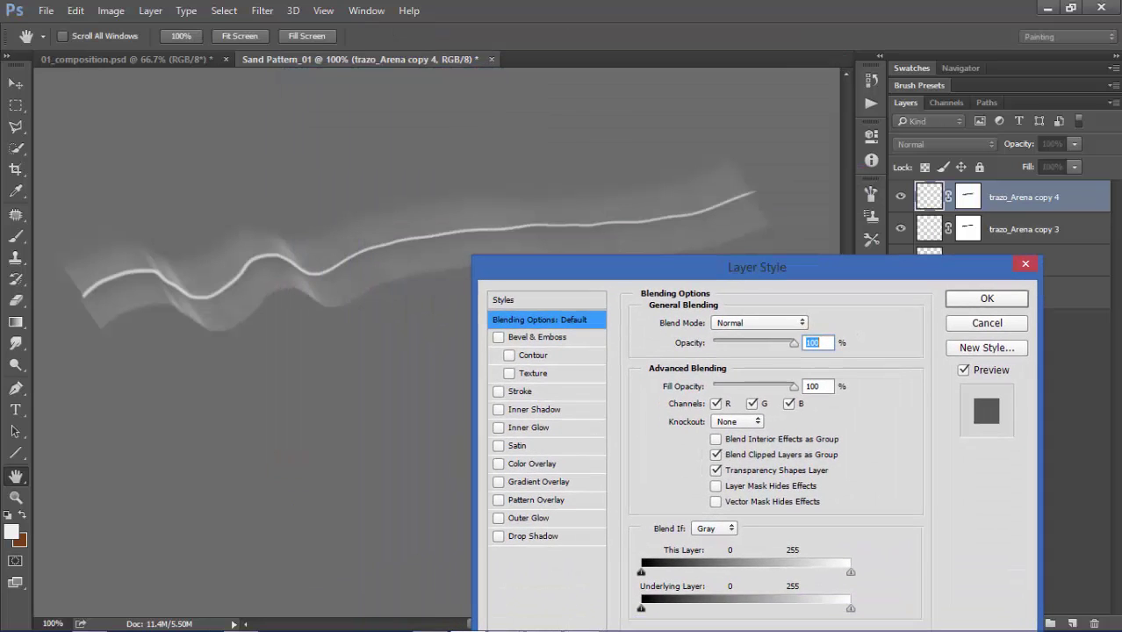
left_click(531, 464)
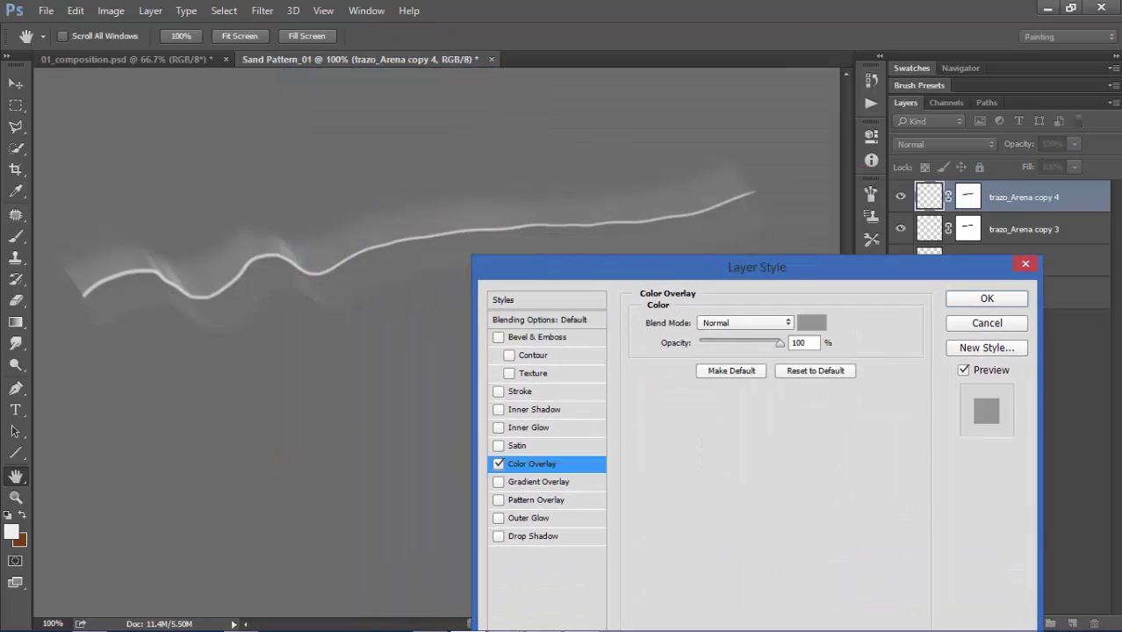
left_click(812, 322)
type("000000")
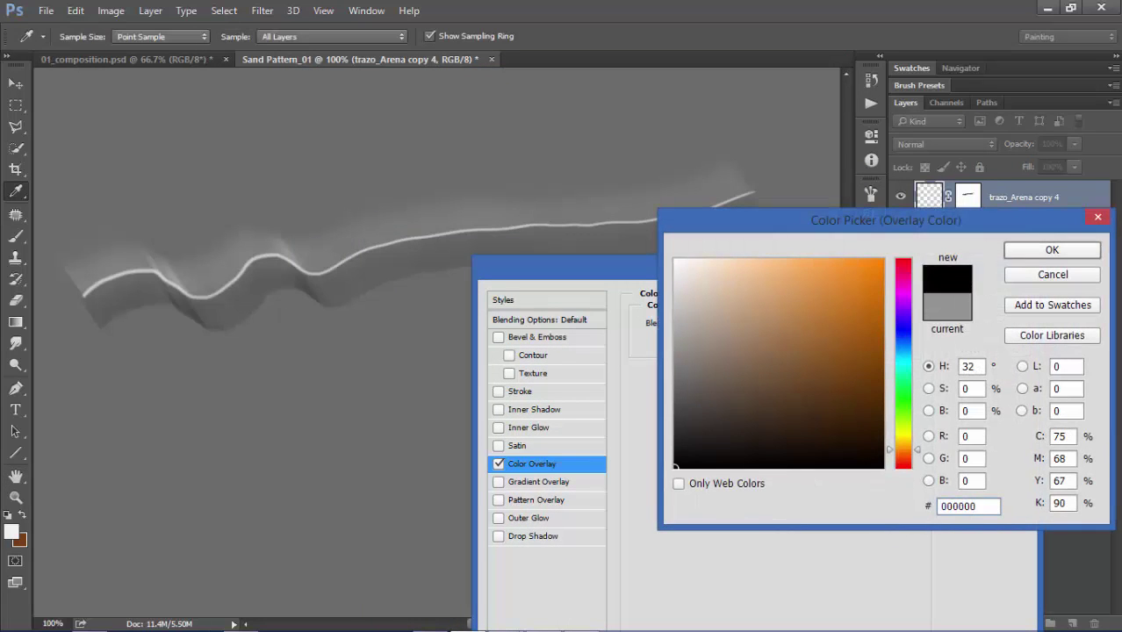
key("Return")
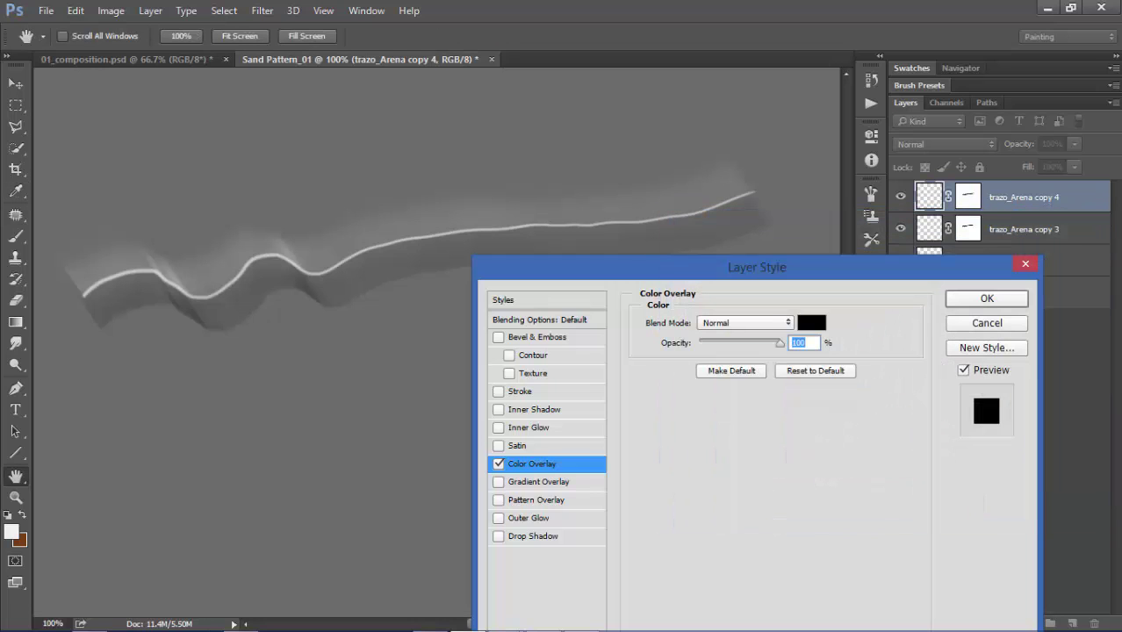
mouse_move(756, 267)
left_mouse_down()
mouse_move(769, 274)
mouse_move(714, 314)
left_mouse_up()
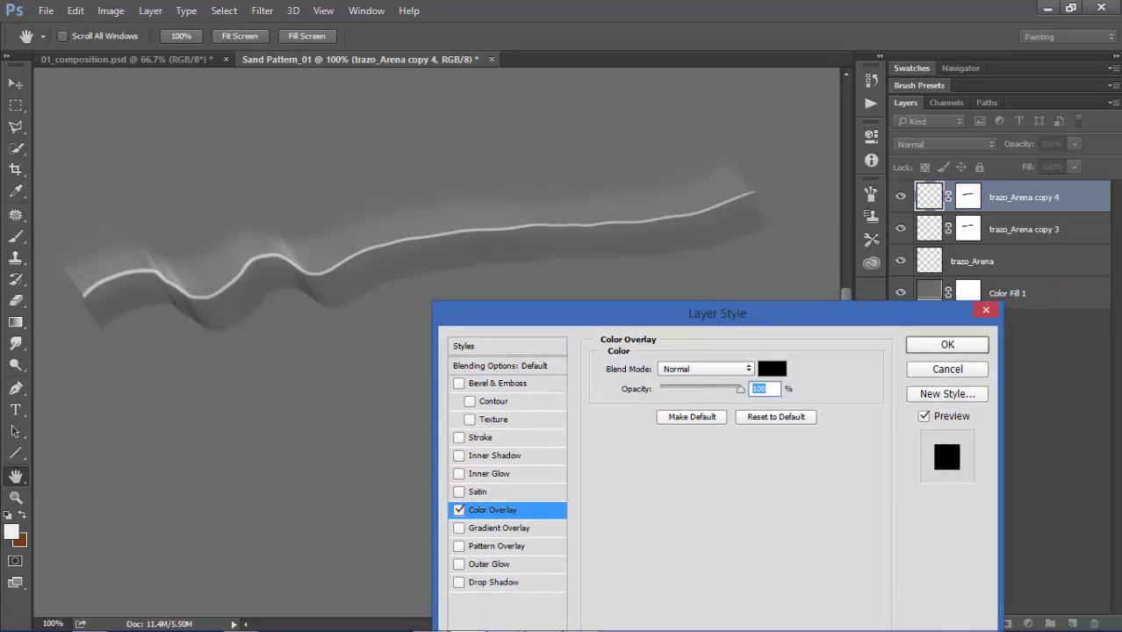
key("Return")
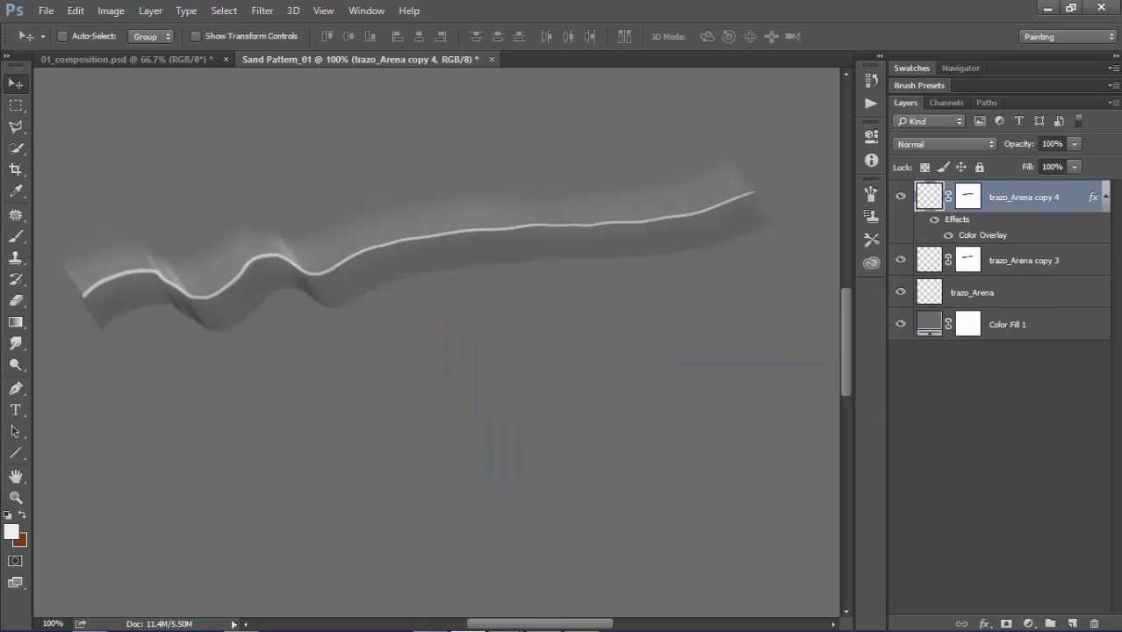
Convert trazo_Arena copy 4 to a Smart Object, then rasterize it to bake the overlay
right_click(1054, 196)
left_click(784, 249)
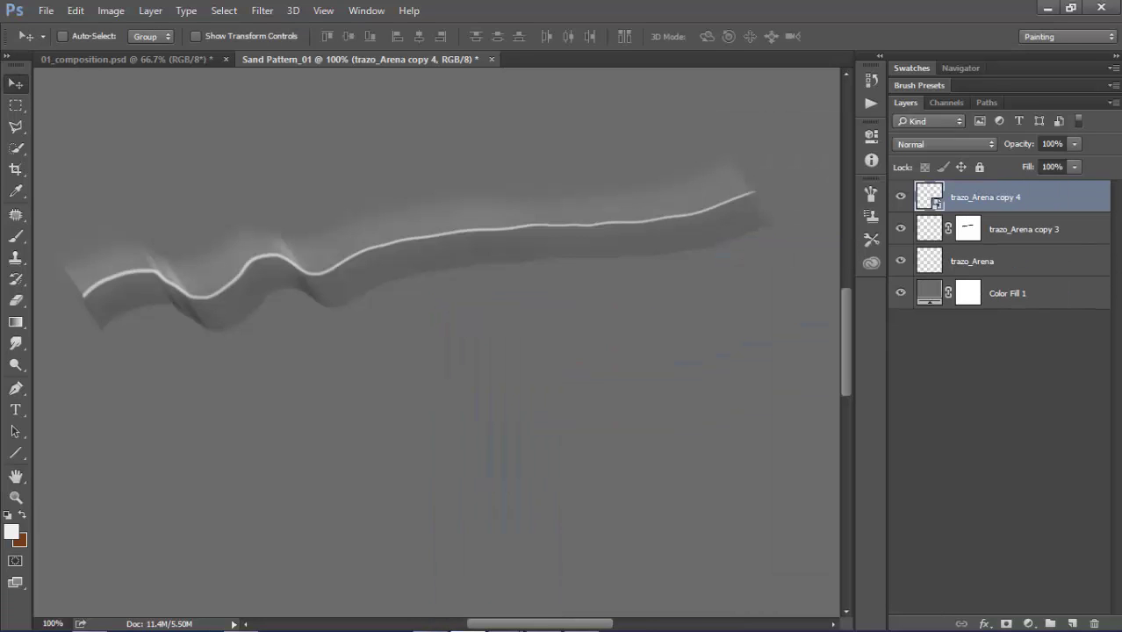
right_click(1031, 196)
left_click(720, 311)
Add a layer mask to trazo_Arena copy 4, brush its shadow softer, then select lower stroke layers
key("b")
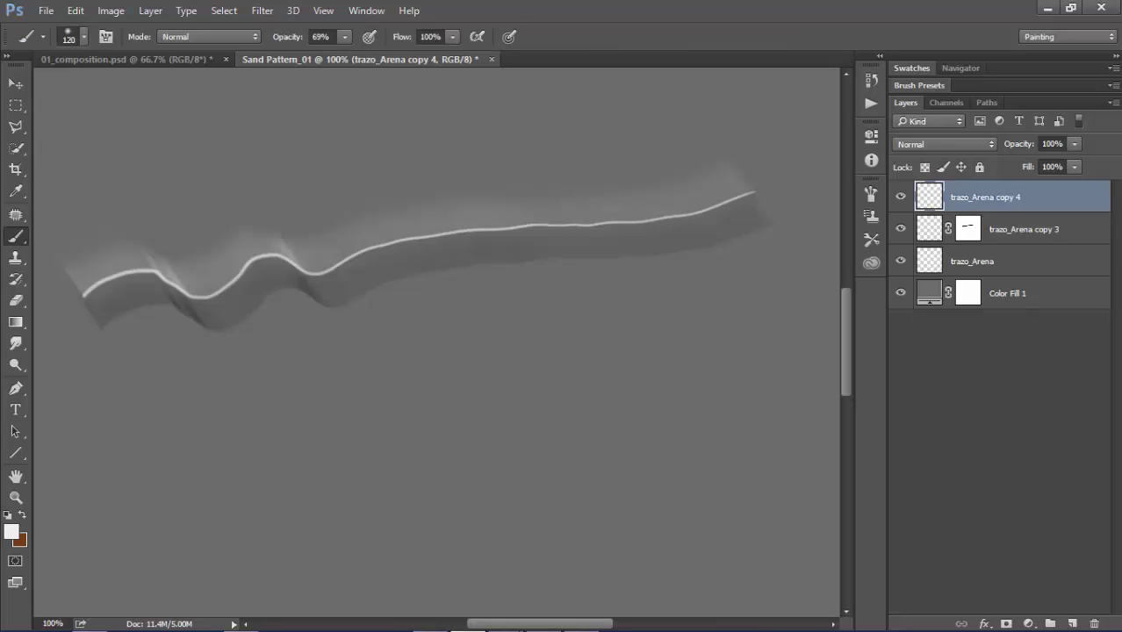
left_click(1006, 623)
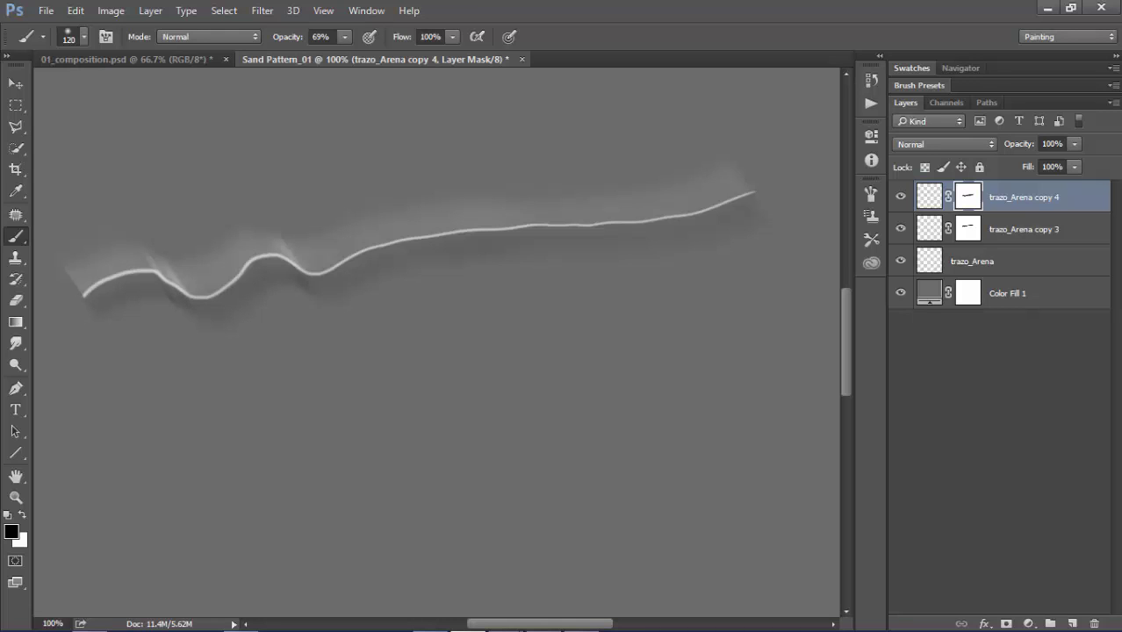
key("alt+bracketleft")
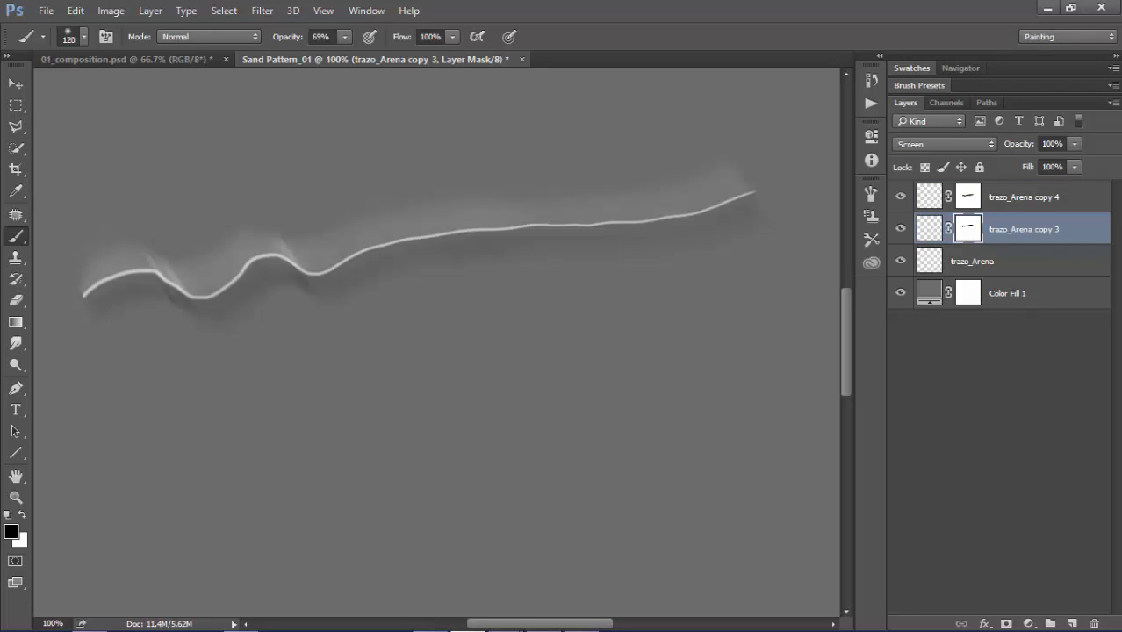
key("alt+bracketleft")
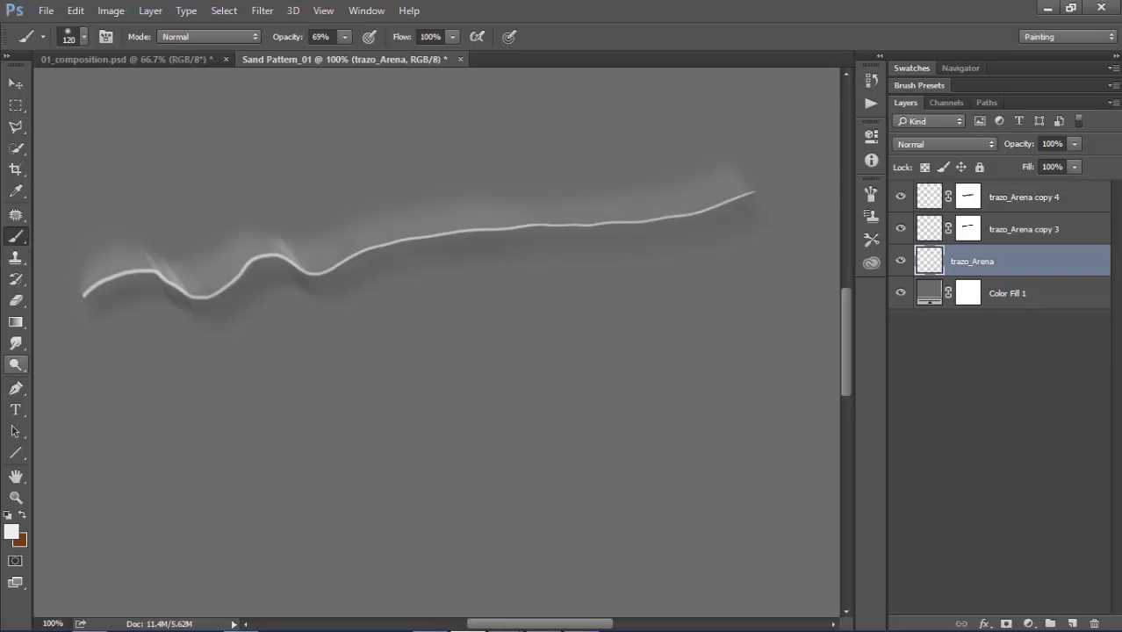
Smudge the white stroke's left end, first dip and middle stretch into a wavier line
left_click(16, 343)
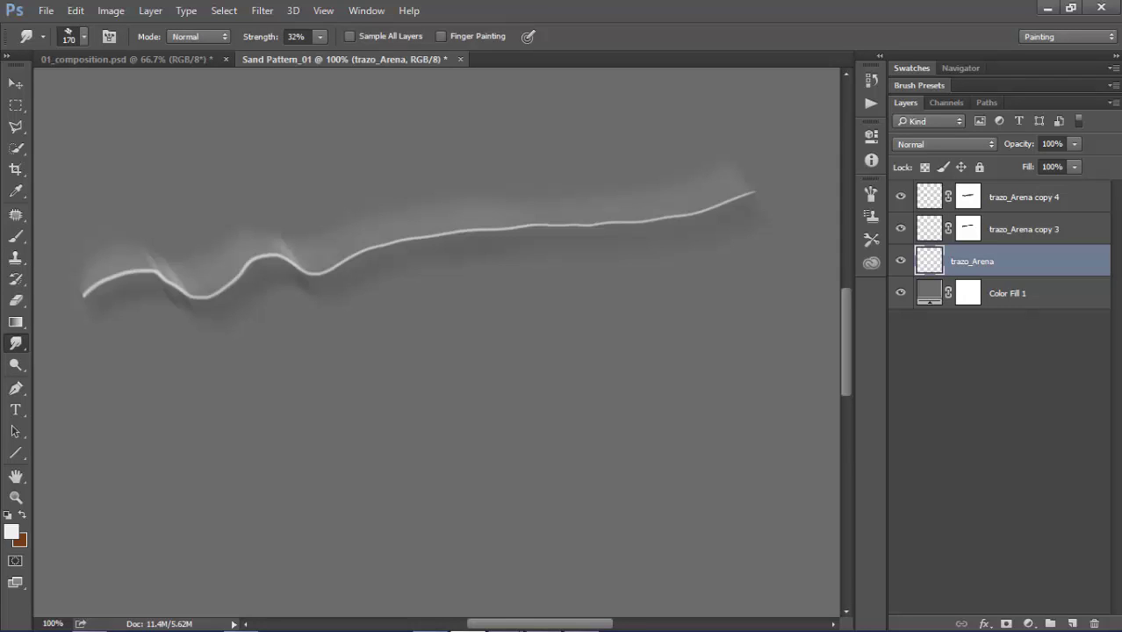
mouse_move(88, 292)
left_mouse_down()
mouse_move(80, 298)
mouse_move(162, 272)
mouse_move(202, 295)
mouse_move(191, 297)
mouse_move(248, 265)
left_mouse_up()
mouse_move(193, 297)
left_mouse_down()
mouse_move(295, 258)
mouse_move(332, 272)
left_mouse_up()
left_click_drag(386, 245, 345, 261)
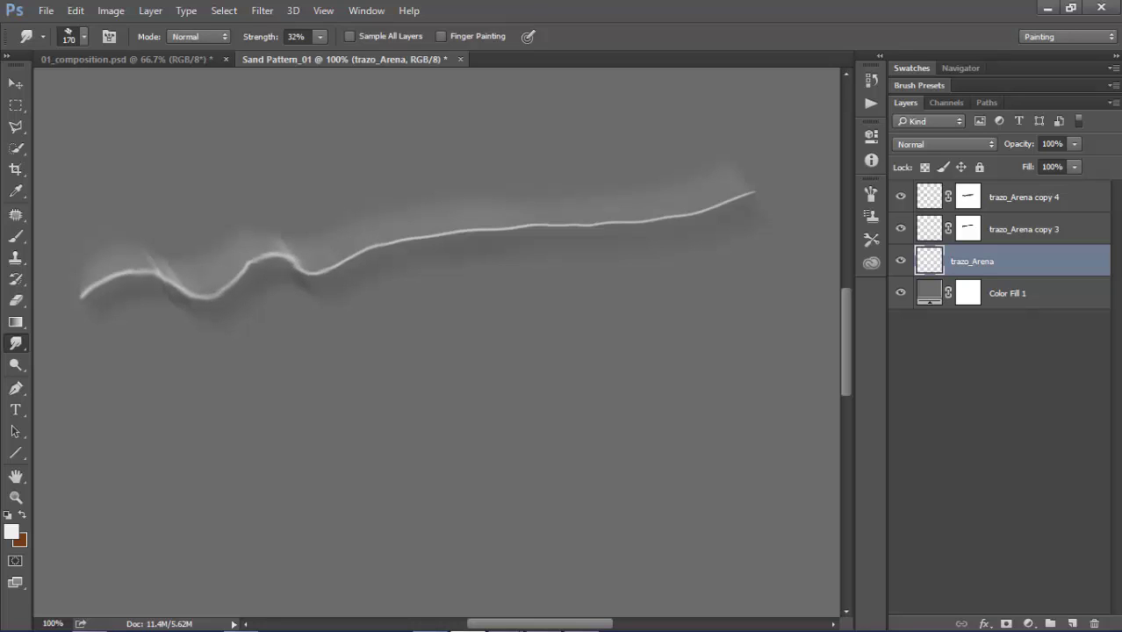
left_click_drag(422, 239, 457, 232)
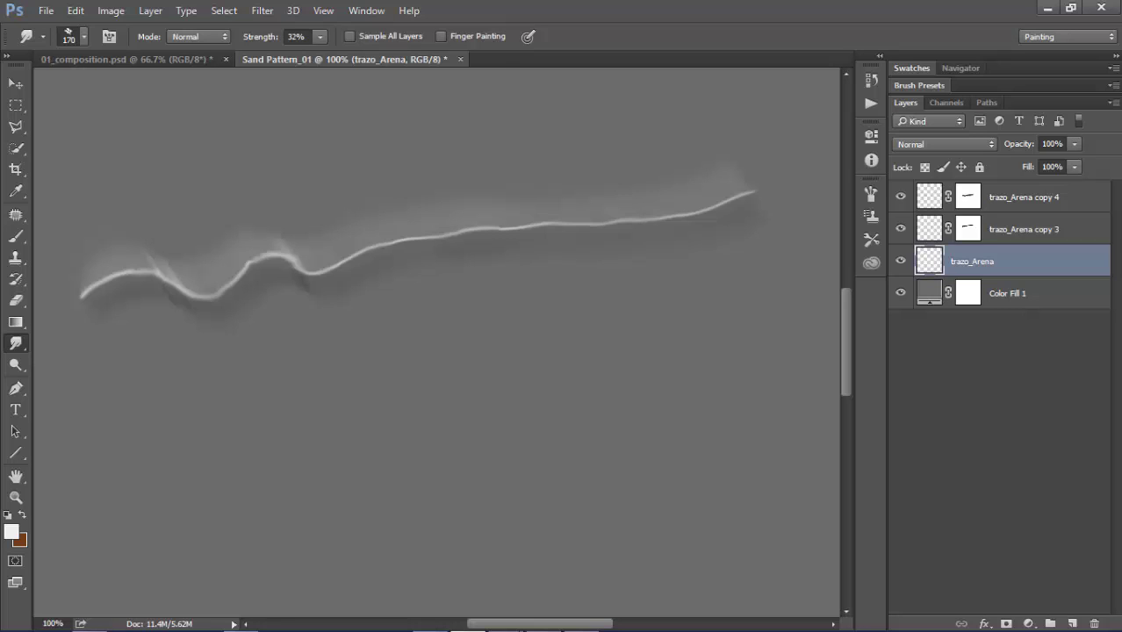
Duplicate trazo_Arena copy 3 and copy 4 as copy 5 and copy 6
left_click(1024, 229)
left_click(1023, 196, "shift")
key("ctrl+j")
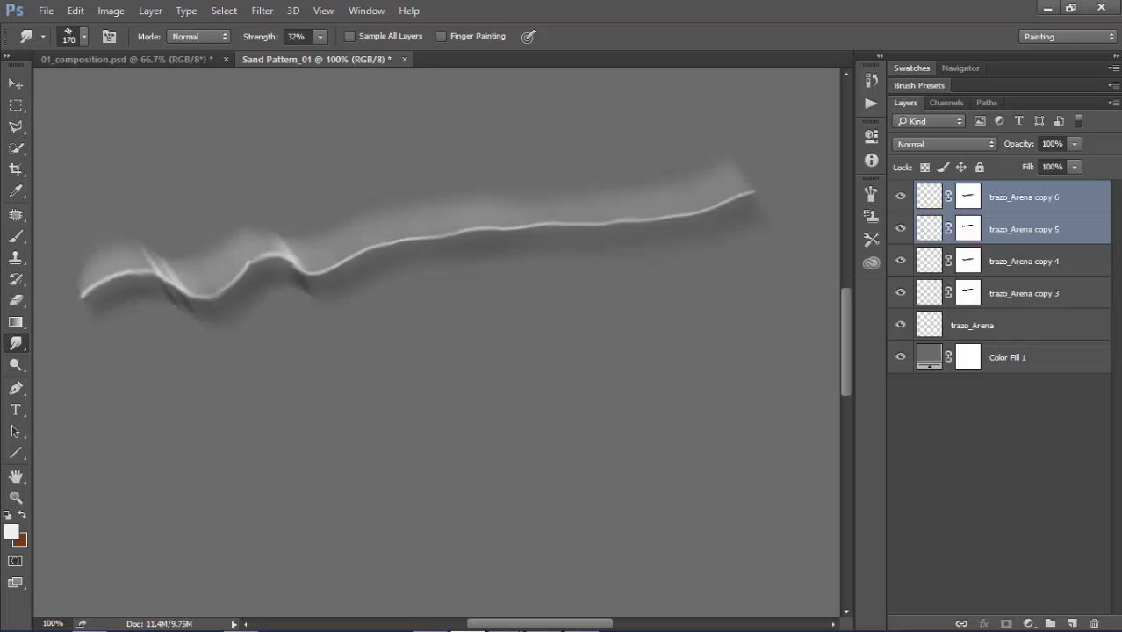
Group trazo_Arena through copy 6 with Ctrl+G and name the group Patron_Zurco_01
key("alt+bracketleft")
key("alt+bracketleft")
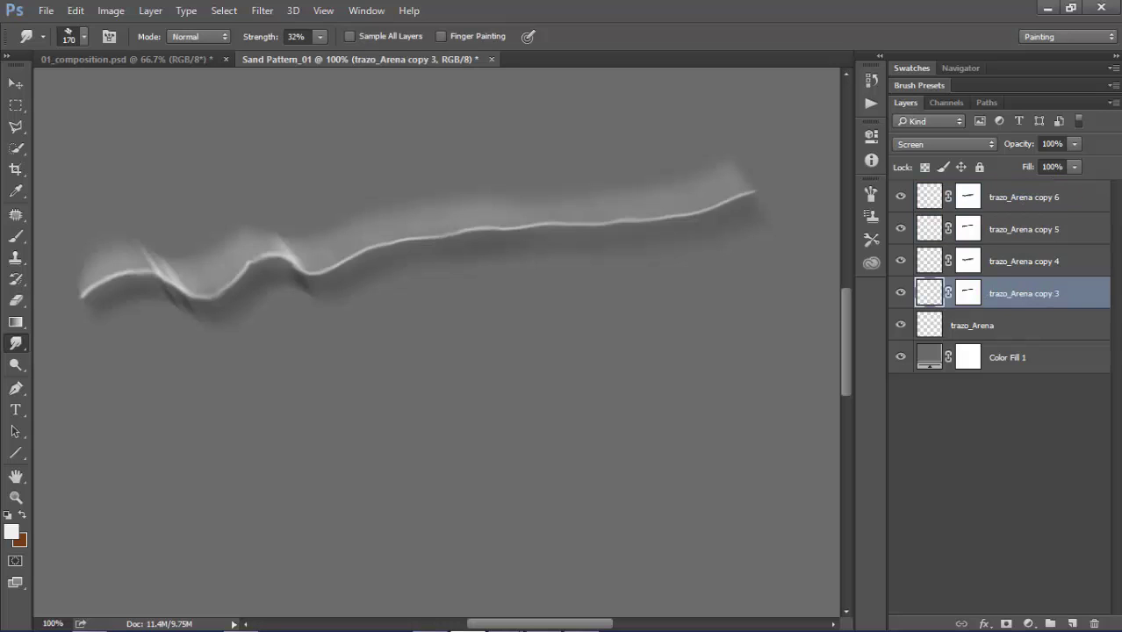
key("alt+bracketright")
key("alt+bracketright")
key("alt+bracketright")
key("alt+bracketleft")
key("alt+bracketleft")
key("alt+bracketleft")
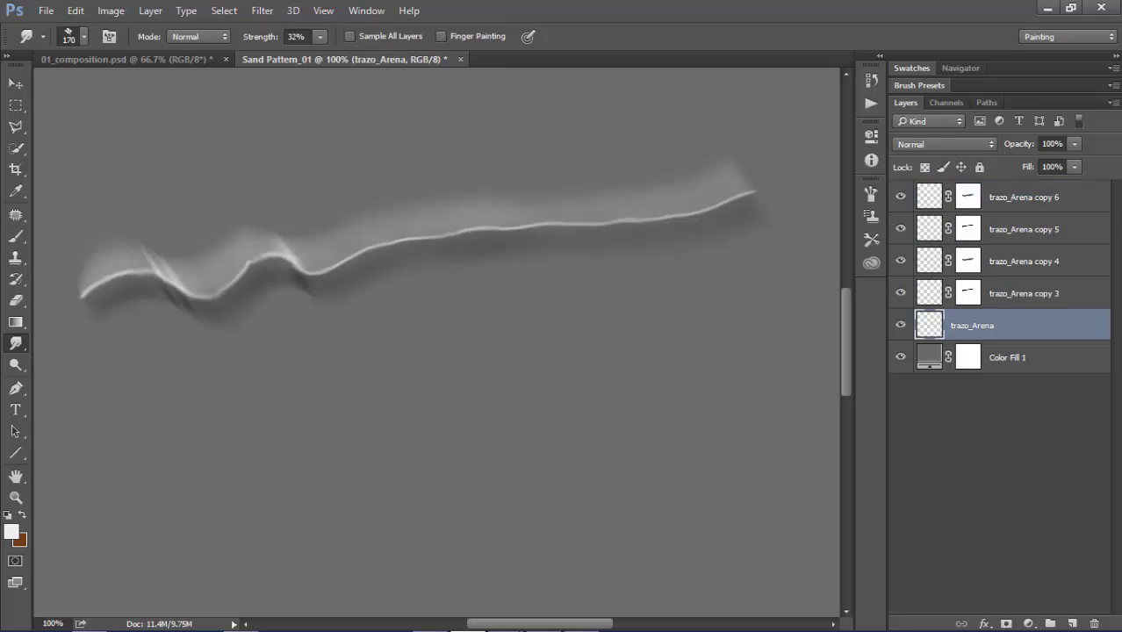
left_click(1023, 196, "shift")
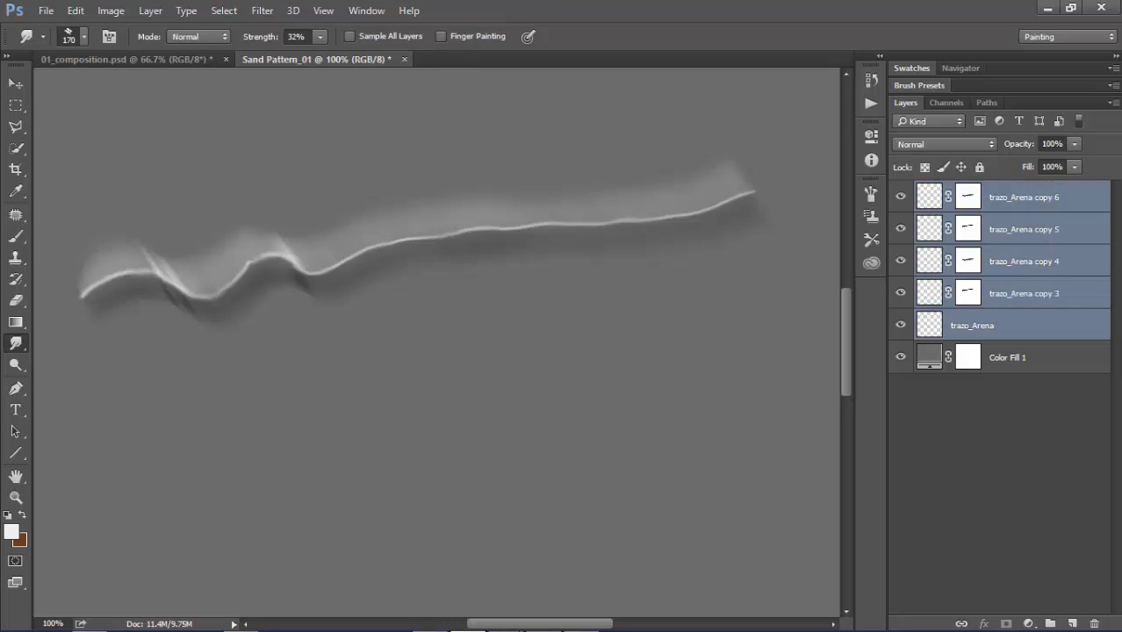
key("ctrl+g")
double_click(965, 191)
type("Patron_Zurco_01")
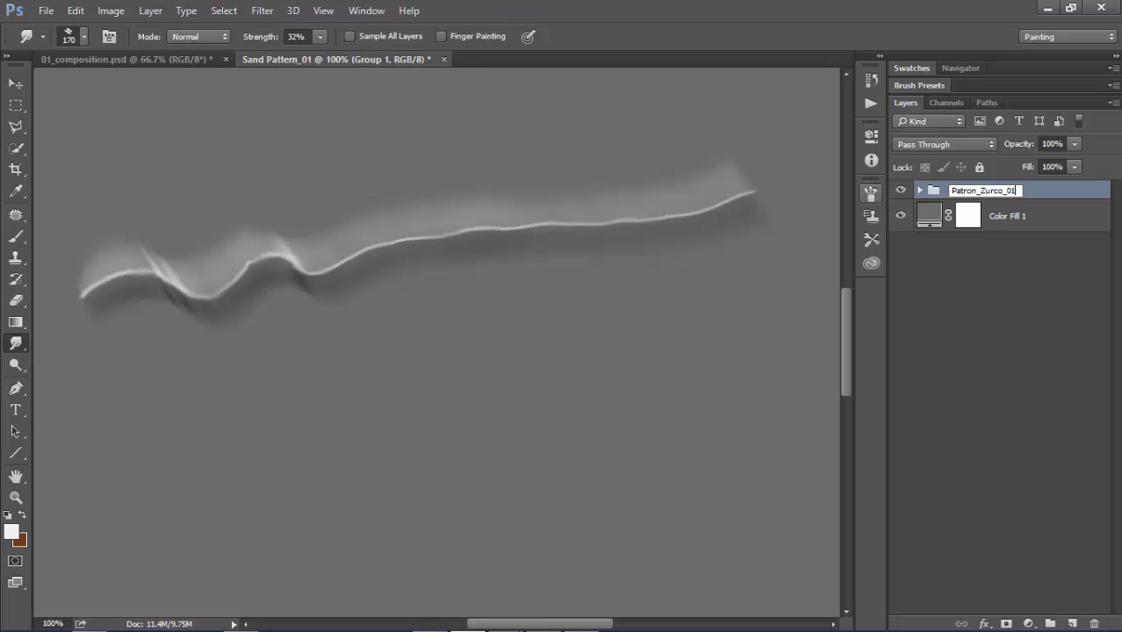
key("Return")
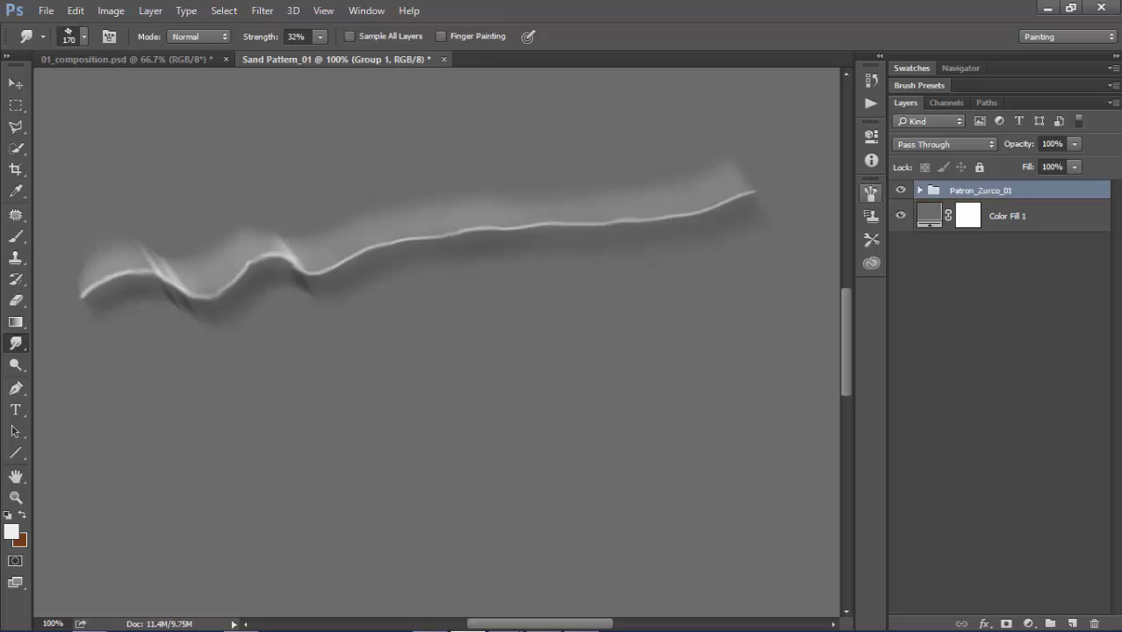
key("ctrl+minus")
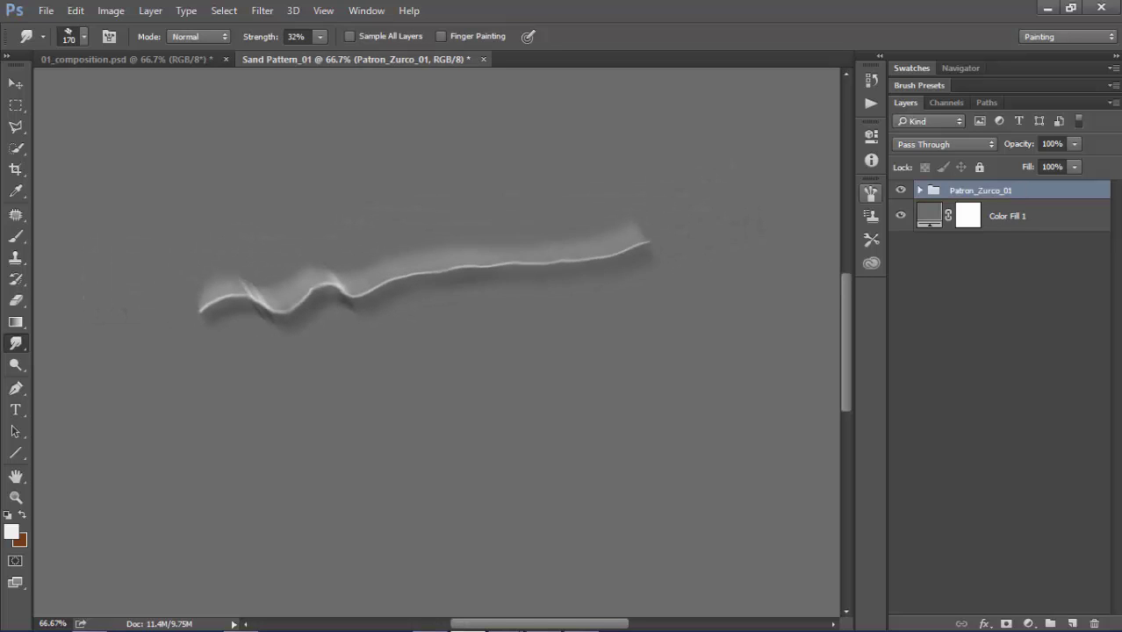
Hide Color Fill 1, select the whole canvas and Copy Merged the stroke layers
left_click(901, 215)
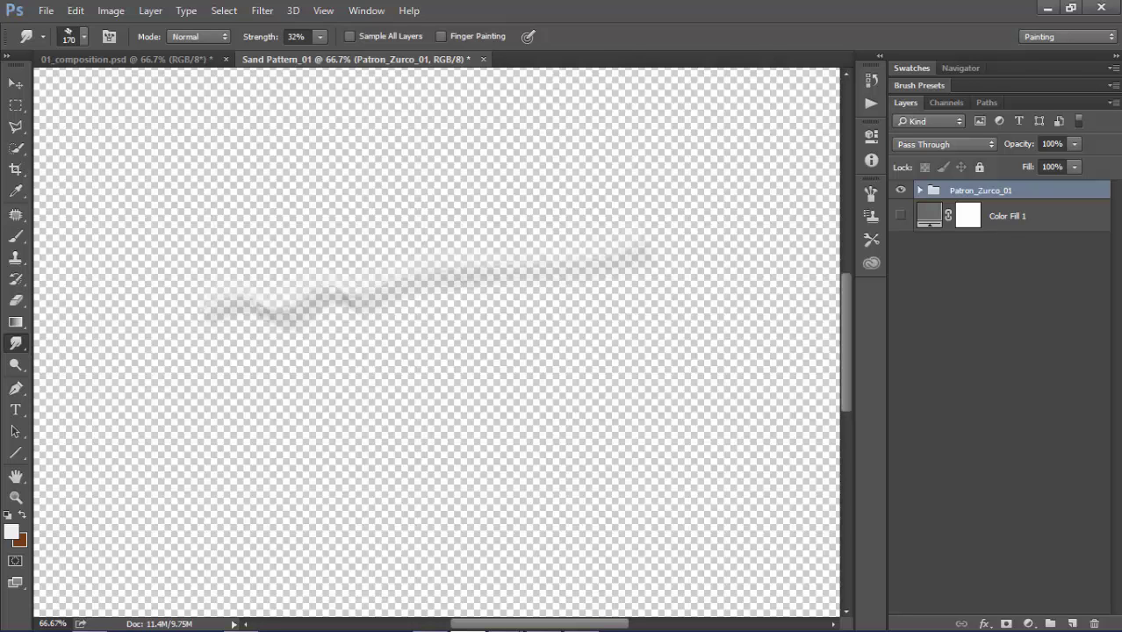
key("v")
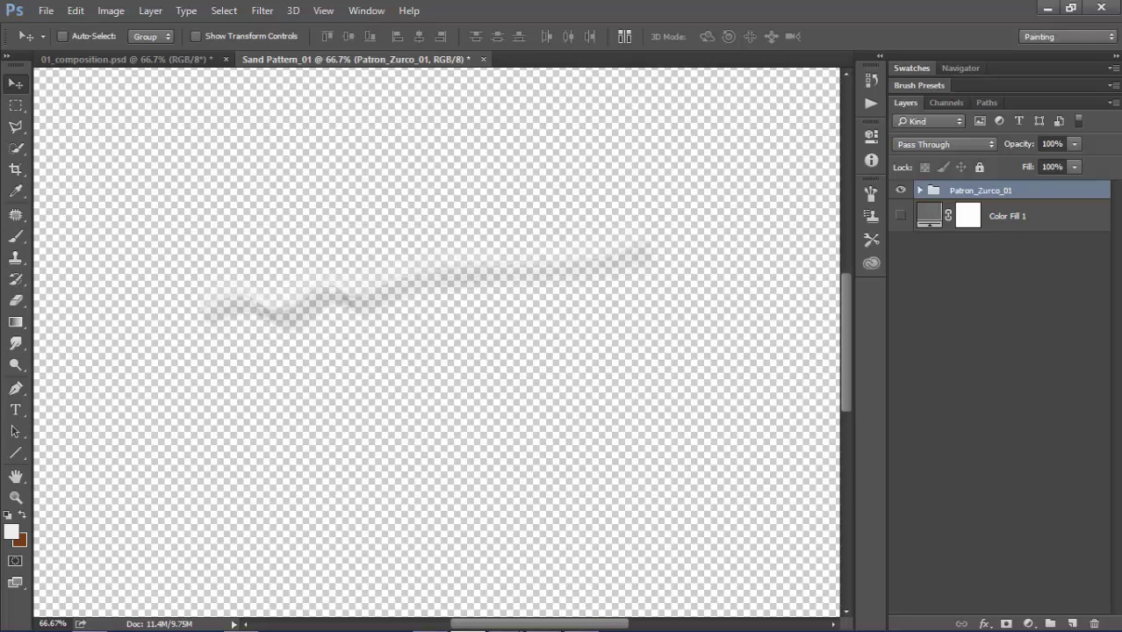
key("ctrl+minus")
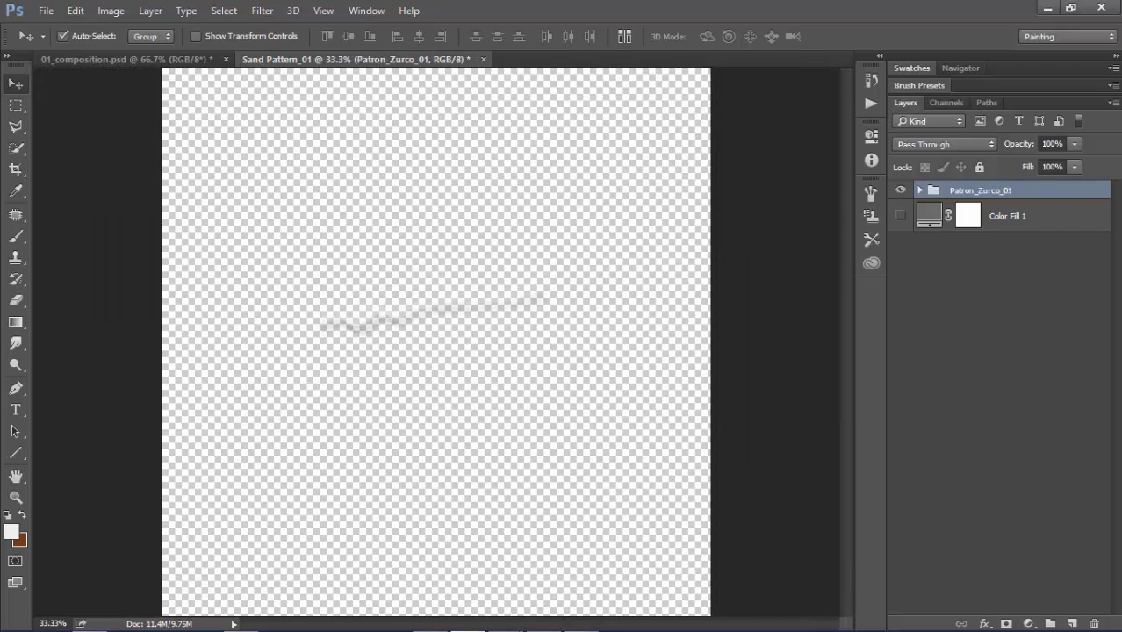
key("ctrl+minus")
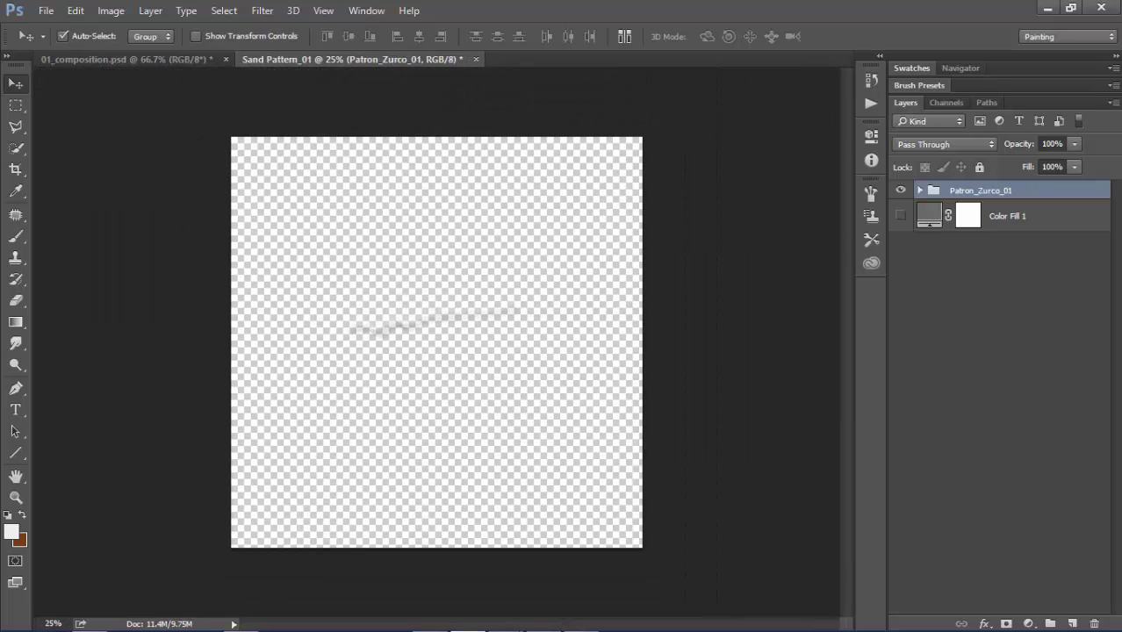
key("ctrl+a")
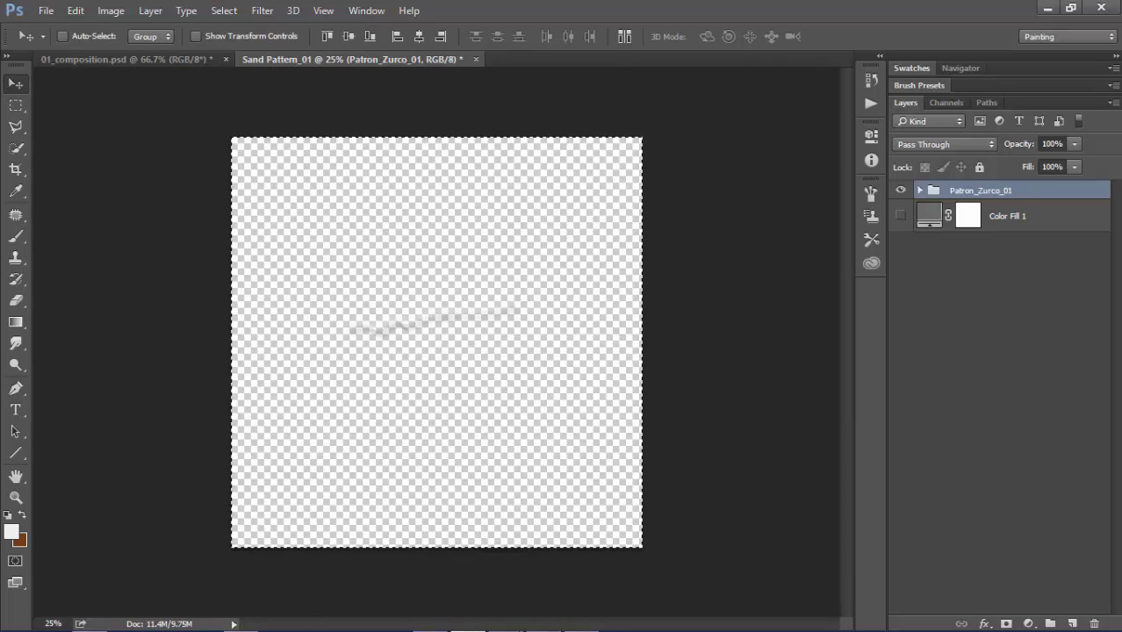
left_click(224, 10)
left_click(263, 29)
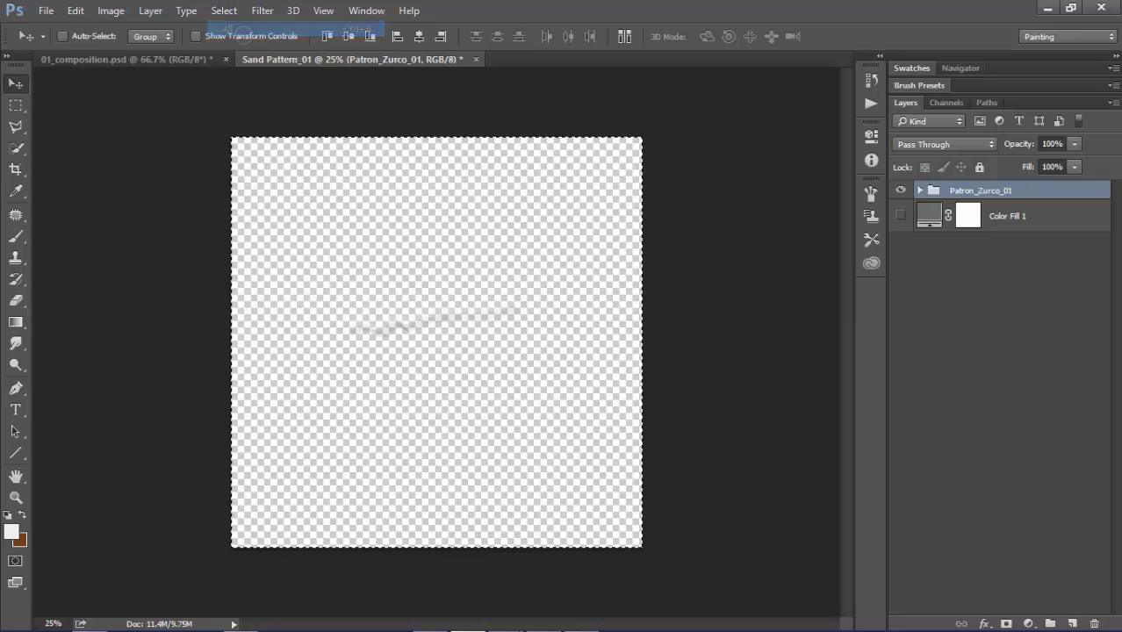
left_click(75, 10)
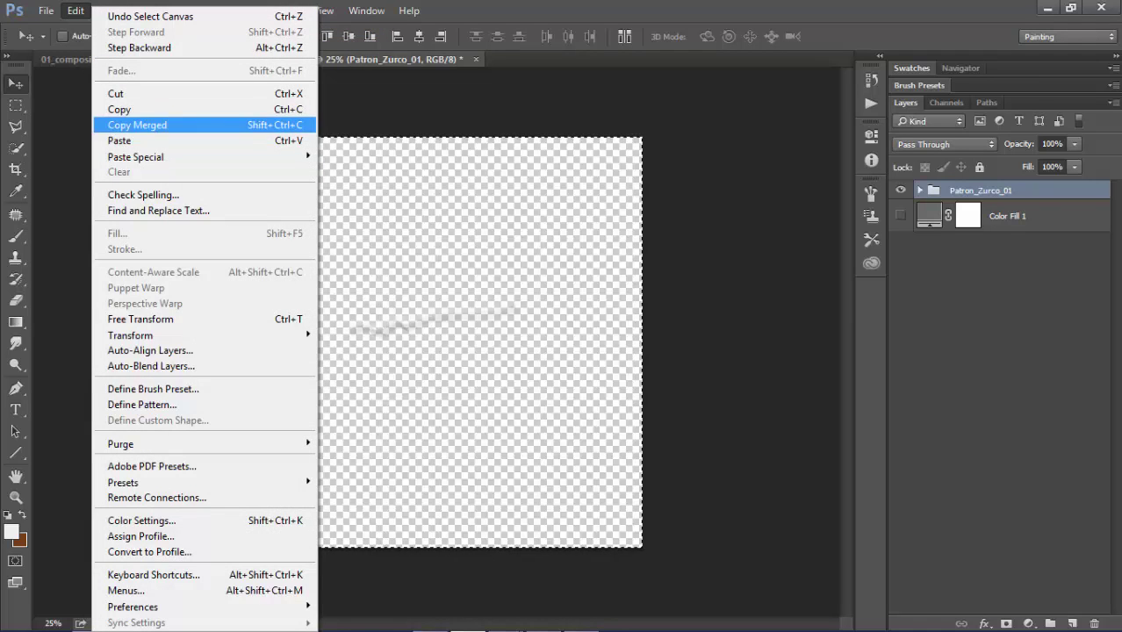
left_click(138, 124)
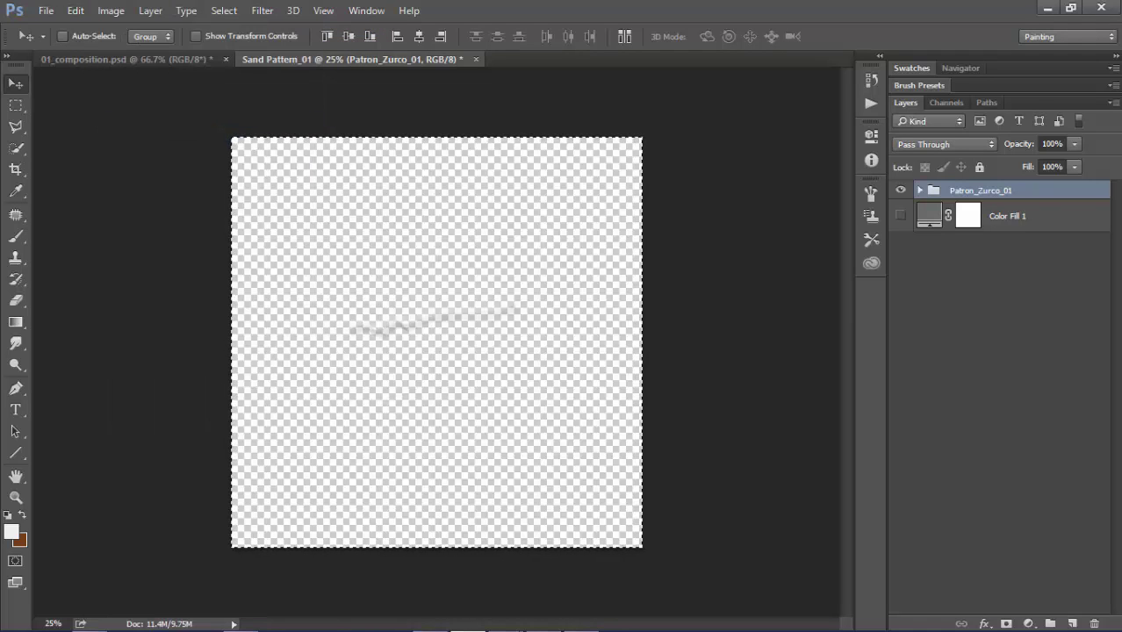
Paste the merged stroke as Layer 1, hide Patron_Zurco_01 and show Color Fill 1 again
key("ctrl+v")
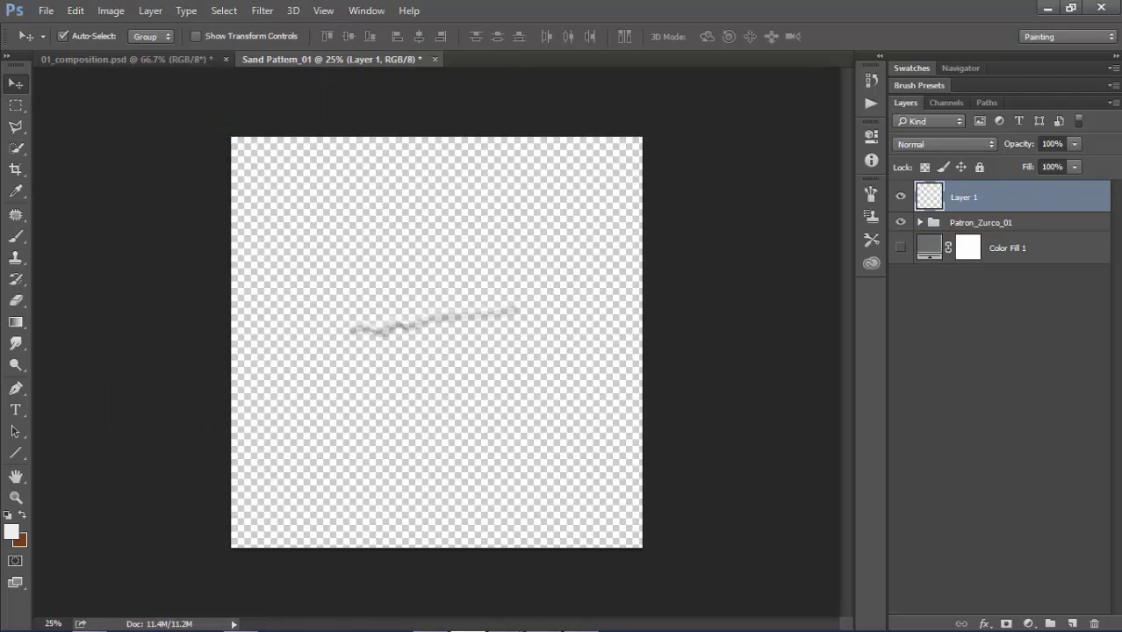
left_click(901, 222)
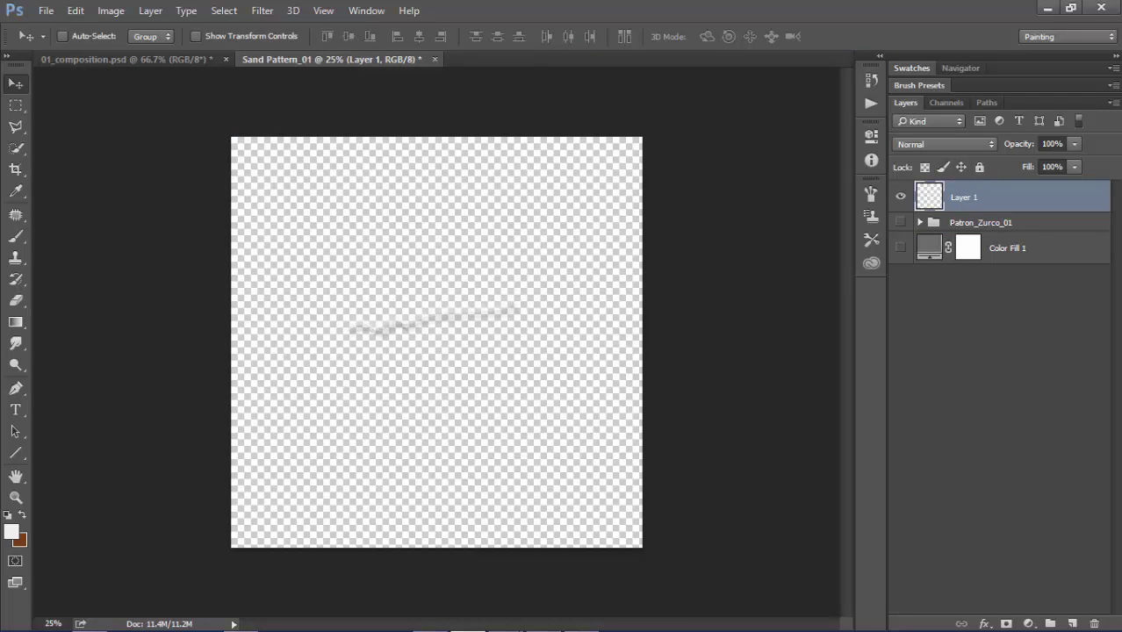
left_click(900, 247)
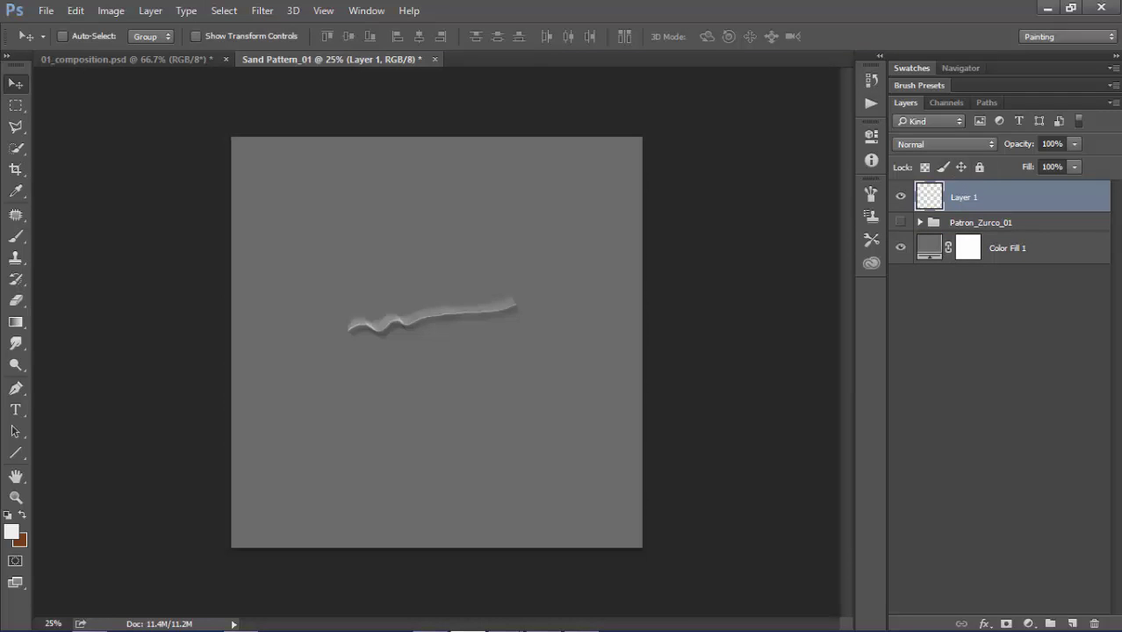
left_click(900, 197)
Hide Patron_Zurco_01, then duplicate the ridge stroke down-right, flipped horizontally and slightly tilted
left_click(900, 222)
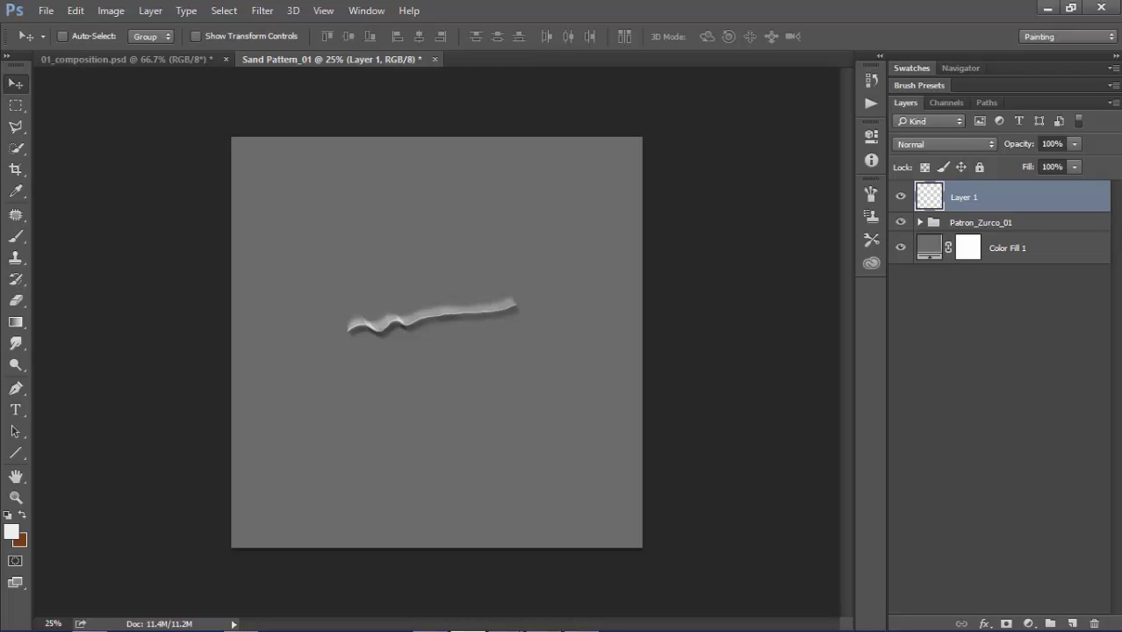
left_click(900, 222)
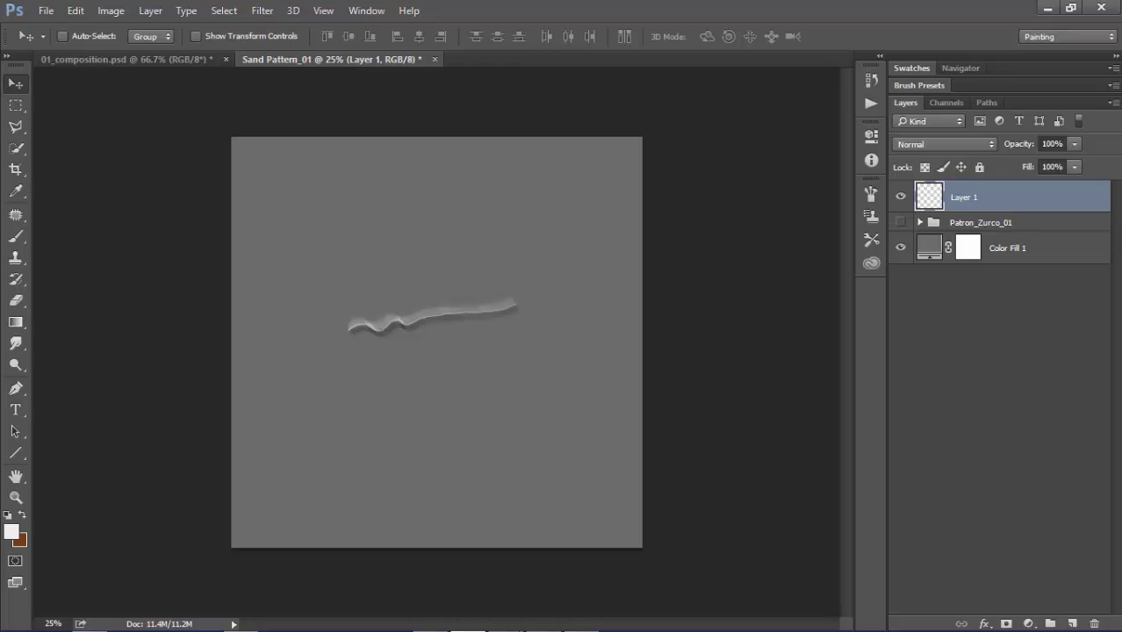
left_click_drag(448, 365, 517, 386)
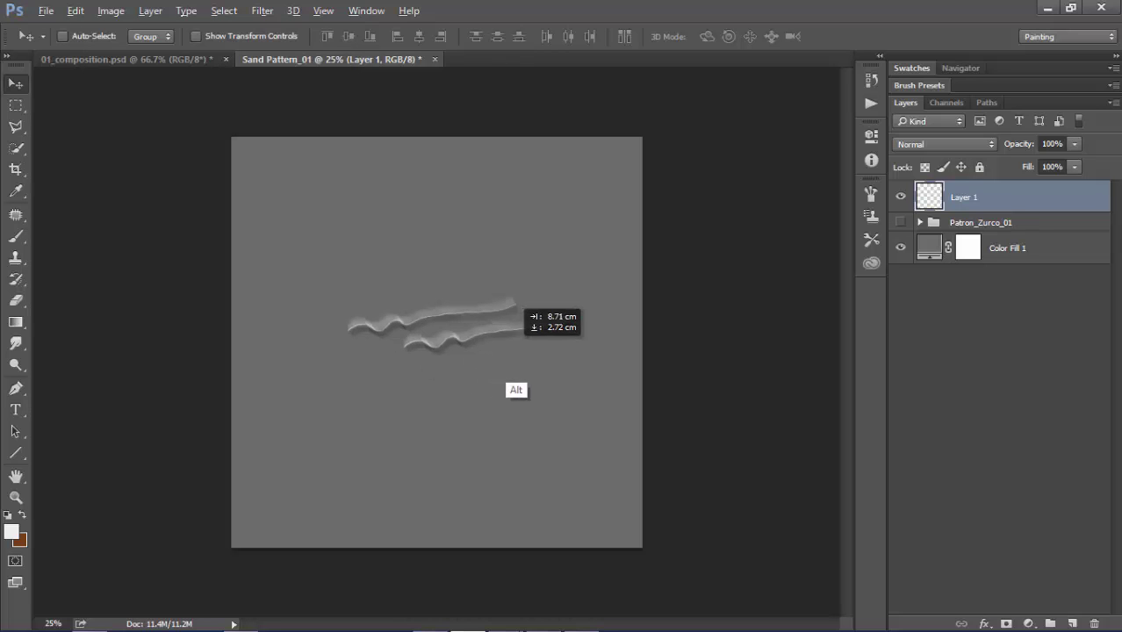
key("ctrl+t")
right_click(548, 350)
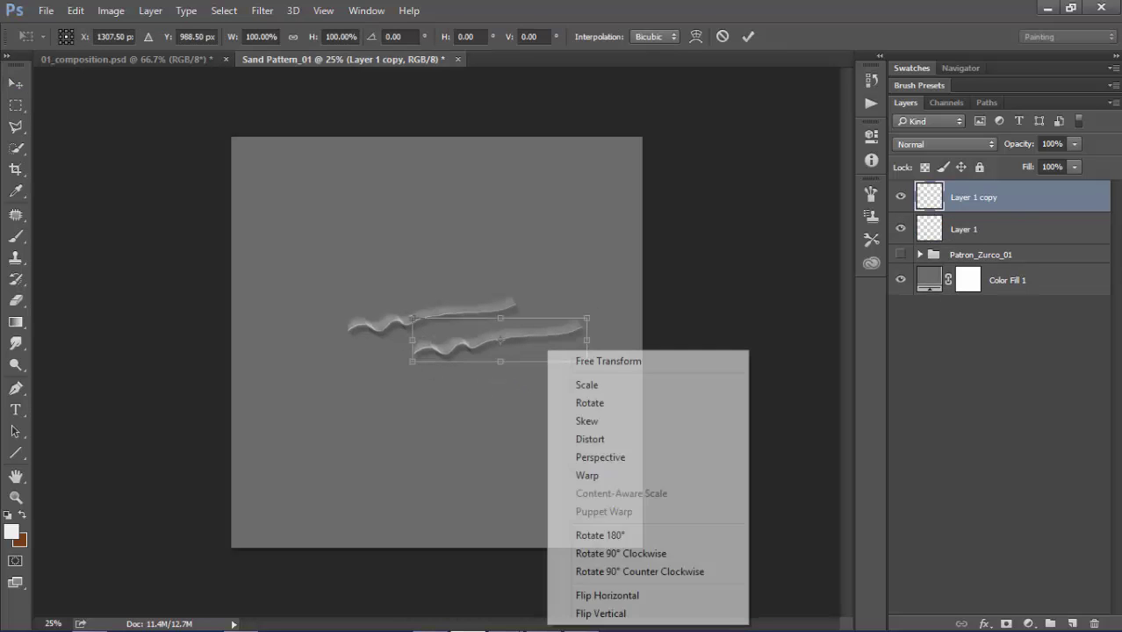
left_click(608, 595)
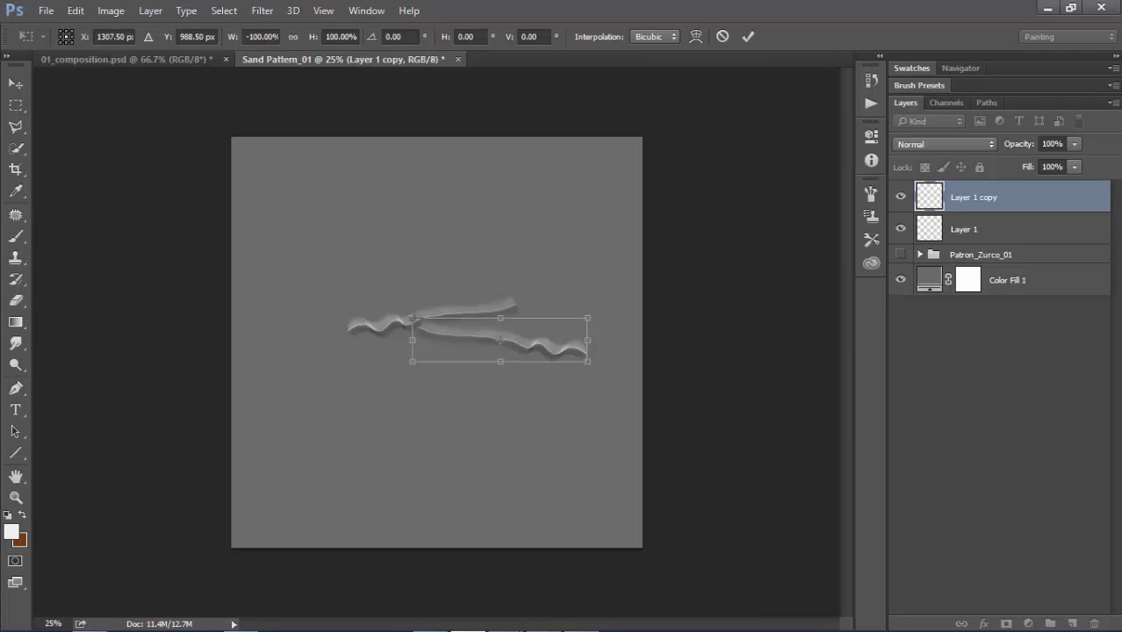
left_click_drag(672, 356, 674, 309)
key("Return")
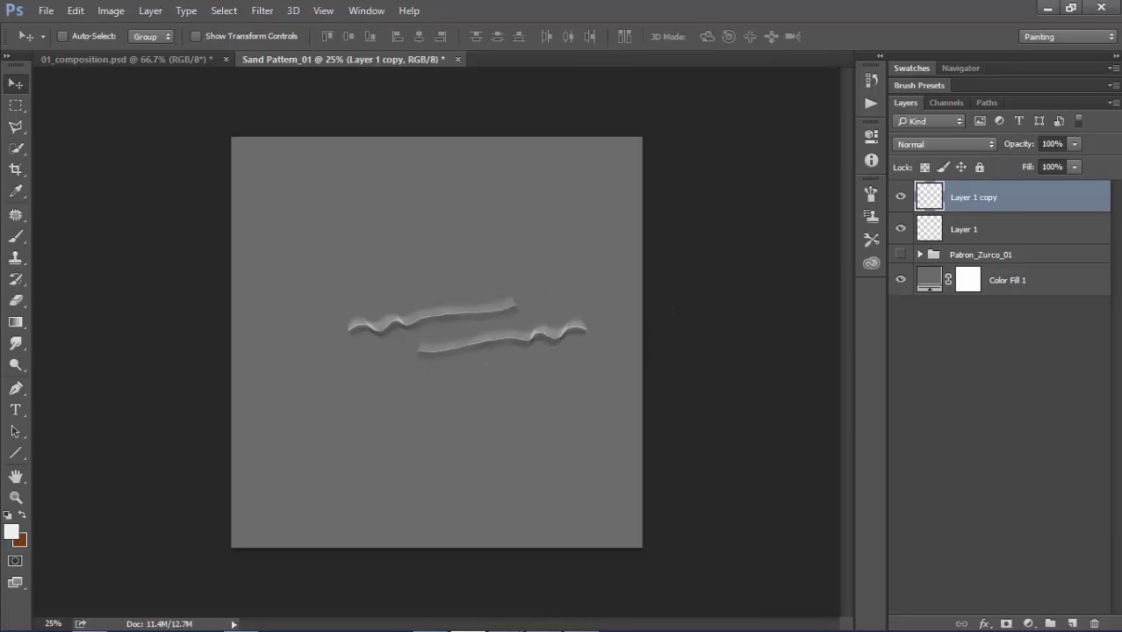
Copy the stroke pair to the upper left, flipped and rotated, then copy both toward the upper right
left_click(975, 229, "shift")
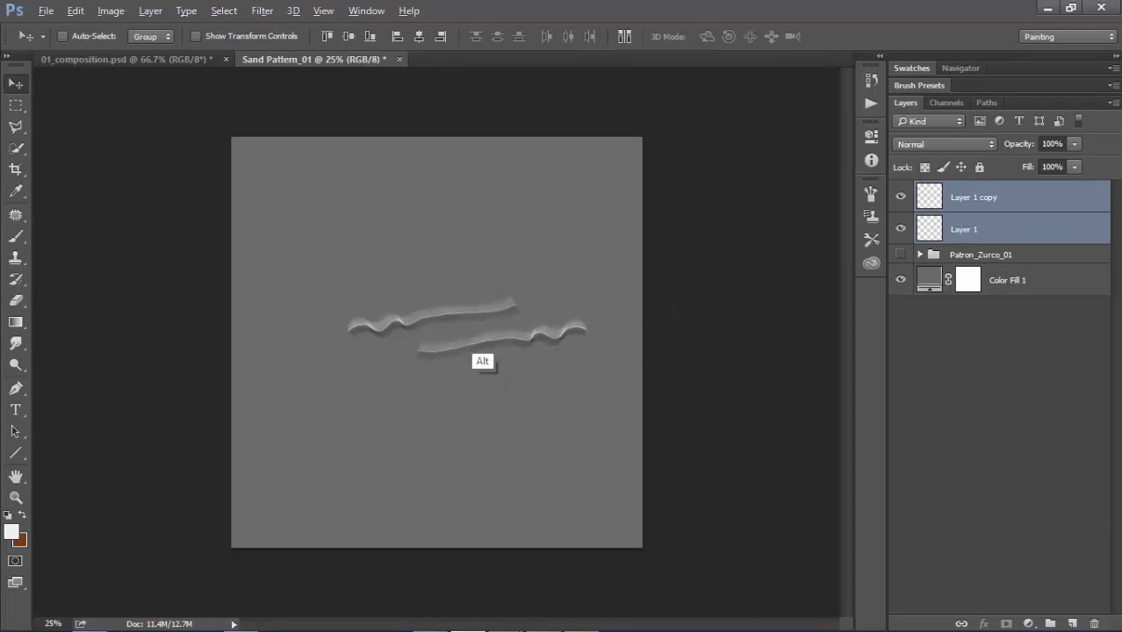
left_click_drag(491, 326, 415, 263)
key("ctrl+t")
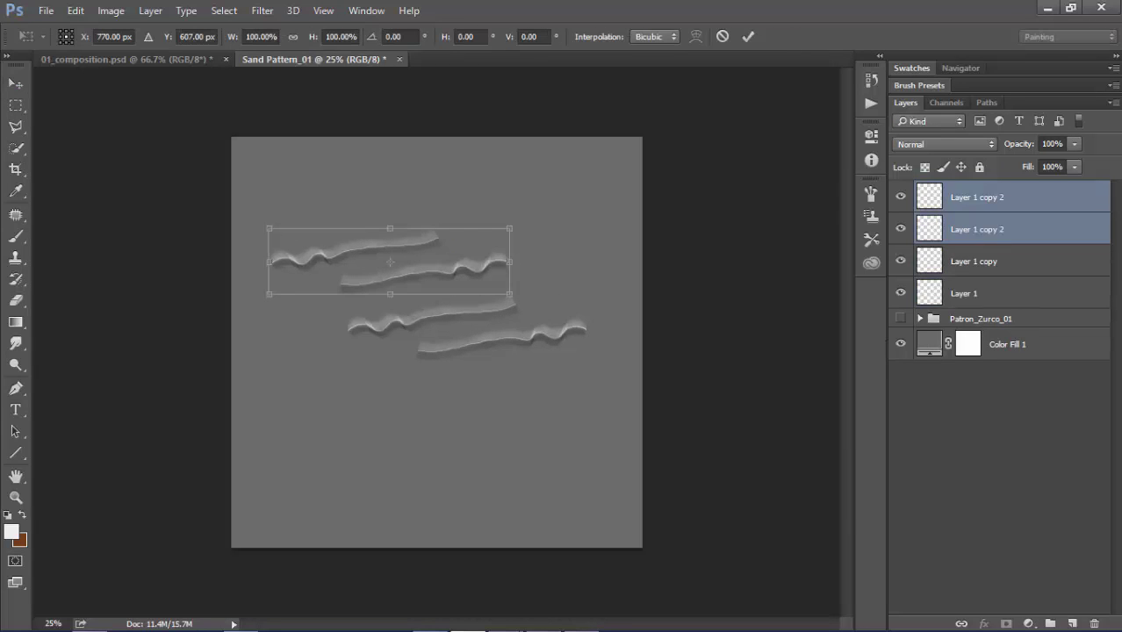
right_click(451, 260)
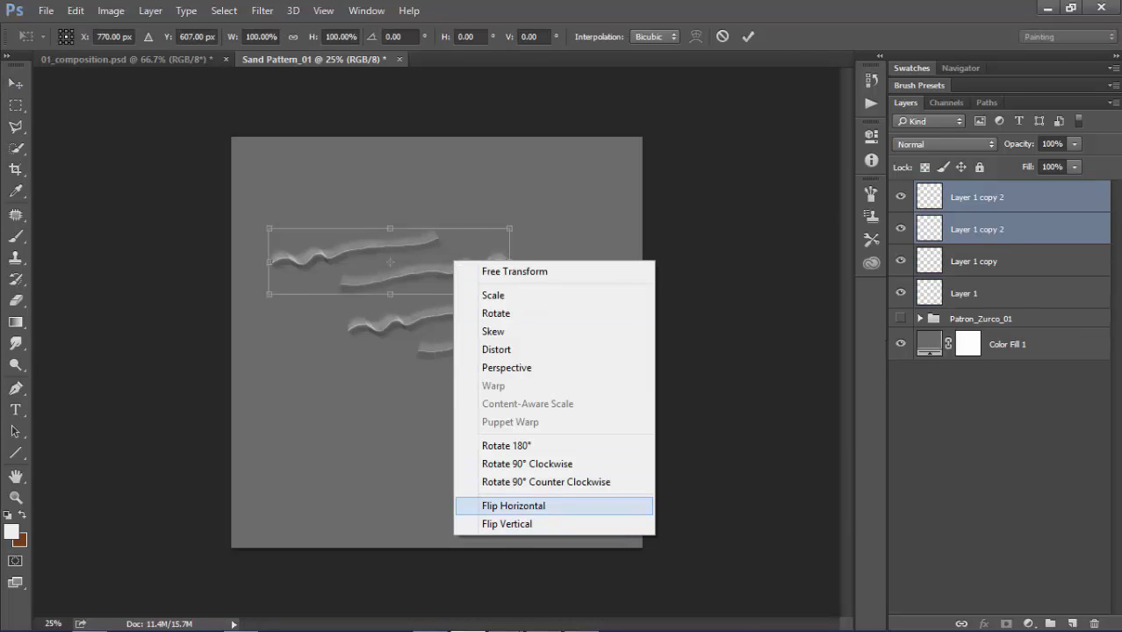
left_click(478, 504)
mouse_move(527, 303)
left_mouse_down()
mouse_move(584, 219)
mouse_move(587, 246)
left_mouse_up()
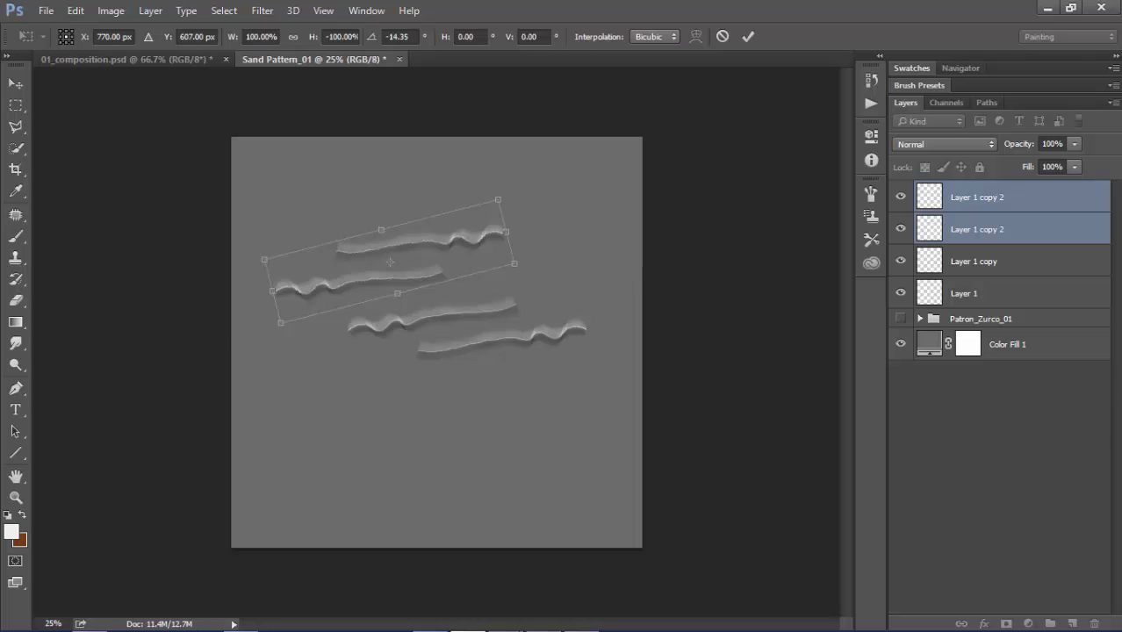
left_click_drag(449, 246, 400, 260)
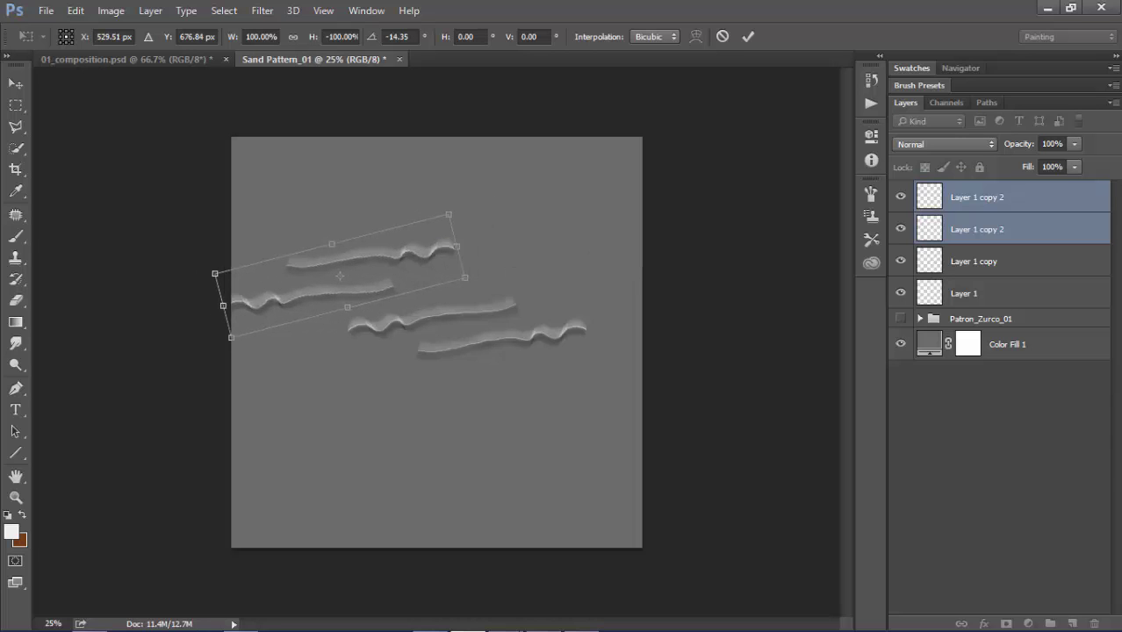
key("Return")
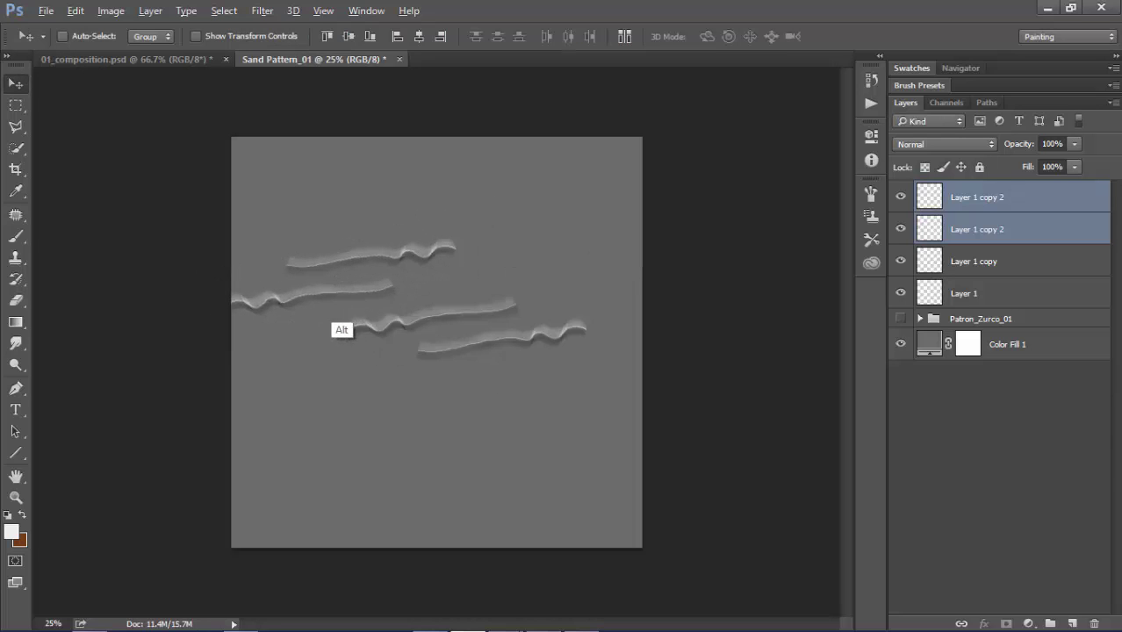
left_click_drag(346, 322, 529, 302)
key("shift")
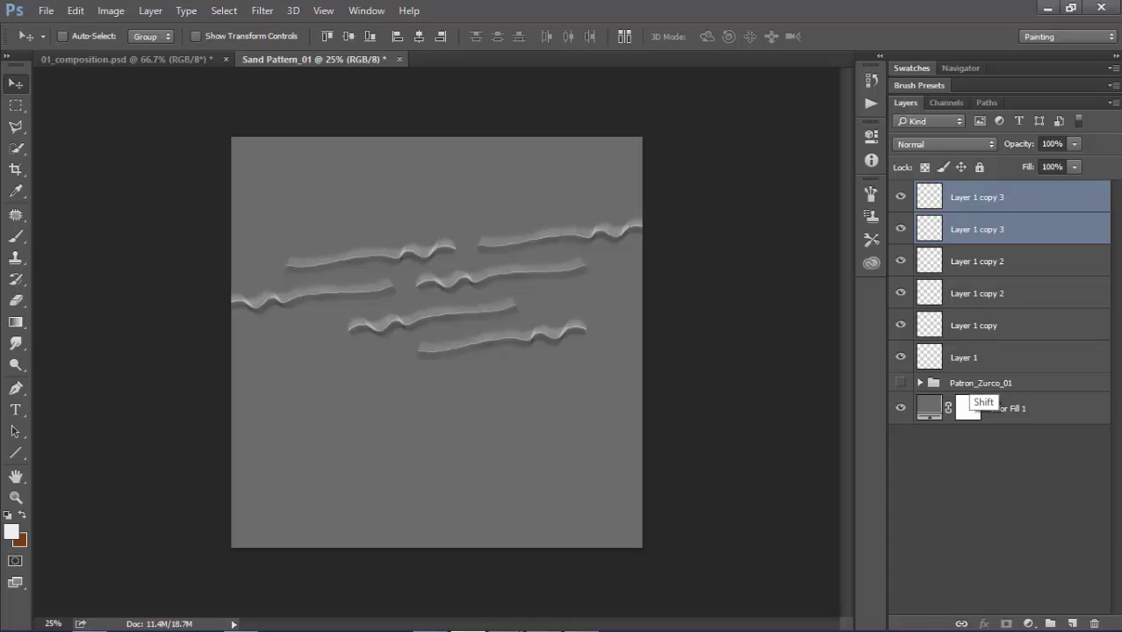
Duplicate all six strokes into the lower half and nudge the right-side copies into place
left_click(966, 358, "shift")
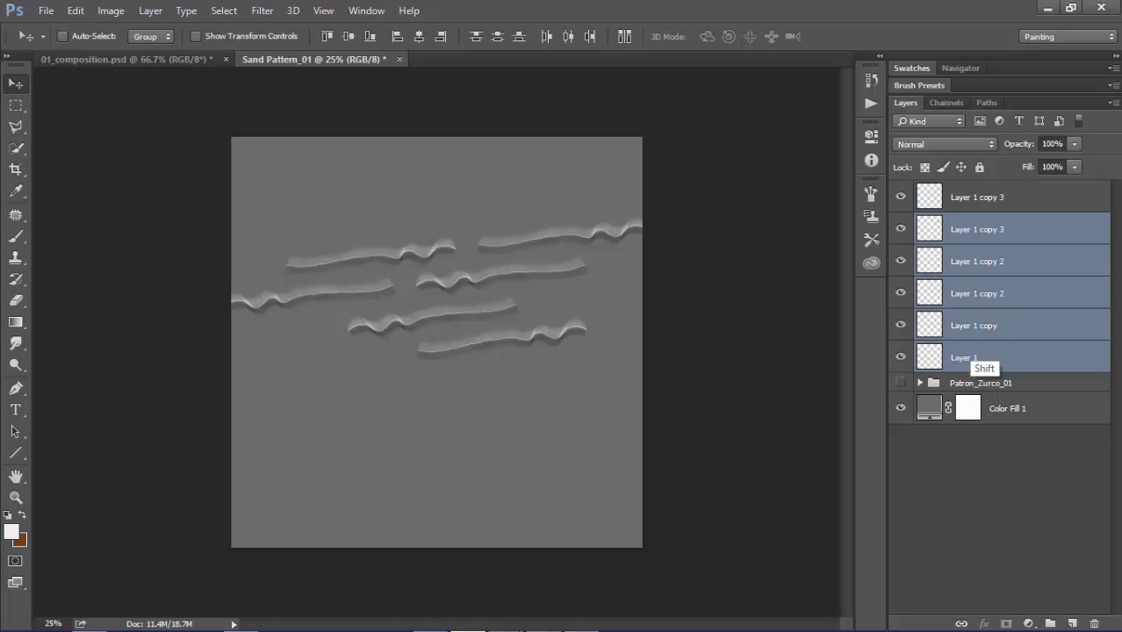
mouse_move(478, 265)
left_mouse_down()
mouse_move(338, 412)
mouse_move(417, 417)
mouse_move(720, 382)
mouse_move(740, 396)
left_mouse_up()
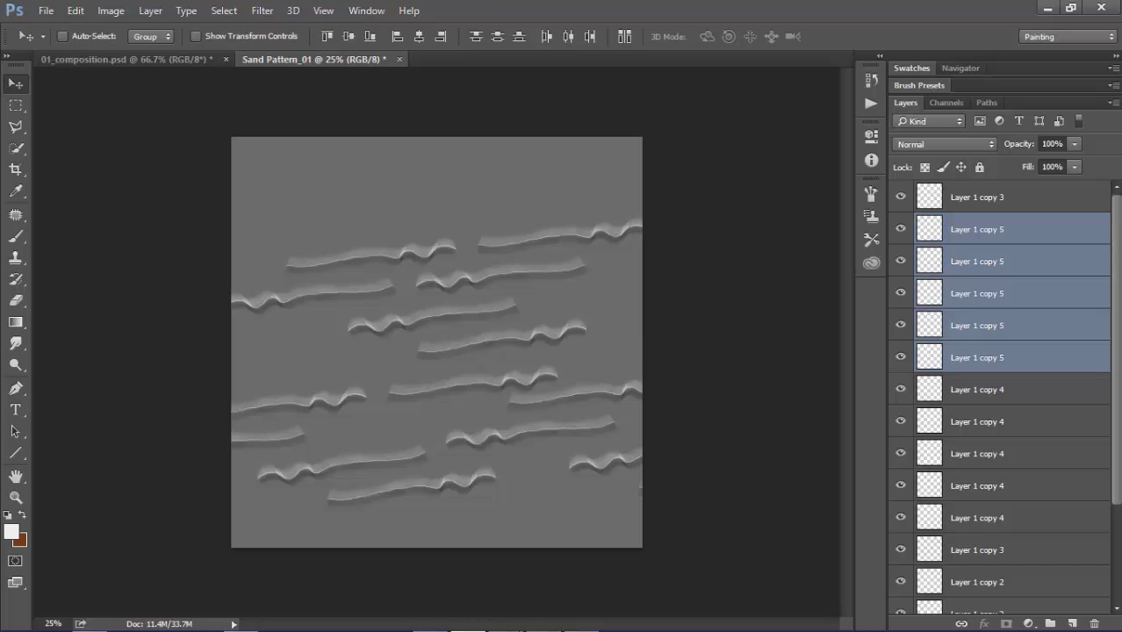
left_click_drag(690, 365, 717, 351)
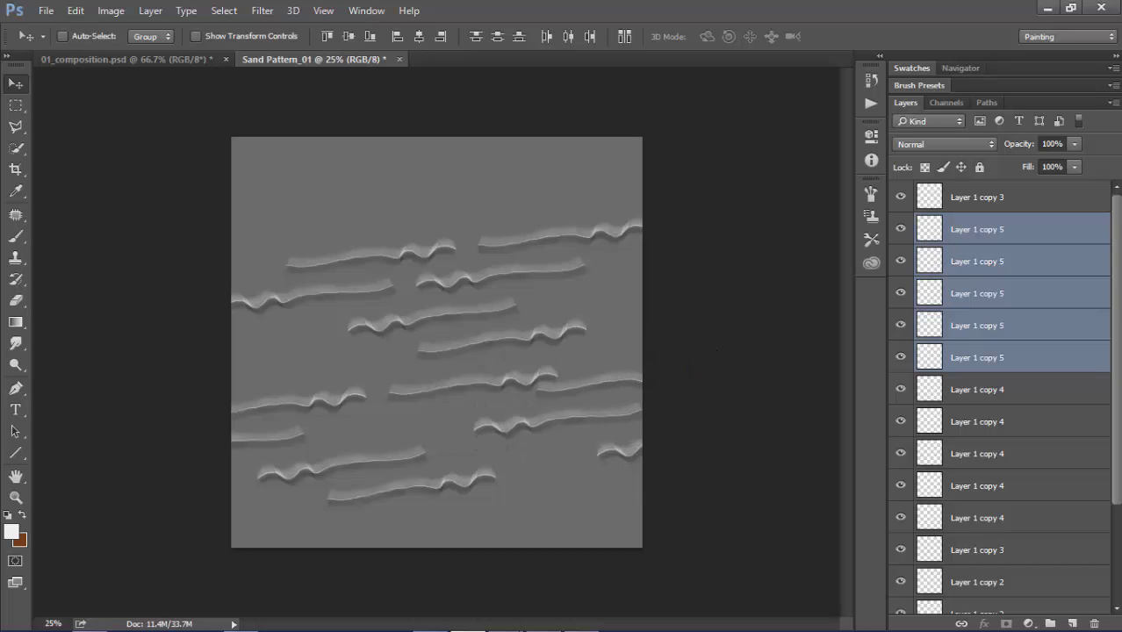
key("Right")
key("Right")
key("Down")
key("Down")
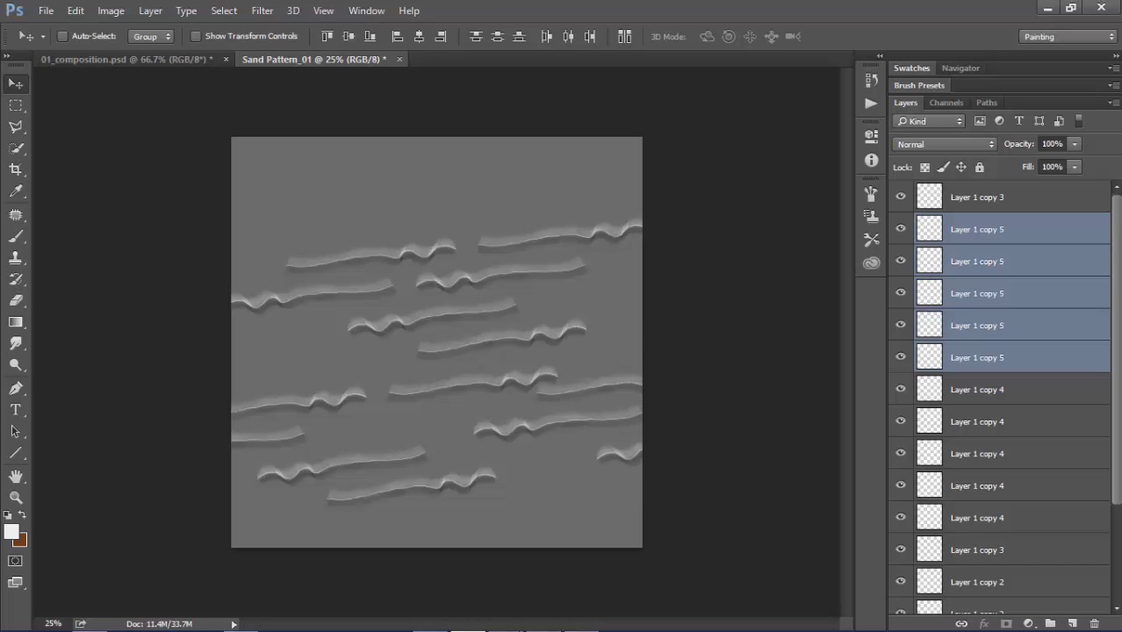
key("alt+bracketright")
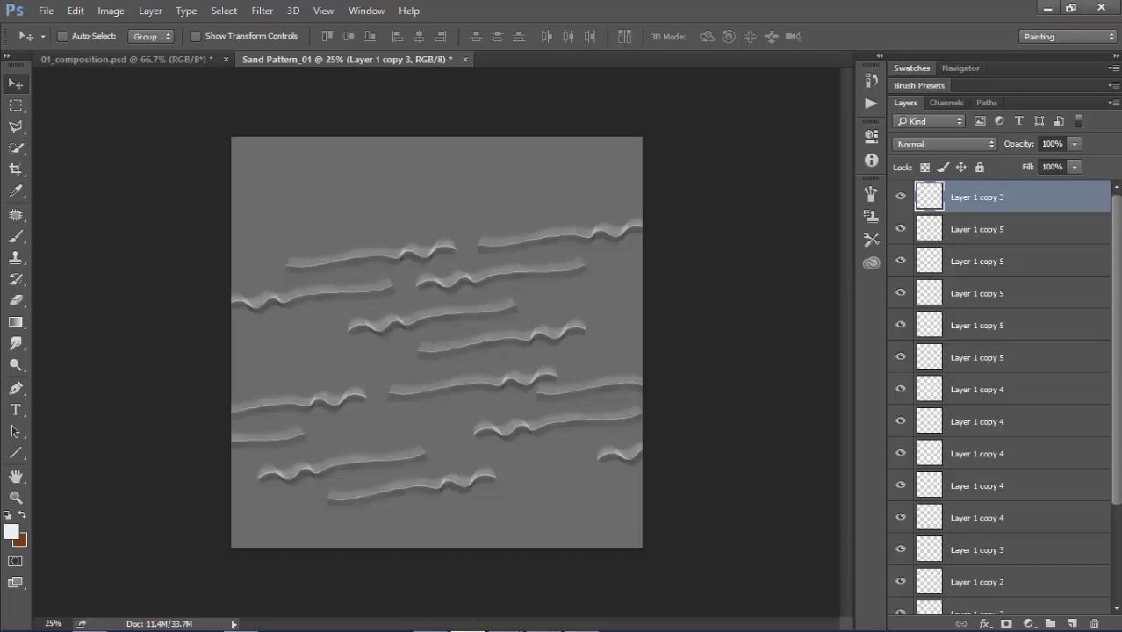
Shift the top-right ridge, reposition the next stroke, and move another to the top-right edge
left_click_drag(498, 223, 639, 199)
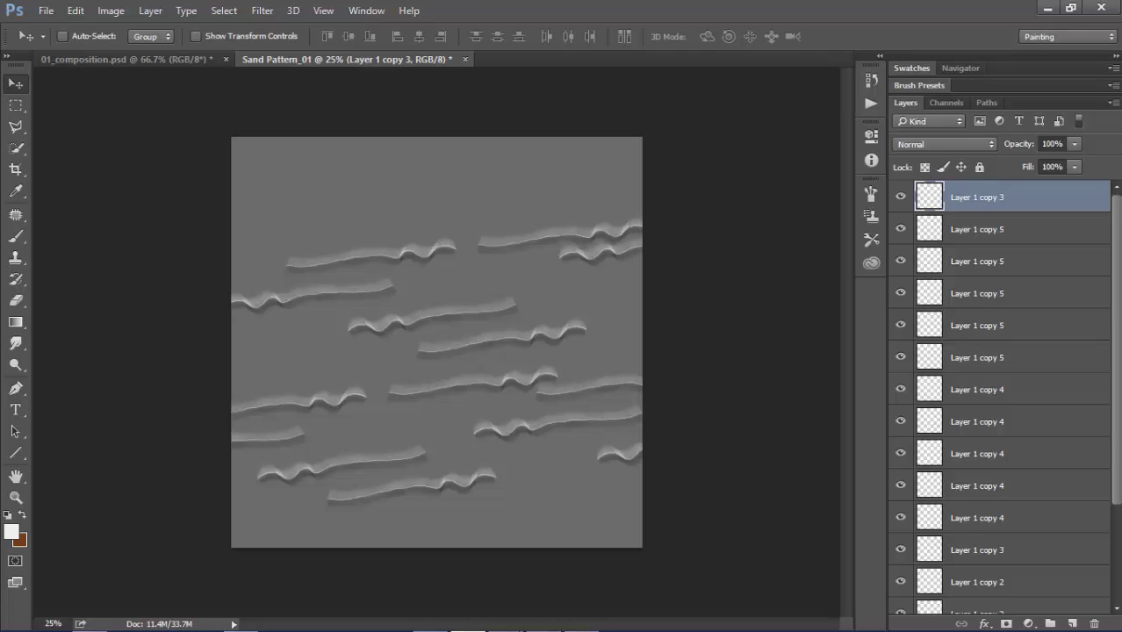
key("alt+bracketleft")
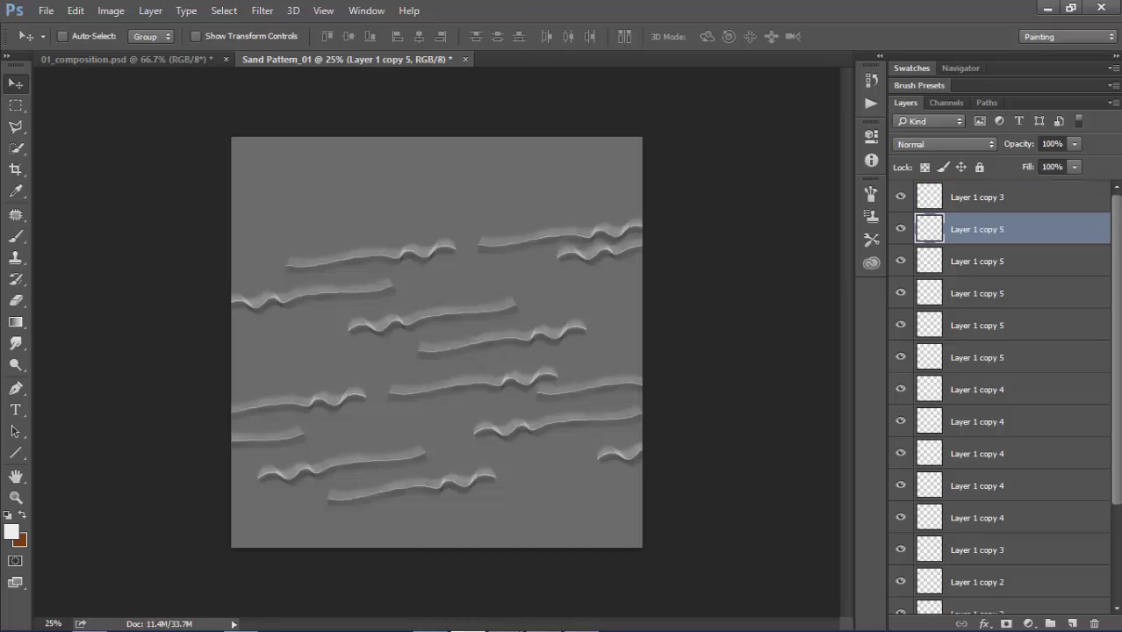
left_click_drag(368, 256, 548, 290)
left_click_drag(202, 279, 210, 281)
mouse_move(545, 281)
left_mouse_down()
mouse_move(527, 230)
mouse_move(404, 183)
left_mouse_up()
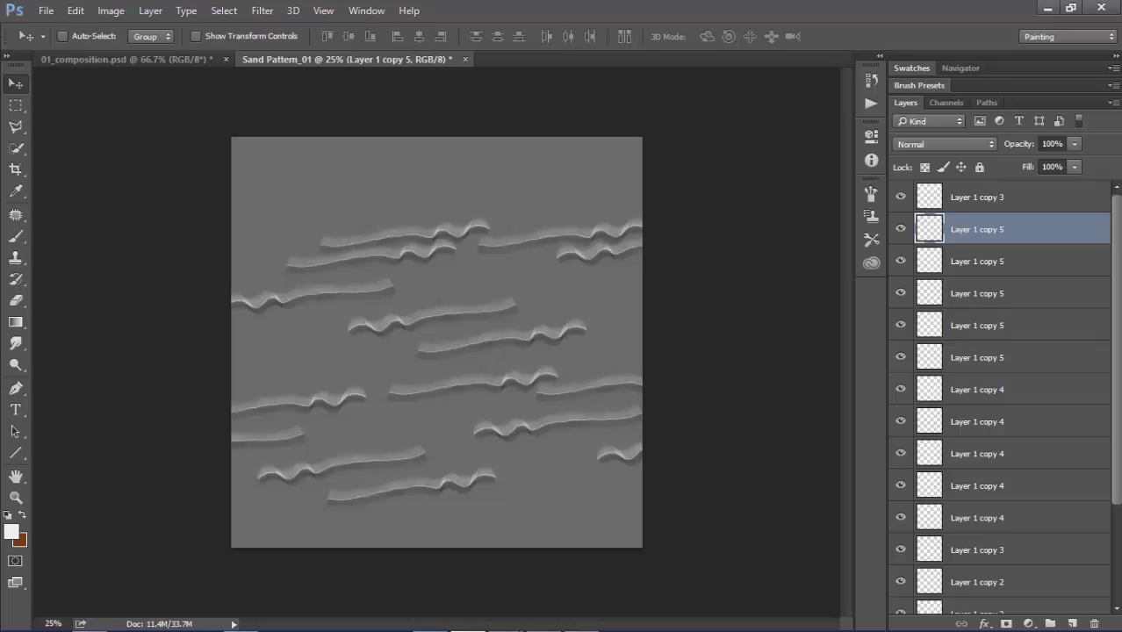
key("alt+bracketleft")
left_click_drag(318, 301, 421, 83)
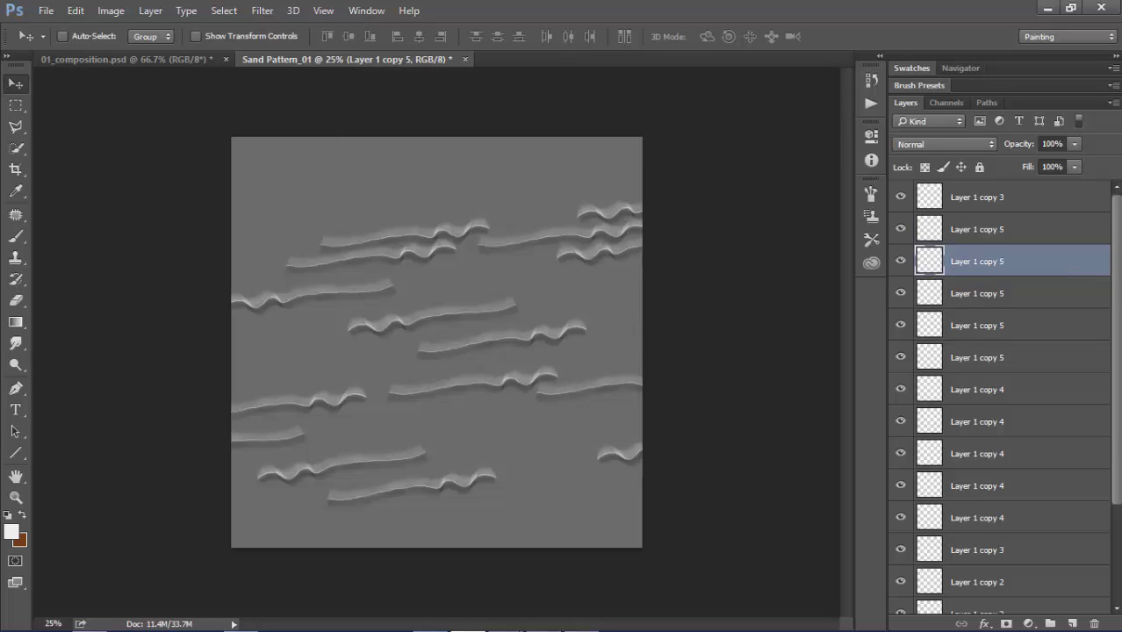
key("shift+Right")
key("shift+Right")
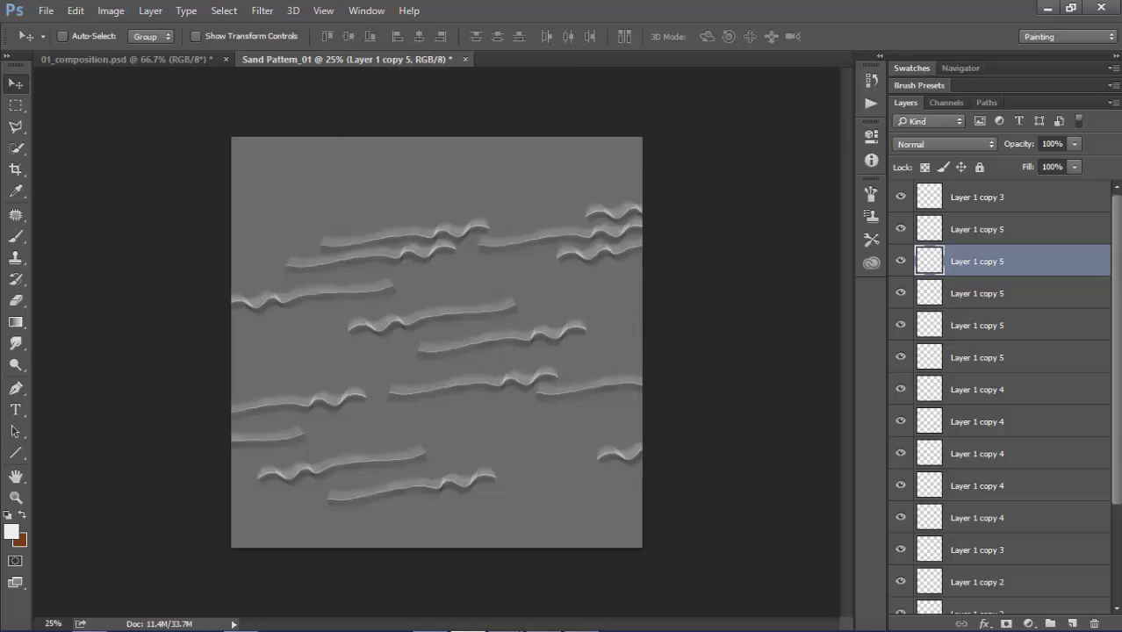
Move the next strokes up into the middle and centre-right, pushing one to the right edge
key("alt+bracketleft")
left_click_drag(554, 285, 431, 176)
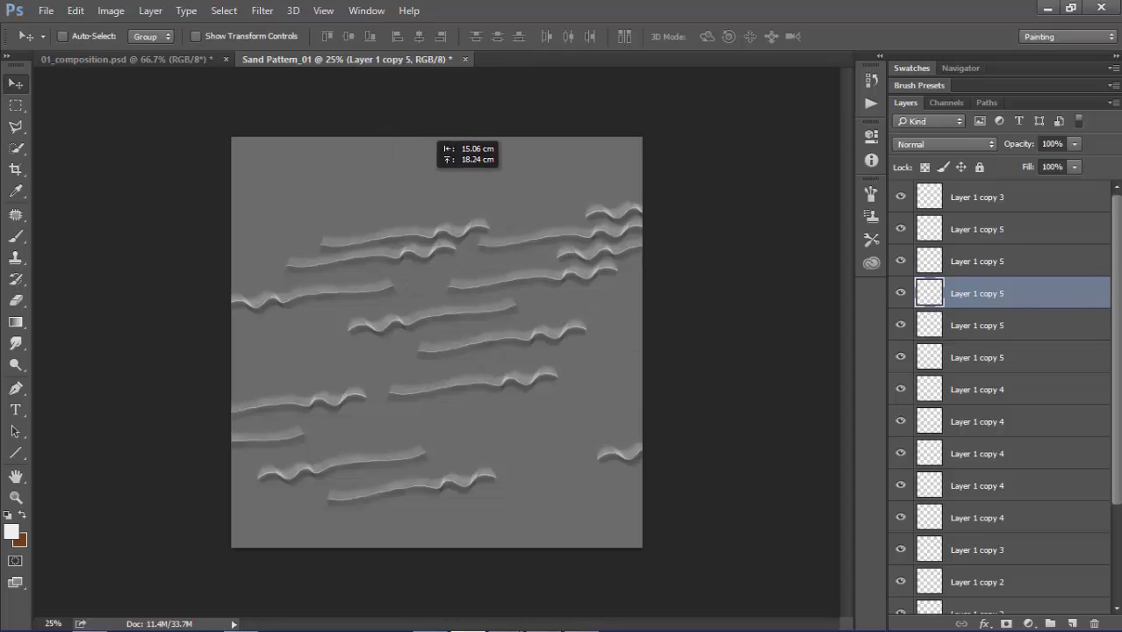
left_click_drag(430, 176, 468, 175)
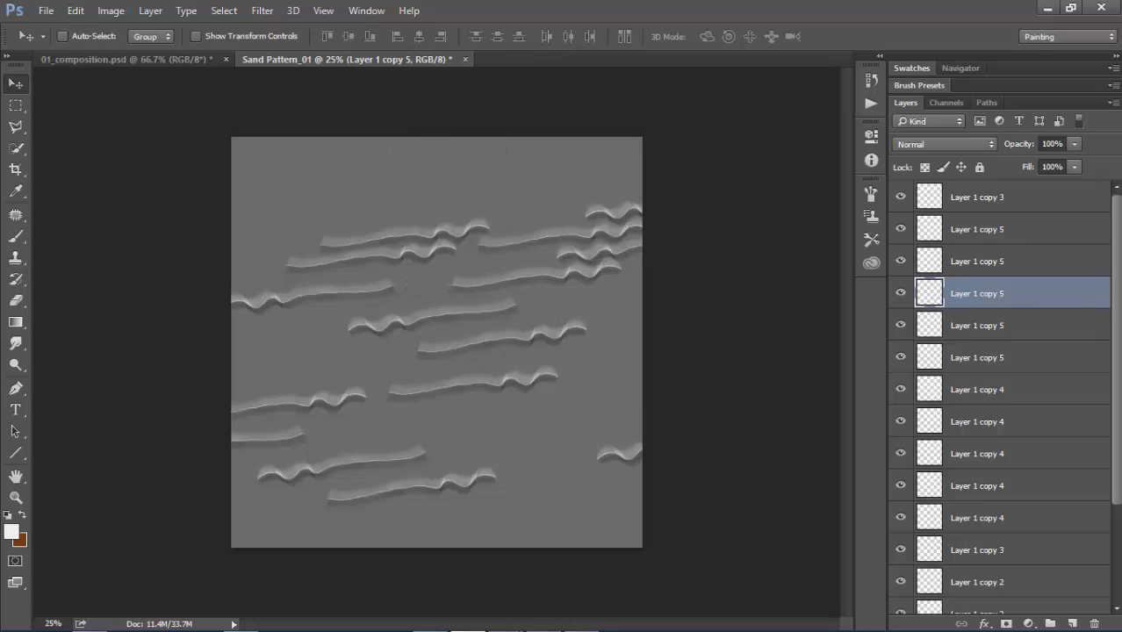
key("alt+bracketleft")
left_click_drag(487, 116, 594, 257)
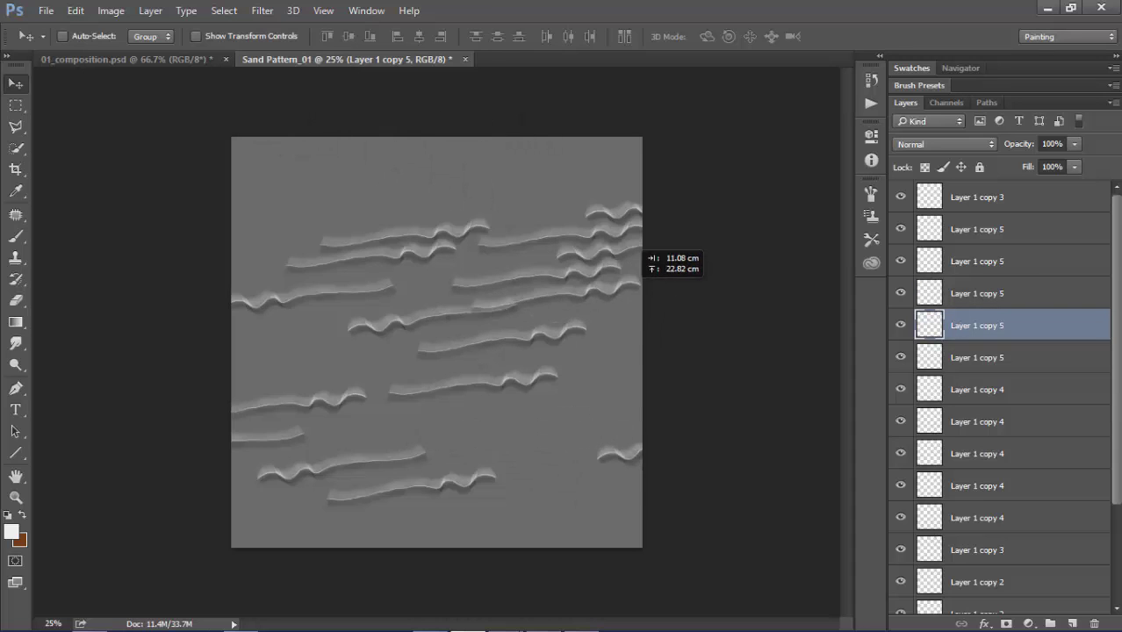
left_click_drag(593, 256, 620, 255)
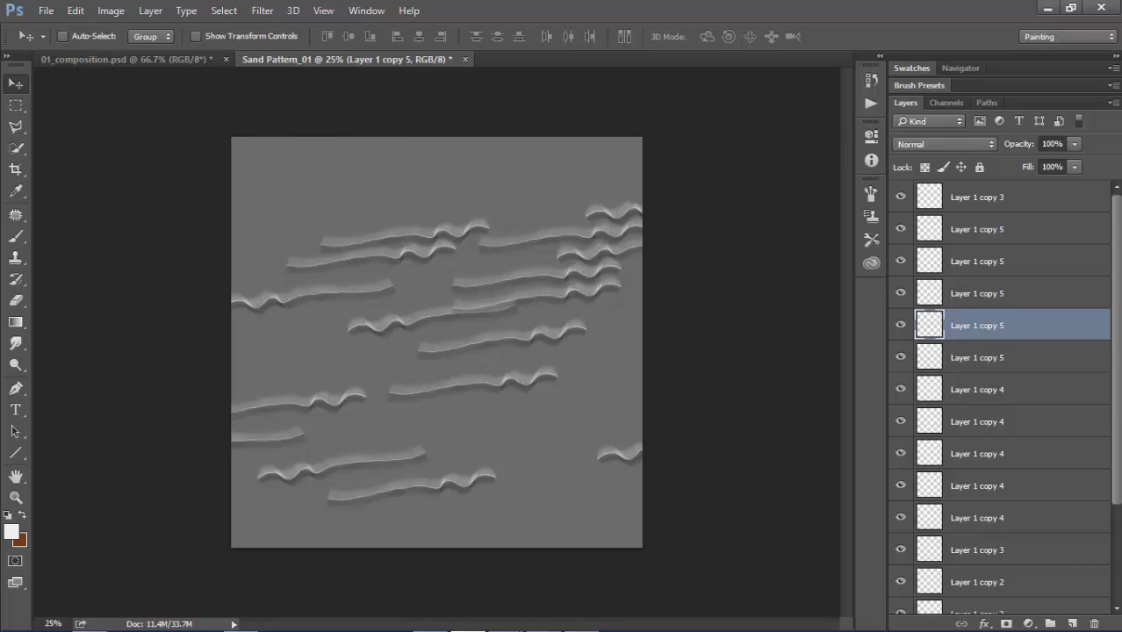
left_click_drag(569, 255, 678, 253)
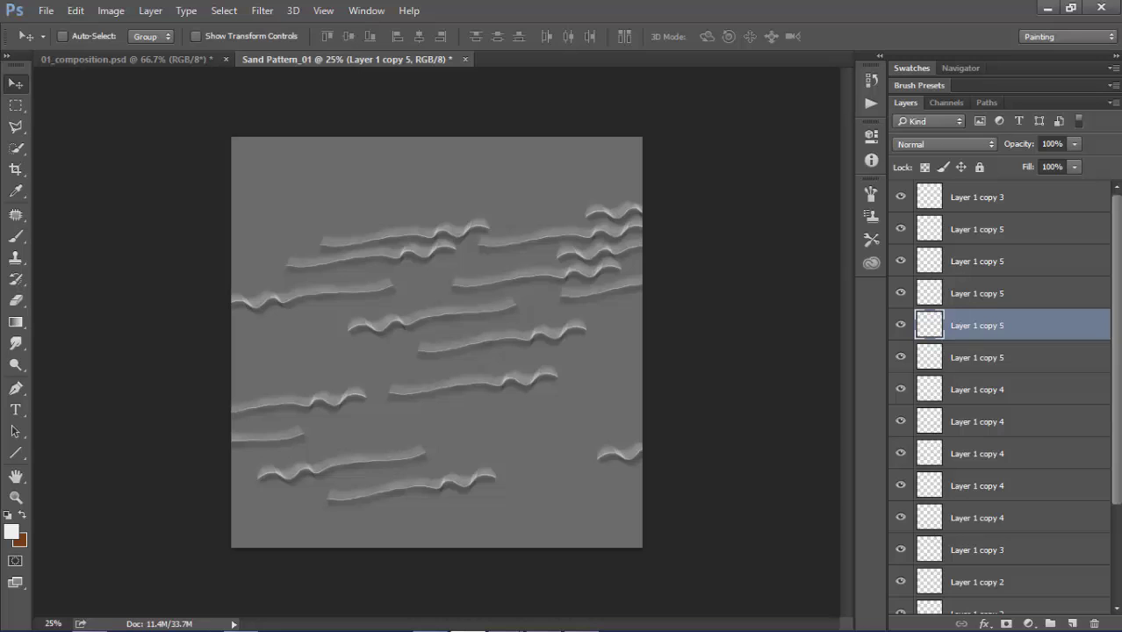
key("alt+bracketleft")
mouse_move(435, 250)
left_mouse_down()
mouse_move(400, 194)
mouse_move(377, 201)
left_mouse_up()
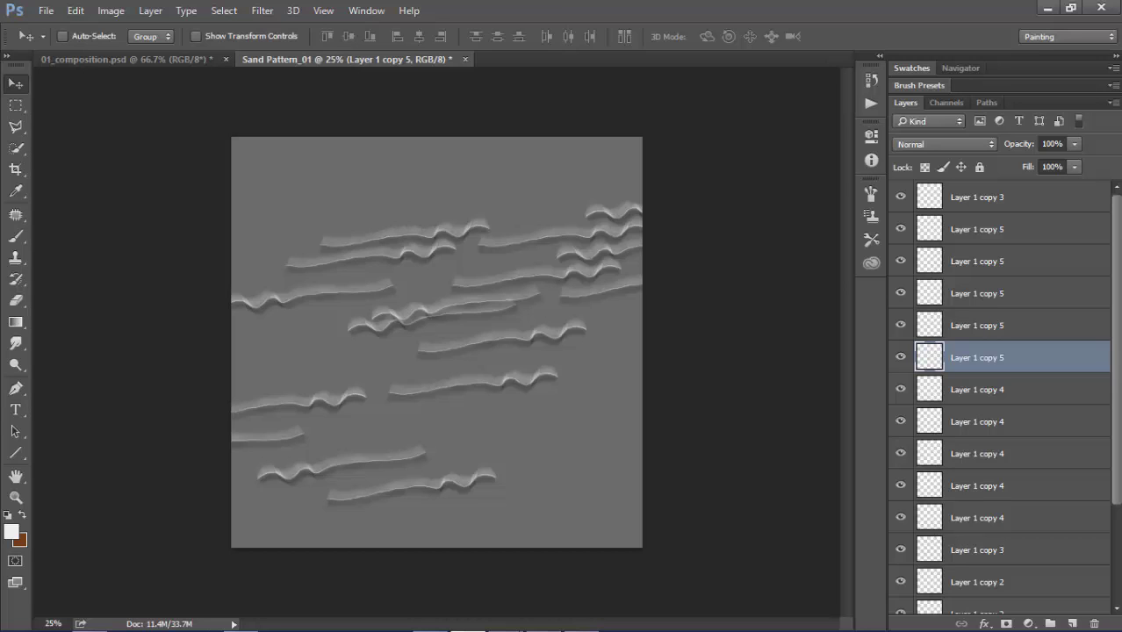
mouse_move(474, 382)
left_mouse_down()
mouse_move(612, 299)
mouse_move(485, 303)
mouse_move(591, 281)
mouse_move(618, 288)
left_mouse_up()
Raise the left-edge and bottom ridges up the canvas toward the right side
key("alt+bracketleft")
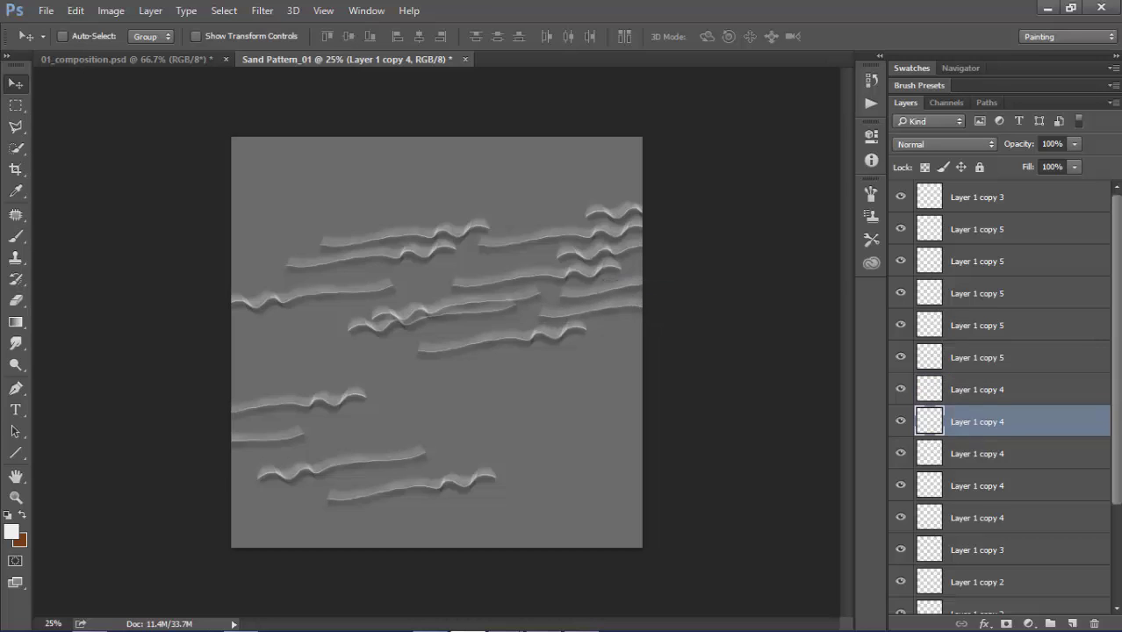
mouse_move(505, 343)
left_mouse_down()
mouse_move(522, 349)
mouse_move(801, 251)
mouse_move(431, 340)
left_mouse_up()
key("alt+bracketleft")
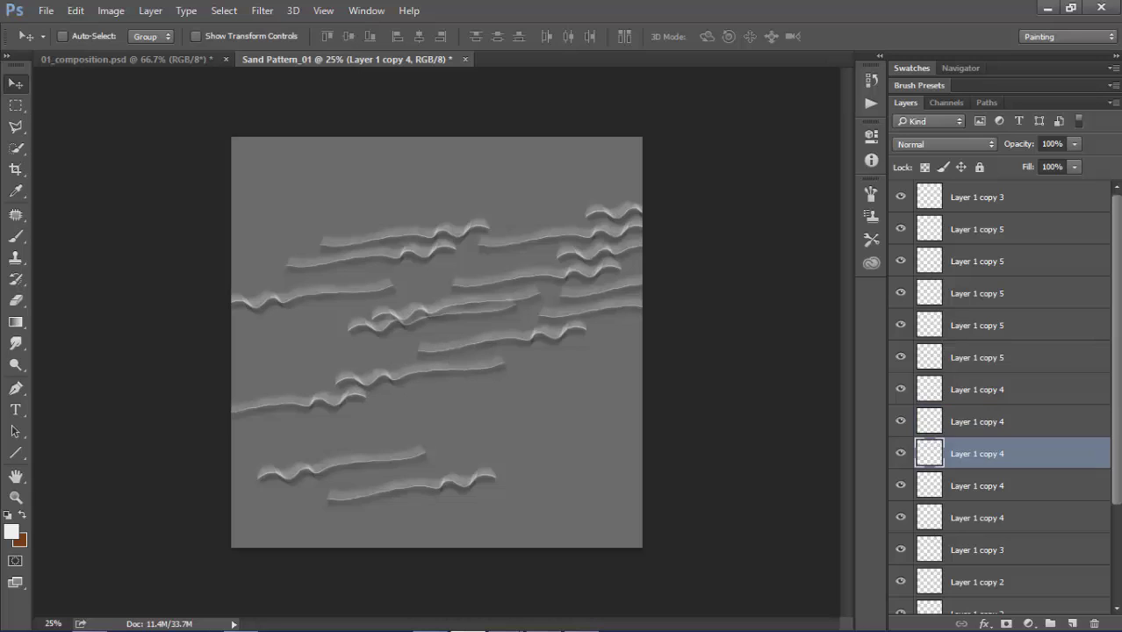
mouse_move(491, 377)
left_mouse_down()
mouse_move(669, 342)
mouse_move(743, 312)
mouse_move(615, 366)
mouse_move(683, 334)
mouse_move(614, 345)
mouse_move(665, 334)
mouse_move(643, 366)
mouse_move(620, 367)
left_mouse_up()
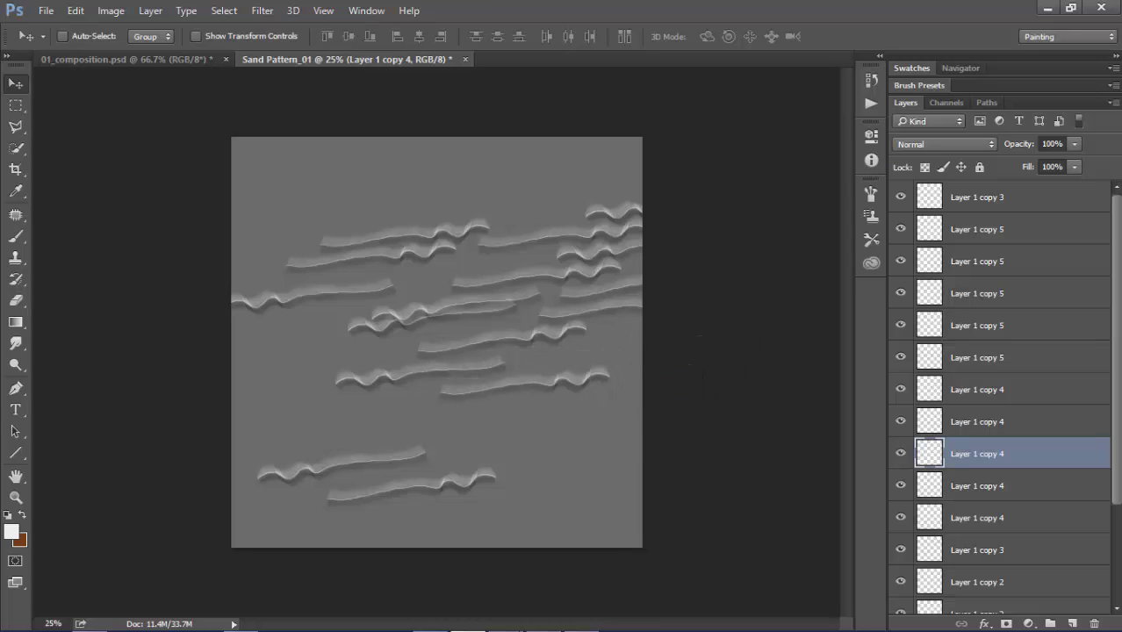
key("alt+bracketleft")
mouse_move(488, 450)
left_mouse_down()
mouse_move(672, 303)
mouse_move(713, 303)
mouse_move(668, 319)
mouse_move(664, 295)
left_mouse_up()
key("alt+bracketleft")
mouse_move(527, 400)
left_mouse_down()
mouse_move(533, 347)
mouse_move(501, 282)
mouse_move(504, 294)
mouse_move(676, 259)
mouse_move(551, 286)
left_mouse_up()
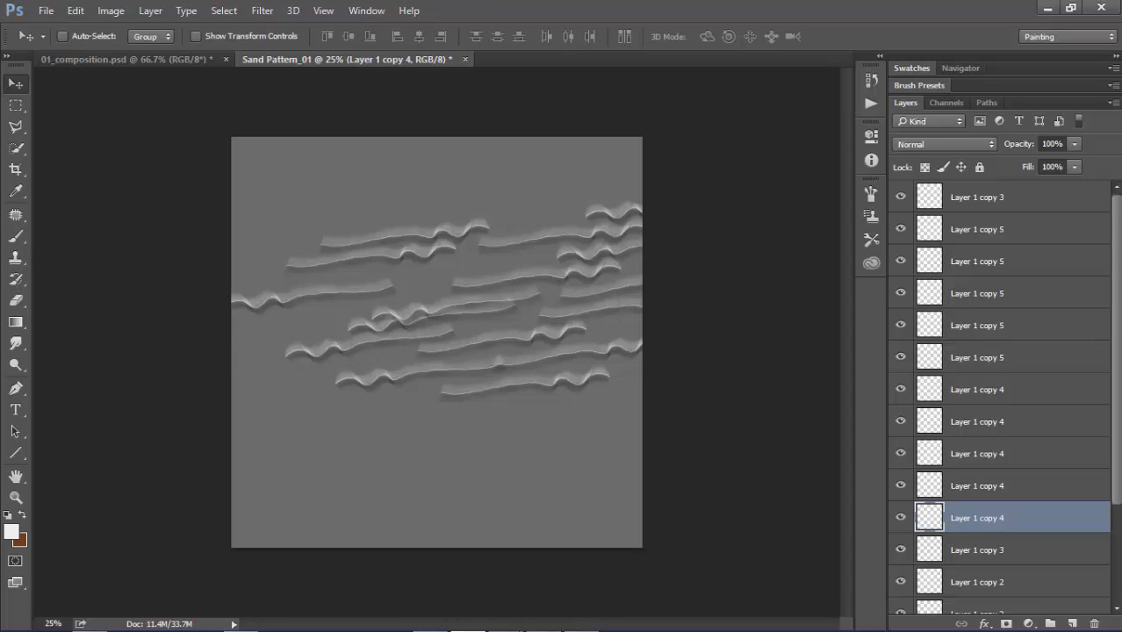
Reposition the Layer 1 copy 3 and Layer 1 copy 2 wave strokes, spreading them more evenly
key("alt+bracketleft")
scroll(1001, 395, "down", 3)
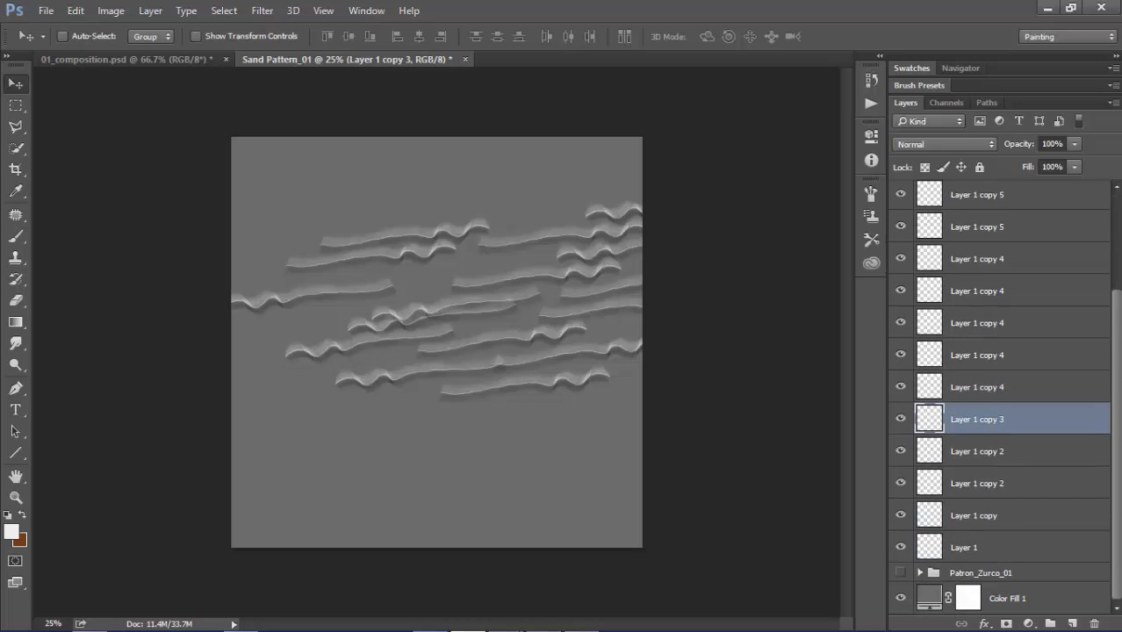
left_click_drag(562, 430, 463, 381)
mouse_move(395, 430)
left_mouse_down()
mouse_move(299, 463)
mouse_move(309, 433)
left_mouse_up()
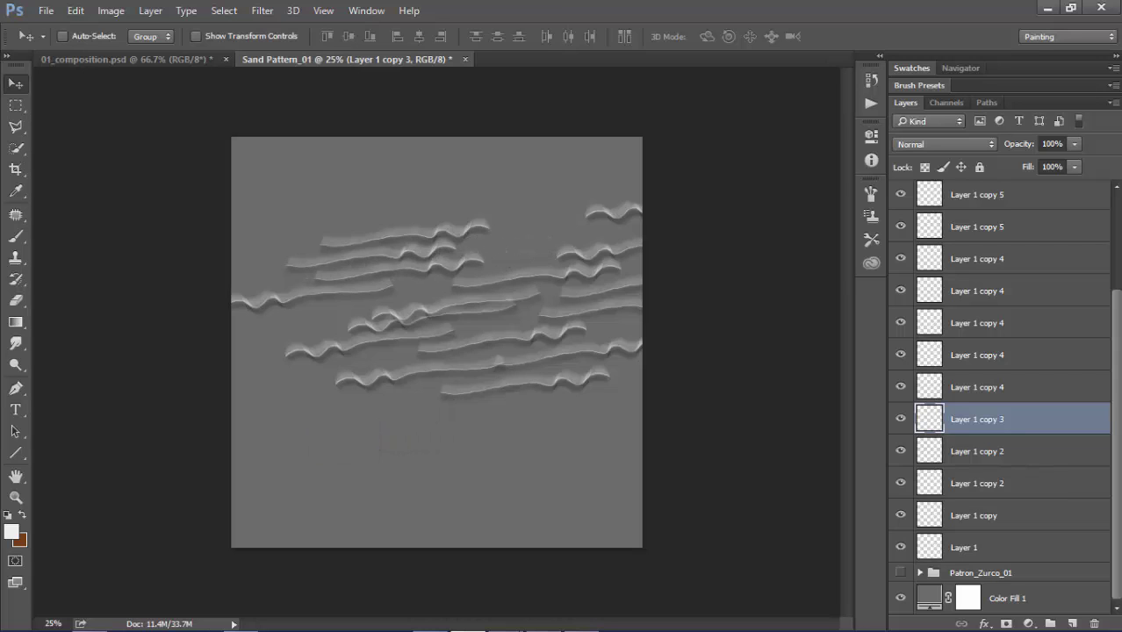
key("alt+bracketleft")
left_click_drag(485, 401, 498, 405)
key("alt+bracketleft")
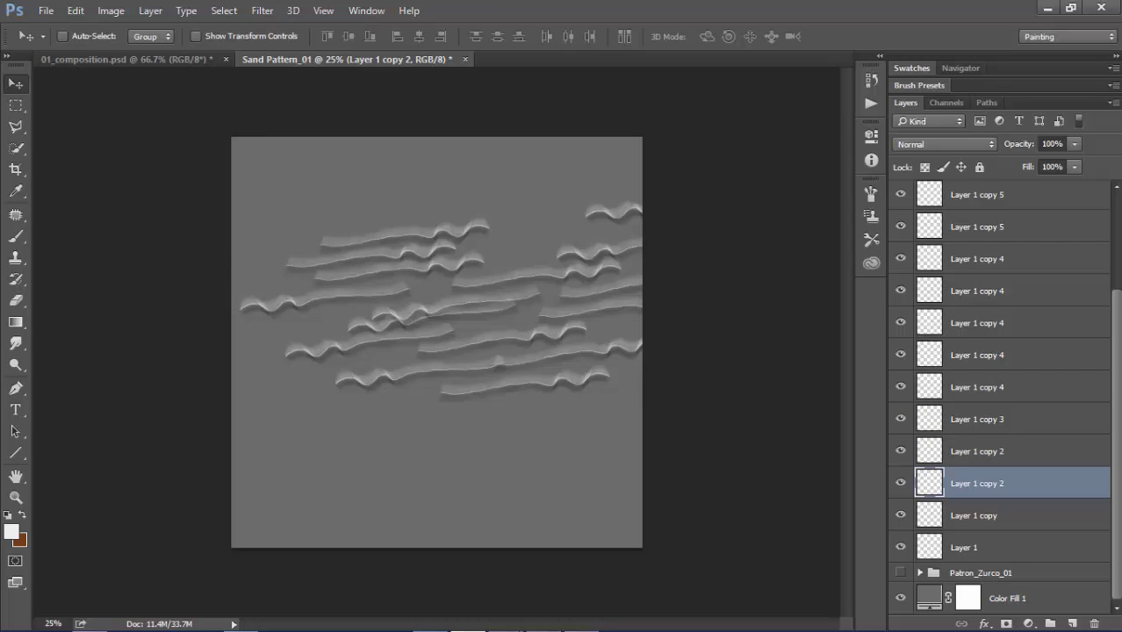
left_click_drag(500, 347, 531, 318)
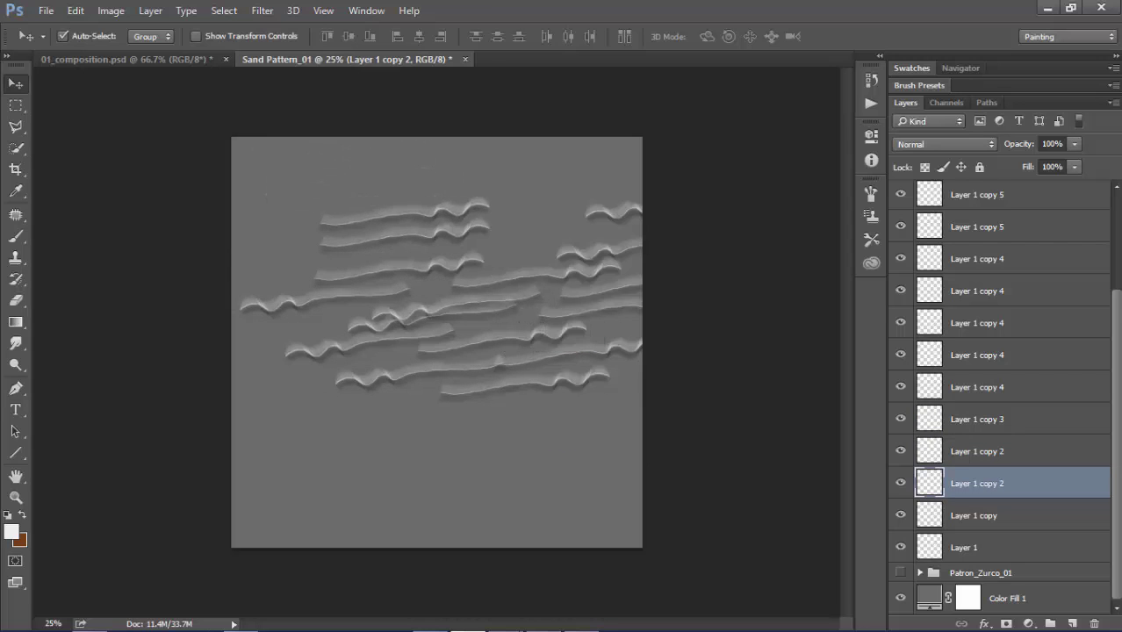
left_click_drag(404, 212, 368, 255)
Move the Layer 1 copy and Layer 1 strokes toward the right, then reselect Layer 1 copy 3
key("alt+bracketleft")
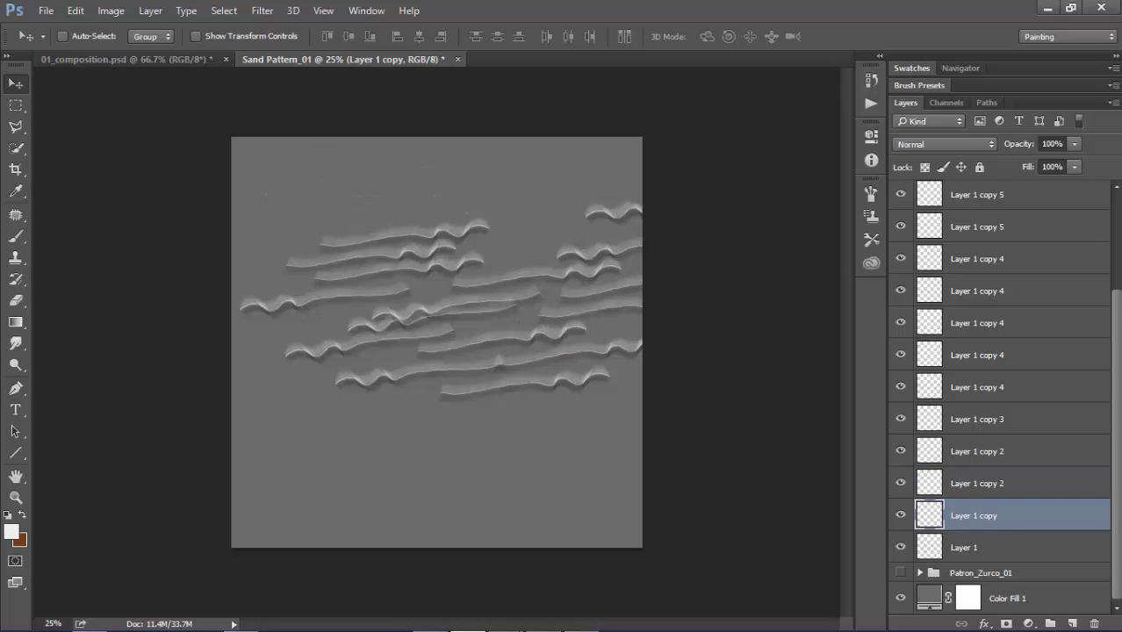
left_click_drag(421, 290, 423, 293)
left_click_drag(572, 401, 613, 317)
key("alt+bracketleft")
mouse_move(470, 386)
left_mouse_down()
mouse_move(531, 417)
mouse_move(604, 416)
left_mouse_up()
key("ctrl+z")
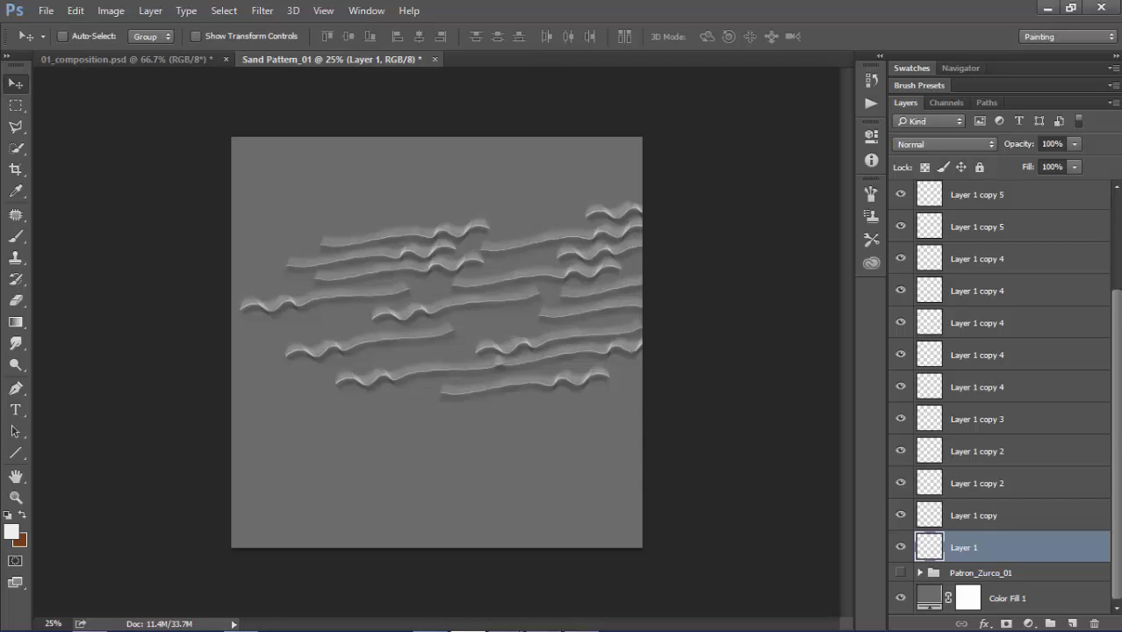
mouse_move(489, 342)
left_mouse_down()
mouse_move(551, 336)
mouse_move(532, 332)
left_mouse_up()
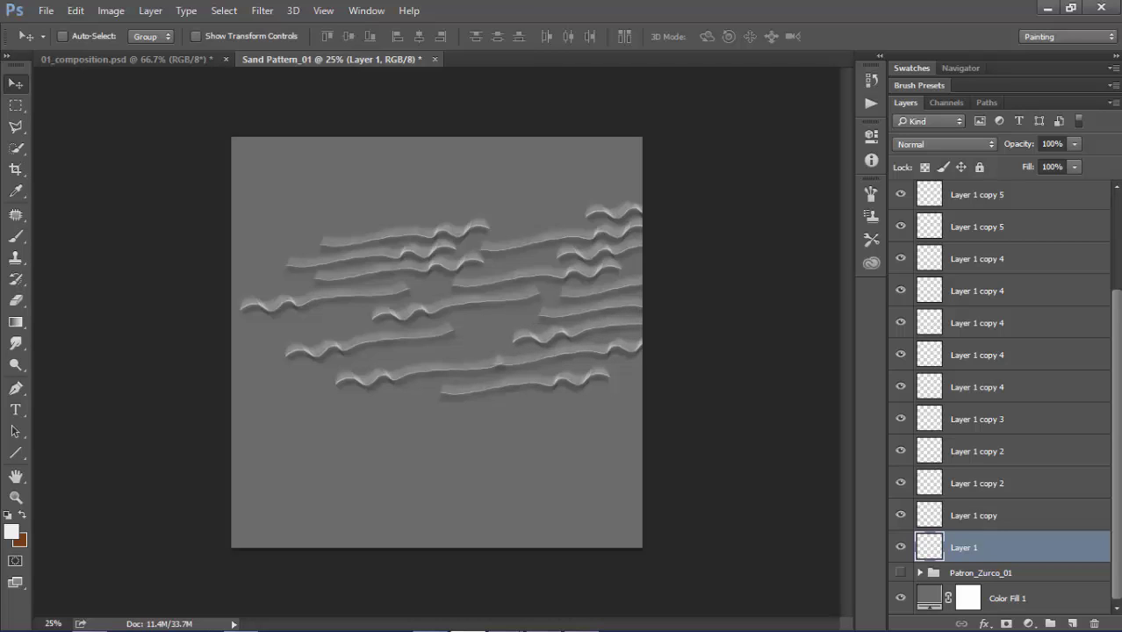
scroll(1001, 395, "up", 3)
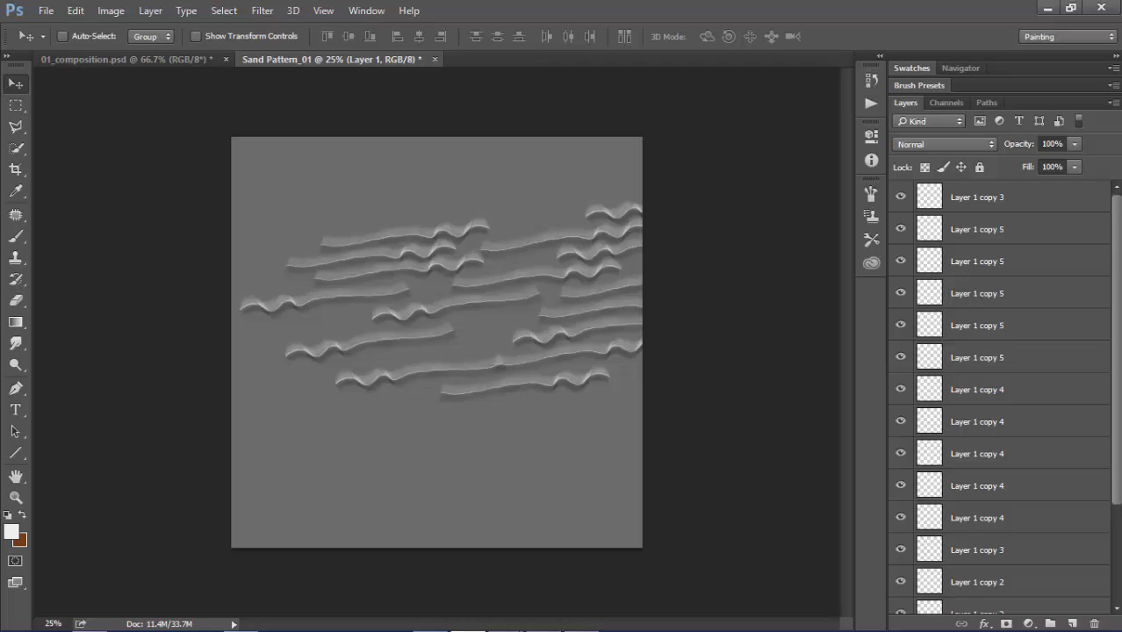
key("alt+period")
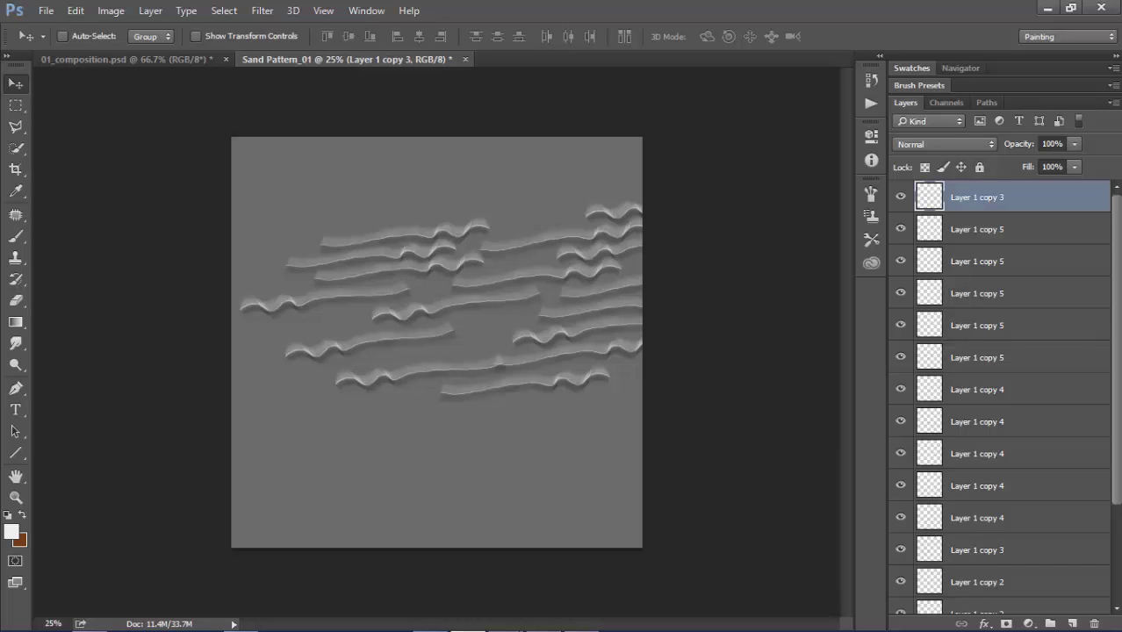
Group the ripple stroke layers into Group 1 and place two moved copies of it
scroll(1001, 396, "down", 5)
left_click(983, 547, "shift")
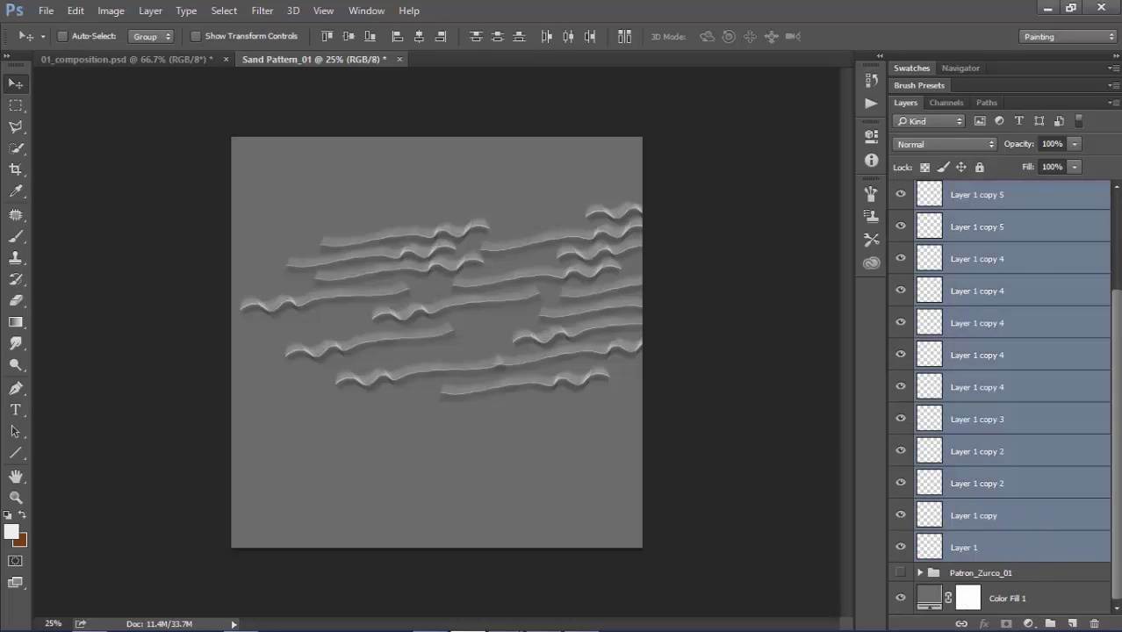
key("ctrl+g")
key("ctrl+j")
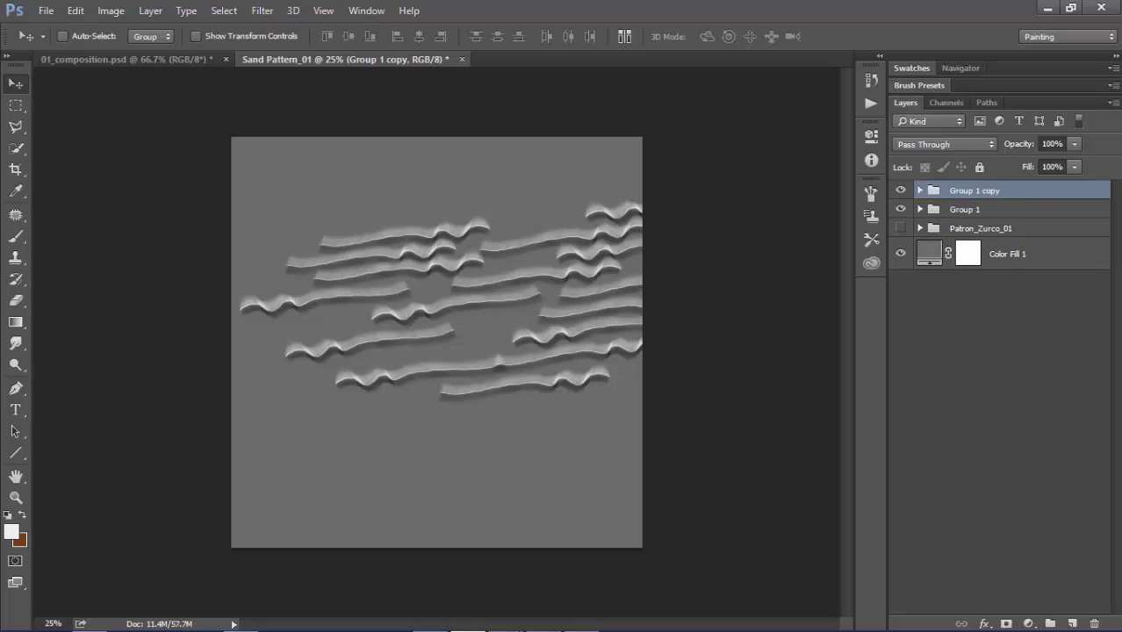
mouse_move(487, 316)
left_mouse_down()
mouse_move(167, 439)
mouse_move(151, 176)
mouse_move(133, 182)
left_mouse_up()
key("ctrl+j")
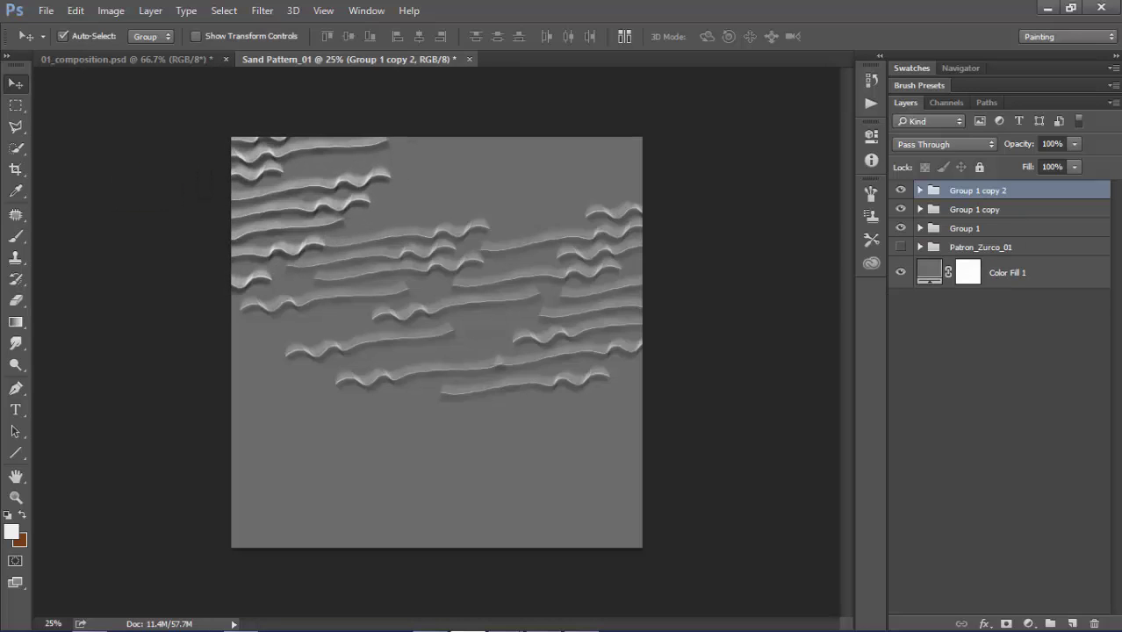
mouse_move(554, 160)
left_mouse_down()
mouse_move(703, 176)
mouse_move(729, 130)
left_mouse_up()
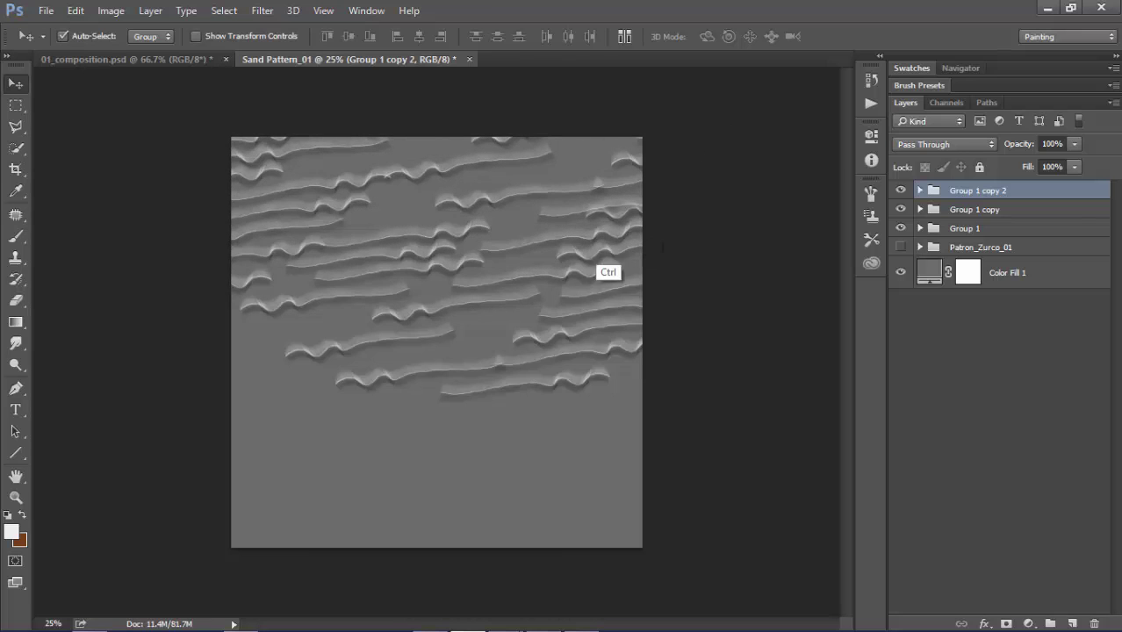
Flip Group 1 copy 2 horizontally, tilt it about -15°, and place it upper right
key("ctrl+t")
right_click(598, 116)
left_click(591, 421)
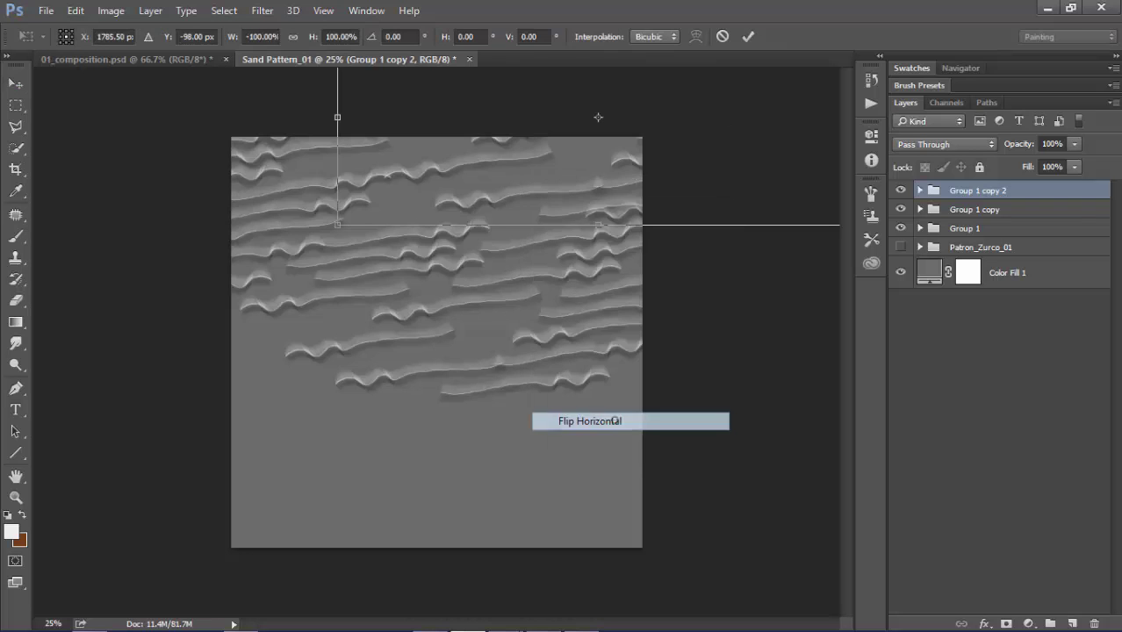
left_click_drag(738, 246, 661, 288)
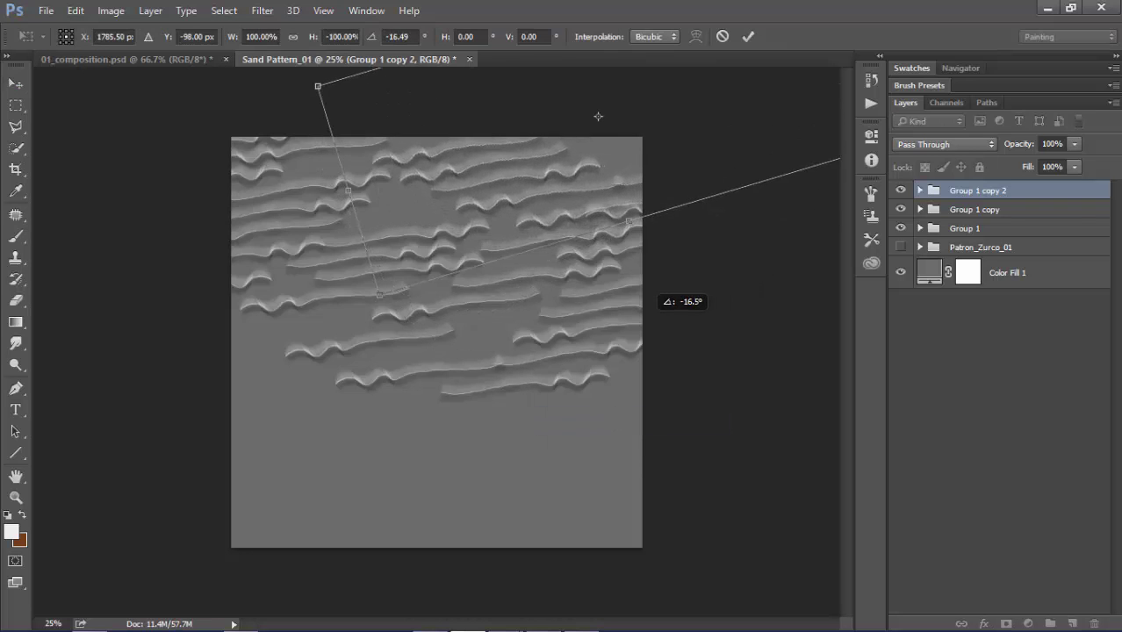
left_click_drag(529, 156, 505, 123)
left_click_drag(574, 84, 623, 97)
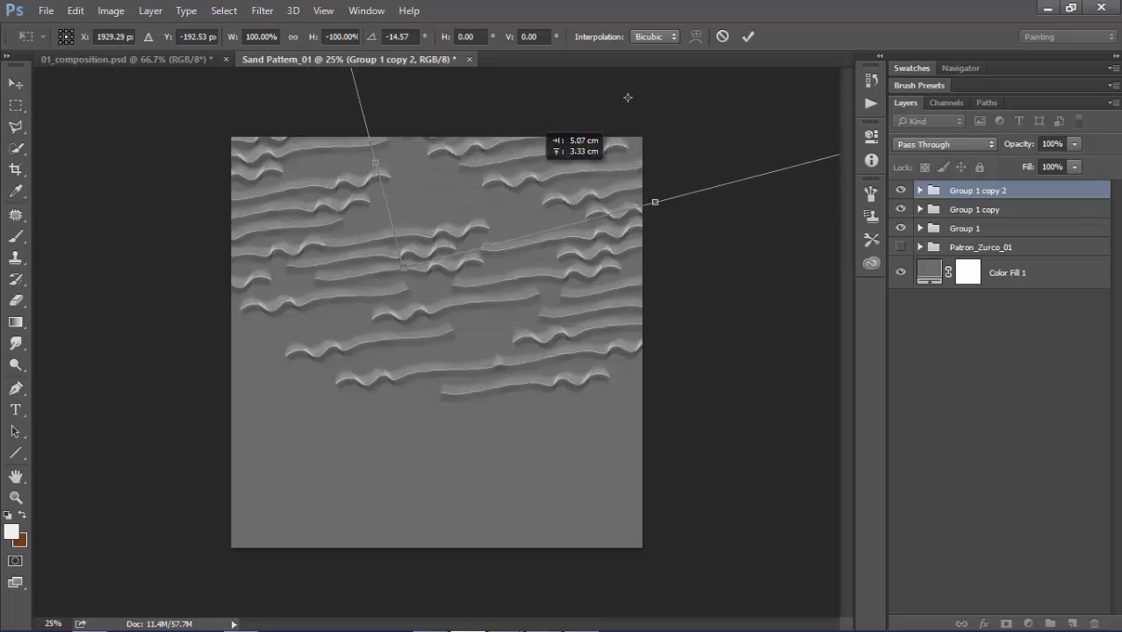
key("Return")
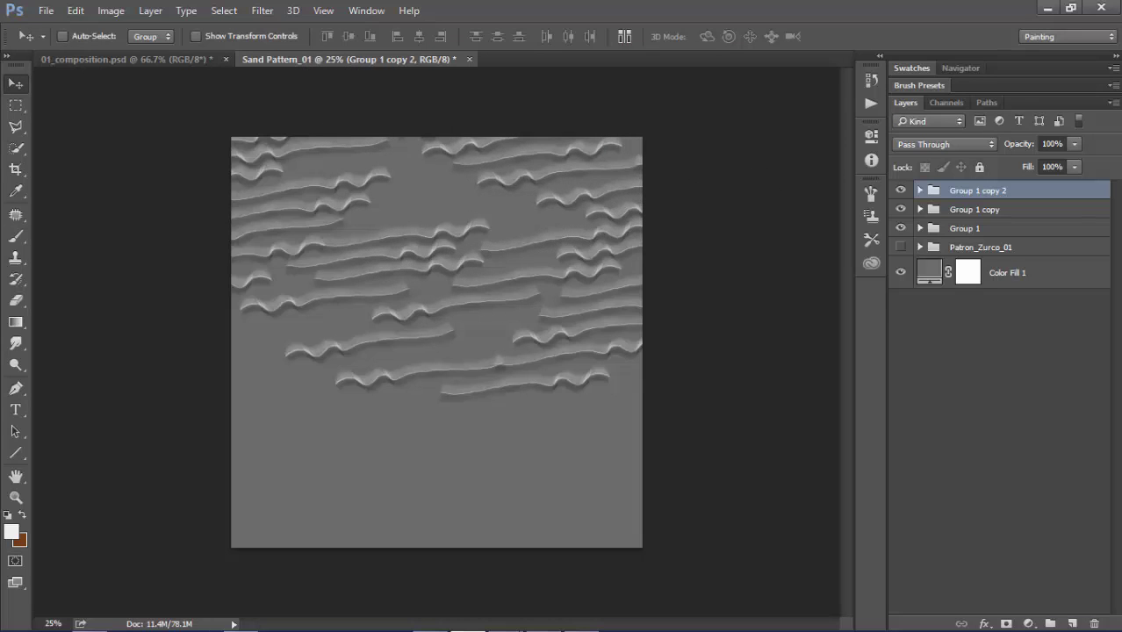
Add Group 1 copies 3, 4 and 5, dragging each into the empty lower canvas
key("ctrl+j")
left_click_drag(413, 281, 180, 537)
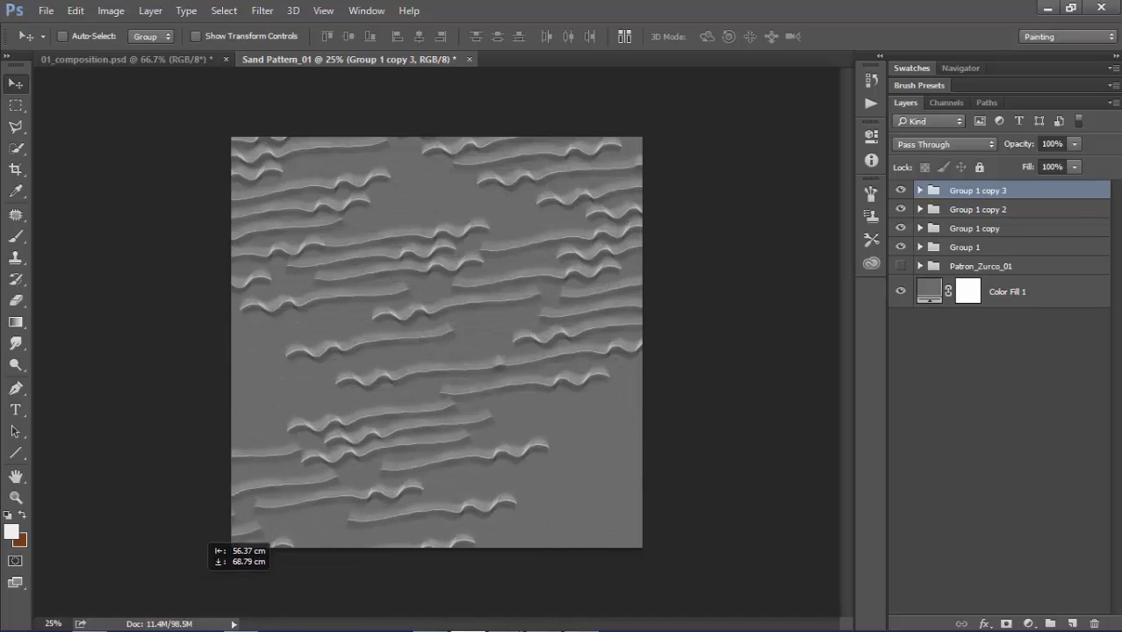
left_click_drag(180, 538, 294, 547)
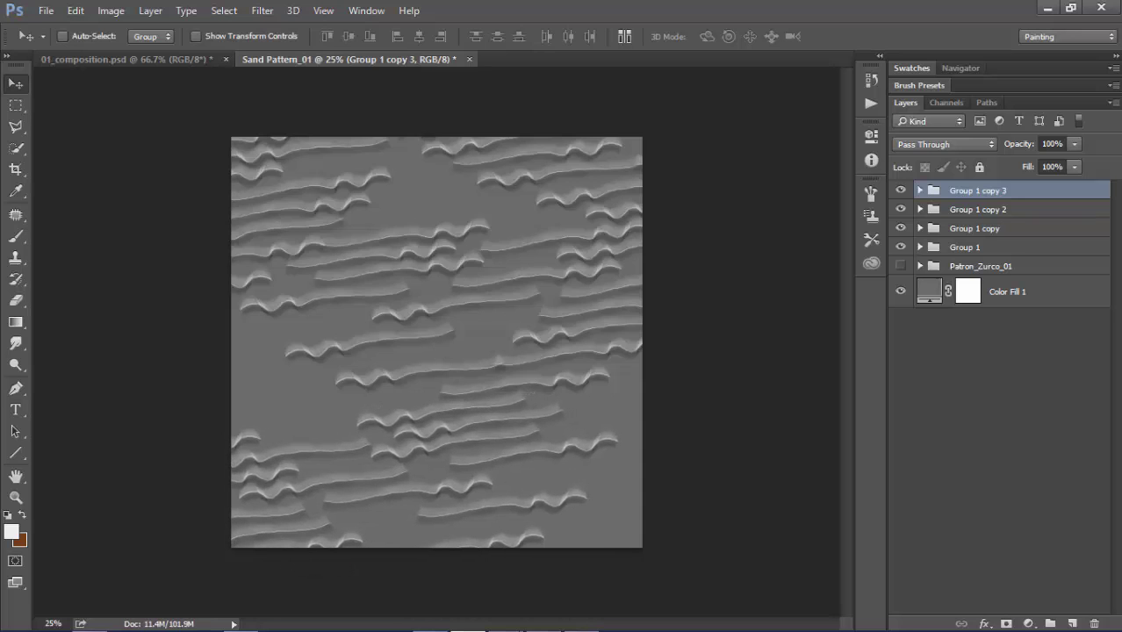
key("ctrl+j")
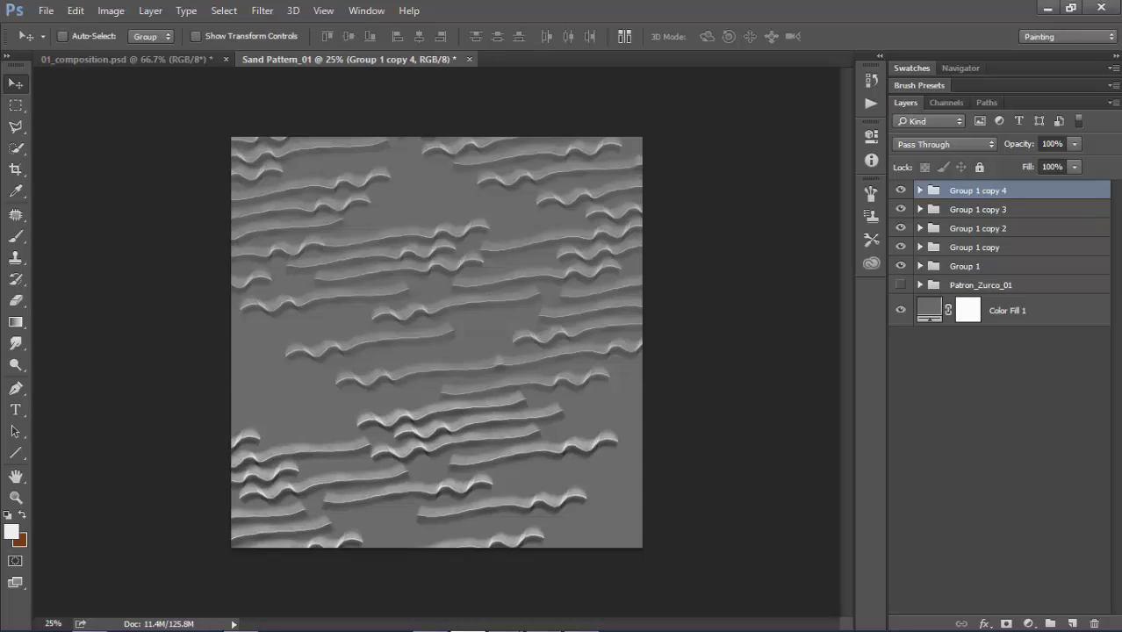
left_click_drag(106, 342, 39, 327)
mouse_move(290, 412)
left_mouse_down()
mouse_move(221, 330)
mouse_move(234, 327)
left_mouse_up()
key("ctrl+j")
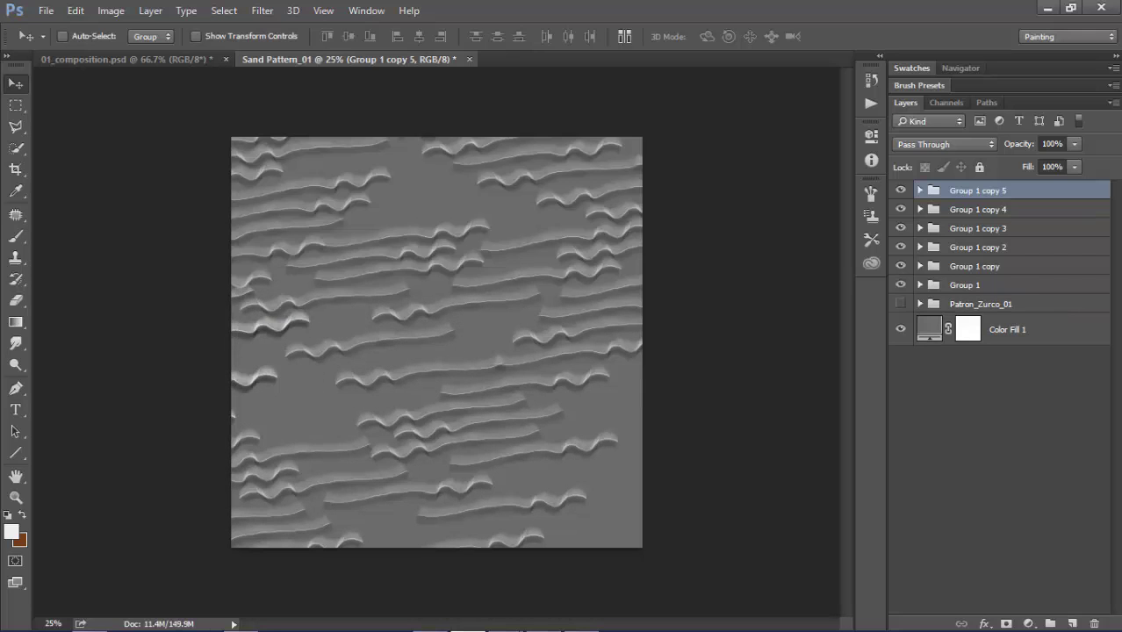
left_click_drag(509, 360, 668, 444)
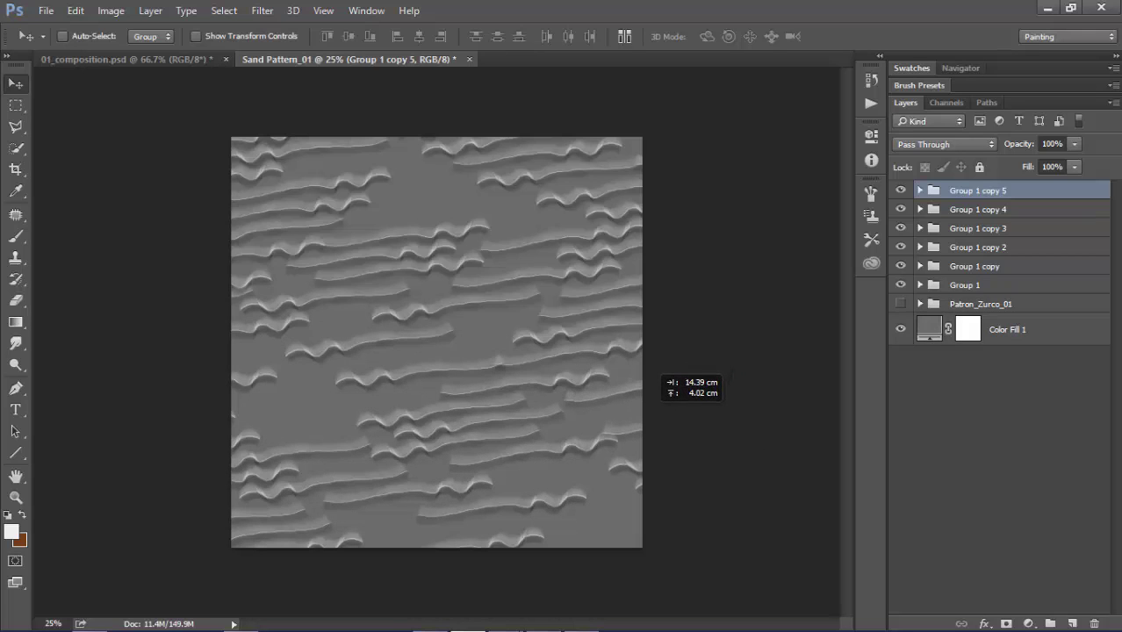
left_click_drag(676, 452, 731, 371)
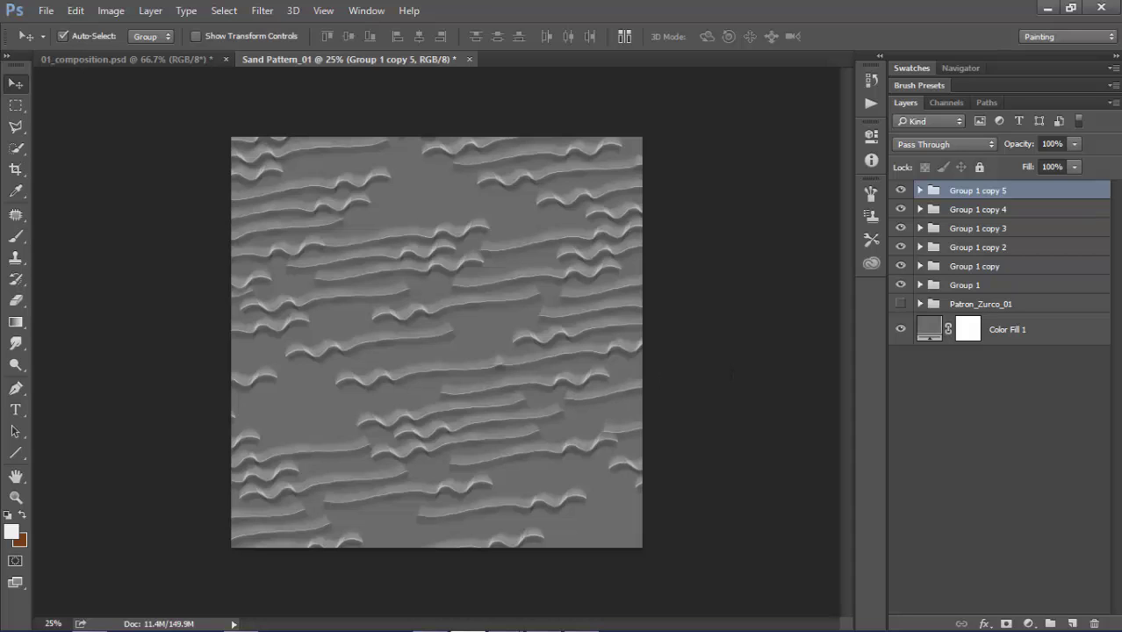
key("ctrl+a")
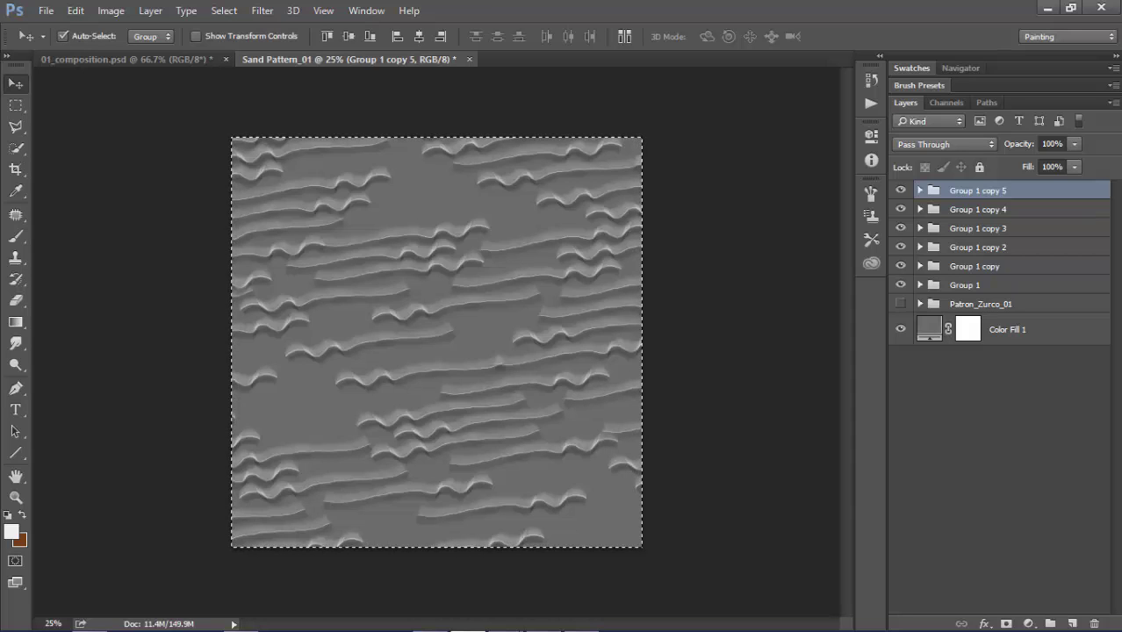
Merge all visible layers onto a new Layer 2 and outline the empty gap near the top centre
key("ctrl+shift+c")
key("ctrl+v")
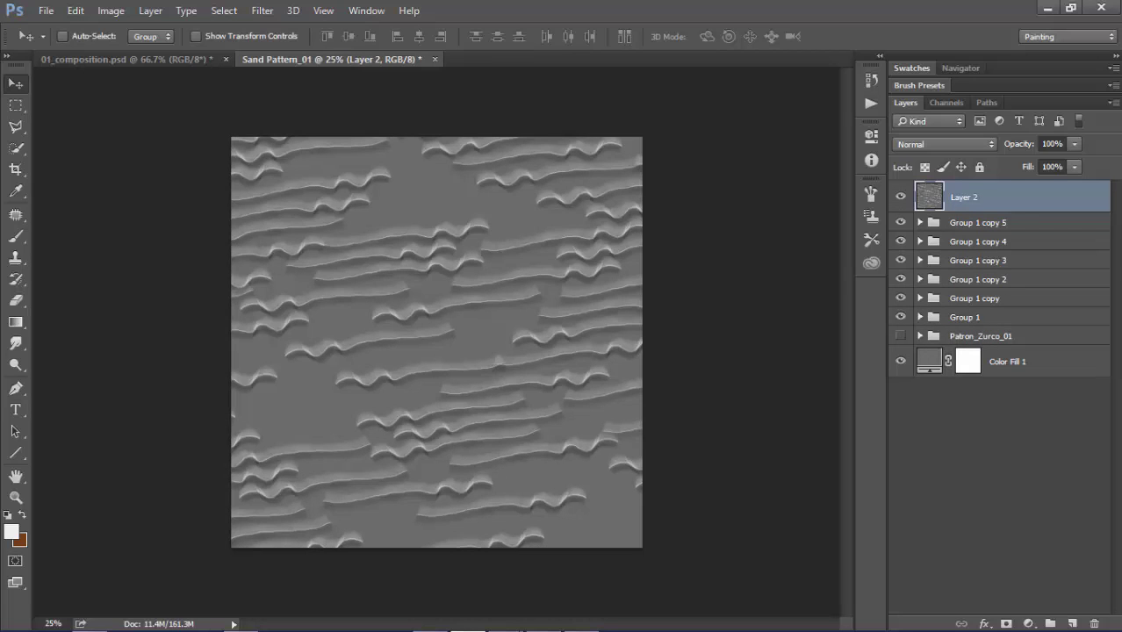
key("j")
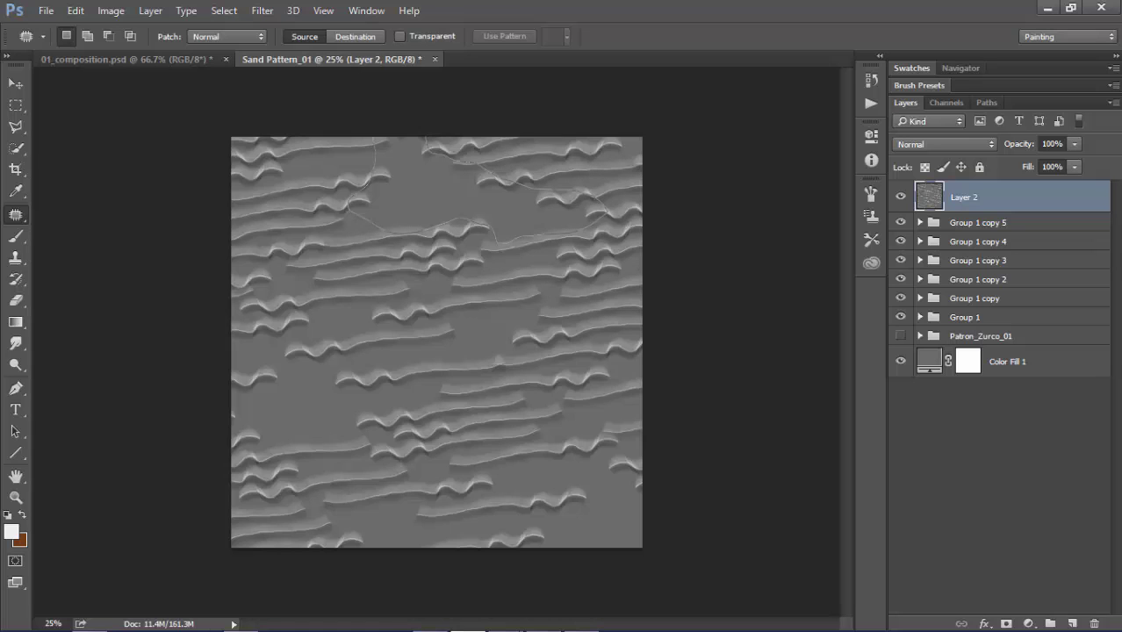
left_click_drag(378, 138, 397, 137)
key("v")
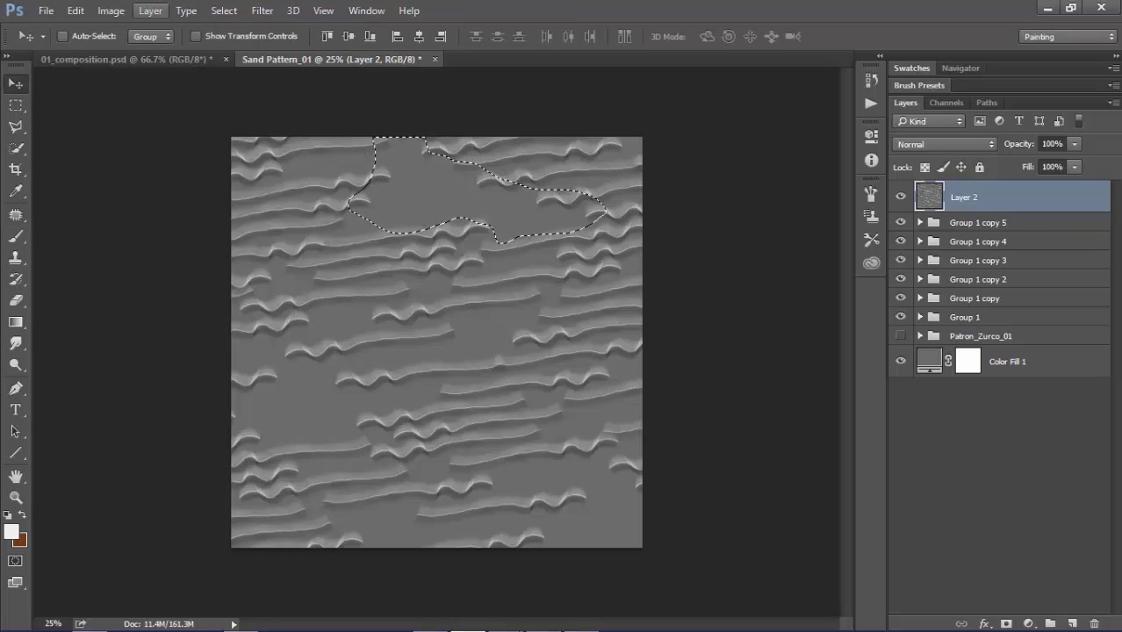
Fill the outlined top-centre gap with Content-Aware fill and deselect
left_click(150, 10)
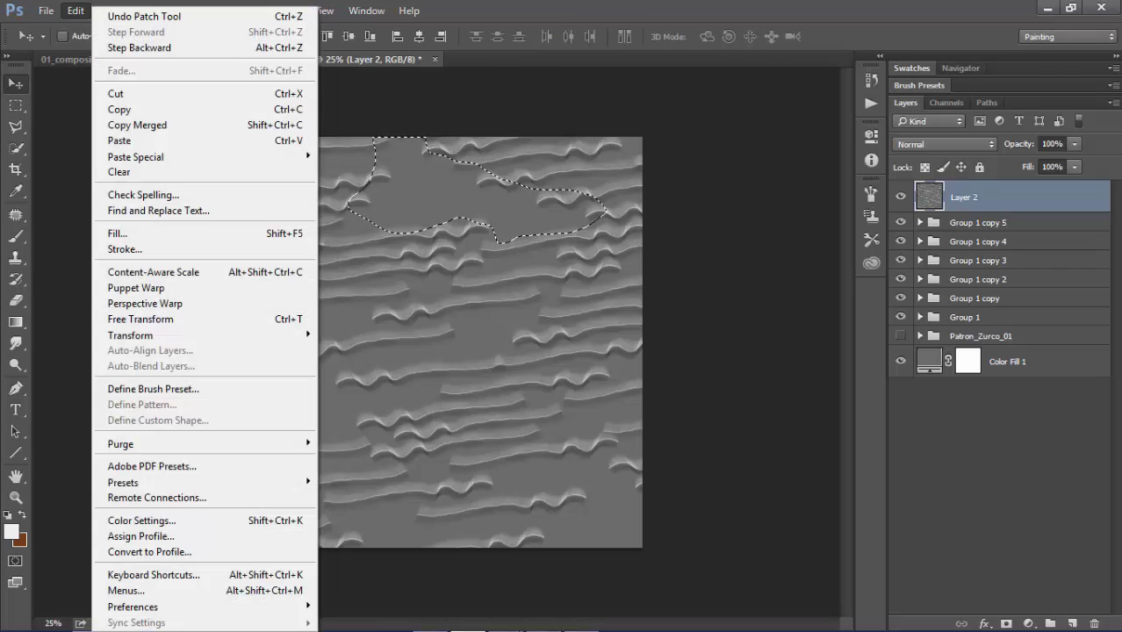
left_click(117, 234)
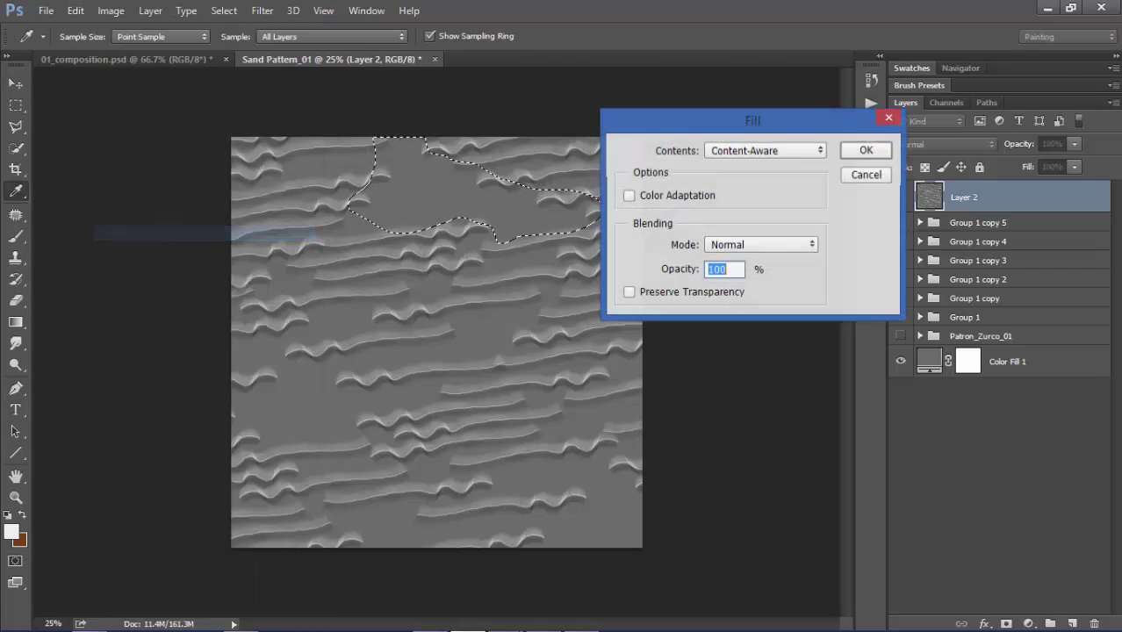
key("Return")
key("v")
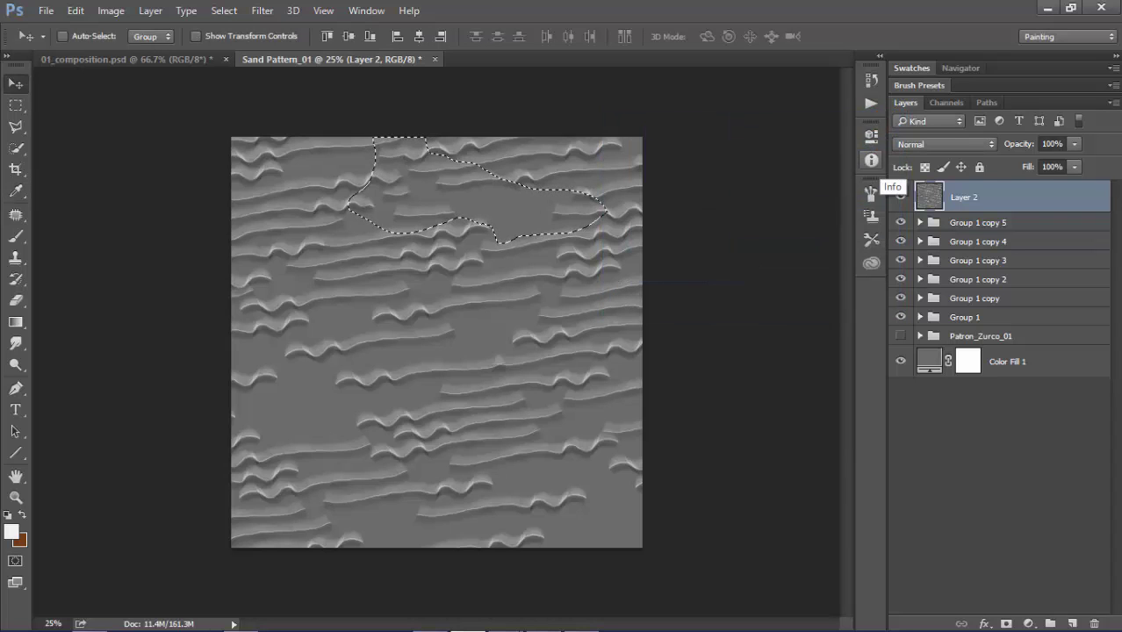
key("ctrl+d")
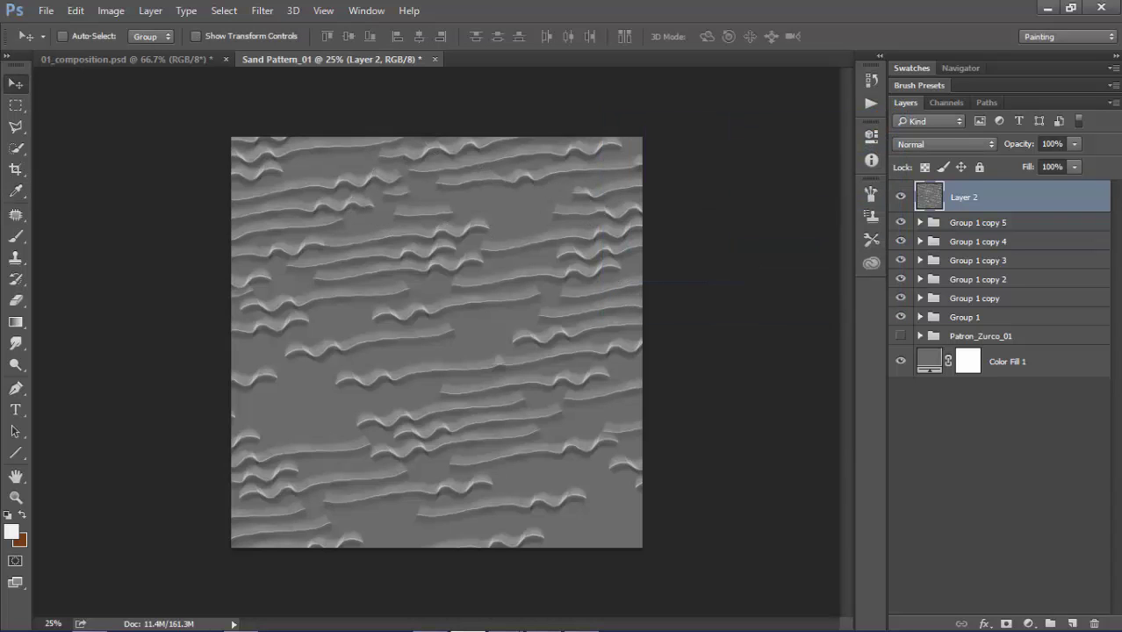
key("l")
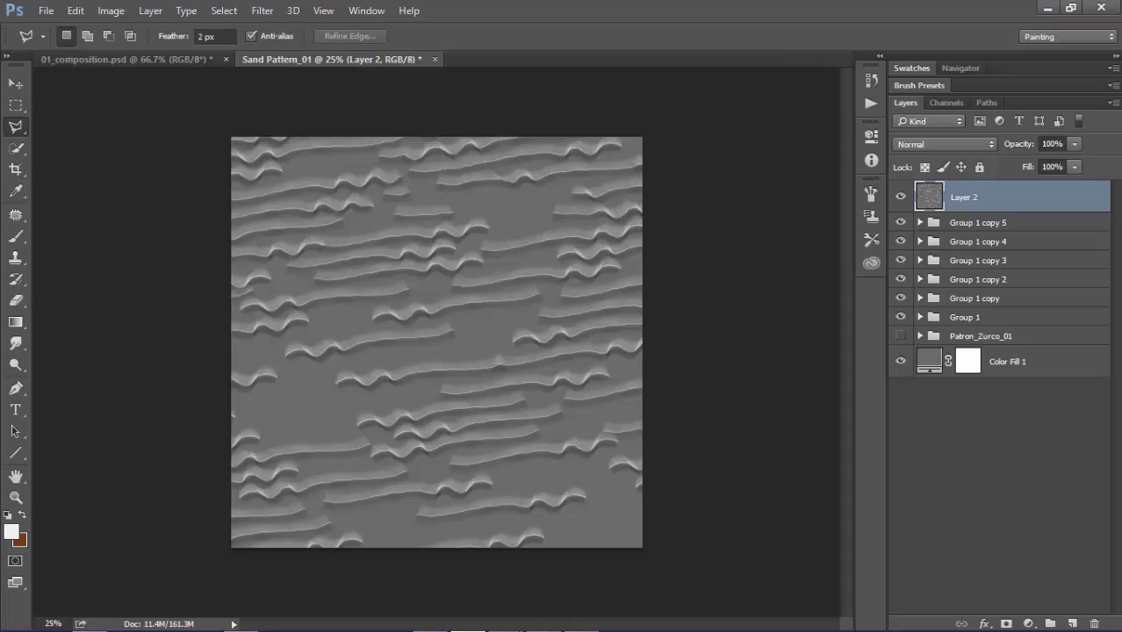
Switch to the freehand Lasso and content-aware fill two seam spots near the top
right_click(16, 126)
left_click(88, 121)
left_click_drag(391, 202, 451, 178)
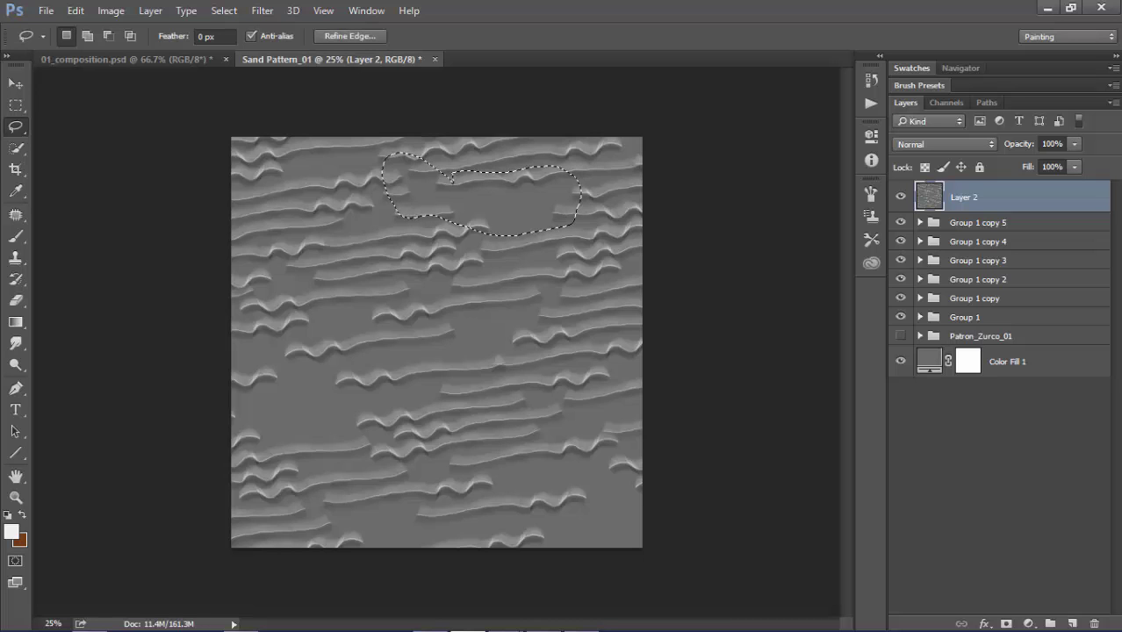
key("shift+F5")
key("Escape")
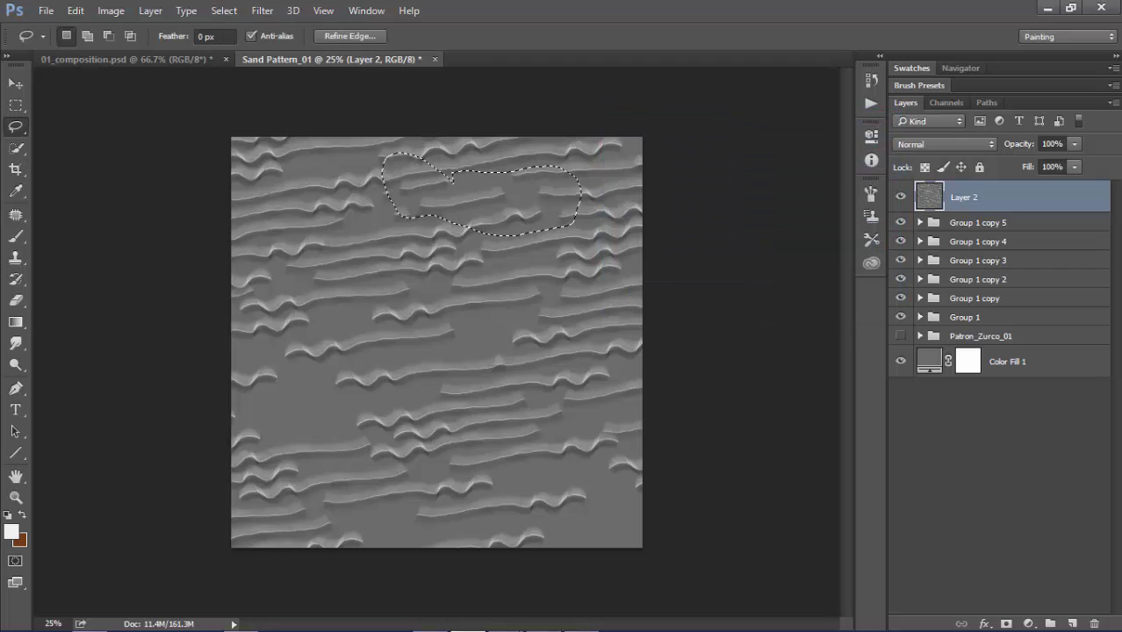
key("ctrl+d")
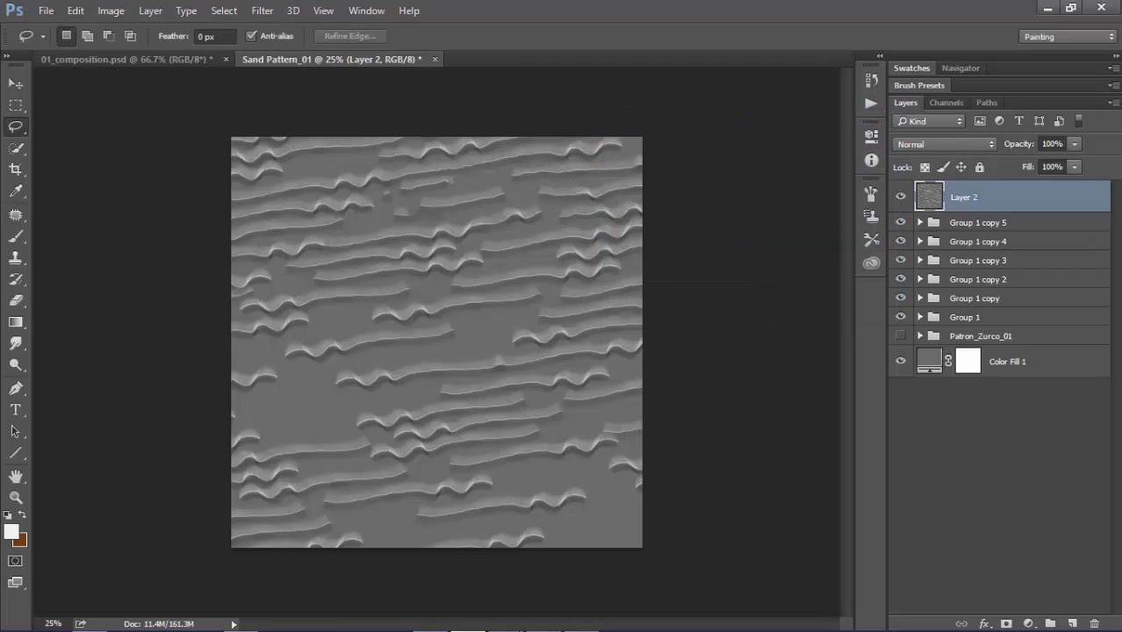
left_click_drag(373, 180, 391, 183)
key("shift+F5")
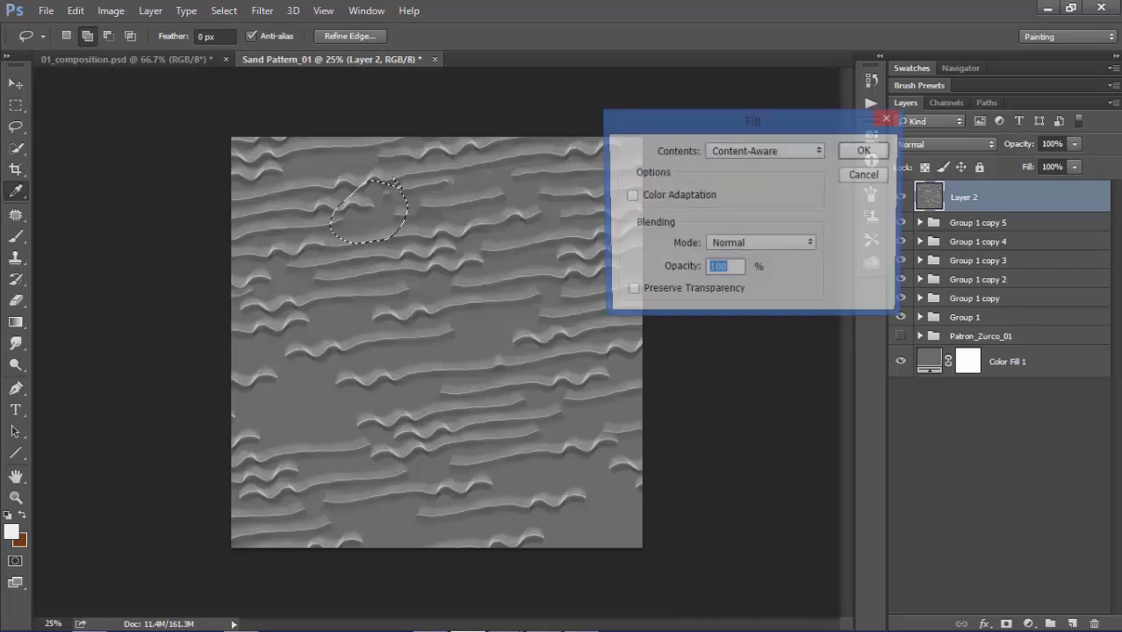
key("Return")
key("ctrl")
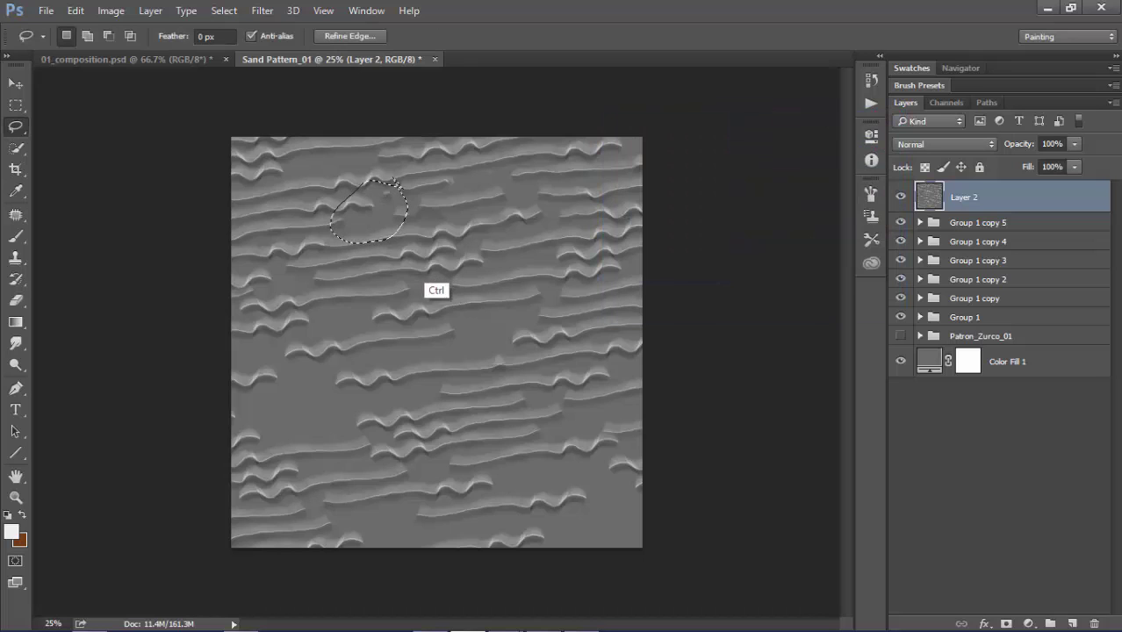
key("ctrl+d")
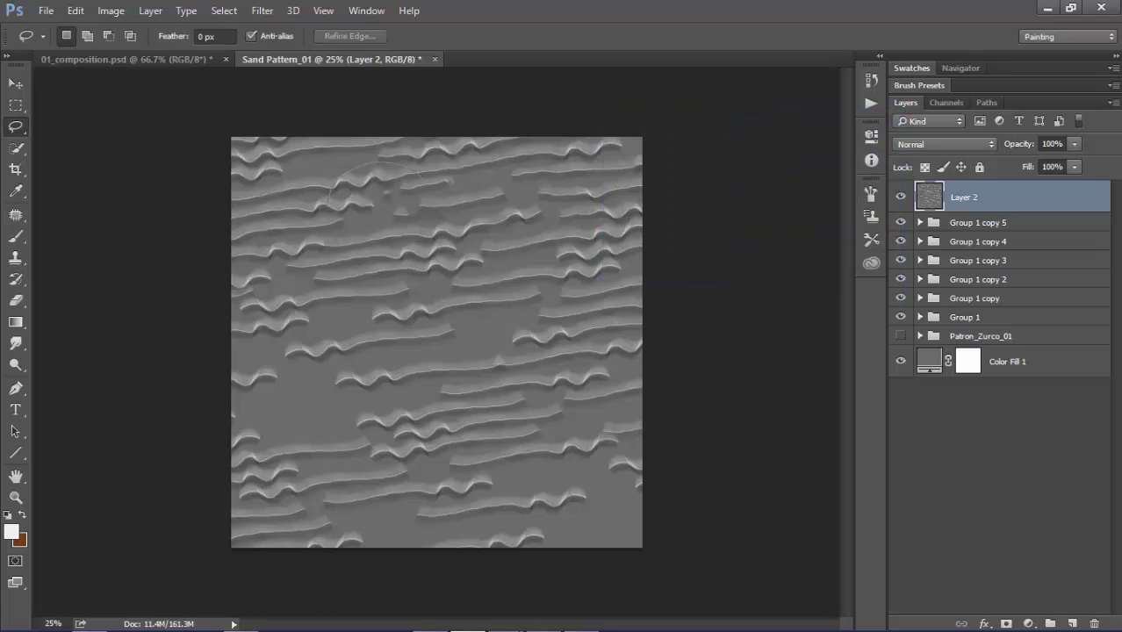
Content-aware fill a round patch in the upper left and a spot left of centre
left_click_drag(386, 167, 420, 169)
key("shift+F5")
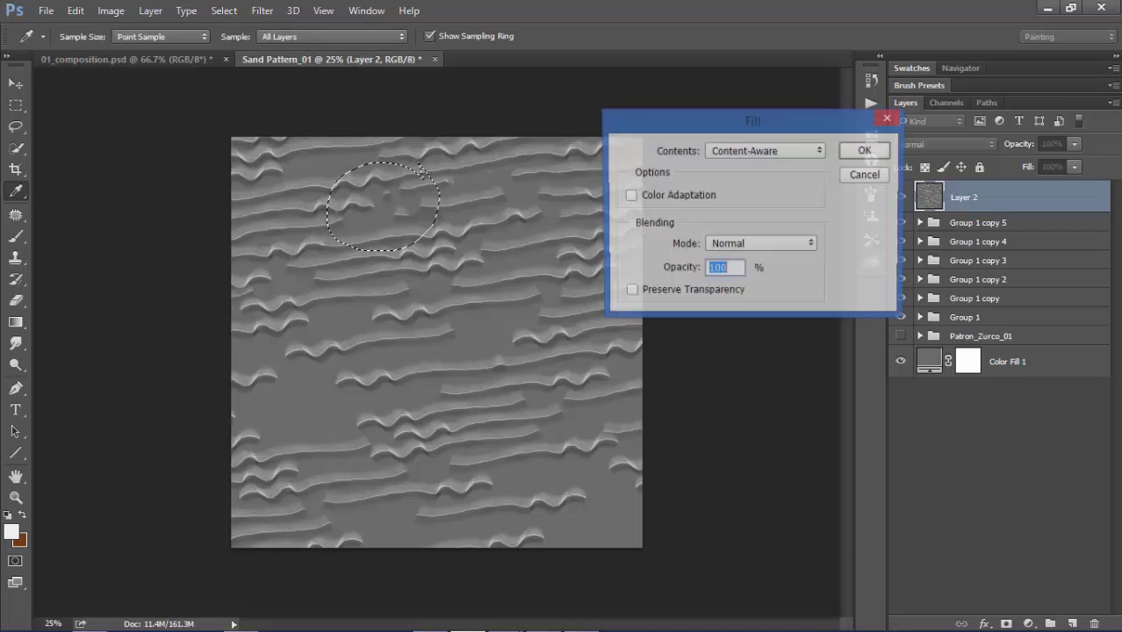
key("Return")
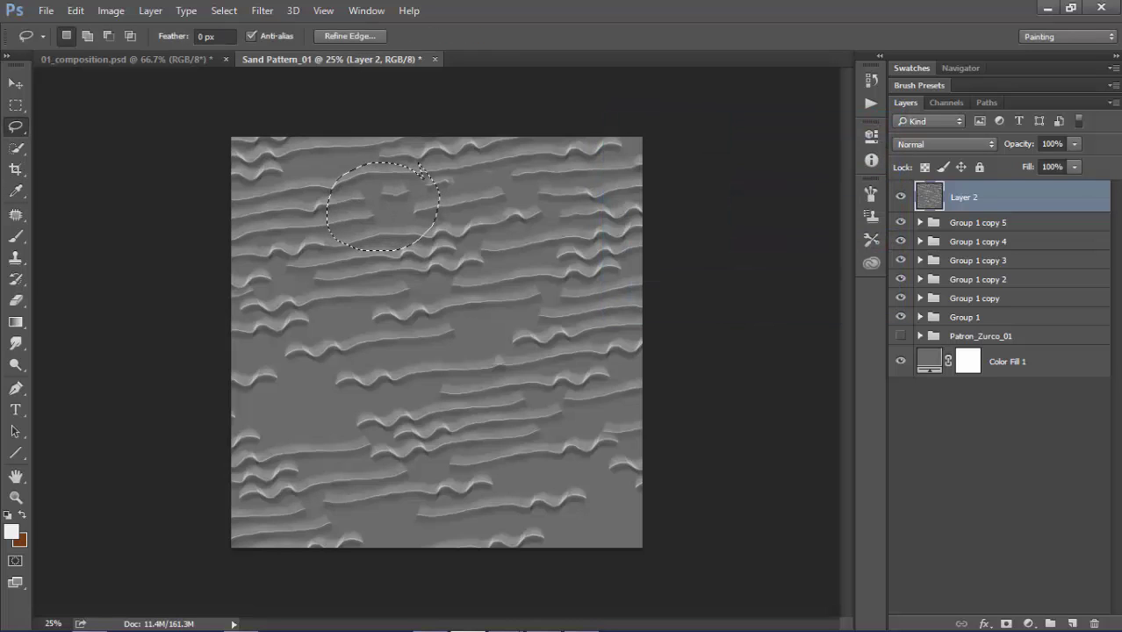
key("ctrl+d")
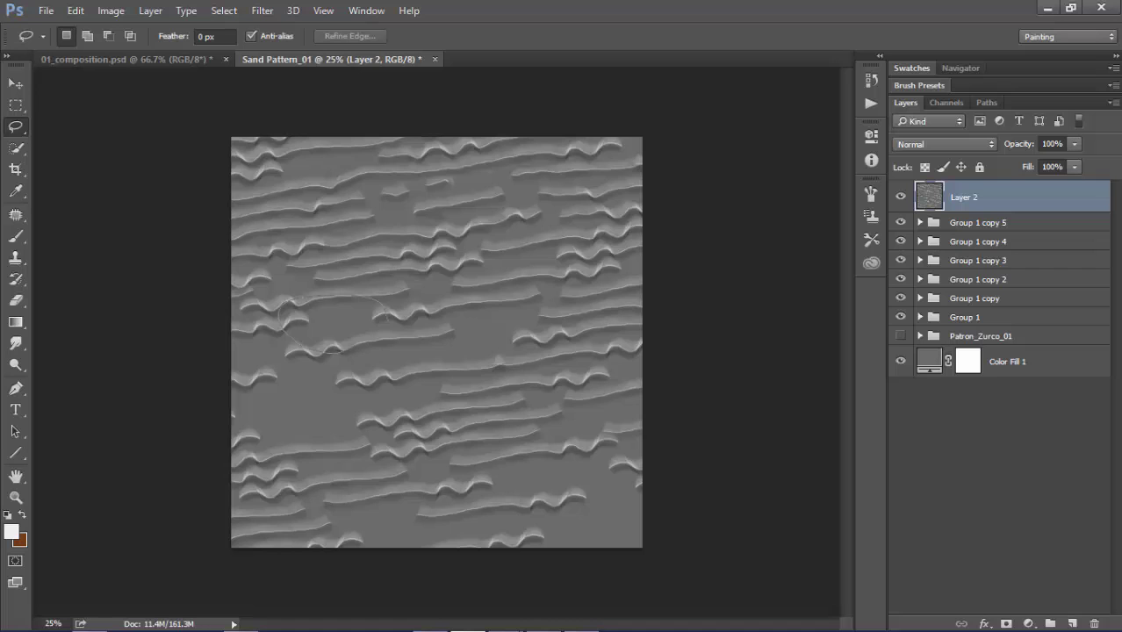
left_click_drag(338, 352, 281, 310)
key("shift+F5")
key("Return")
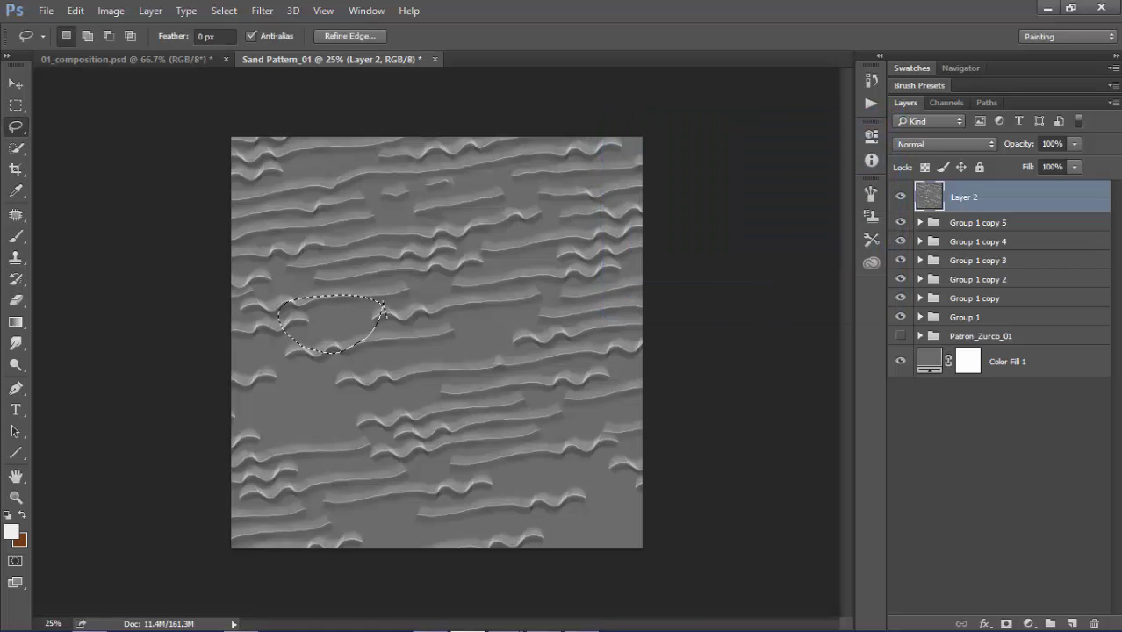
key("ctrl+d")
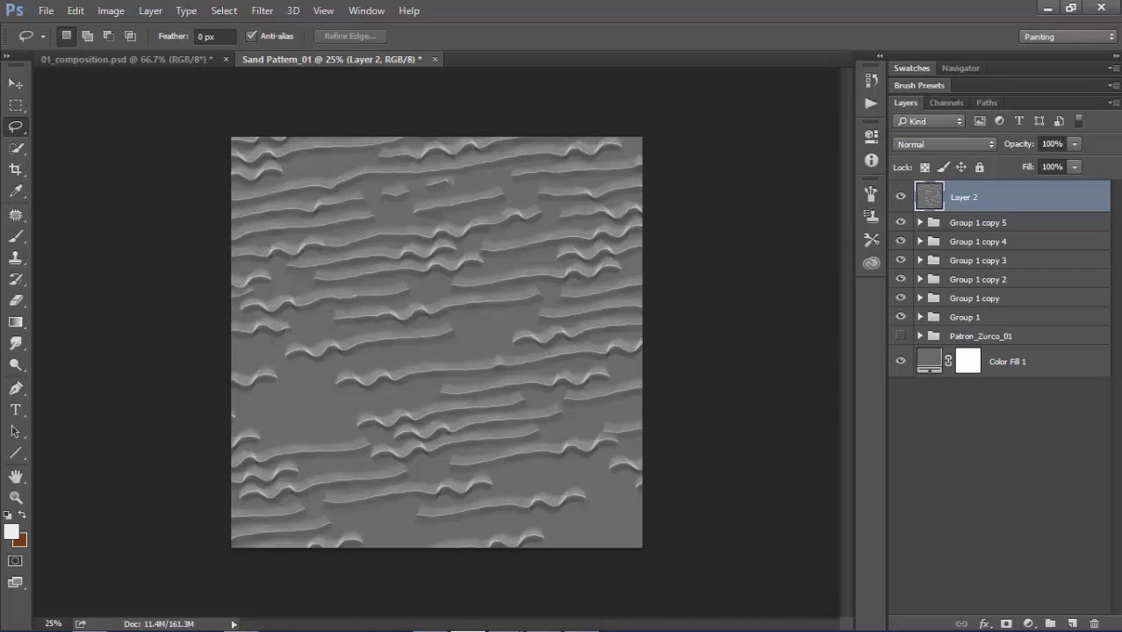
Content-aware fill the seam spot and the large flat area along the left edge
left_click_drag(340, 303, 281, 327)
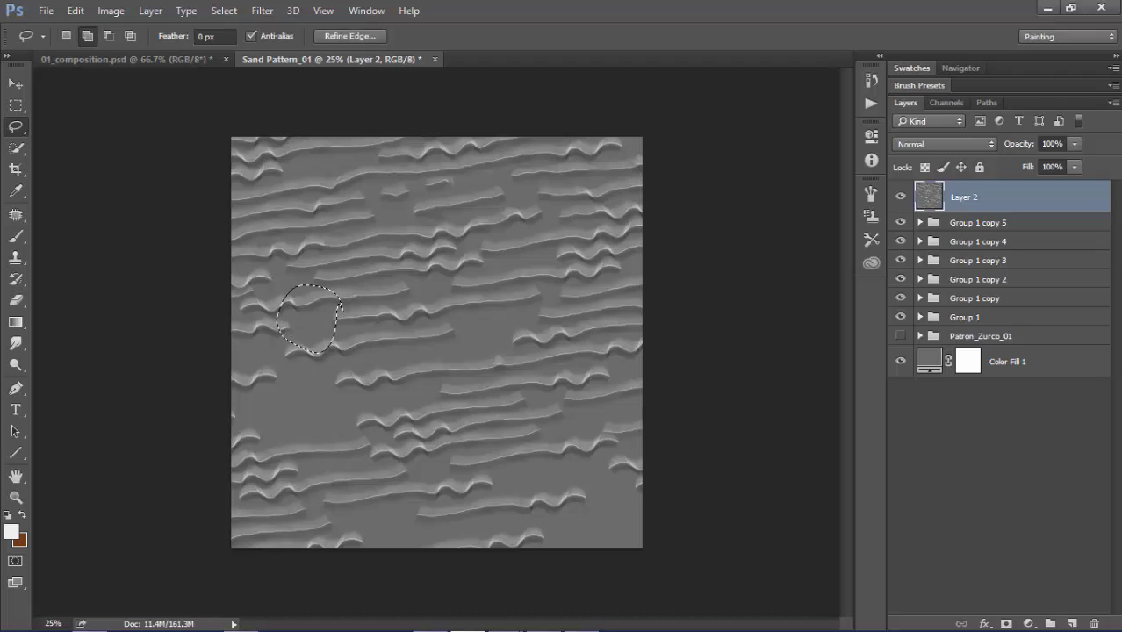
key("shift+F5")
key("Return")
key("ctrl+d")
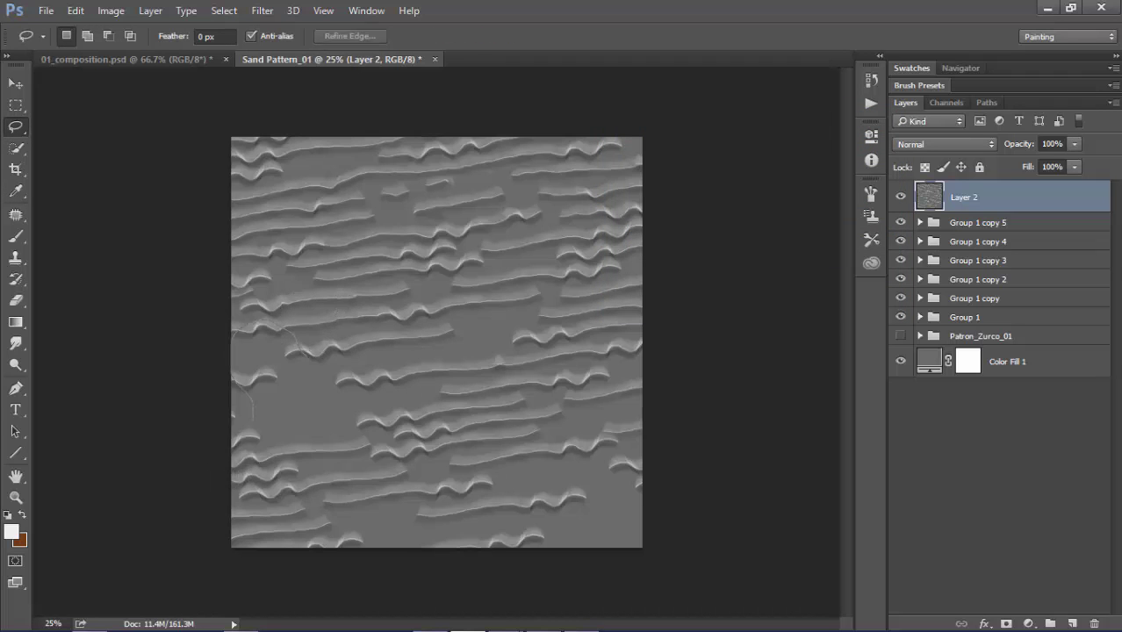
left_click_drag(234, 387, 232, 334)
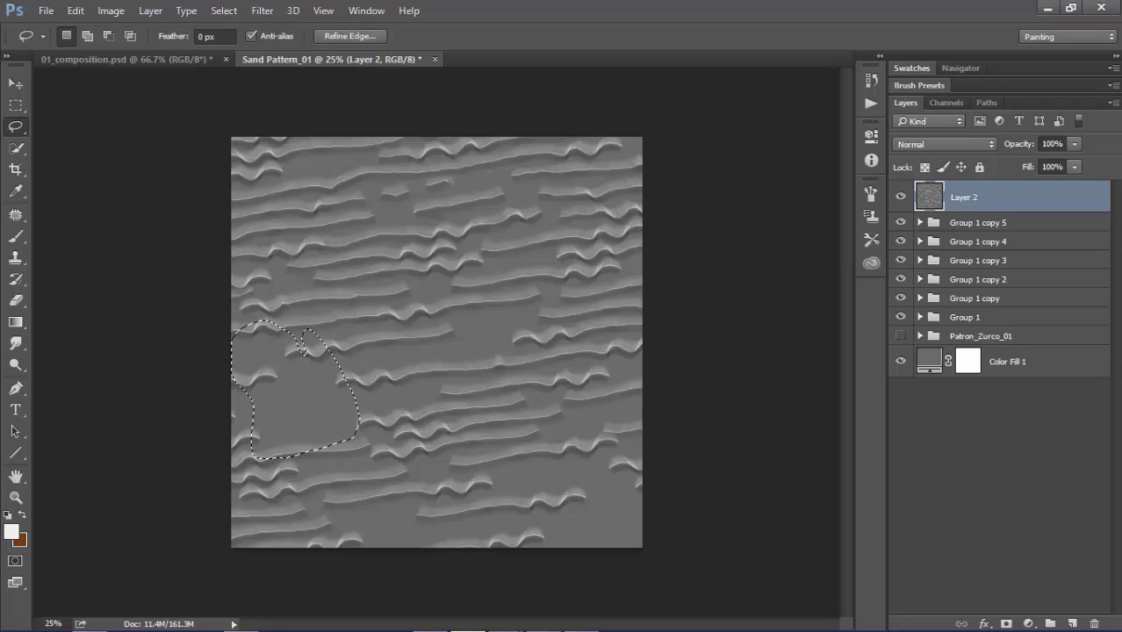
key("shift+F5")
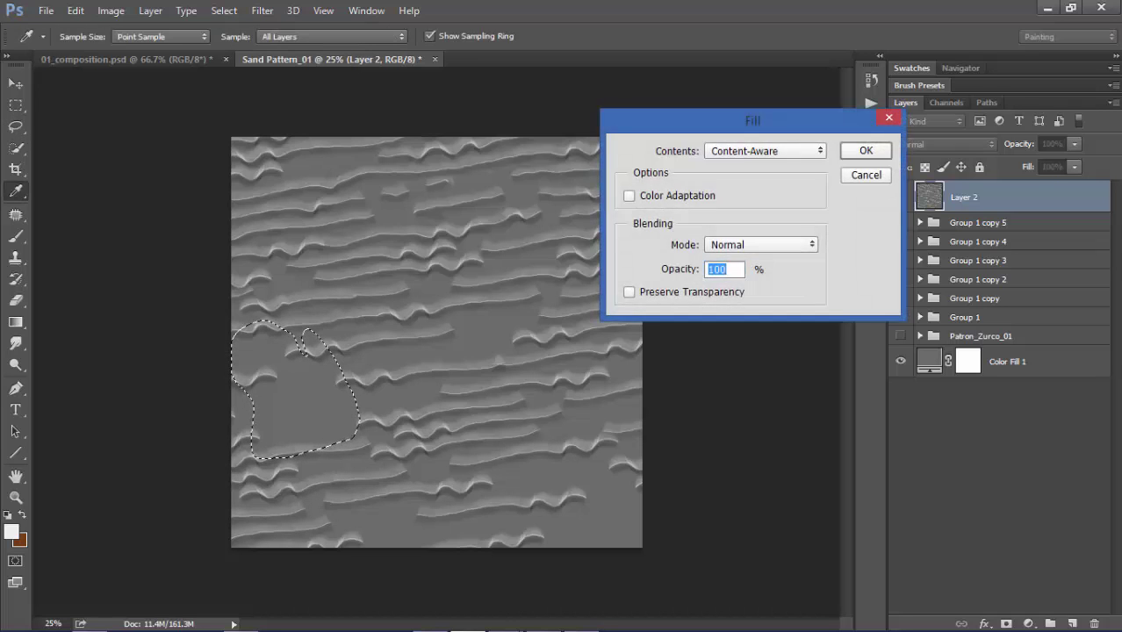
key("Return")
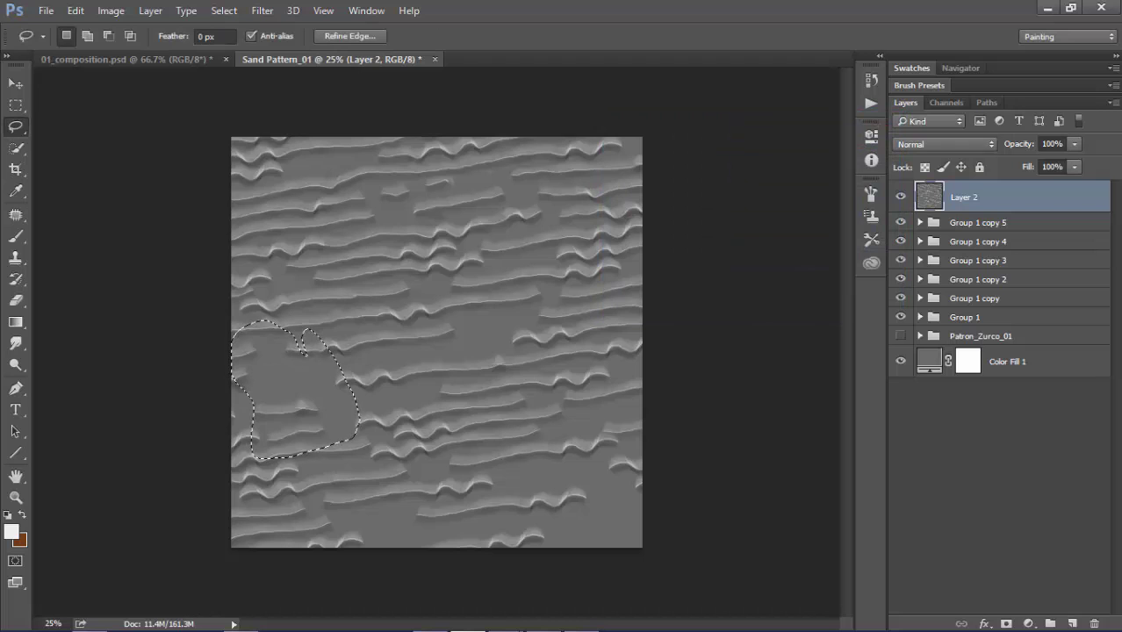
key("ctrl+d")
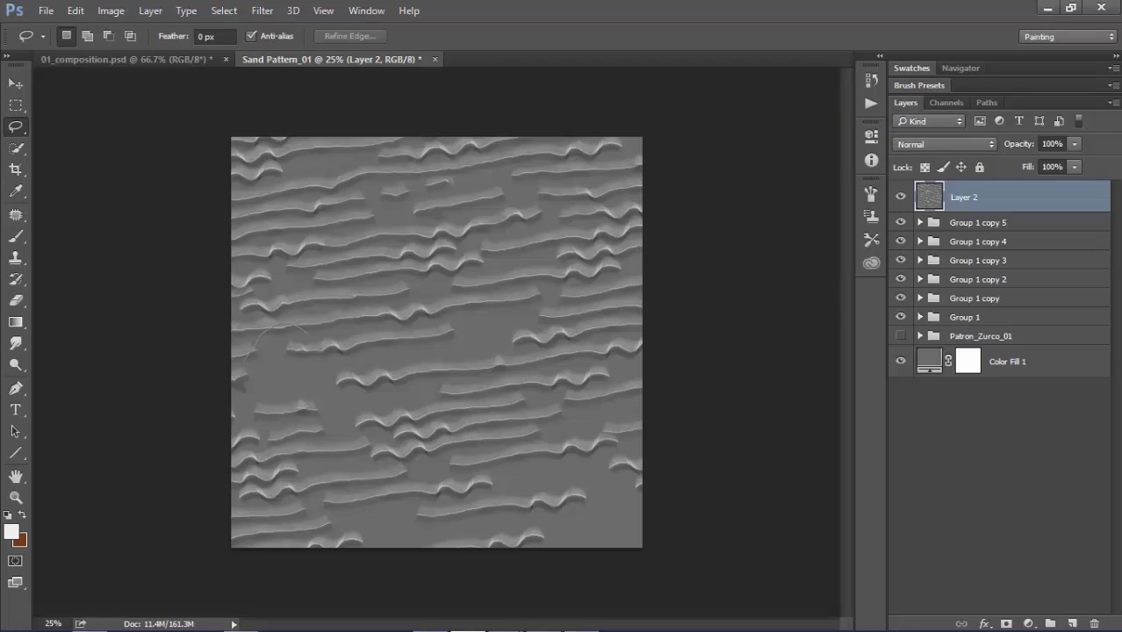
left_click_drag(314, 327, 264, 332)
key("shift+F5")
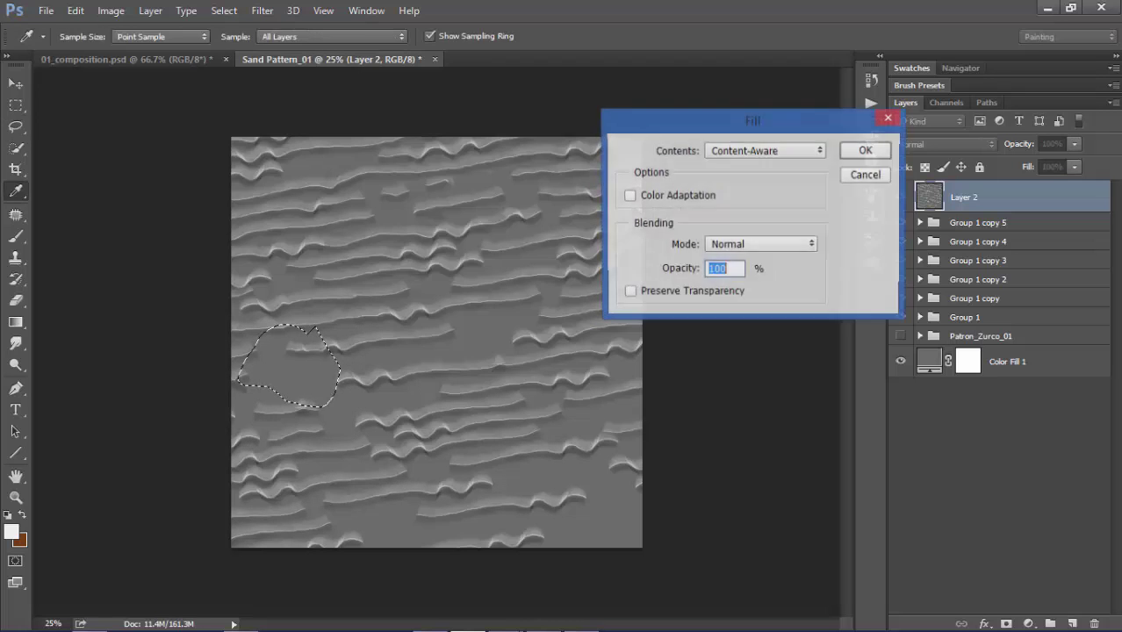
key("Return")
key("ctrl+d")
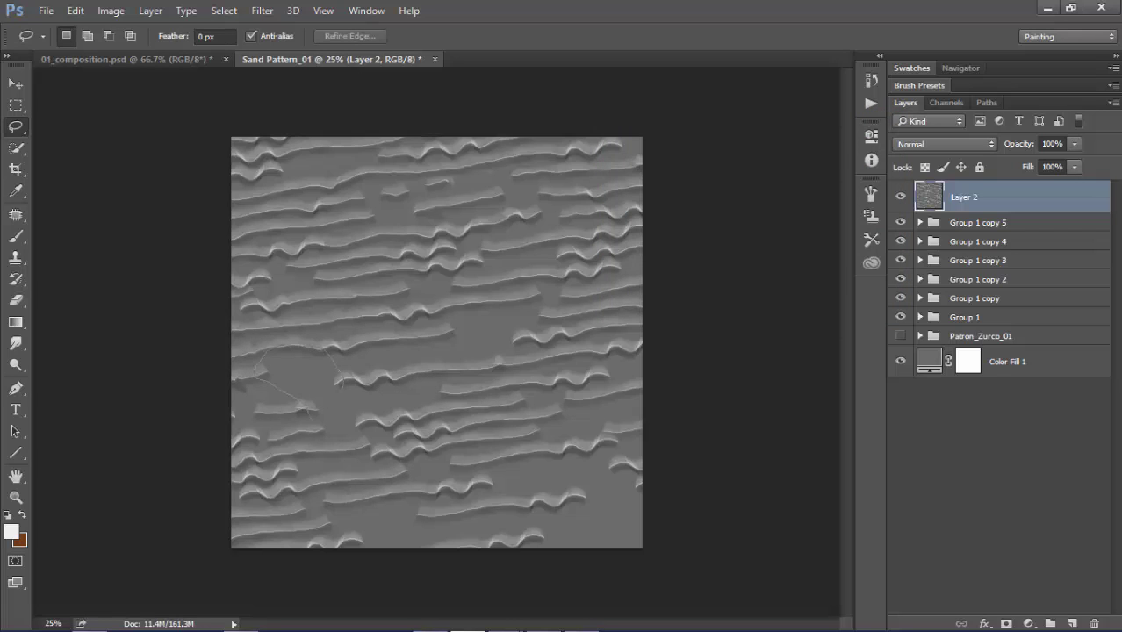
Content-aware fill a patch left of centre and the seam spot at the canvas centre
left_click_drag(316, 418, 343, 384)
key("shift")
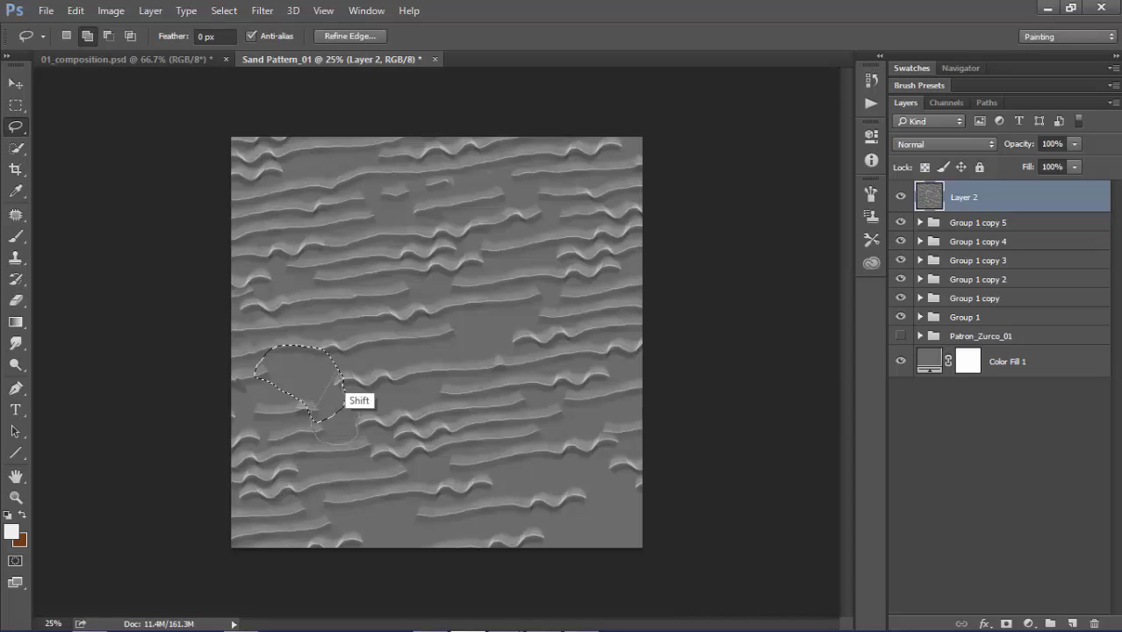
key("shift+BackSpace")
key("Return")
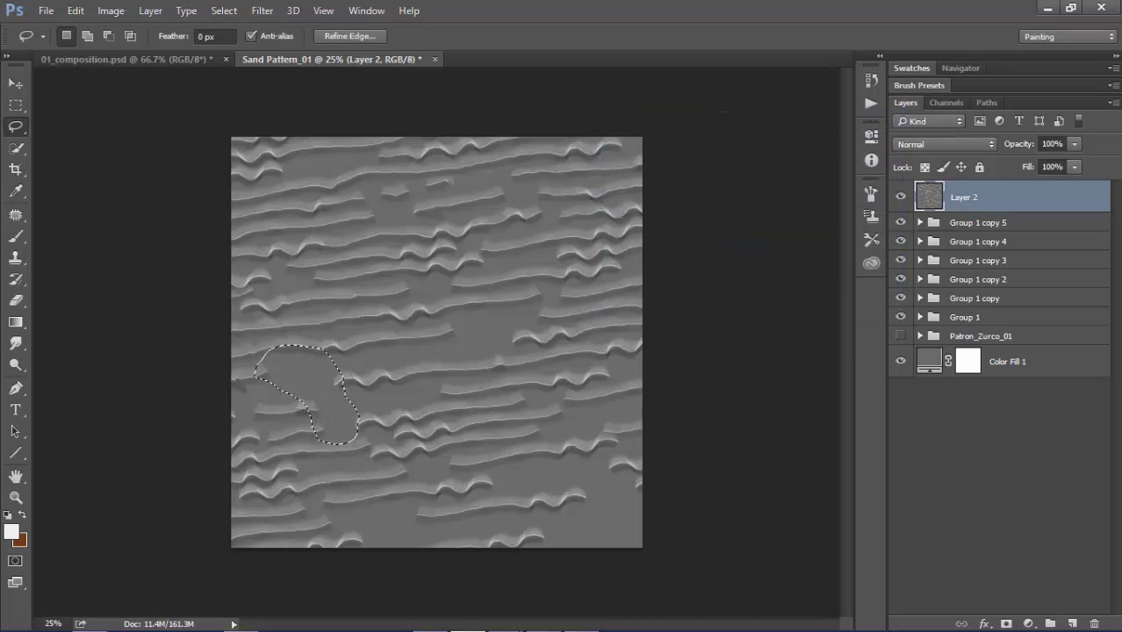
key("ctrl+d")
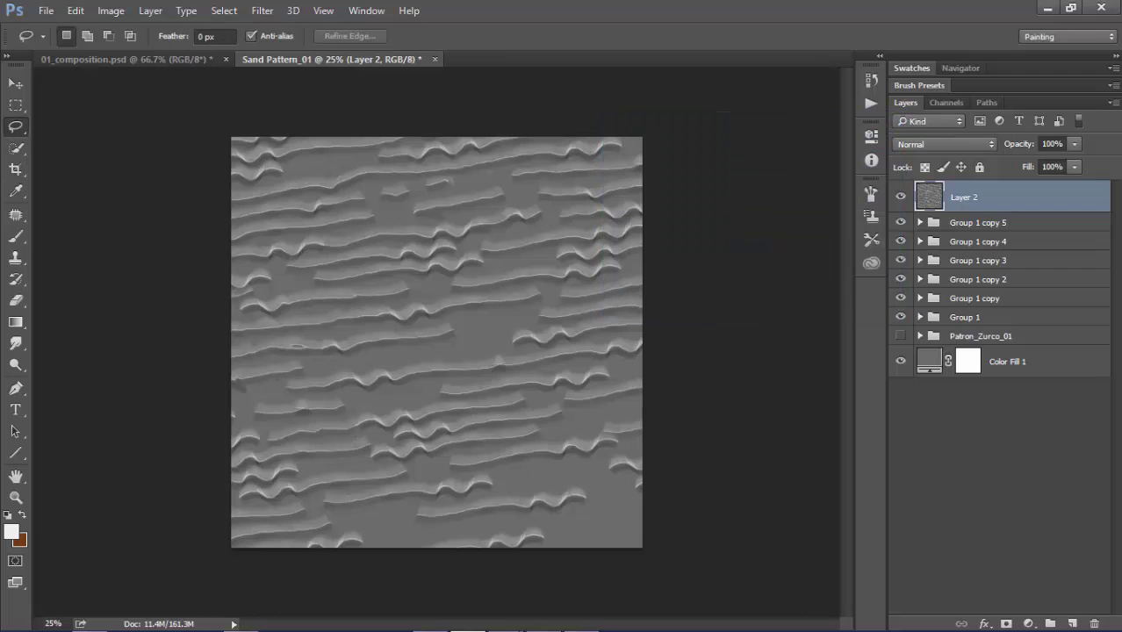
left_click_drag(520, 338, 522, 337)
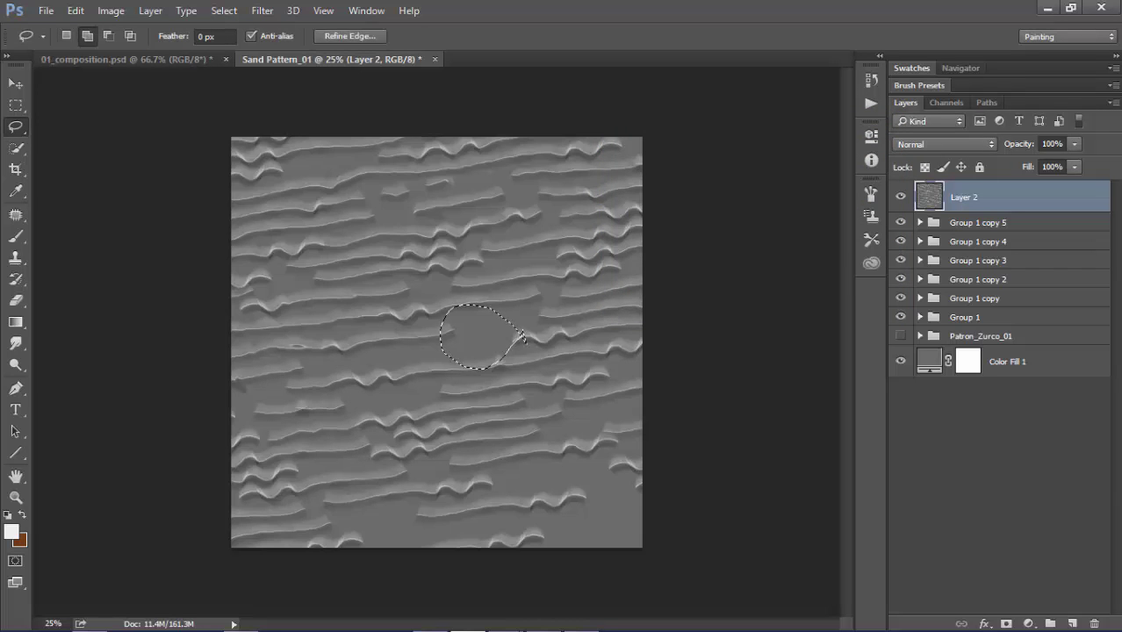
key("shift+BackSpace")
key("Return")
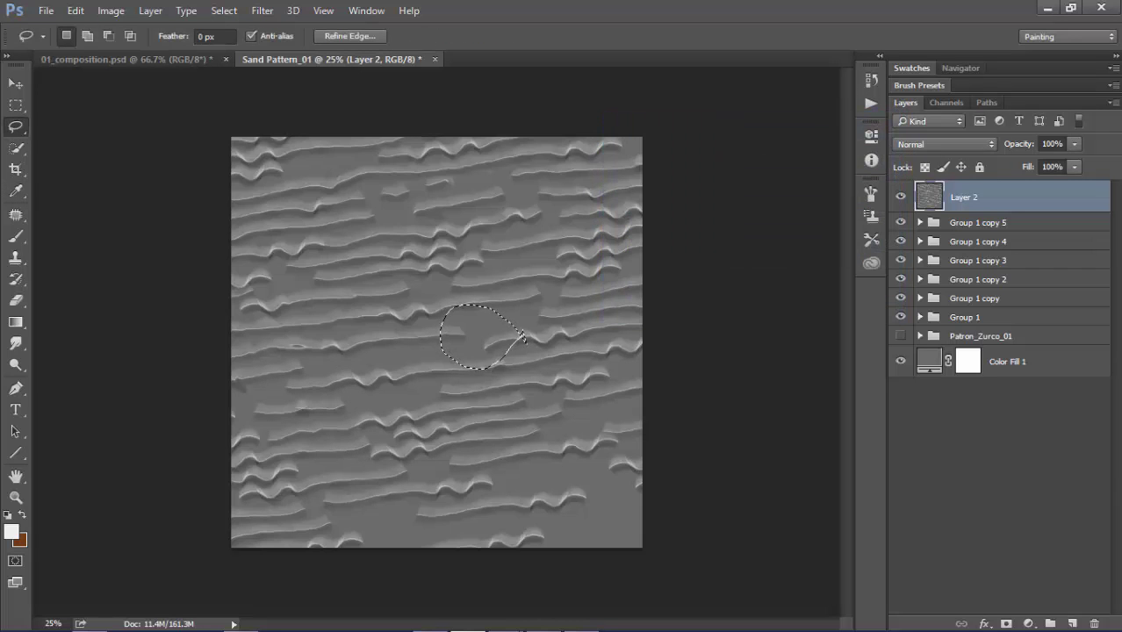
key("ctrl+d")
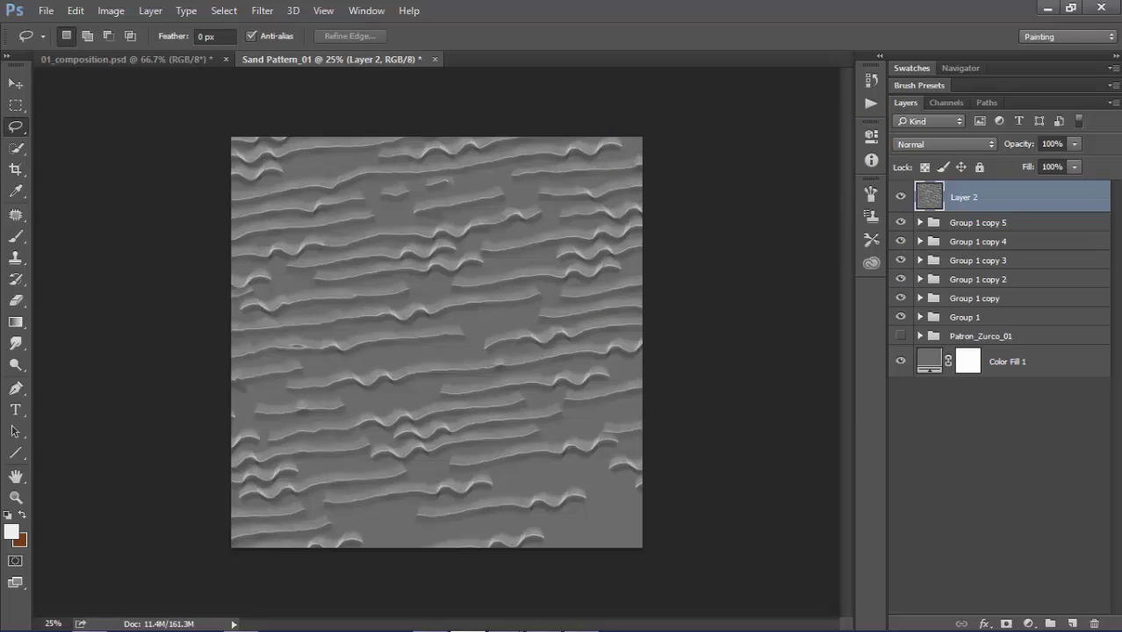
Set the Clone Stamp to a soft 198 px, 0% hardness brush and clone sand over the spot right of centre
key("s")
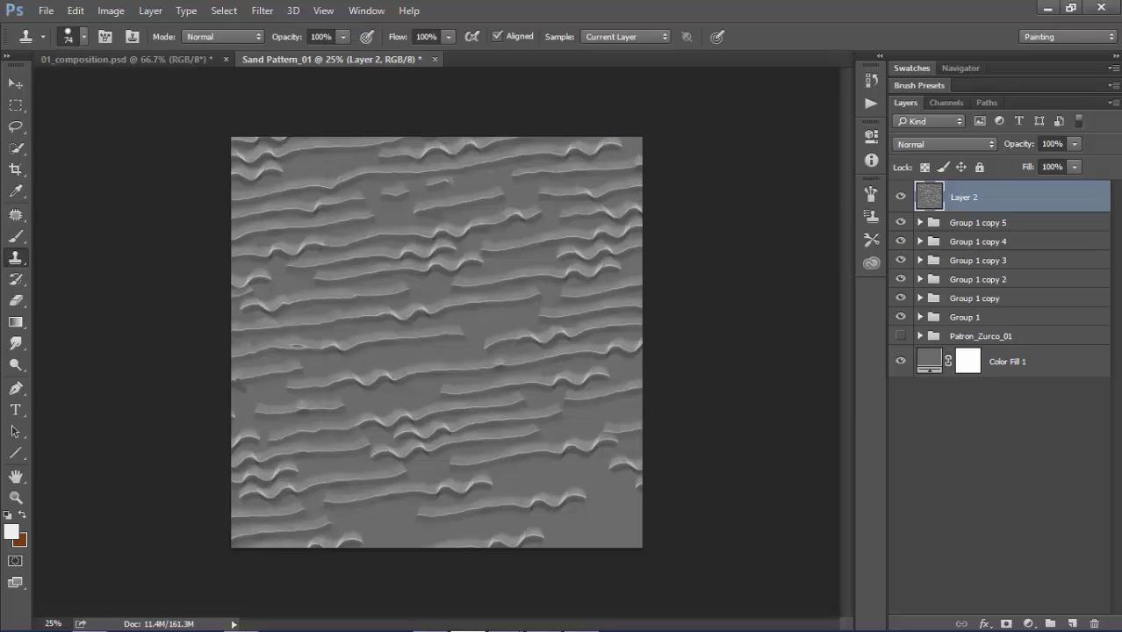
key("alt")
right_click(490, 337)
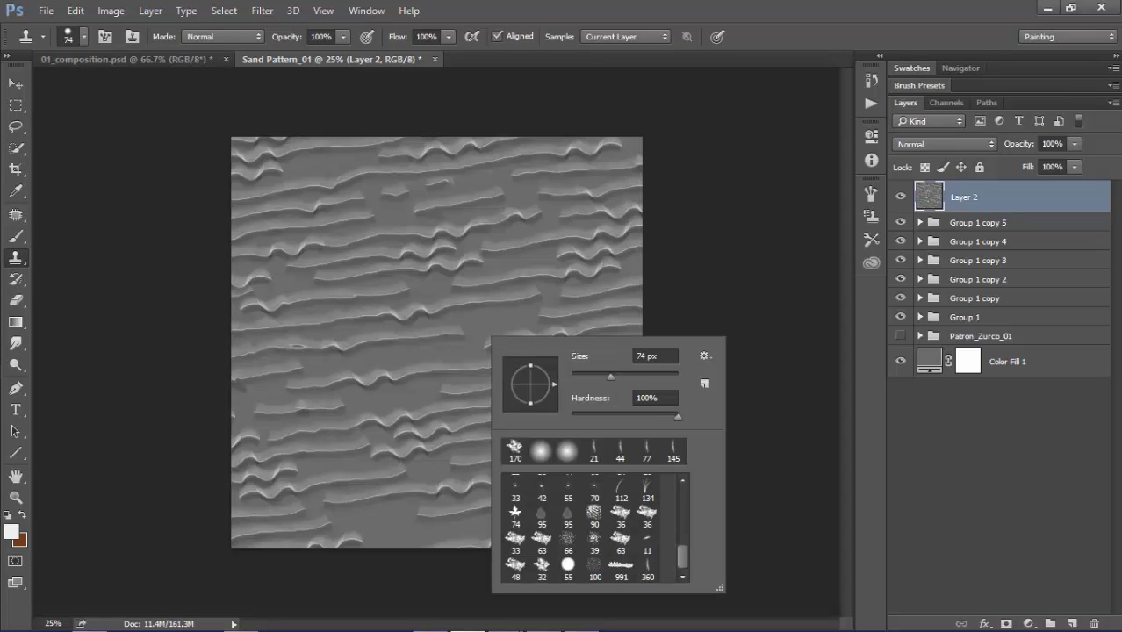
left_click_drag(611, 376, 635, 376)
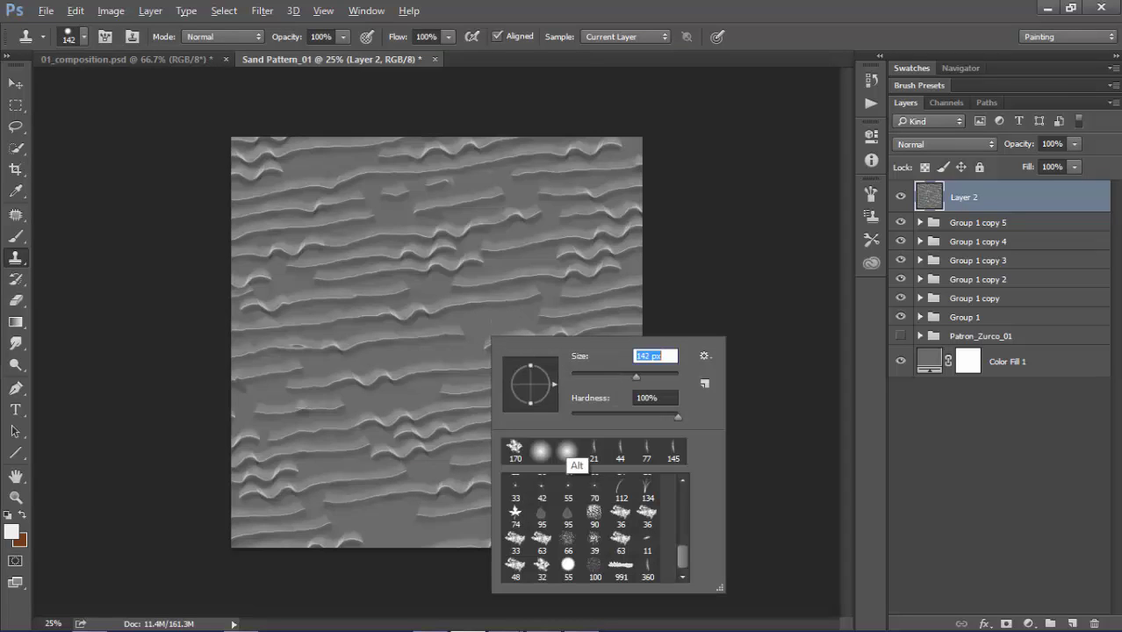
left_click_drag(678, 416, 582, 416)
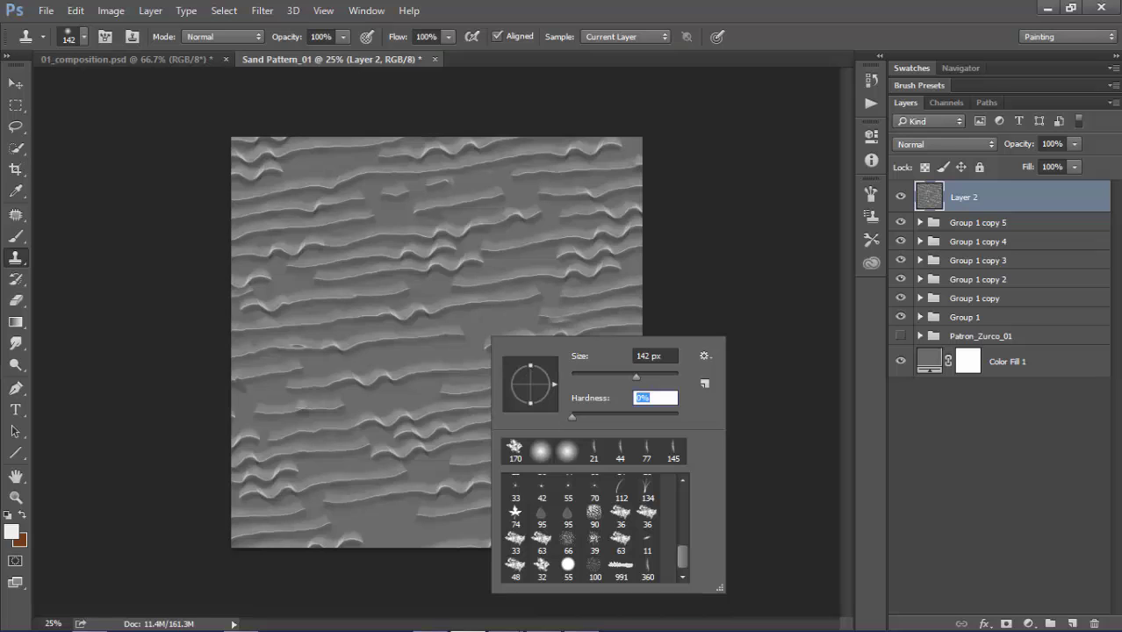
key("shift+Tab")
type("151198")
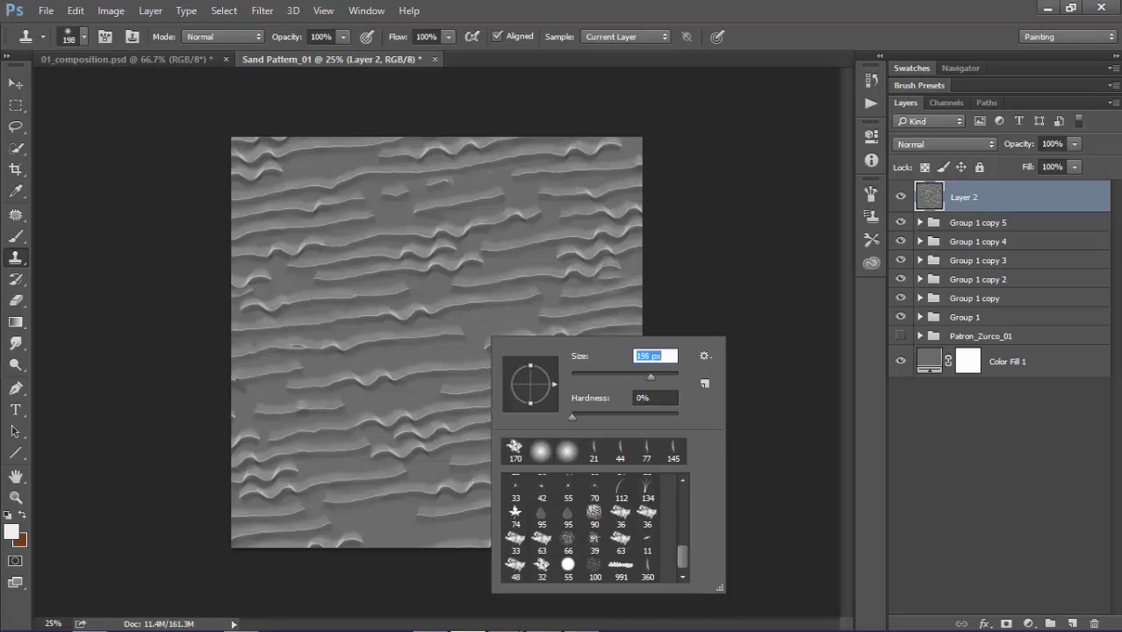
key("alt")
key("Return")
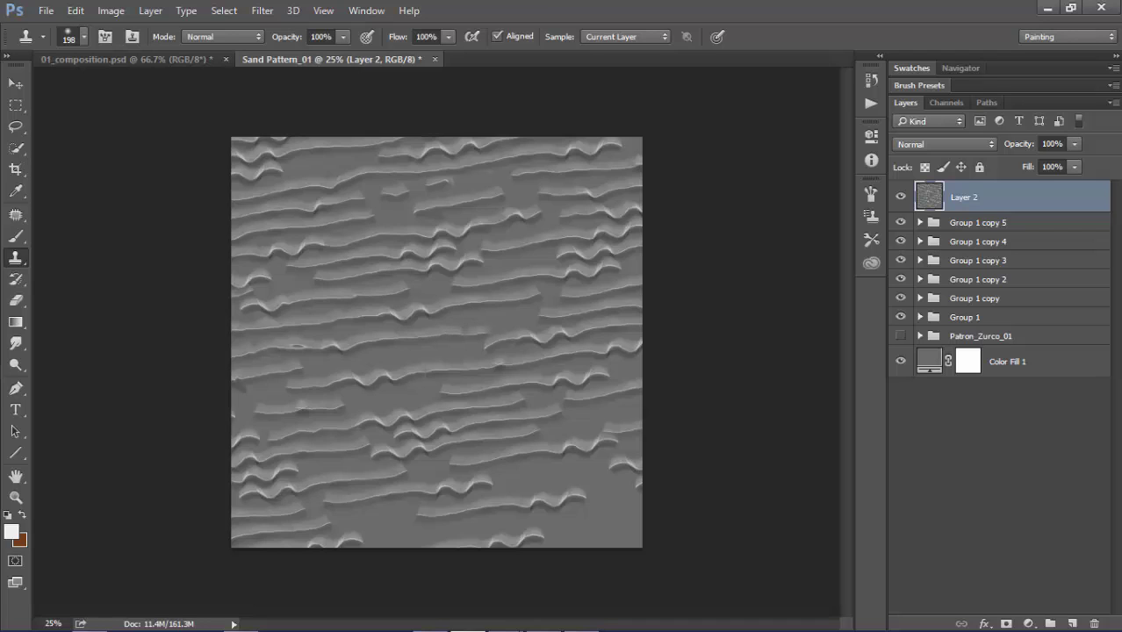
left_click(566, 315)
key("j")
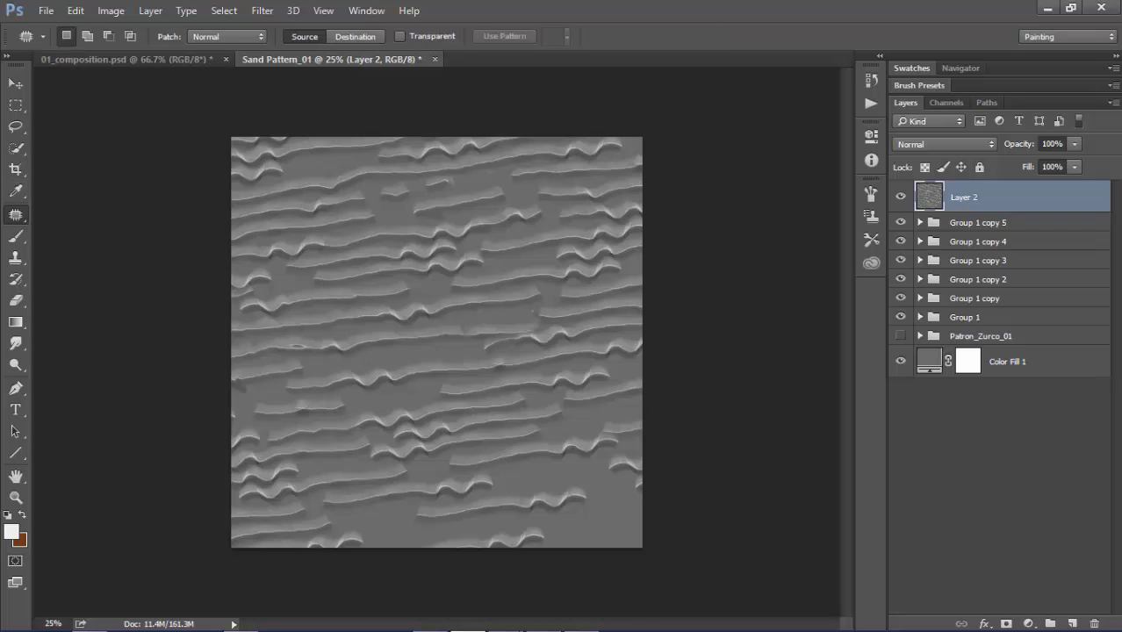
Content-aware patch the flawed ripples below centre from clean sand, then save Sand Pattern_01.psd
mouse_move(558, 254)
left_mouse_down()
mouse_move(483, 255)
mouse_move(467, 343)
mouse_move(504, 367)
left_mouse_up()
key("ctrl+d")
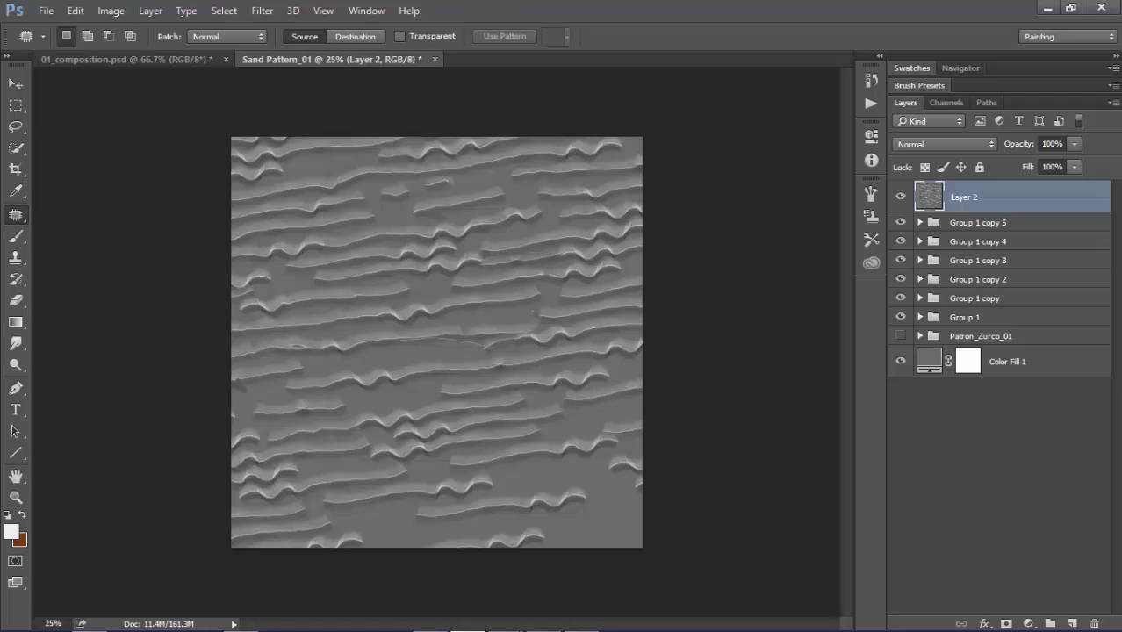
mouse_move(492, 341)
left_mouse_down()
mouse_move(586, 331)
mouse_move(533, 396)
left_mouse_up()
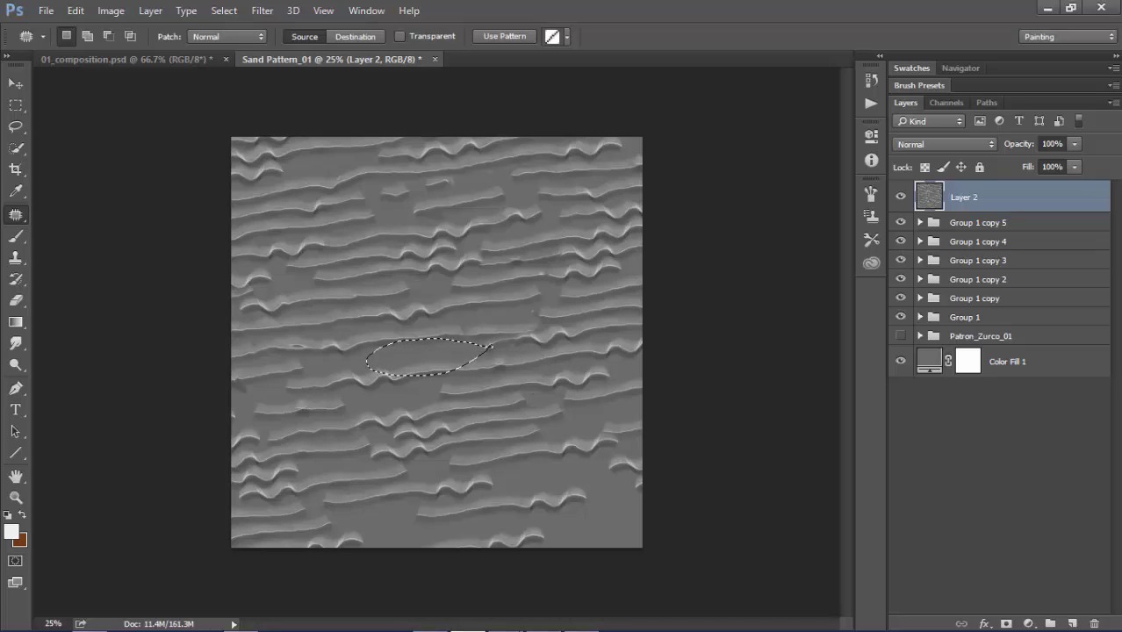
left_click(226, 36)
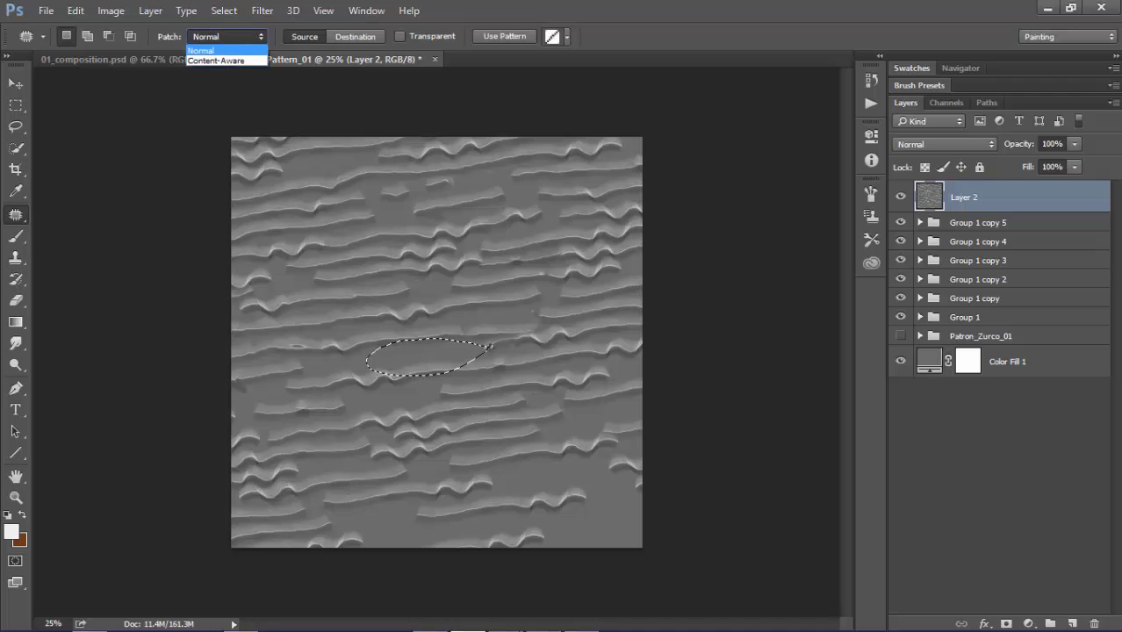
left_click(227, 54)
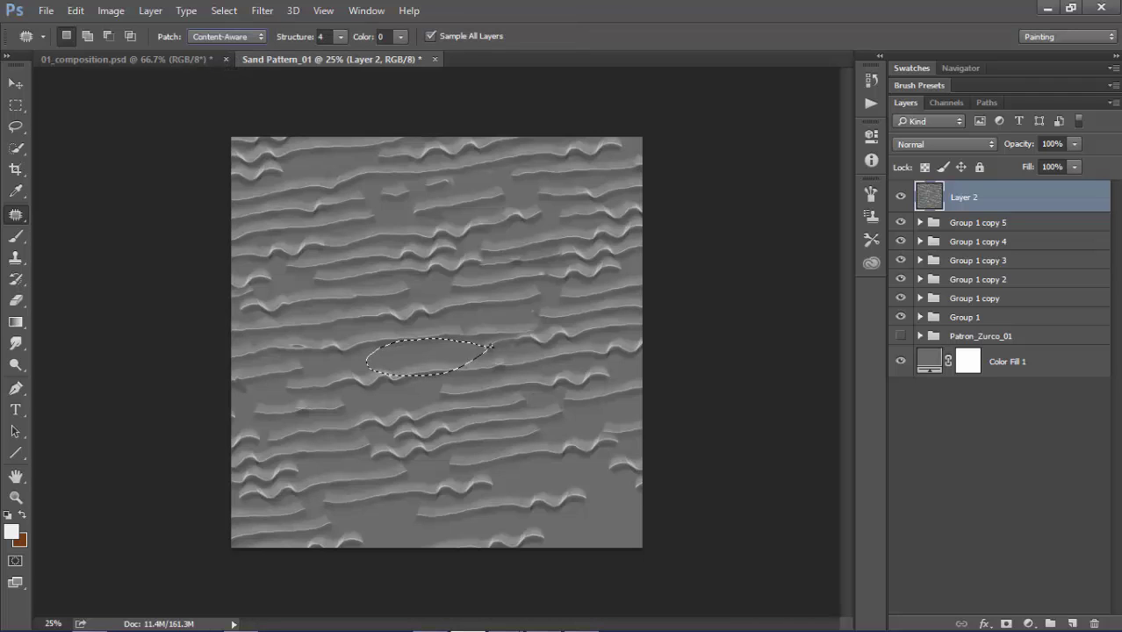
left_click_drag(421, 358, 522, 342)
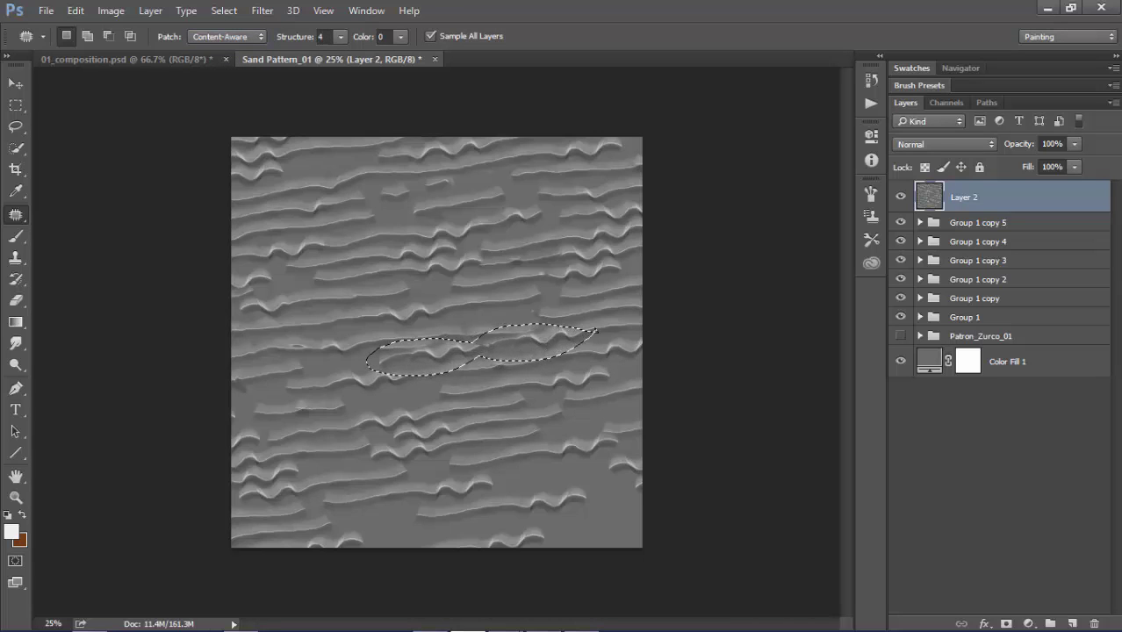
left_click_drag(591, 331, 492, 345)
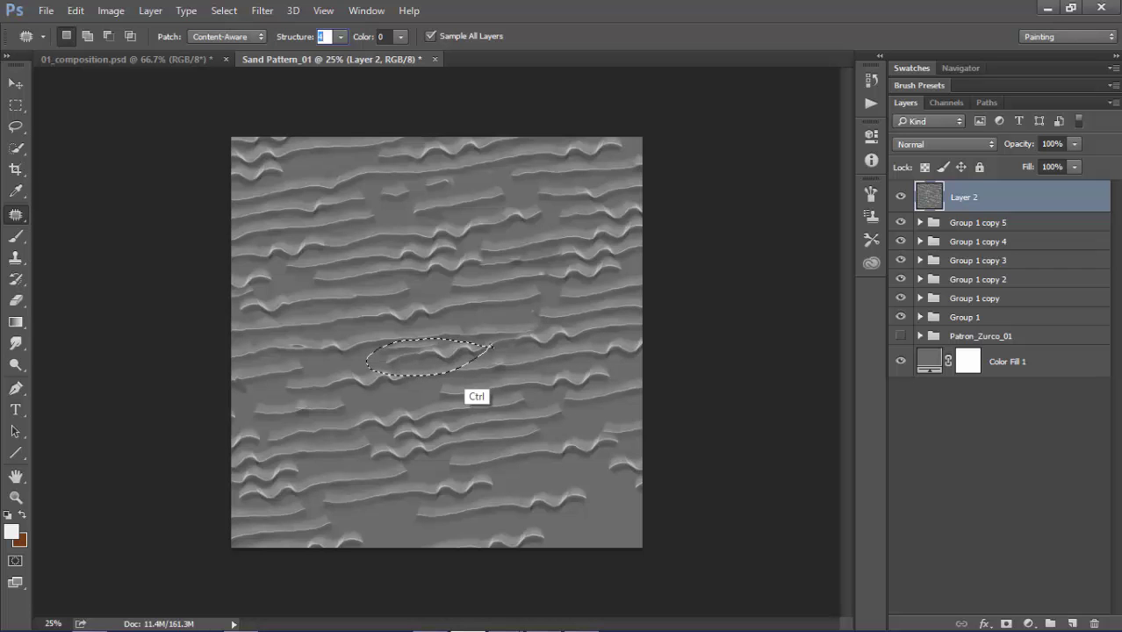
key("ctrl+s")
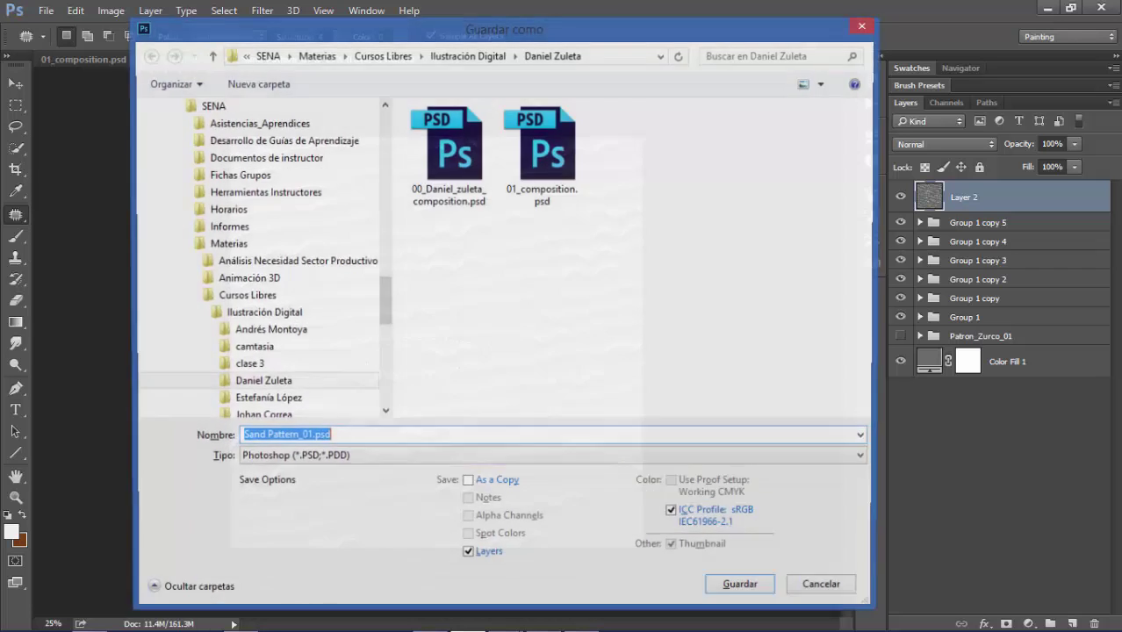
key("Return")
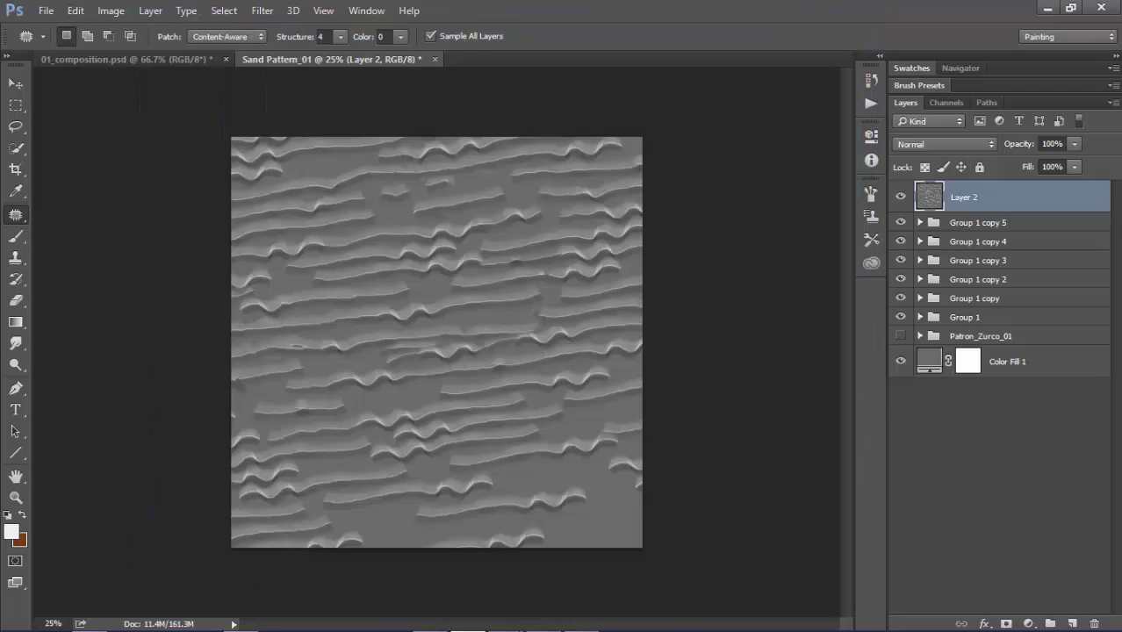
Crop the canvas to a smaller square around the central ripples with Delete Cropped Pixels on
key("c")
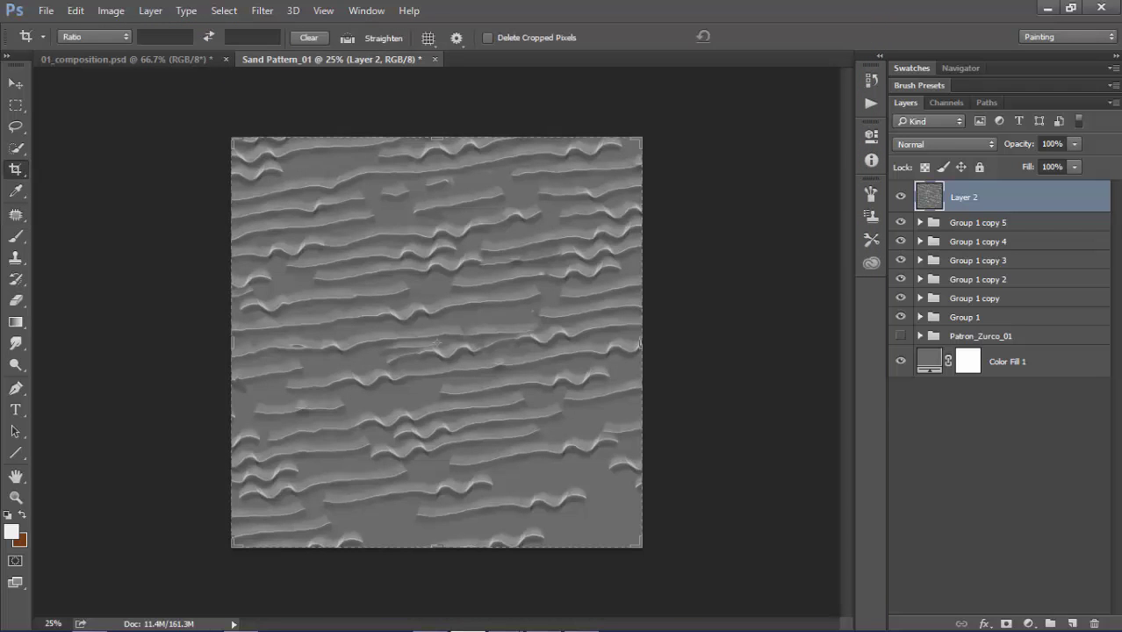
left_click_drag(437, 546, 436, 494)
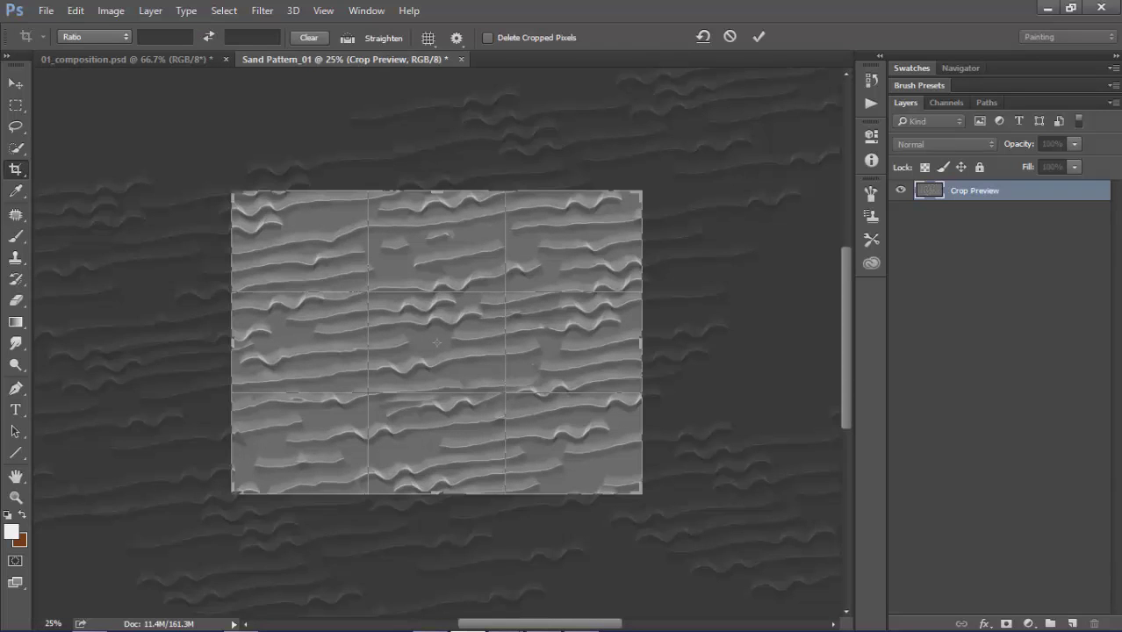
left_click(487, 38)
left_click_drag(437, 190, 436, 189)
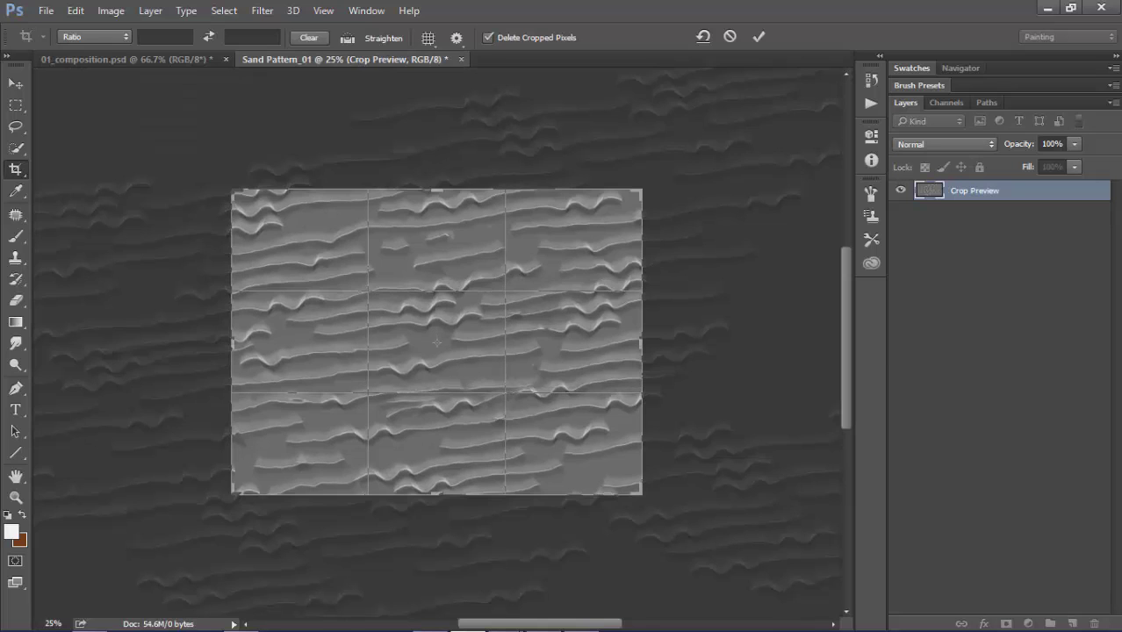
left_click_drag(642, 343, 585, 342)
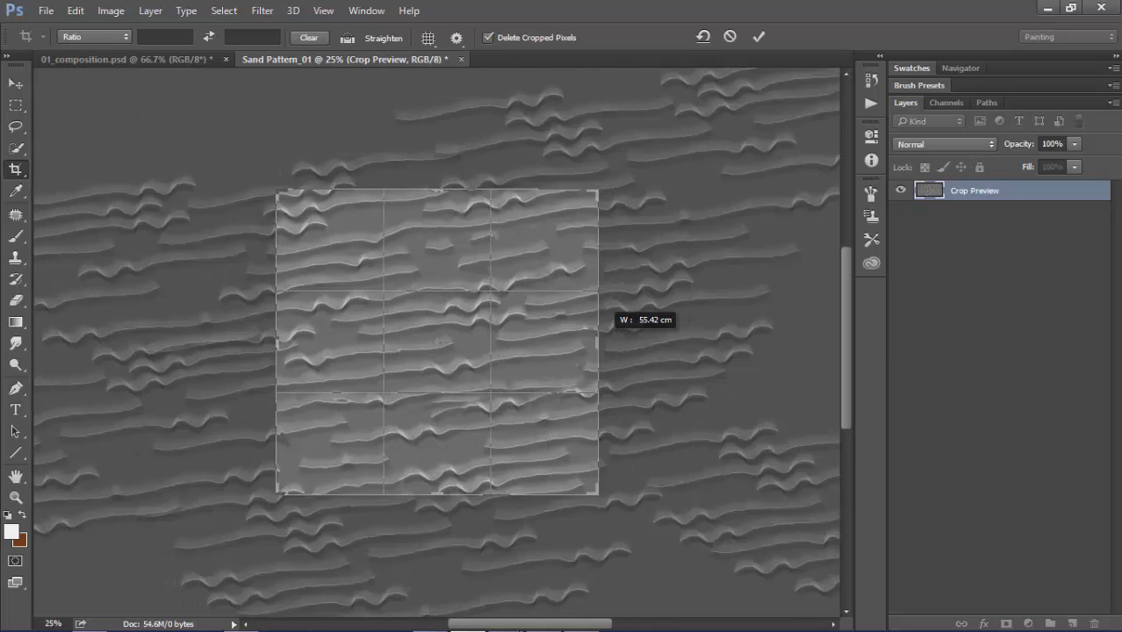
key("Return")
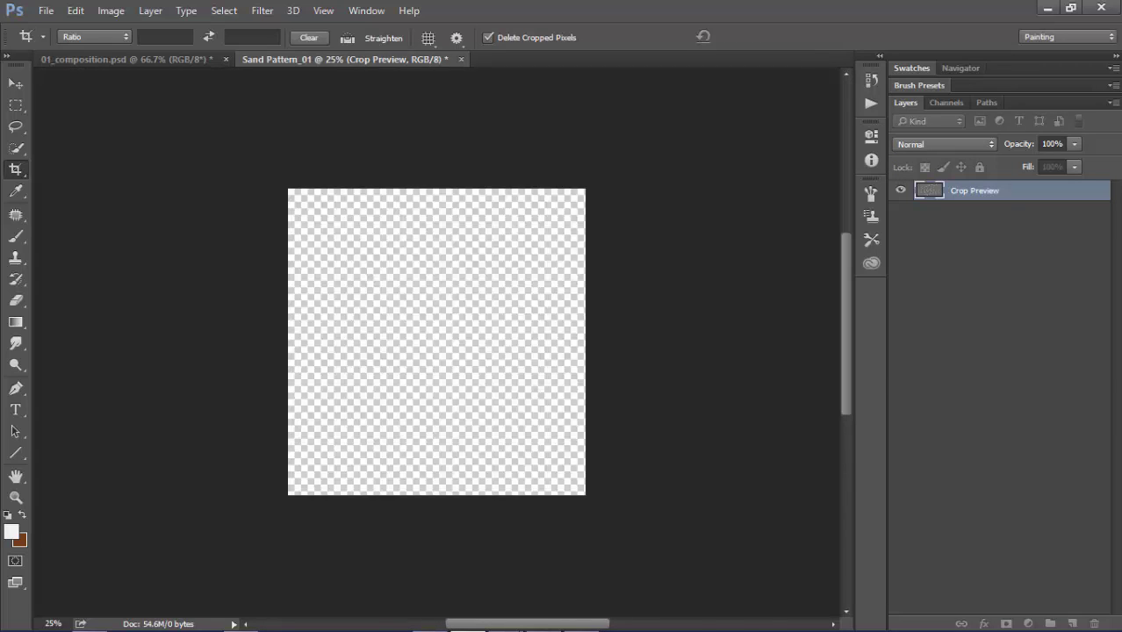
key("v")
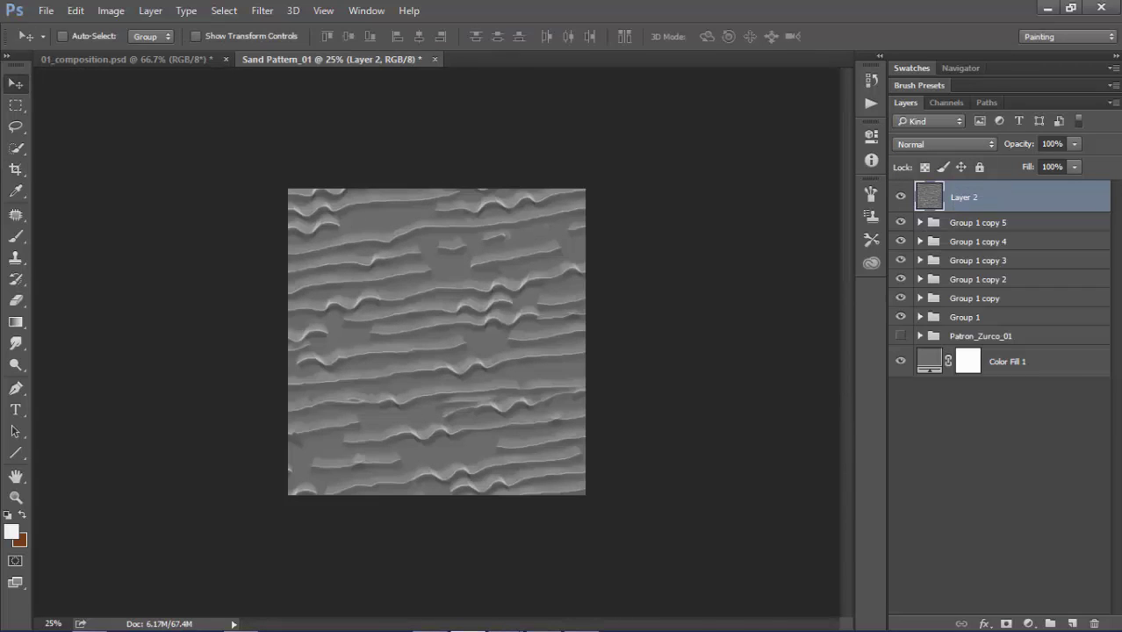
Apply Offset to the whole canvas: Horizontal +733, Vertical +708, Wrap Around
key("ctrl+a")
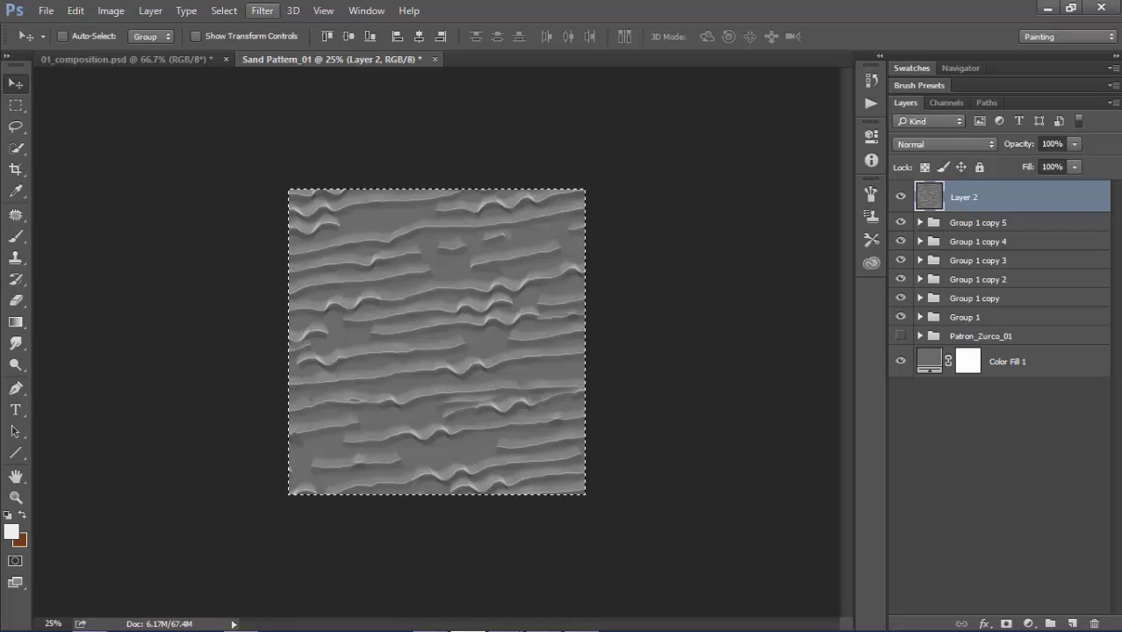
left_click(262, 10)
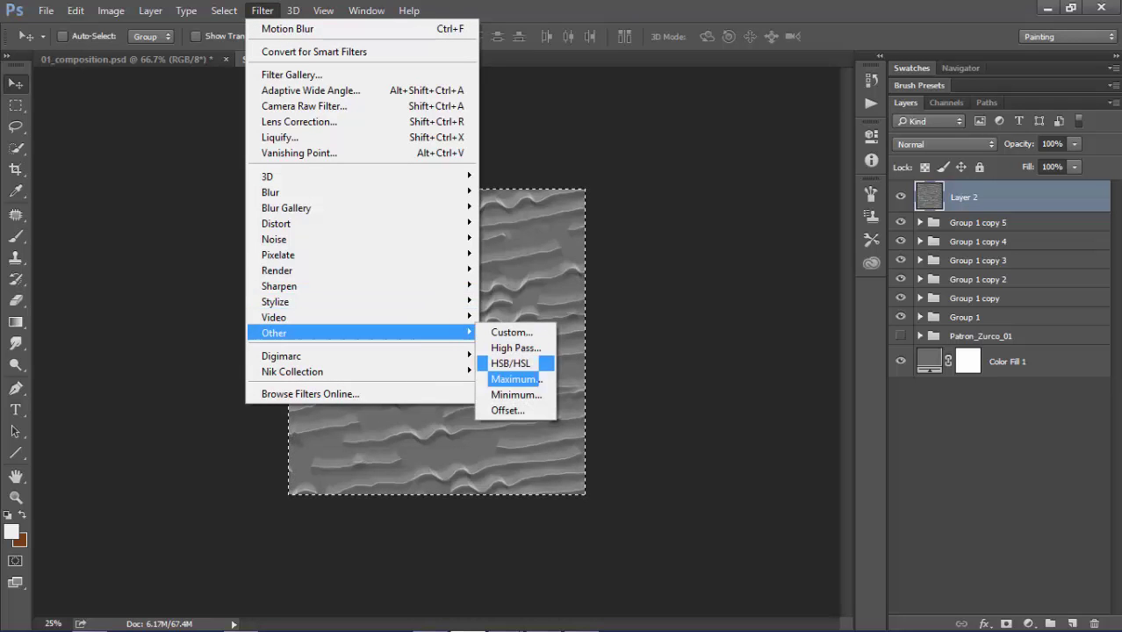
left_click(508, 410)
left_click_drag(562, 132, 801, 115)
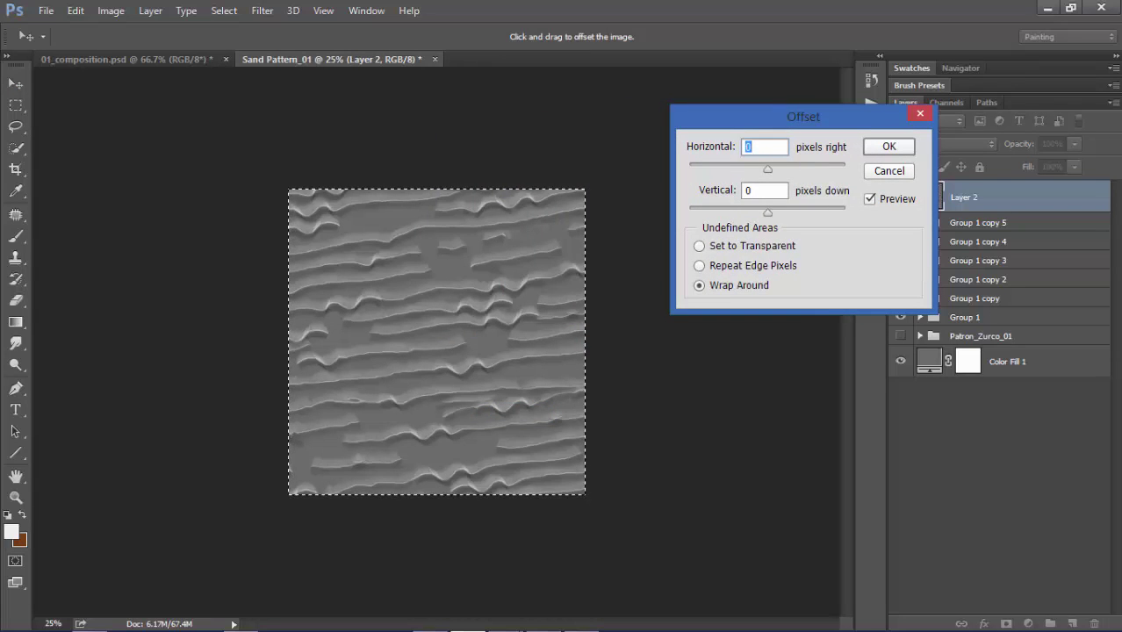
mouse_move(436, 342)
left_mouse_down()
mouse_move(535, 507)
mouse_move(536, 489)
mouse_move(597, 497)
left_mouse_up()
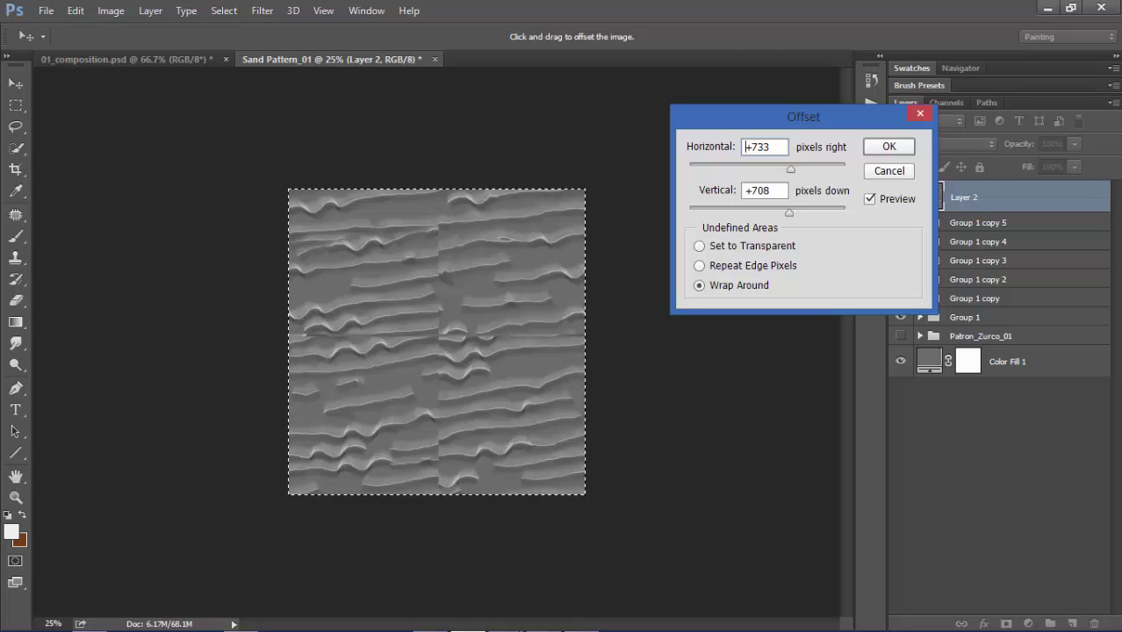
key("Return")
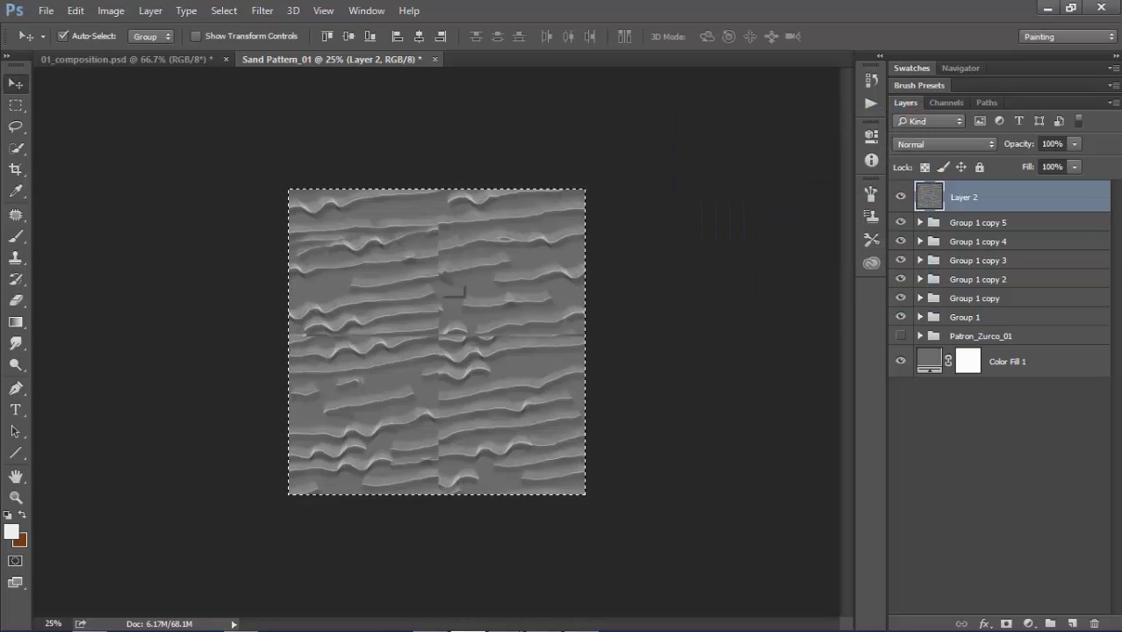
key("ctrl+d")
Polygon-lasso a cross around the vertical and horizontal centre seams and content-aware fill it
key("l")
mouse_move(425, 180)
left_mouse_down()
mouse_move(425, 352)
mouse_move(258, 365)
mouse_move(412, 365)
mouse_move(421, 394)
left_mouse_up()
left_click(422, 508)
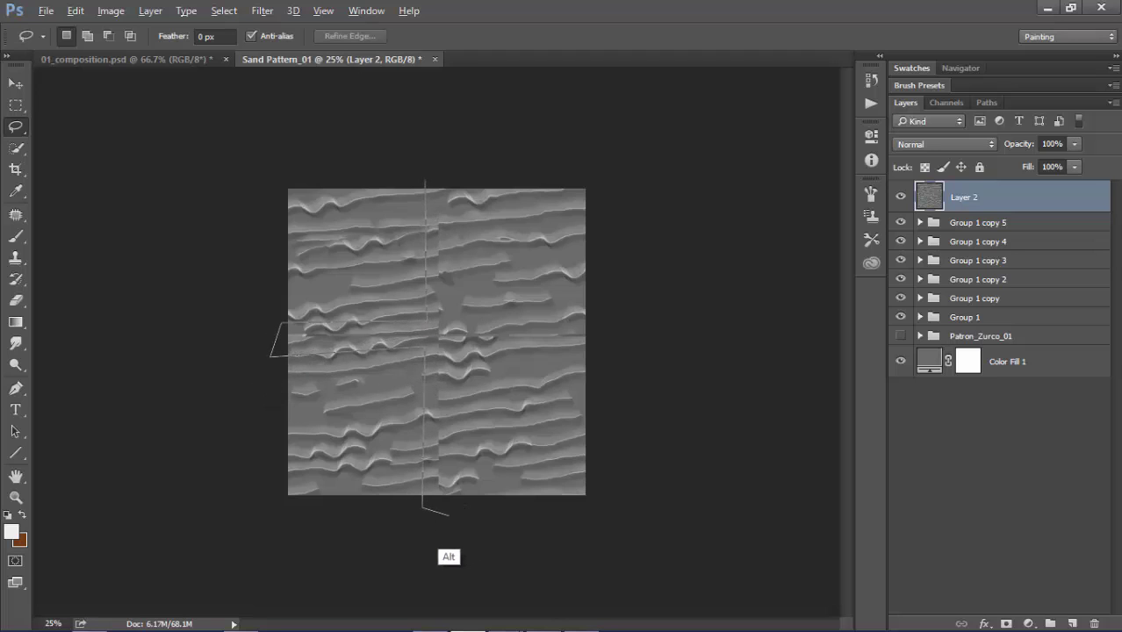
left_click(450, 515)
left_click(452, 344)
left_click(599, 341)
left_click(594, 318)
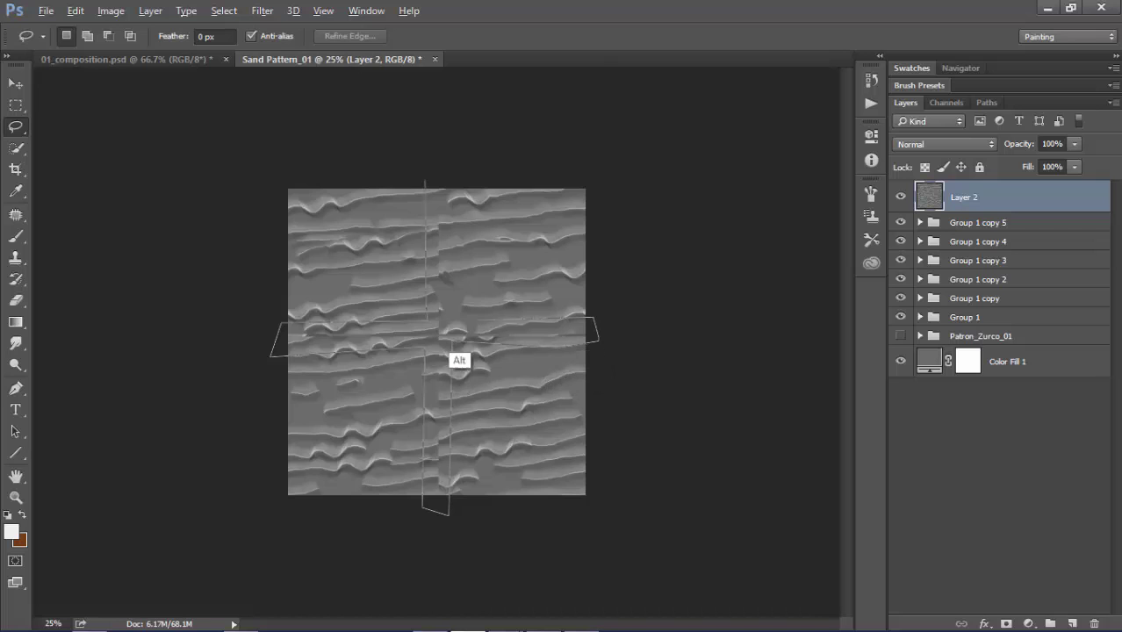
left_click(450, 318)
left_click(426, 211)
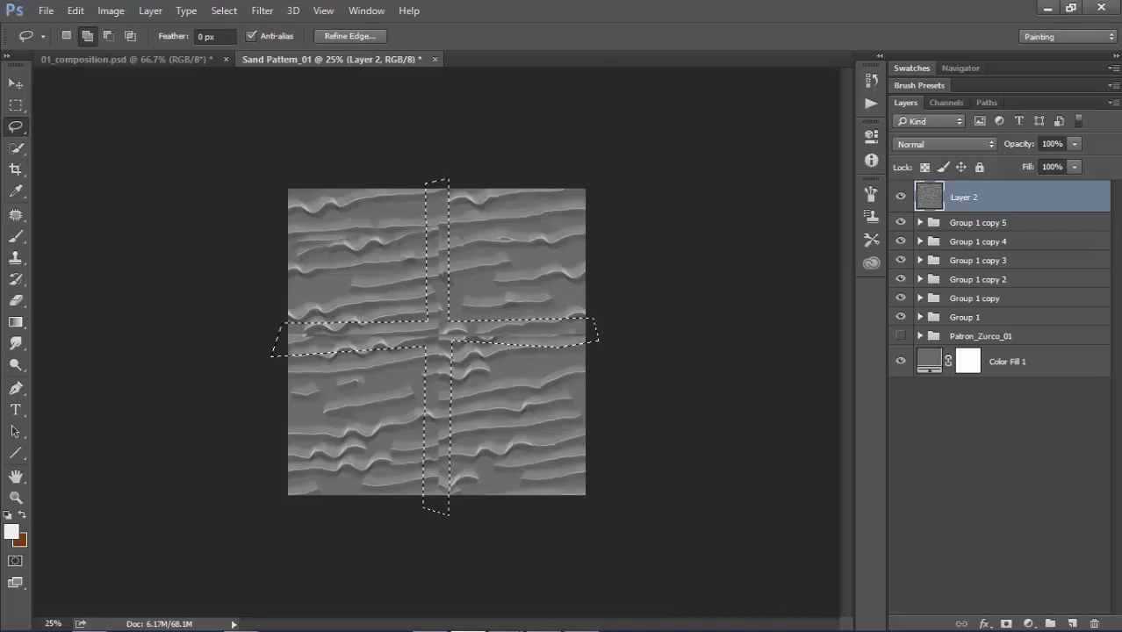
key("shift+F5")
key("Return")
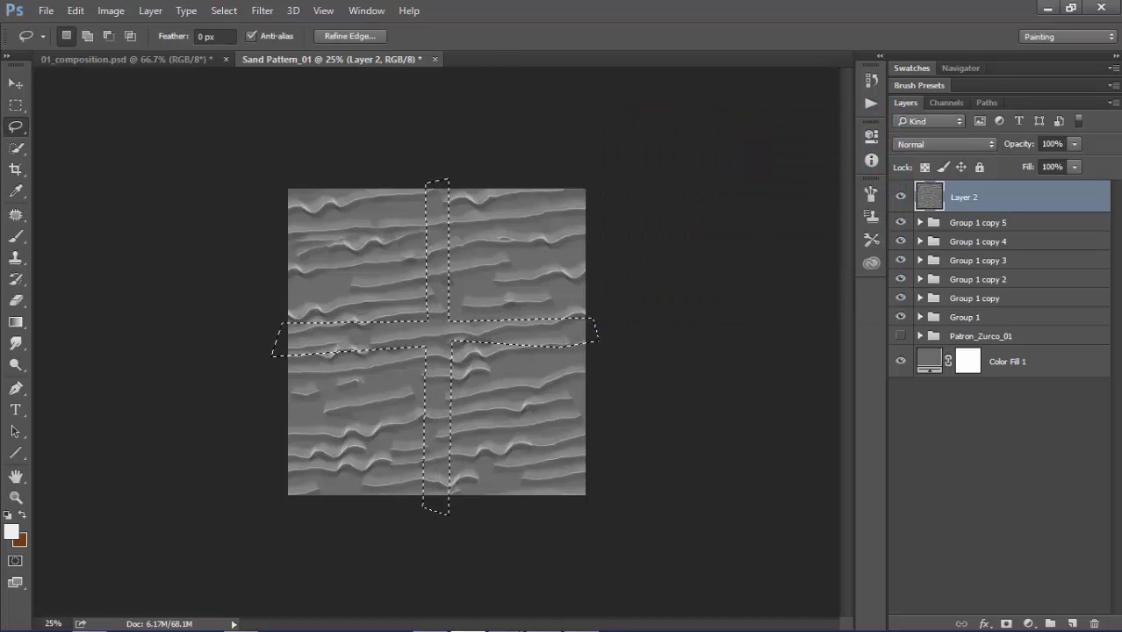
key("ctrl+d")
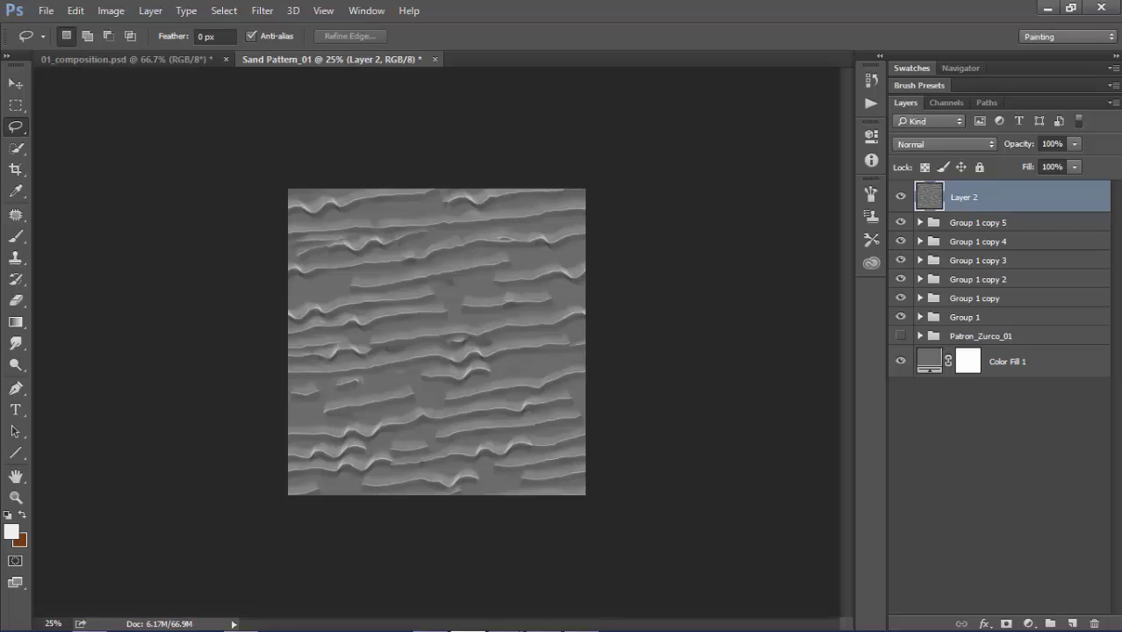
Select the entire sand texture, define it as pattern 'Arena_01', and switch to 01_composition.psd
key("ctrl+a")
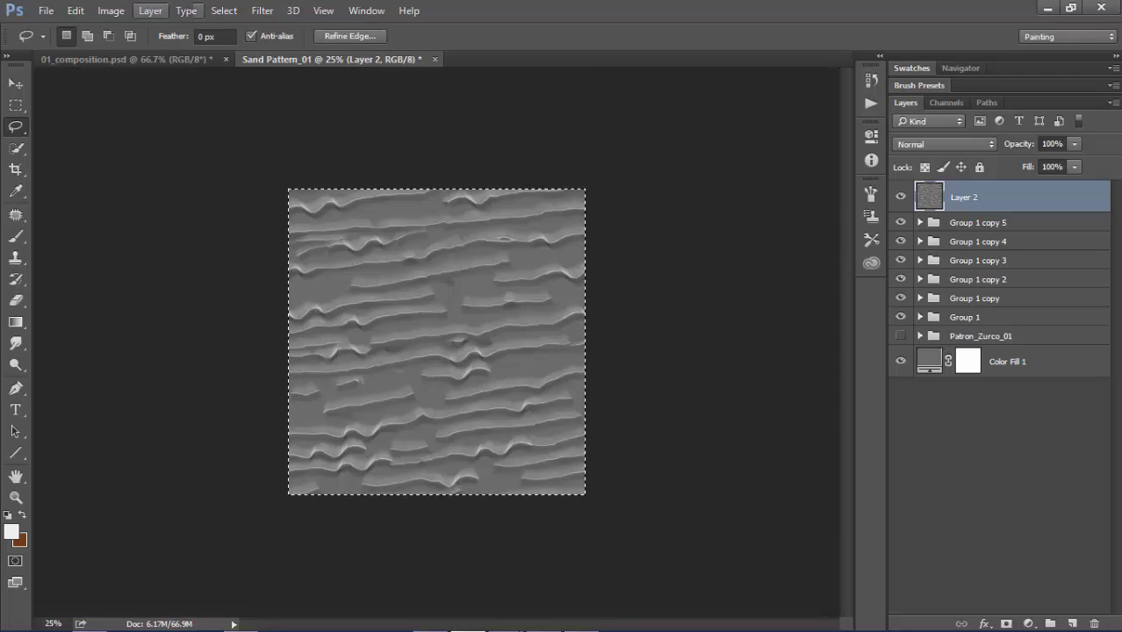
left_click(76, 11)
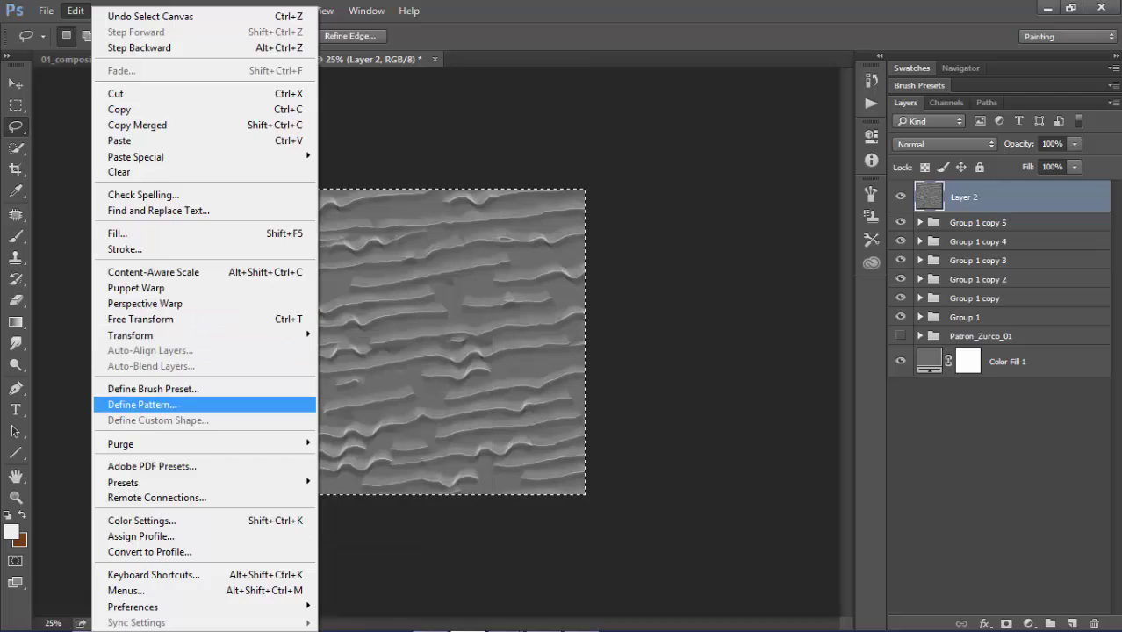
left_click(140, 404)
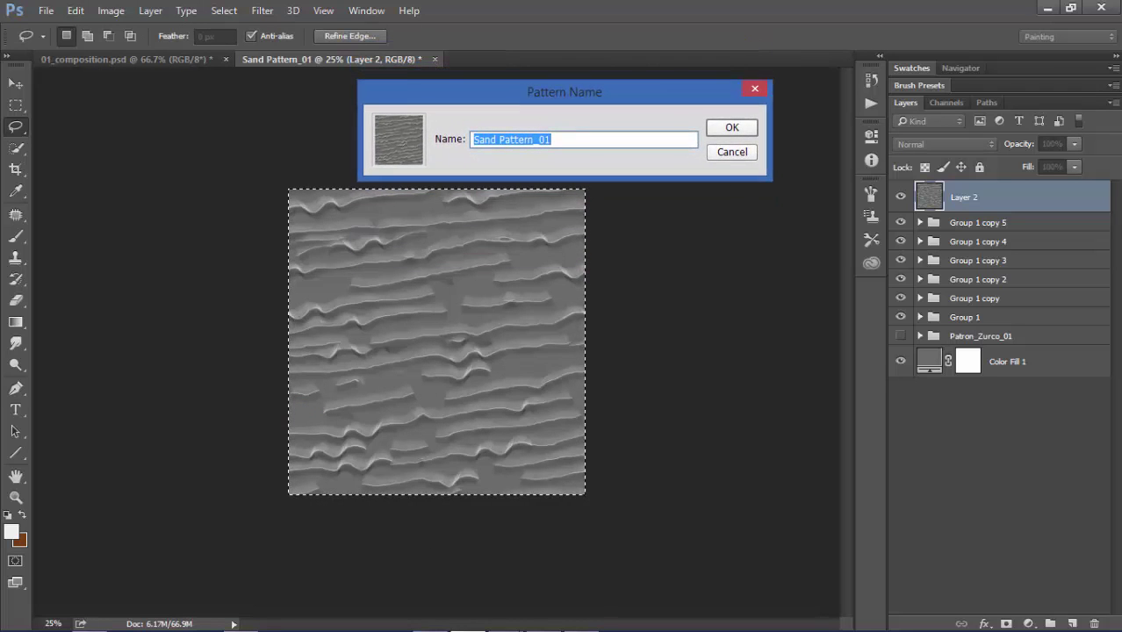
type("Arena_")
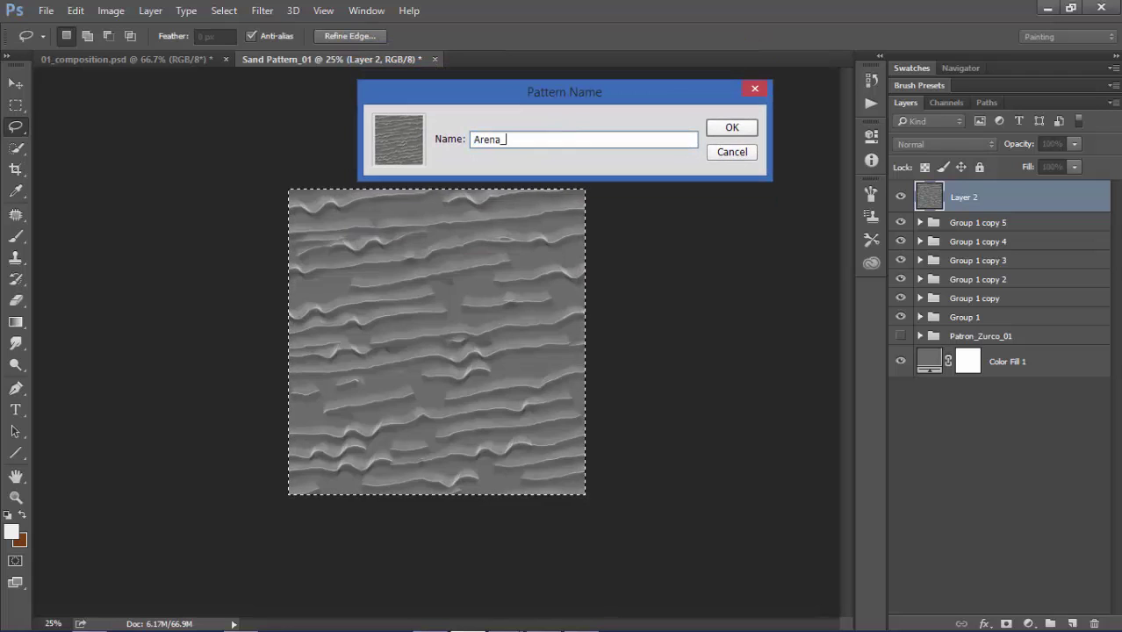
type("01")
key("Return")
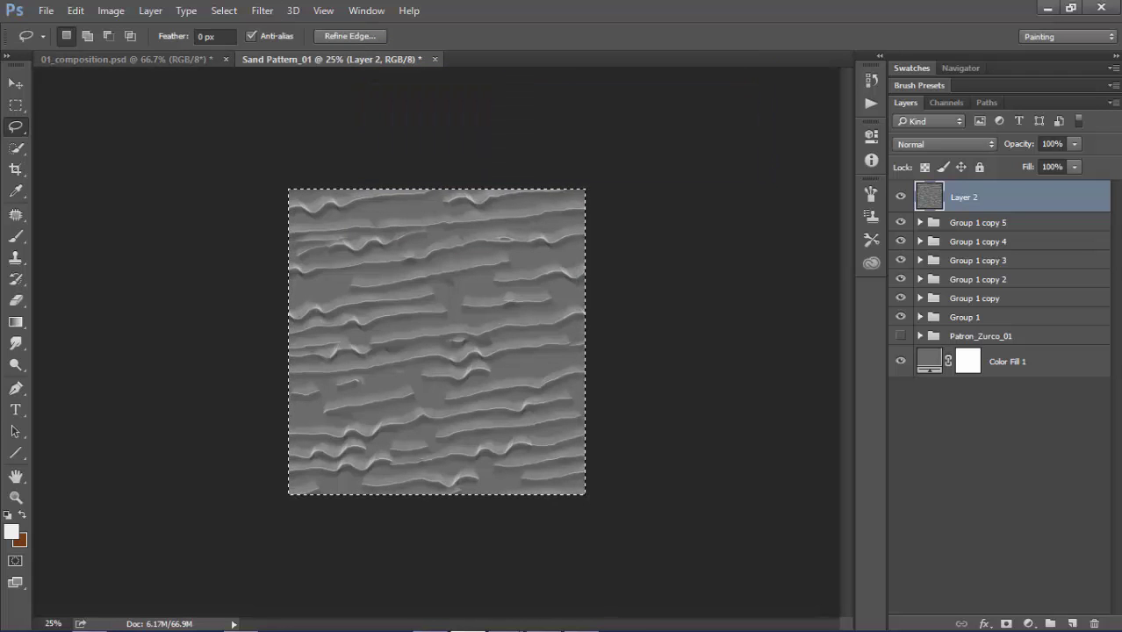
left_click(167, 58)
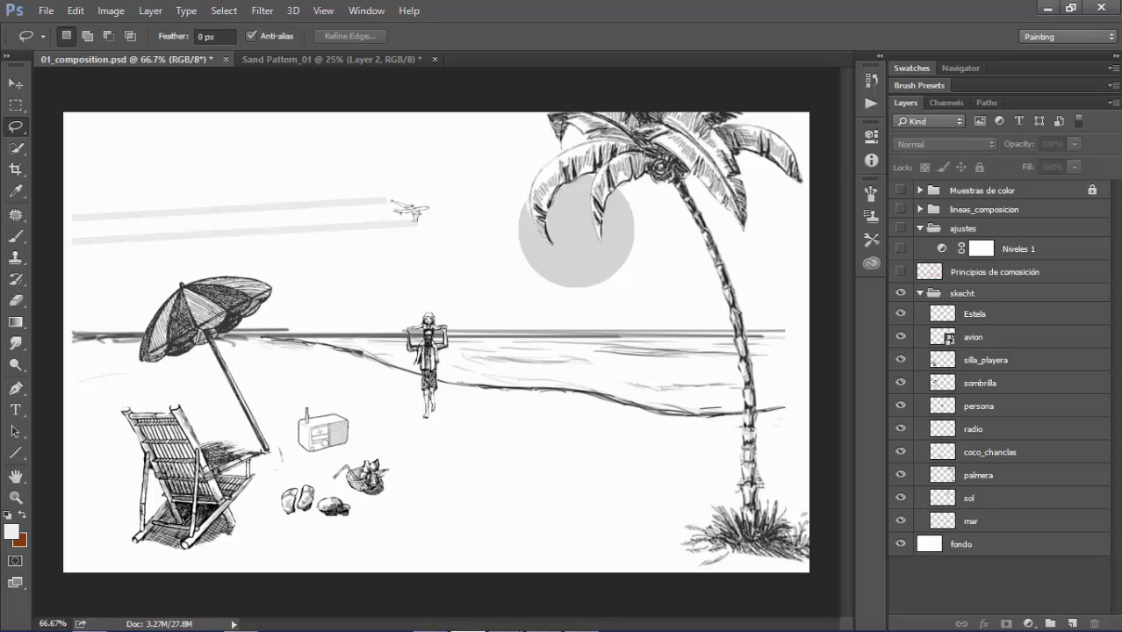
With fondo active, draw a square marquee over the left beach
left_click(962, 545)
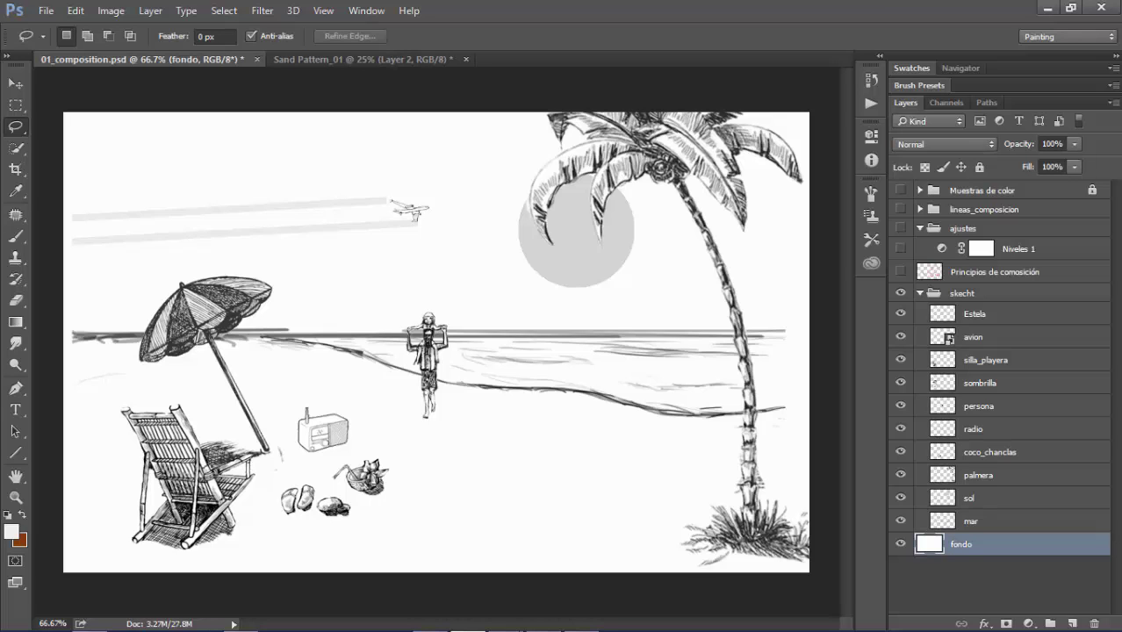
key("m")
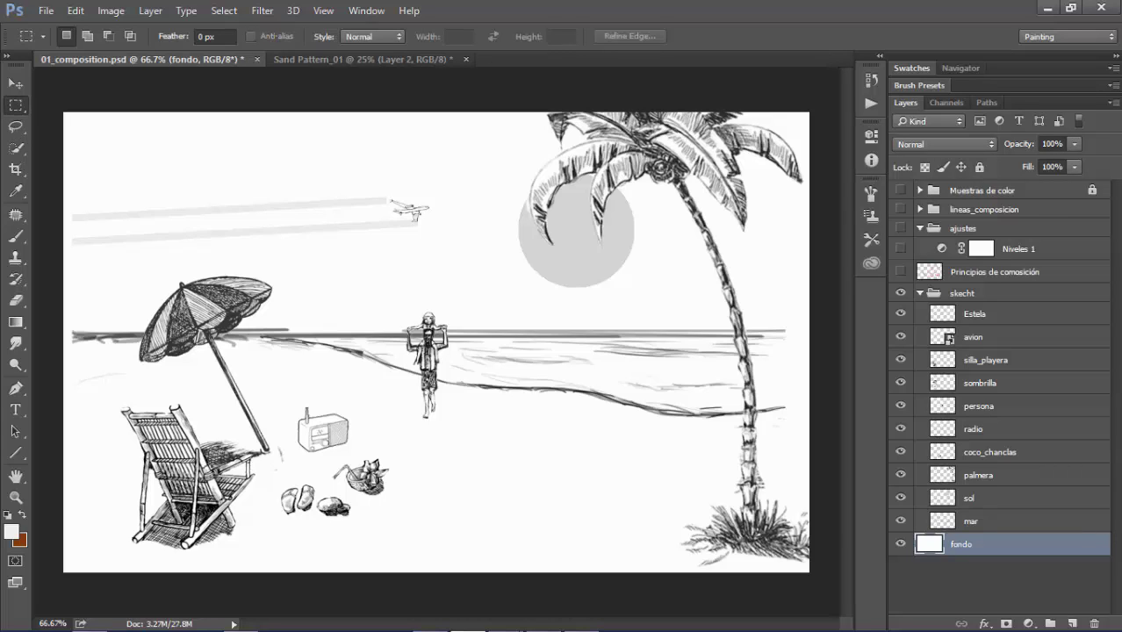
left_click_drag(156, 123, 781, 526)
Set the Paint Bucket to fill with the grey sand noise pattern
key("g")
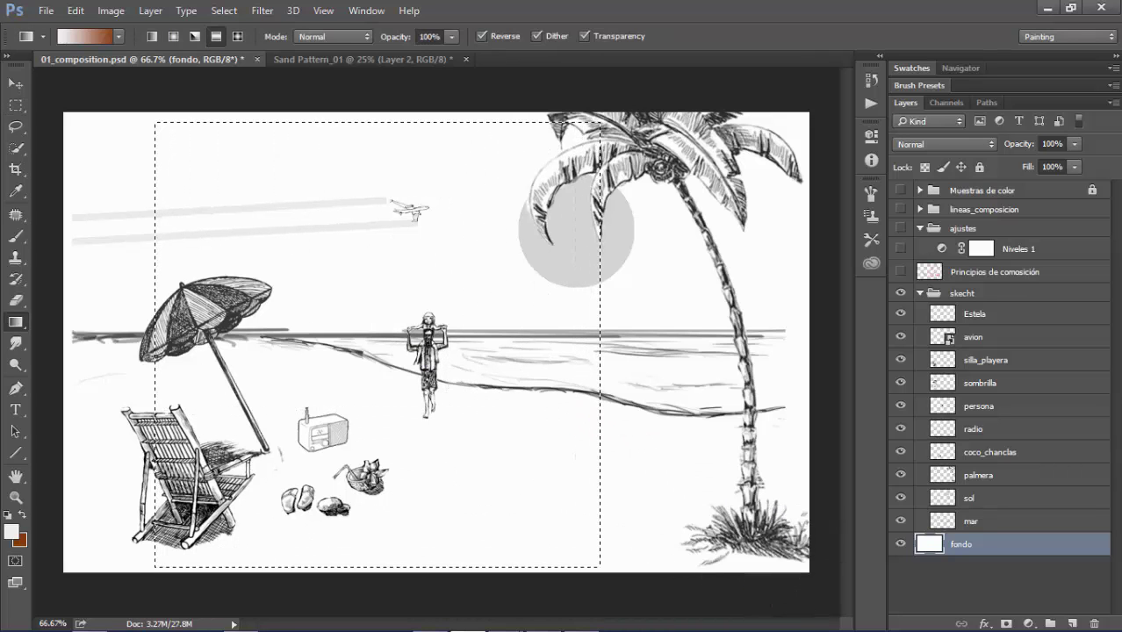
right_click(16, 323)
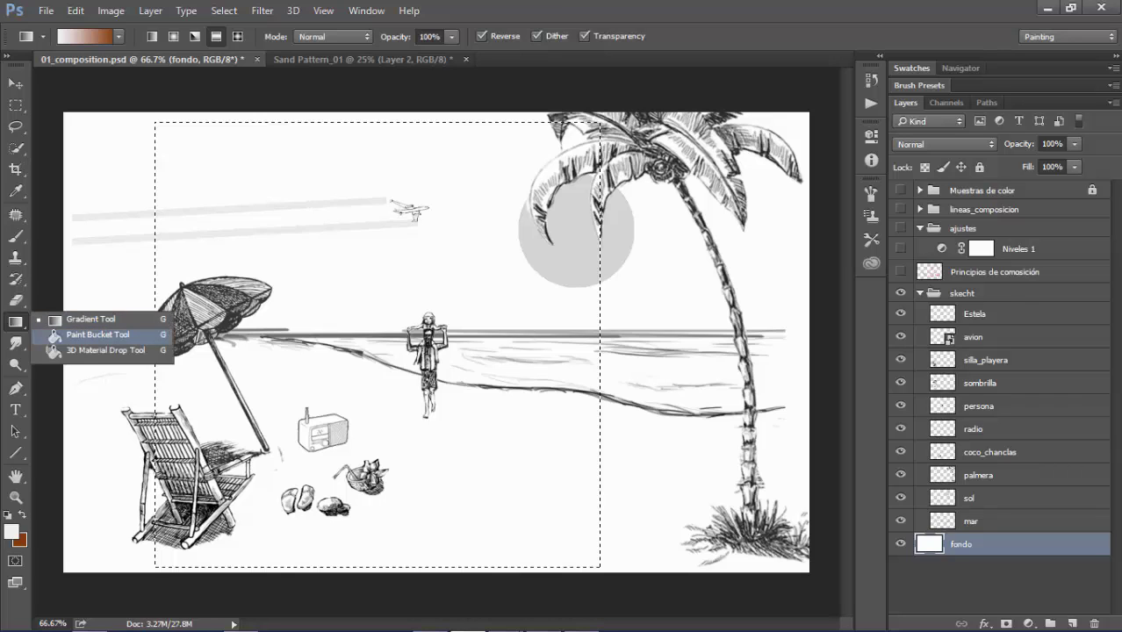
left_click(55, 335)
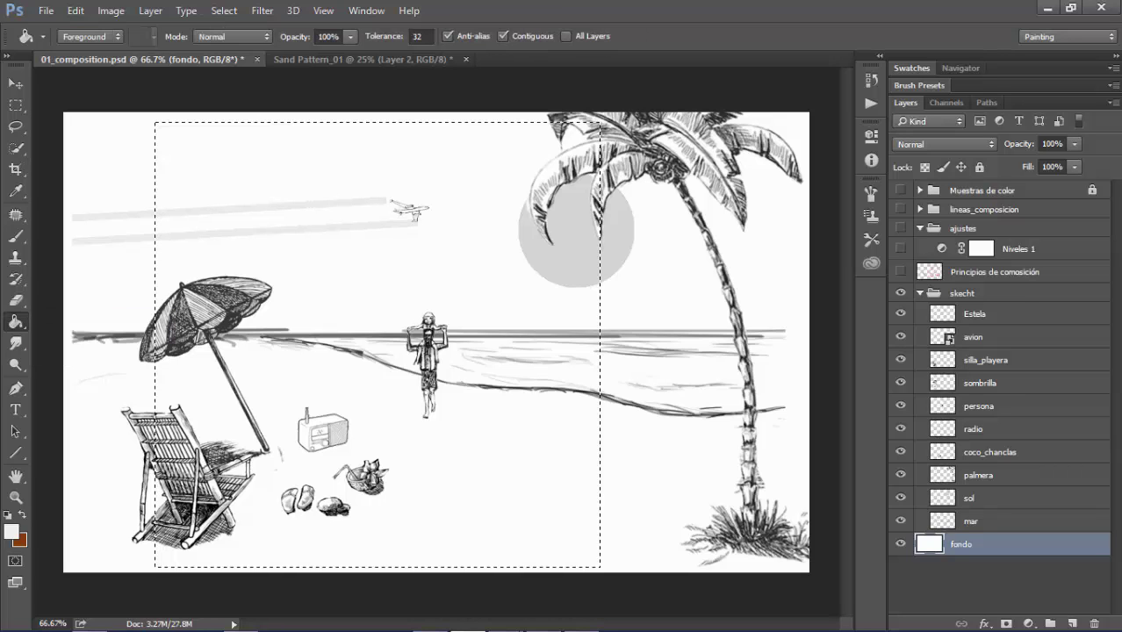
left_click(88, 36)
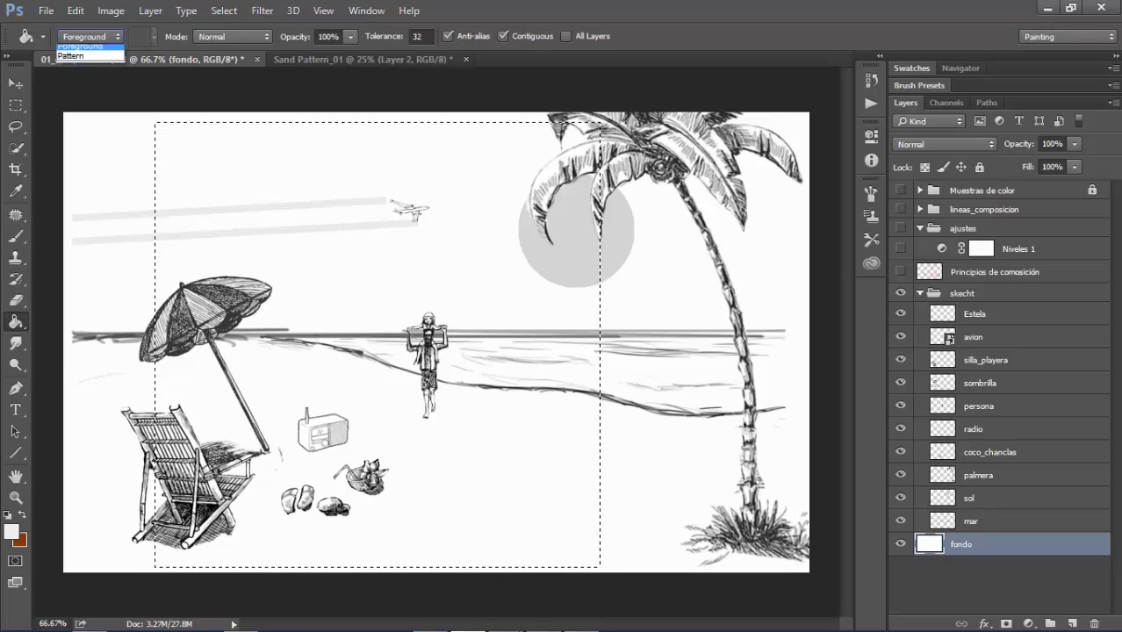
left_click(81, 59)
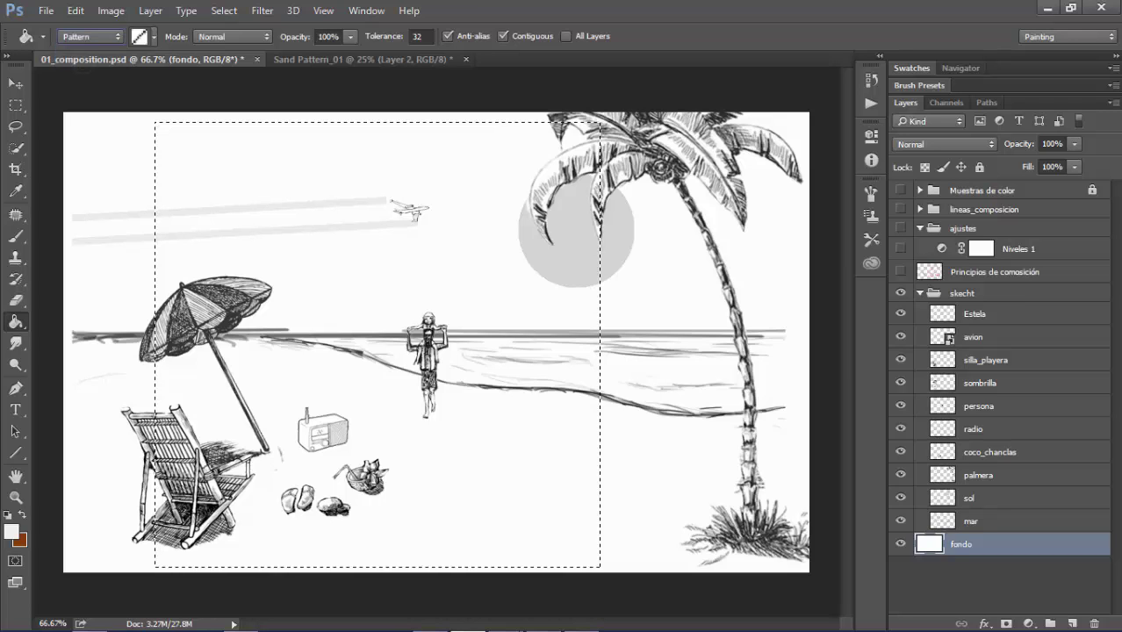
left_click(154, 36)
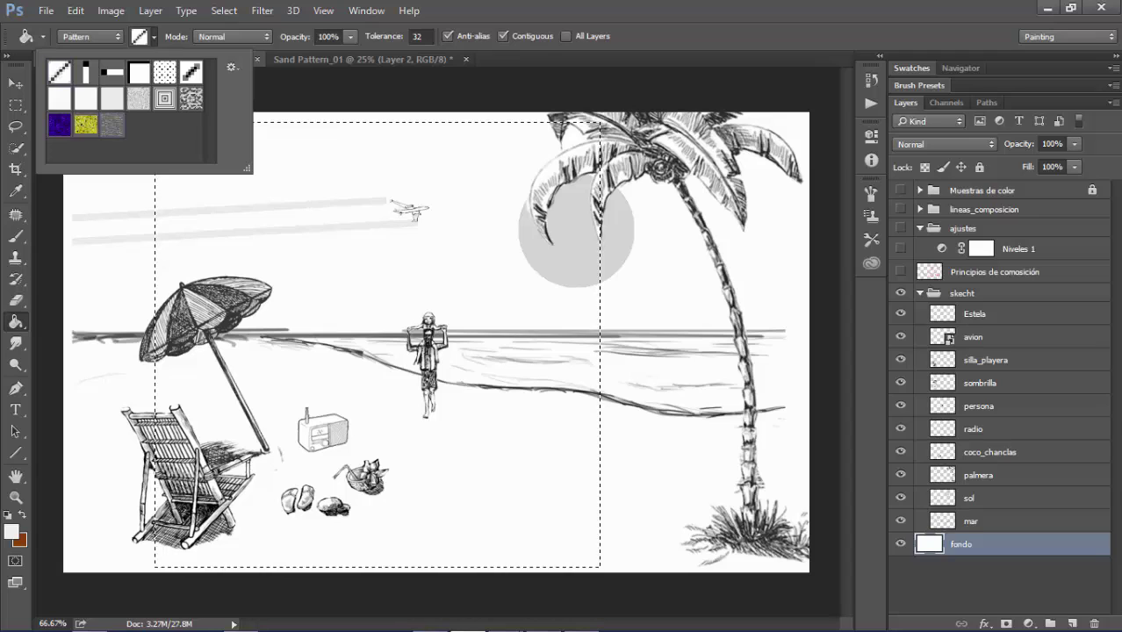
left_click(113, 125)
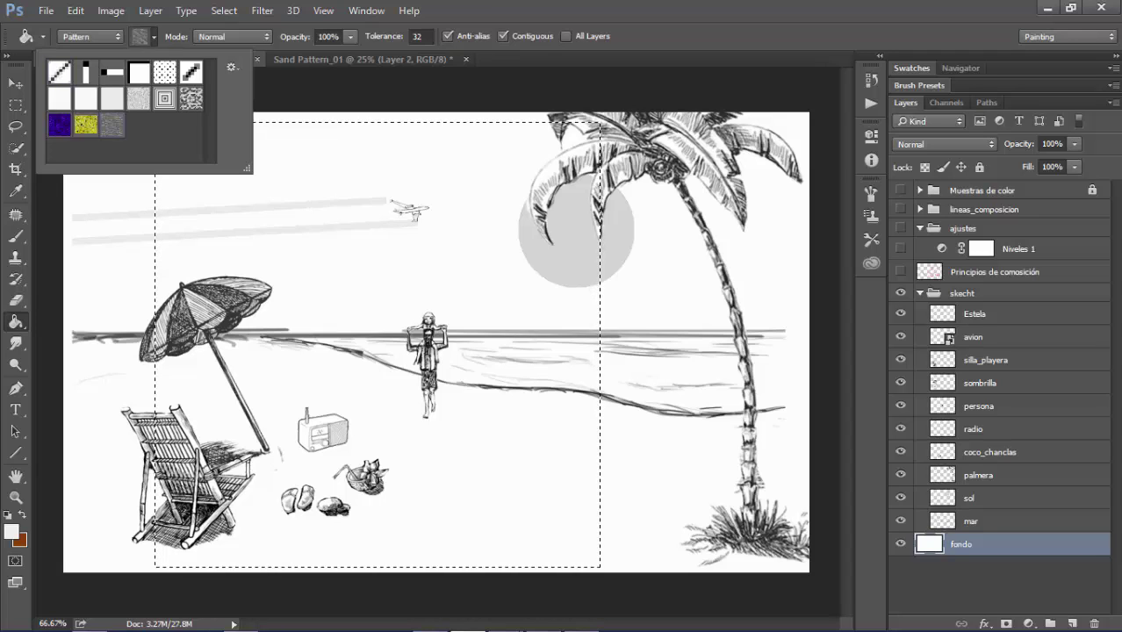
key("Return")
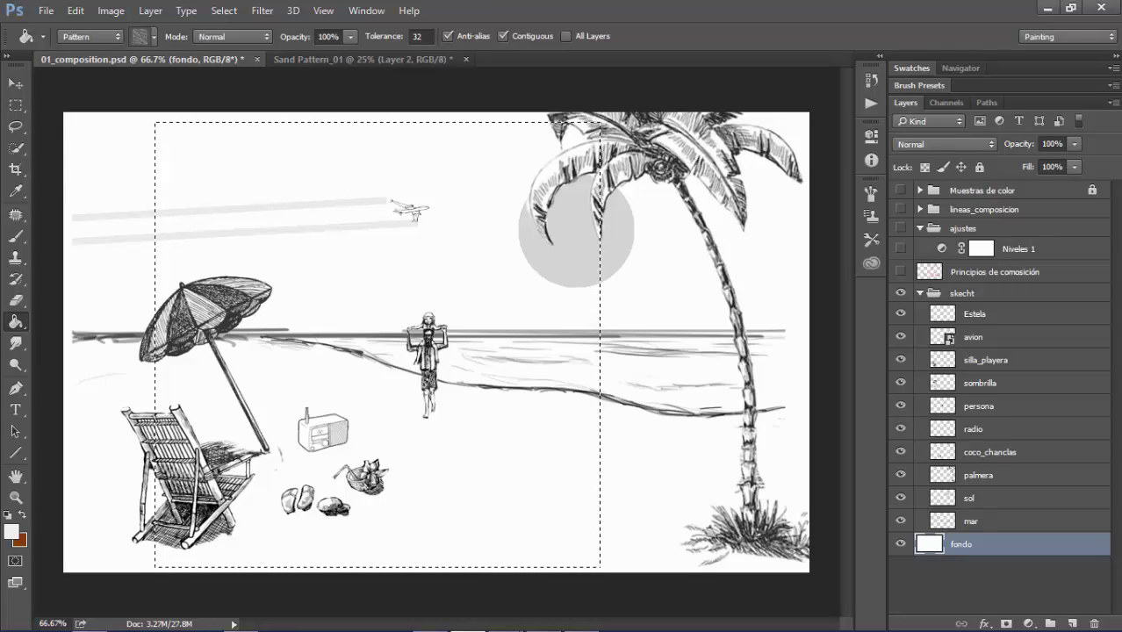
Add a new empty layer directly above fondo
key("alt+bracketright")
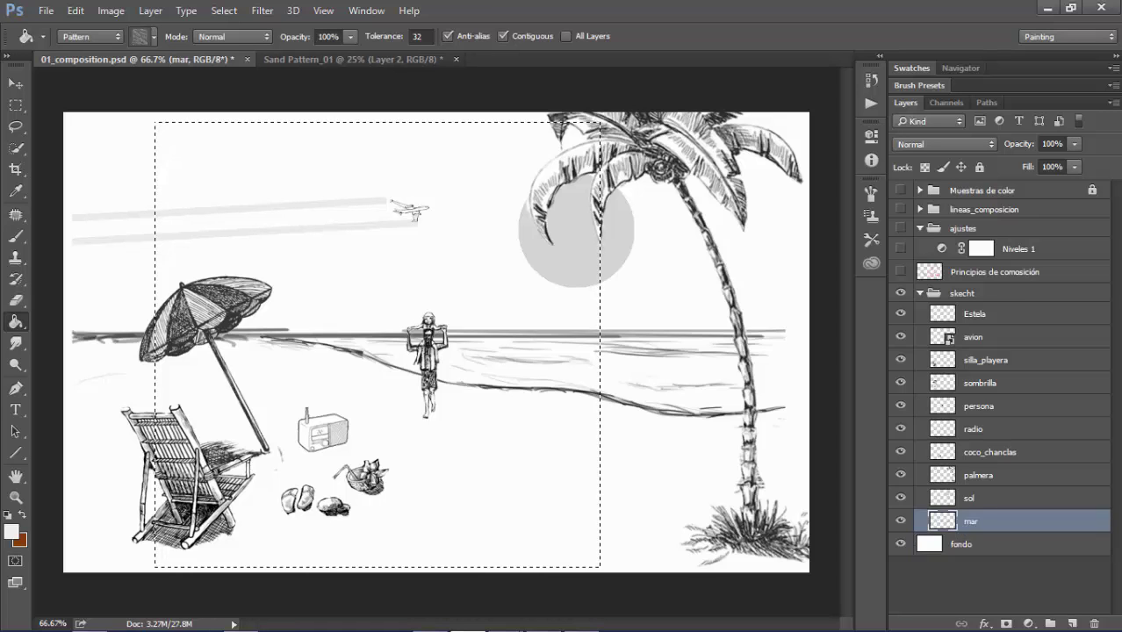
key("alt+bracketleft")
key("ctrl+shift+alt+n")
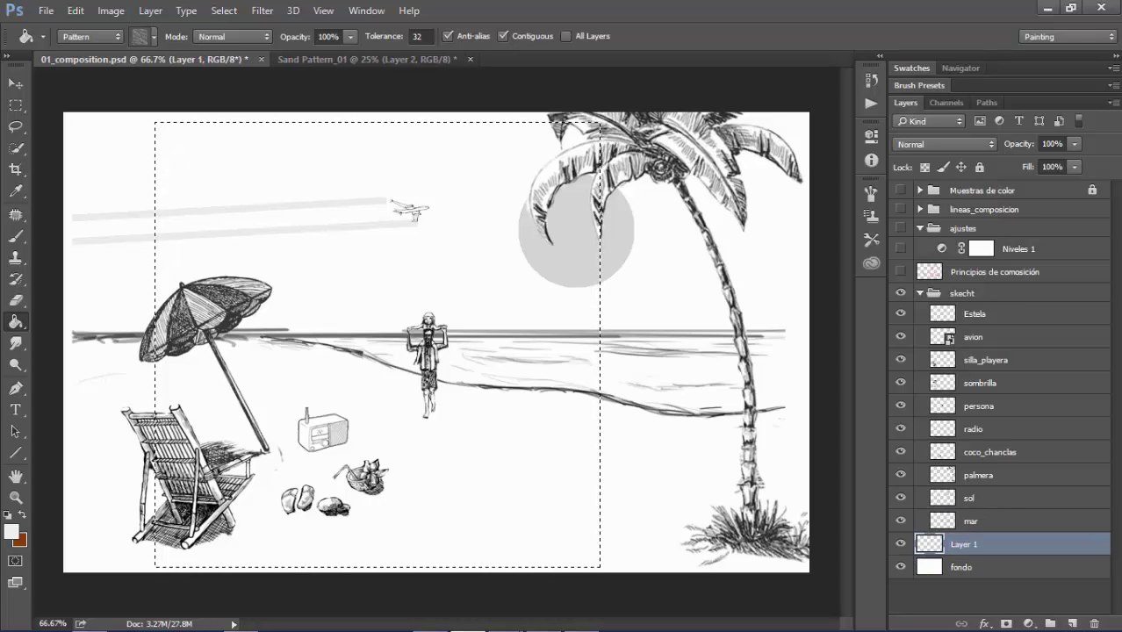
Fill the square selection on Layer 1 with the sand pattern and deselect
left_click(377, 342)
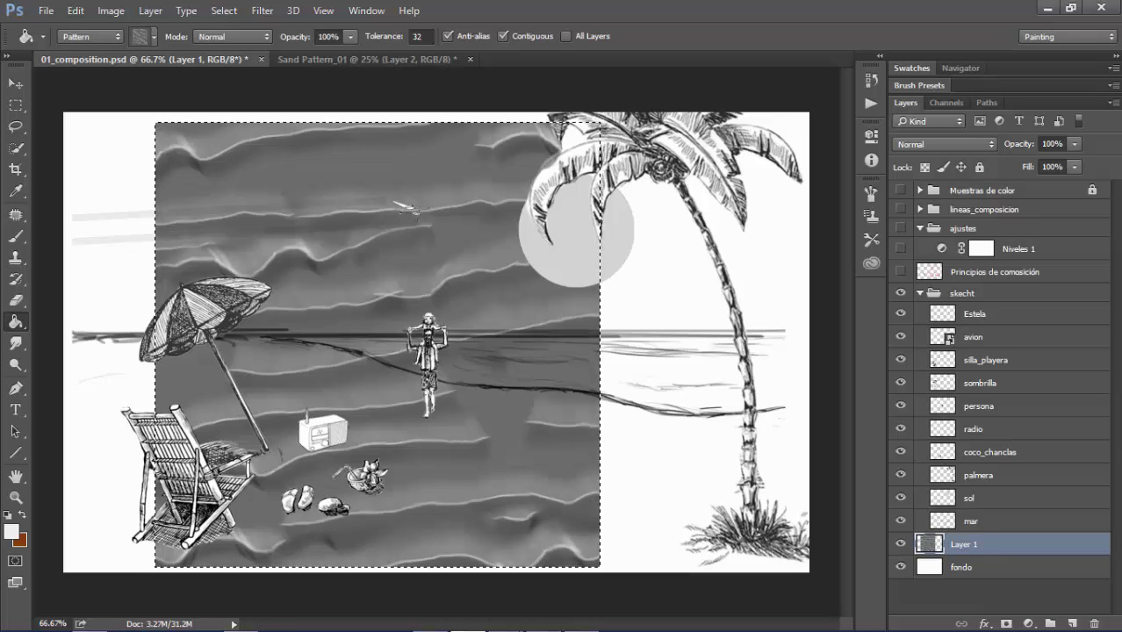
key("ctrl+d")
key("v")
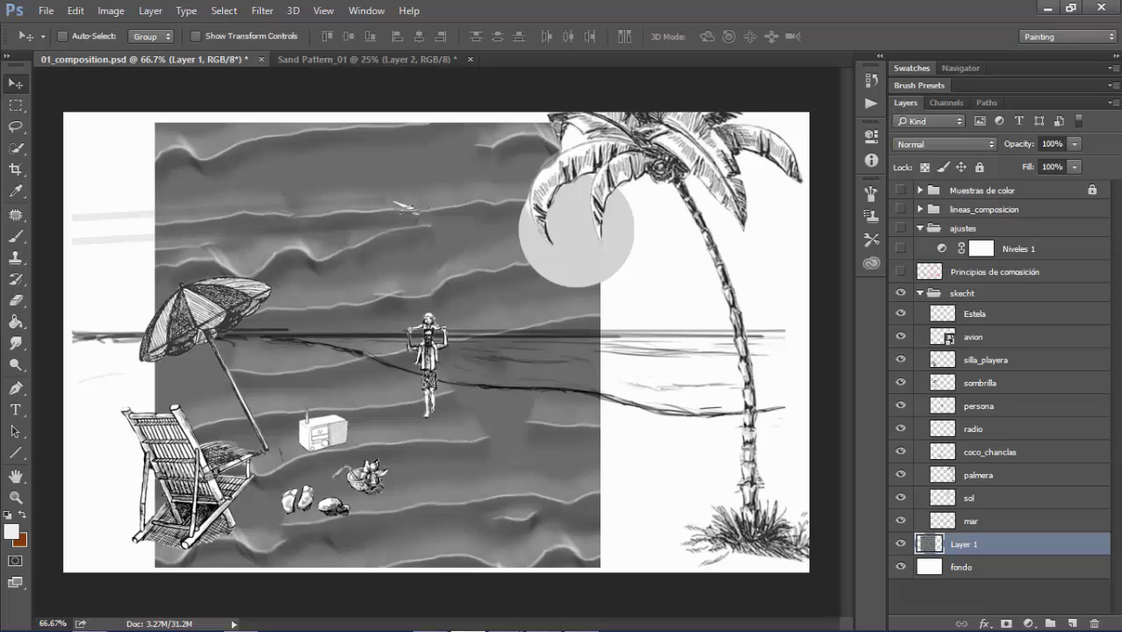
Add a sand Pattern Overlay to Layer 1 at 31% scale
double_click(1037, 544)
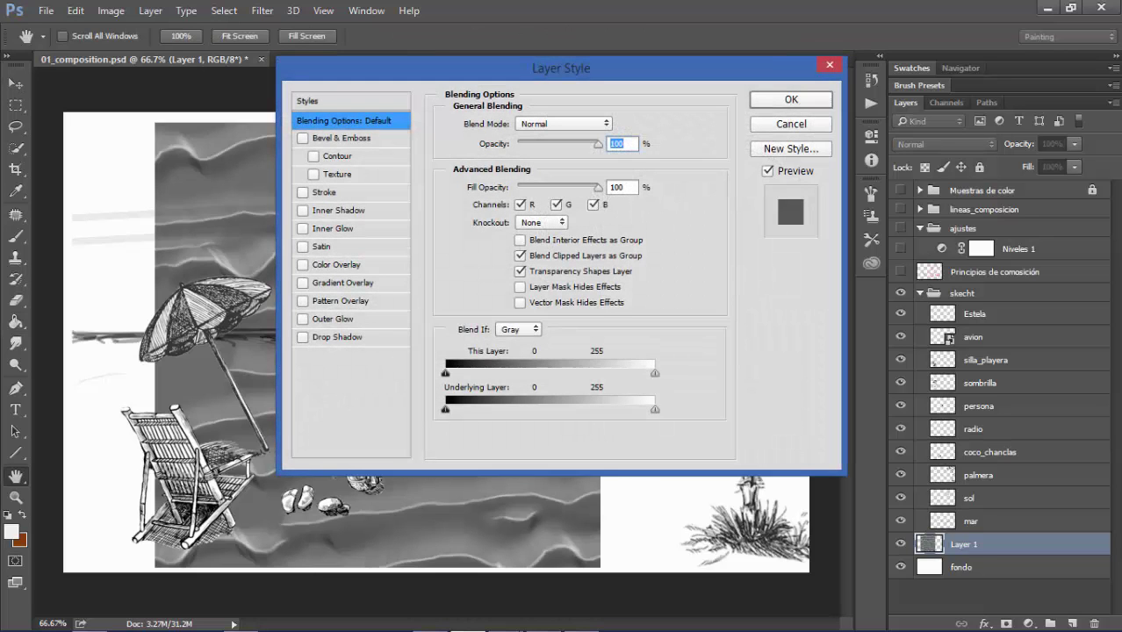
left_click_drag(562, 67, 919, 79)
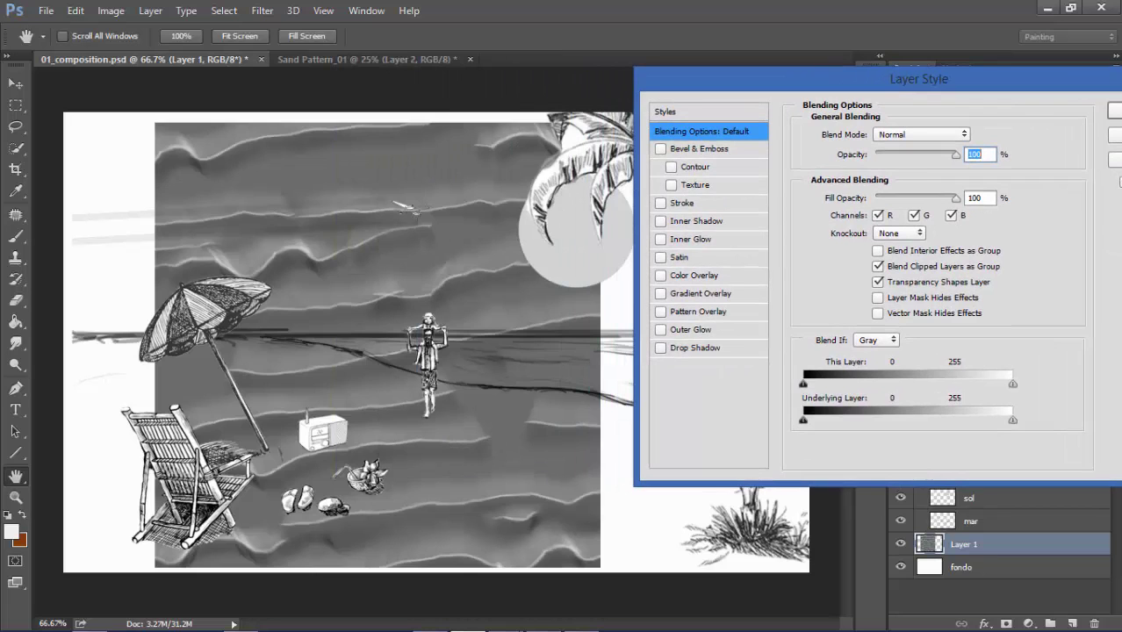
left_click(698, 312)
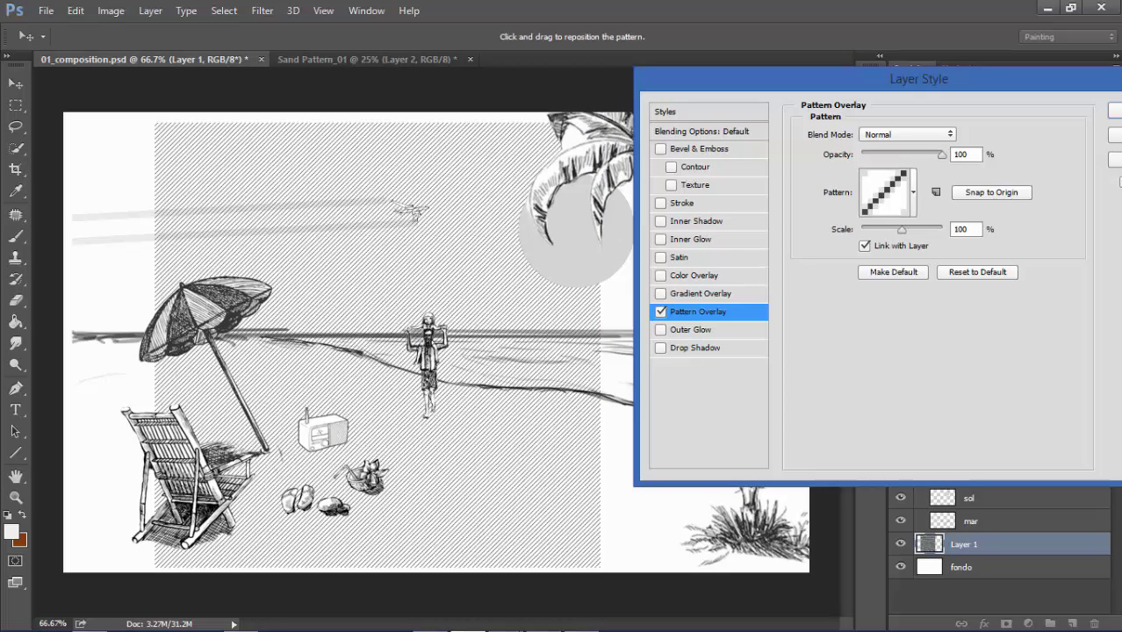
left_click(914, 192)
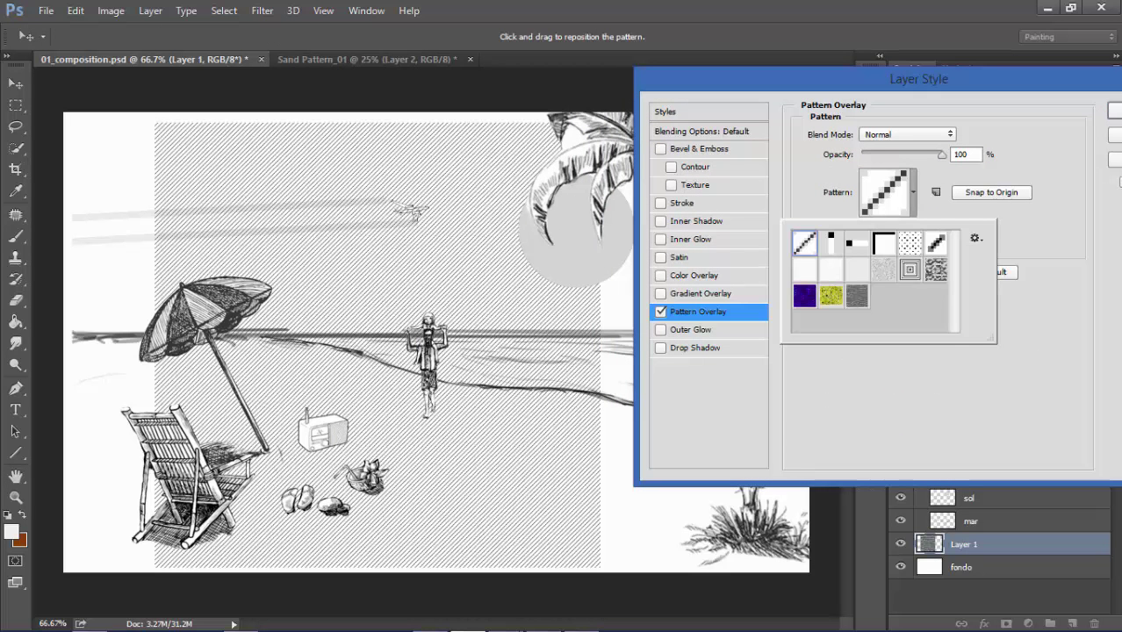
left_click(858, 296)
key("Return")
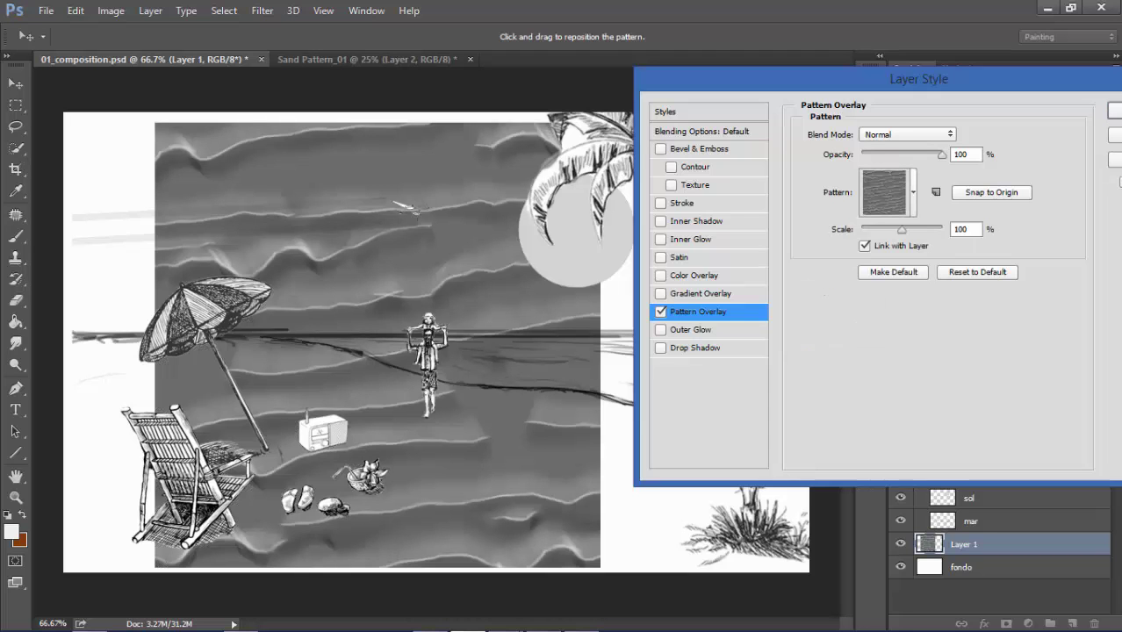
key("shift+Down")
key("shift+Down")
key("shift+Down")
key("shift+Down")
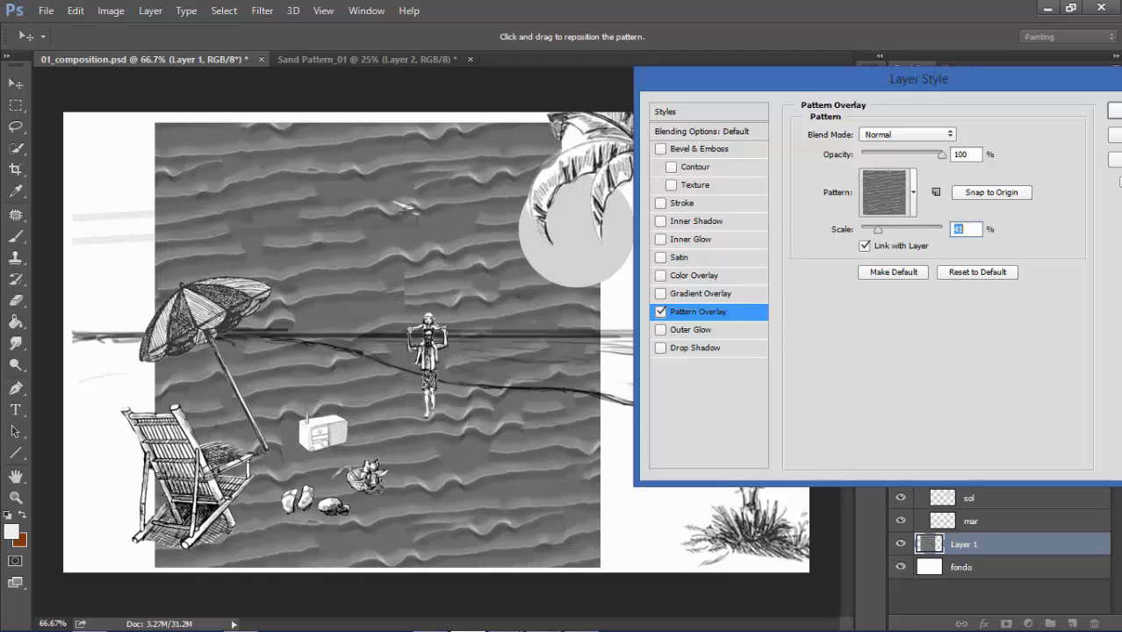
key("shift+Down")
key("shift+Down")
key("shift+Down")
key("Up")
key("Up")
key("Up")
key("Up")
key("Up")
key("Up")
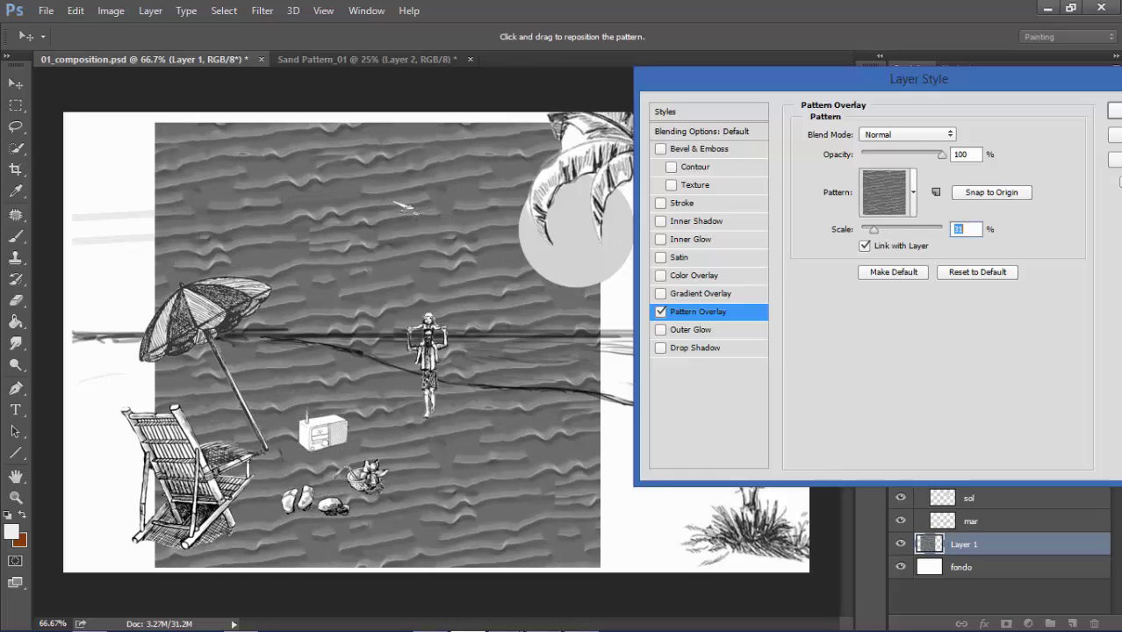
key("Up")
key("Up")
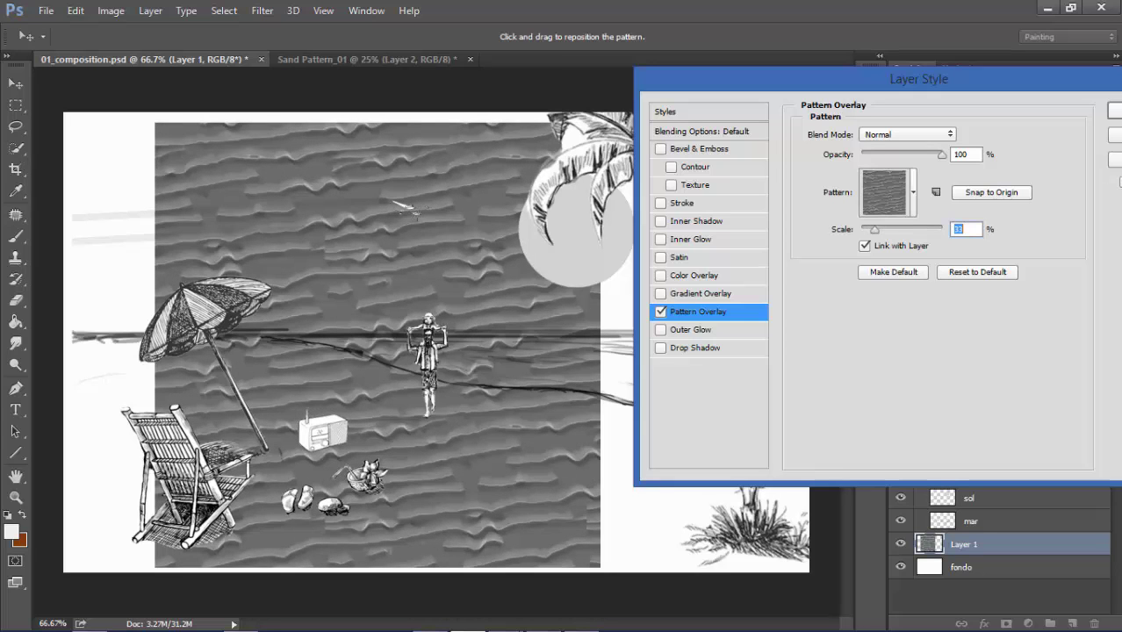
key("Return")
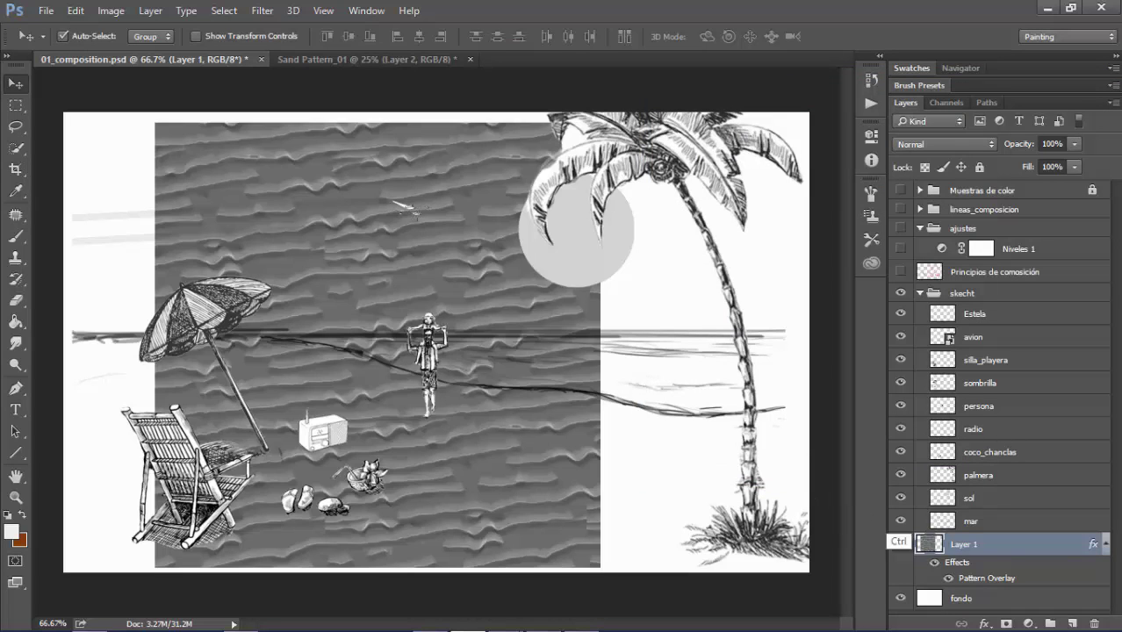
Convert Layer 1 to a smart object and then rasterize it
right_click(975, 544)
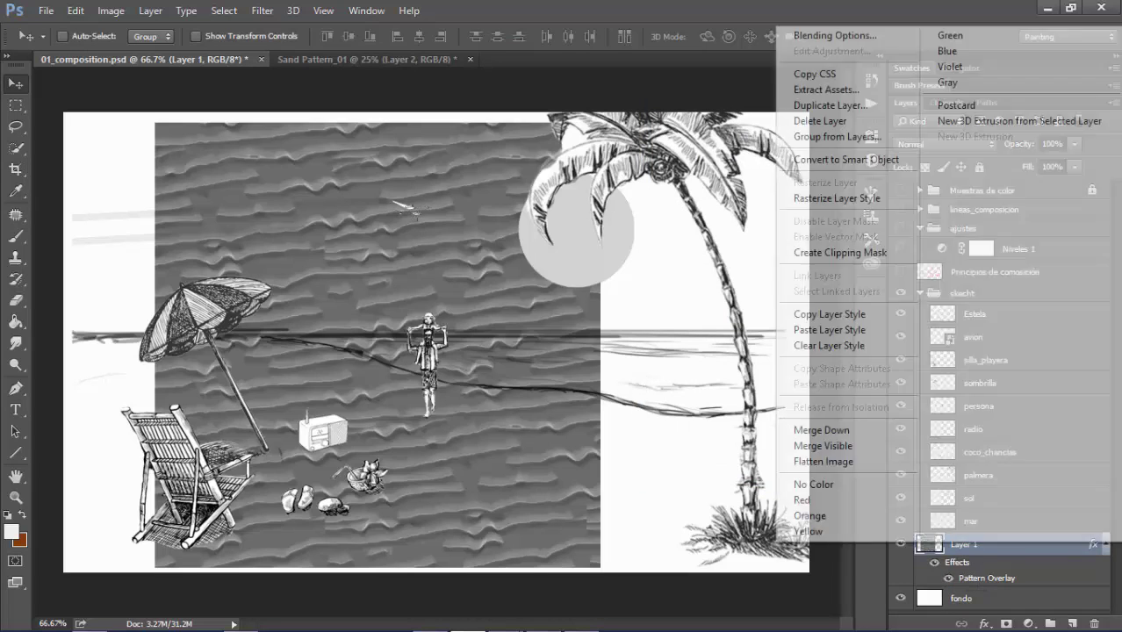
left_click(848, 160)
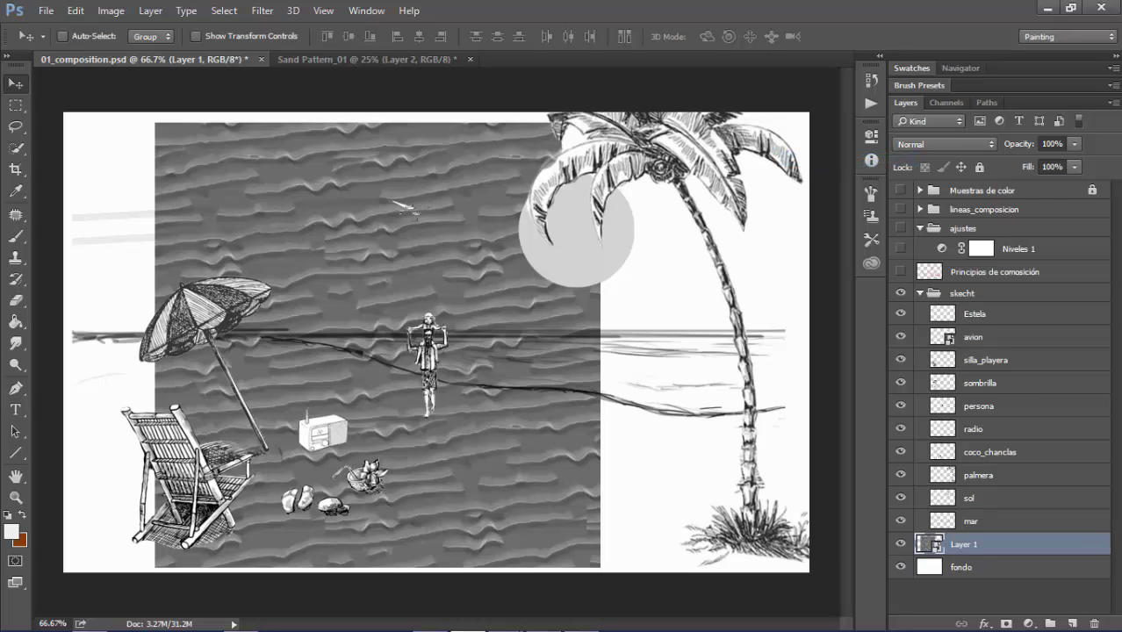
right_click(966, 545)
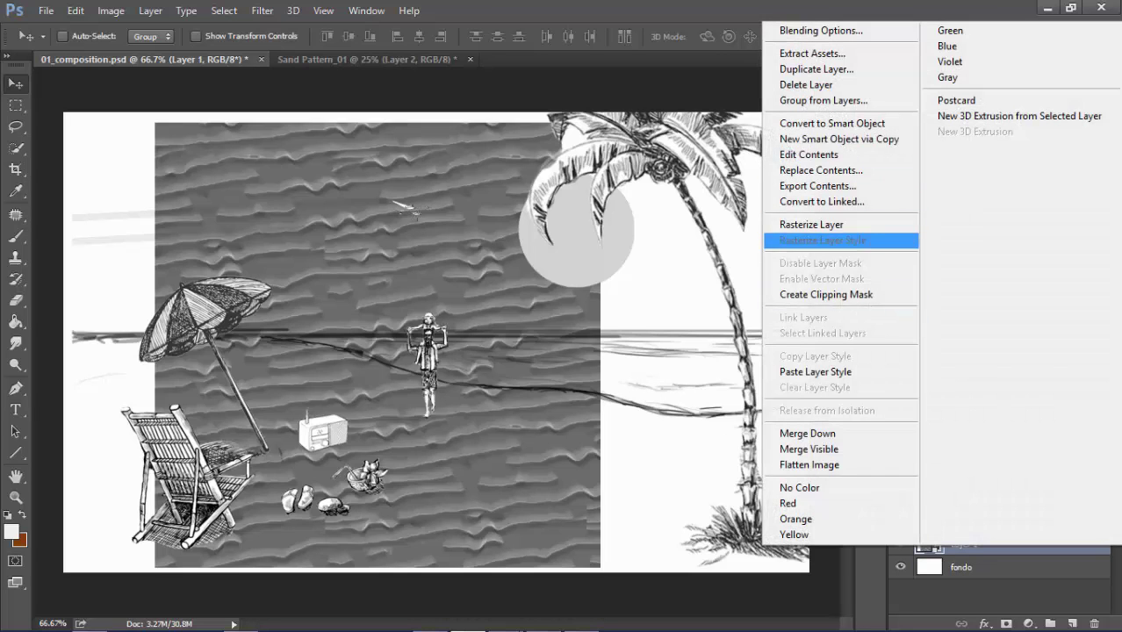
left_click(843, 225)
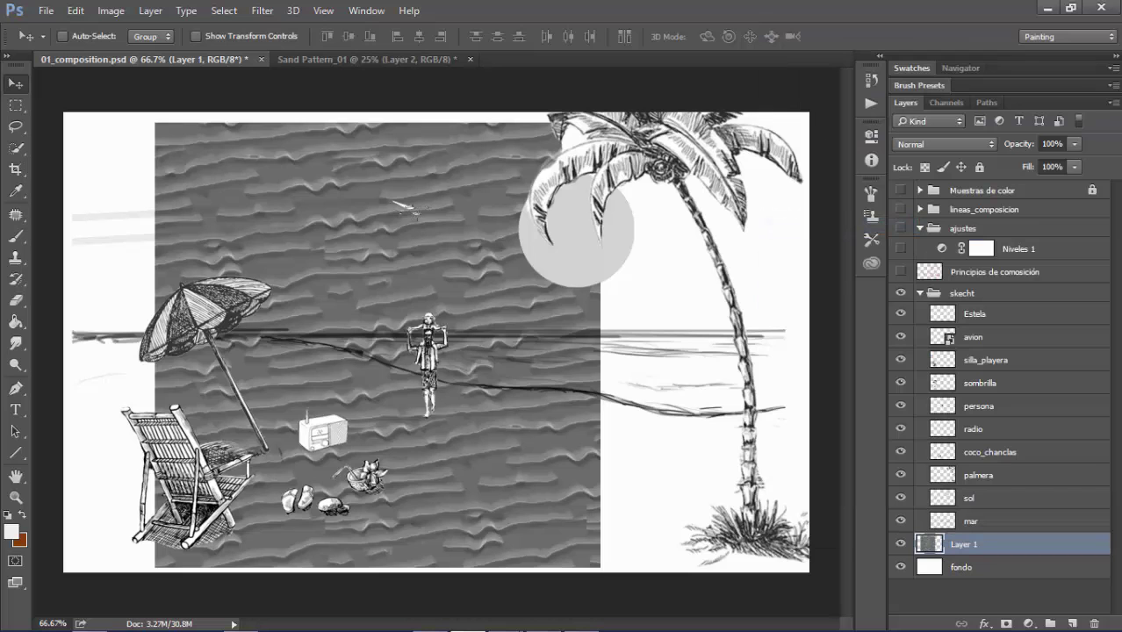
Distort the sand into a perspective trapezoid and move it onto the right beach
key("ctrl+t")
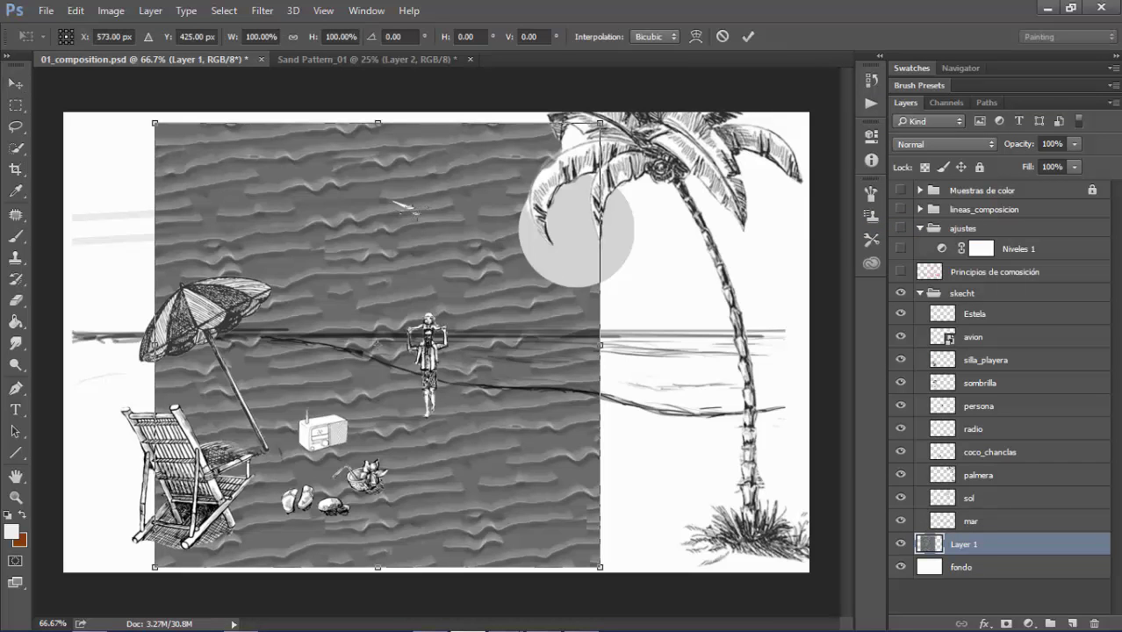
left_click_drag(600, 123, 421, 378)
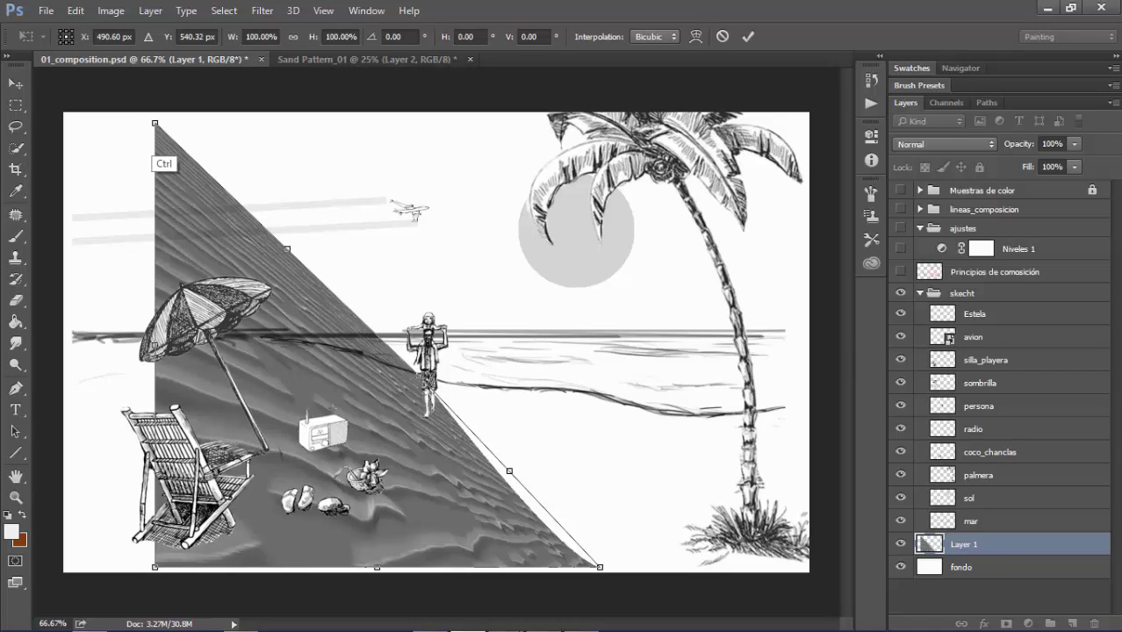
mouse_move(154, 123)
left_mouse_down()
mouse_move(148, 292)
mouse_move(56, 333)
left_mouse_up()
left_click_drag(419, 376, 308, 337)
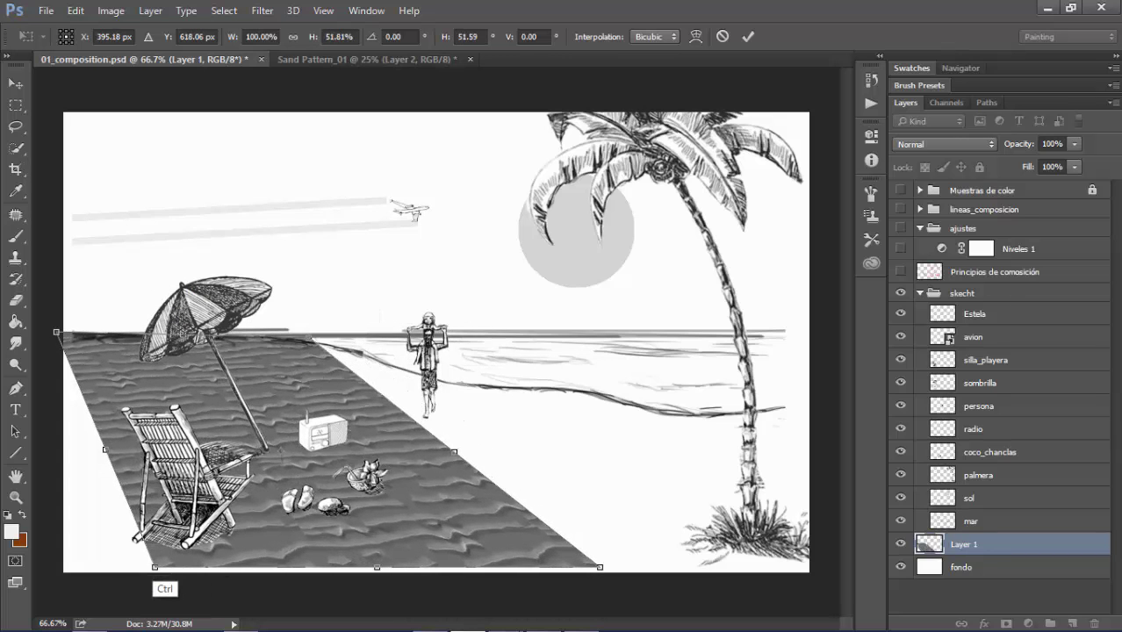
left_click_drag(154, 568, 47, 583)
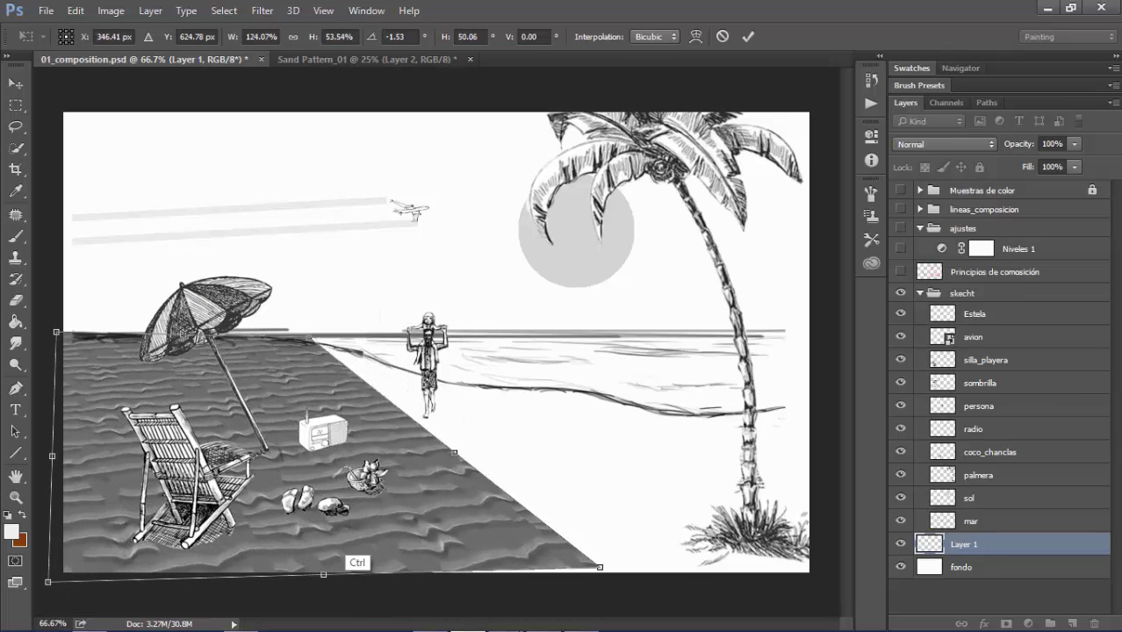
left_click_drag(600, 567, 521, 587)
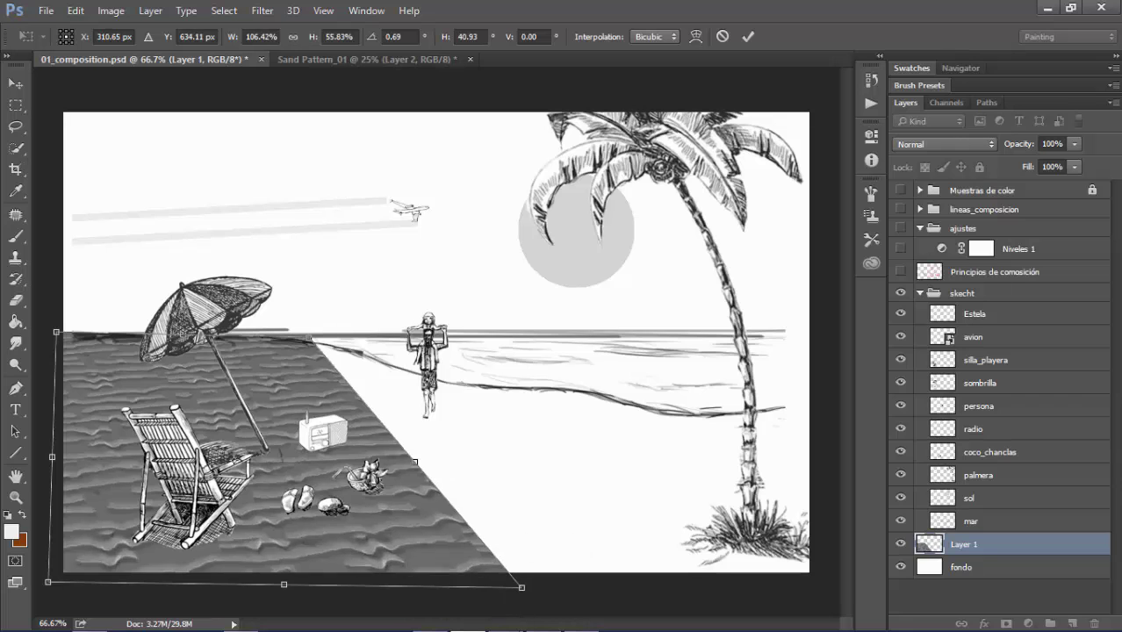
mouse_move(285, 344)
left_mouse_down()
mouse_move(507, 362)
mouse_move(659, 355)
left_mouse_up()
left_click_drag(426, 362, 429, 376)
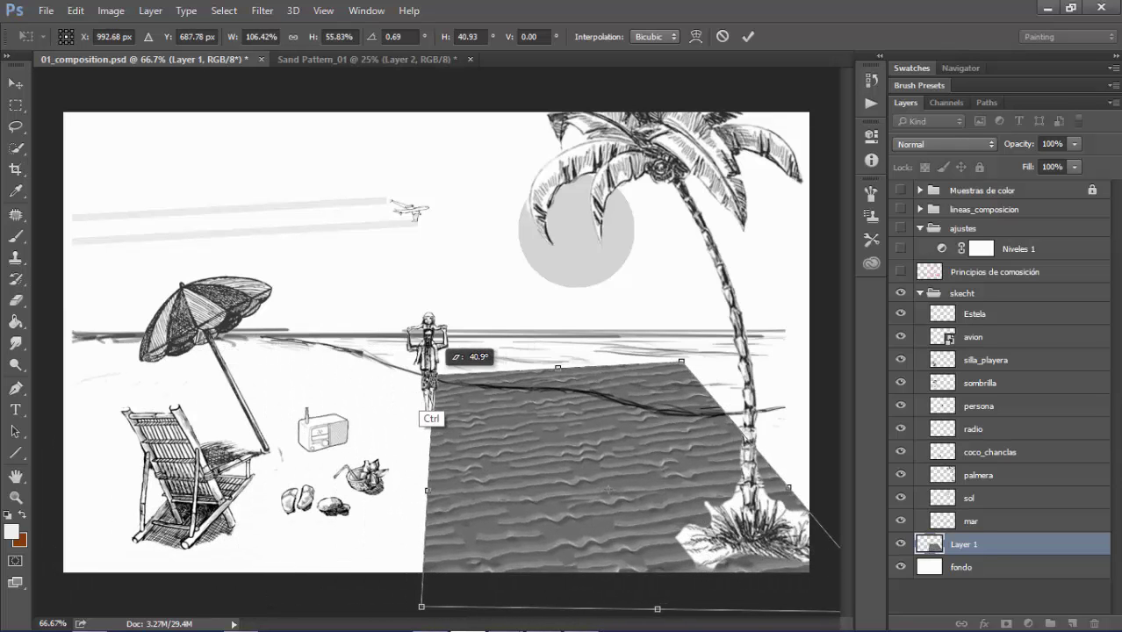
left_click_drag(421, 606, 422, 578)
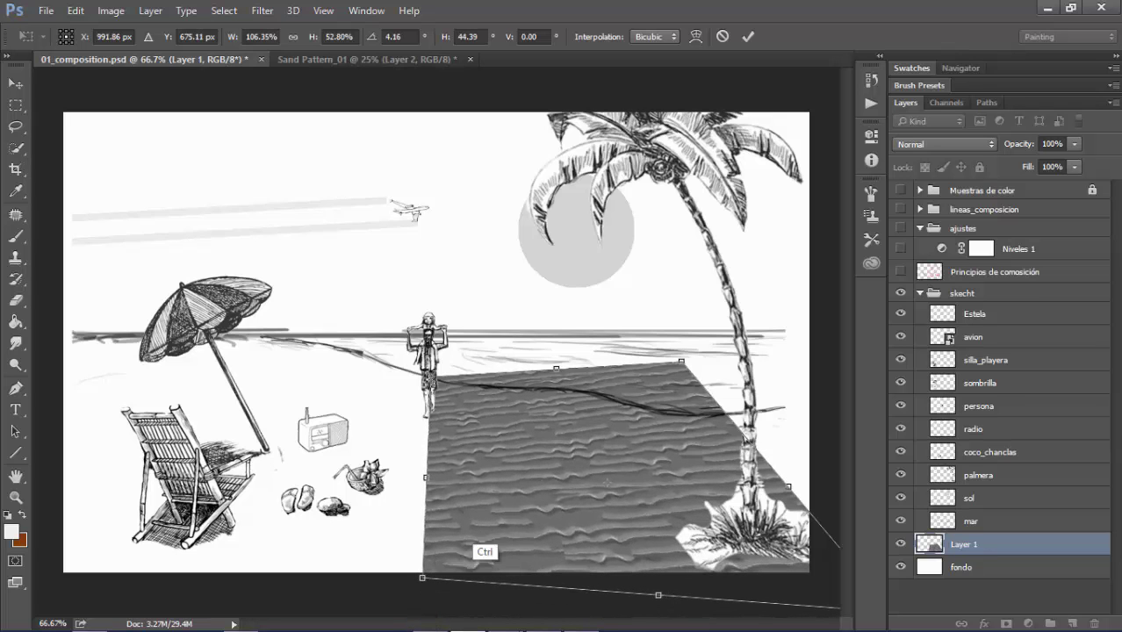
left_click_drag(682, 361, 622, 387)
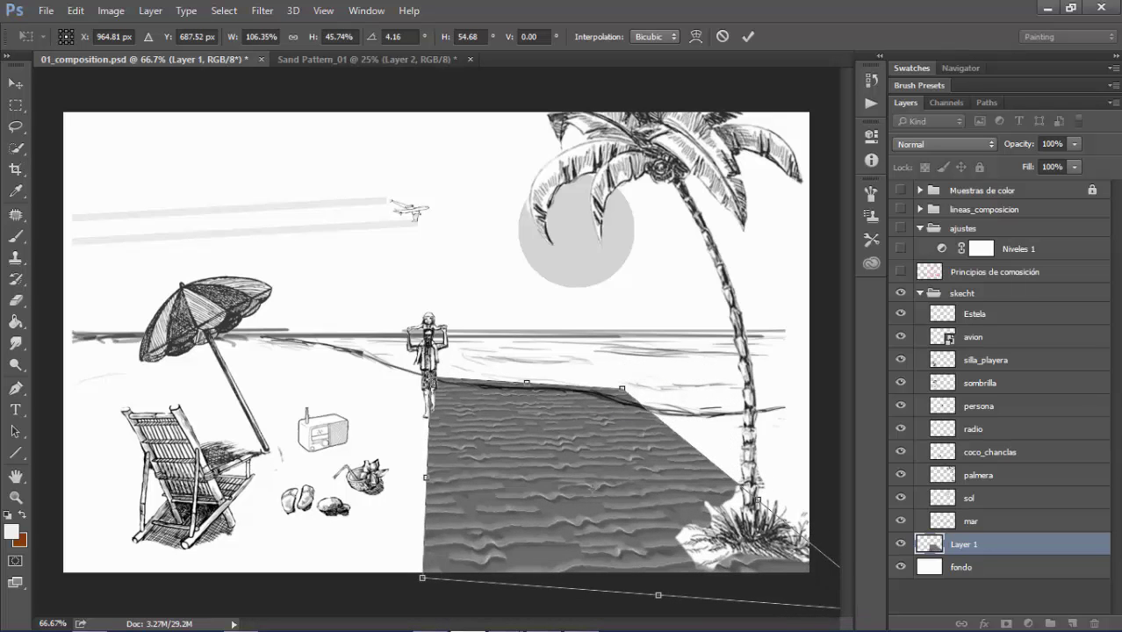
Zoom out, refine the sand plane's right corners, and commit the perspective transform
key("ctrl+minus")
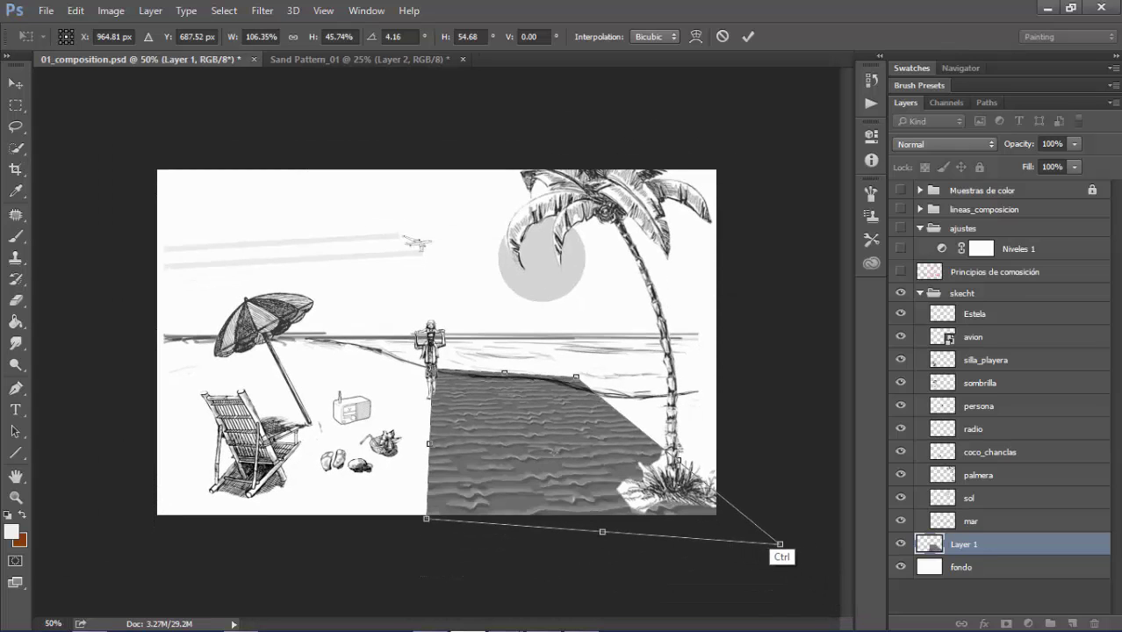
left_click_drag(780, 544, 721, 519)
mouse_move(576, 376)
left_mouse_down()
mouse_move(617, 380)
mouse_move(584, 379)
left_mouse_up()
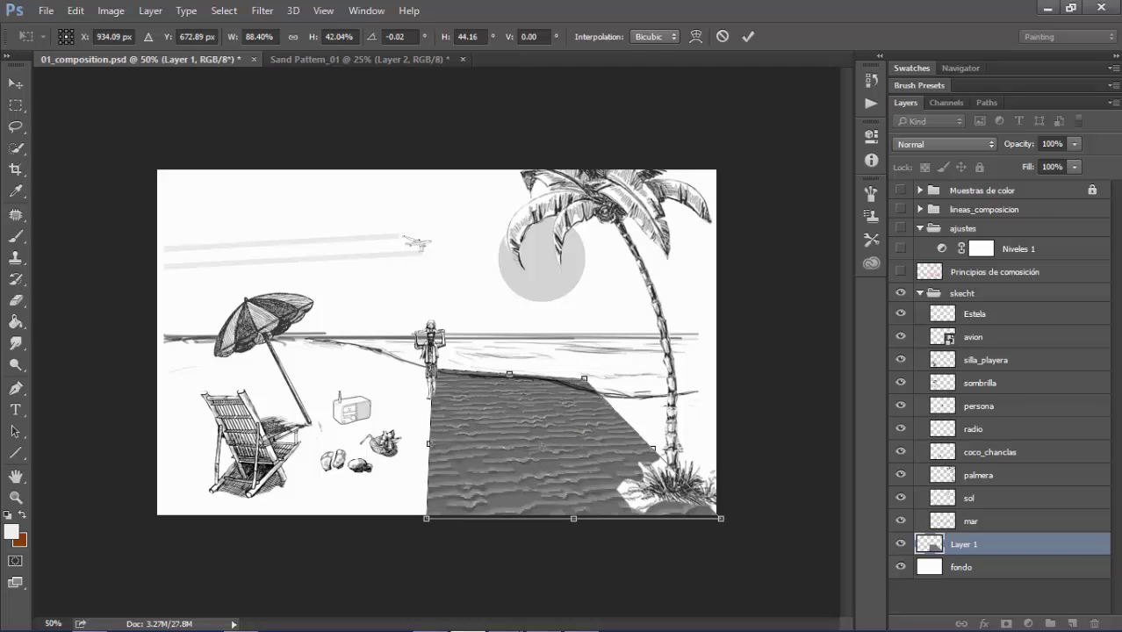
key("Return")
key("alt+Tab")
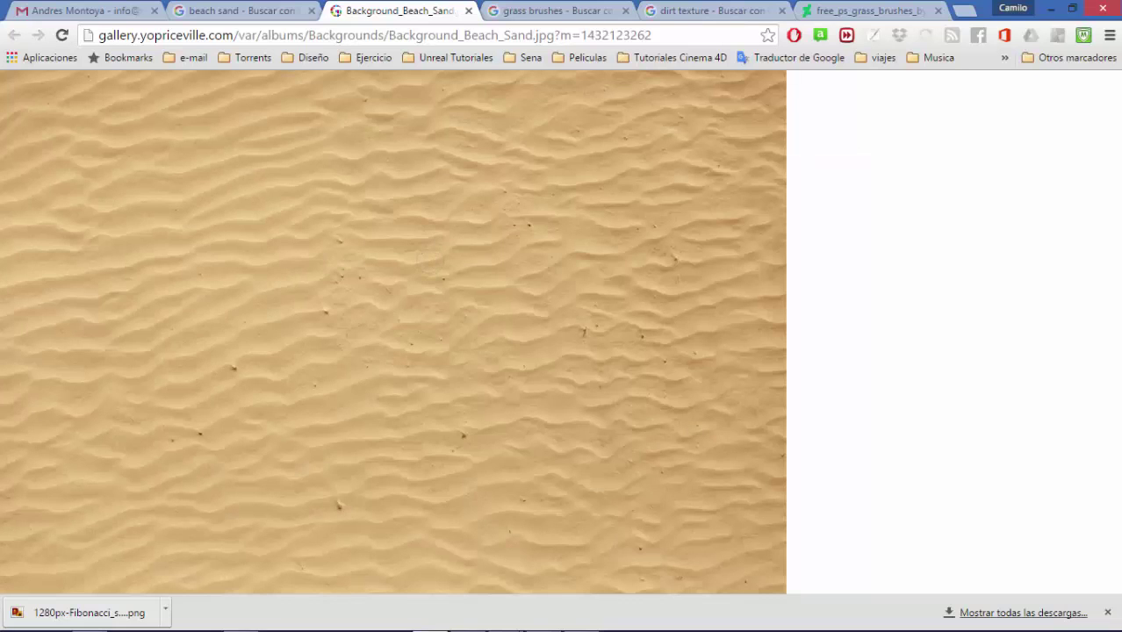
key("alt+Tab")
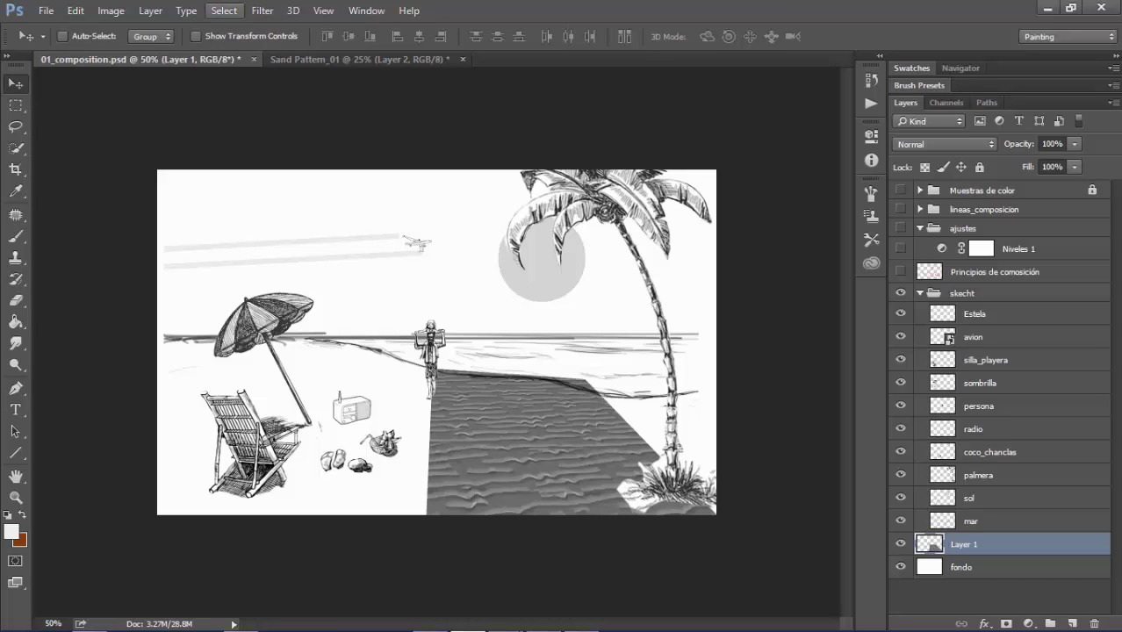
Create a four-corner Vanishing Point plane from the horizon and stretch it across the whole beach
left_click(263, 11)
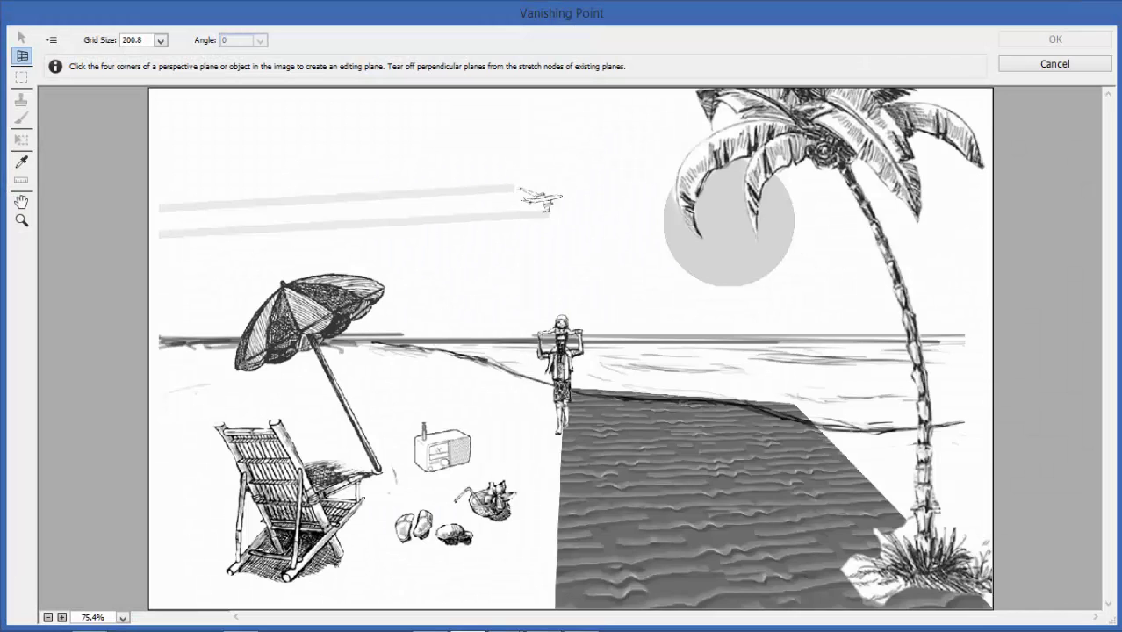
left_click(406, 341)
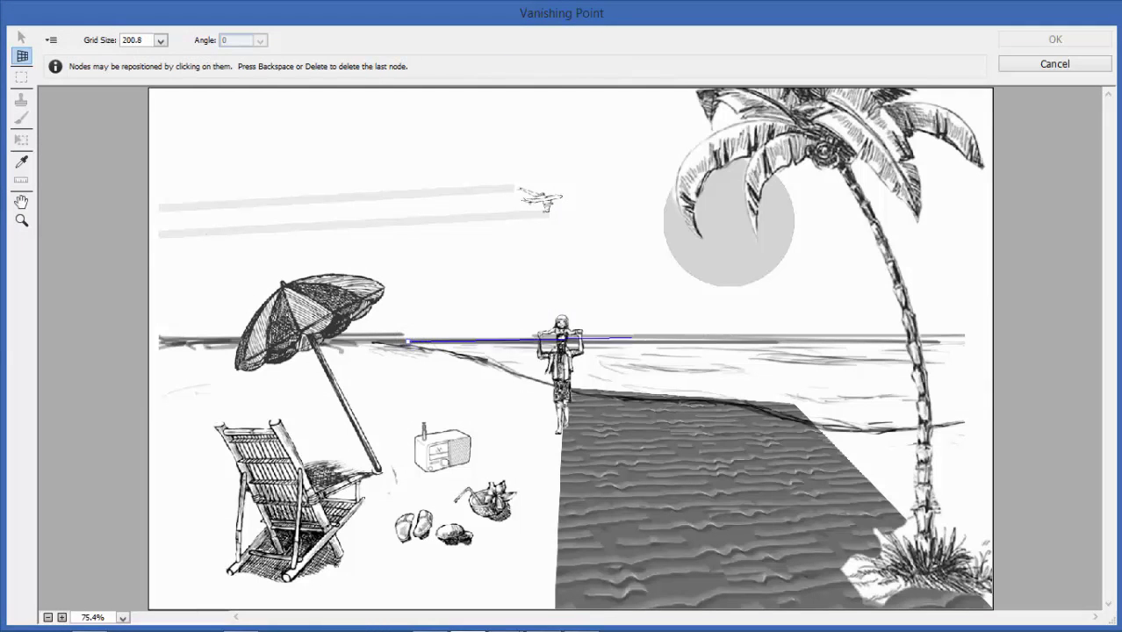
left_click(633, 337)
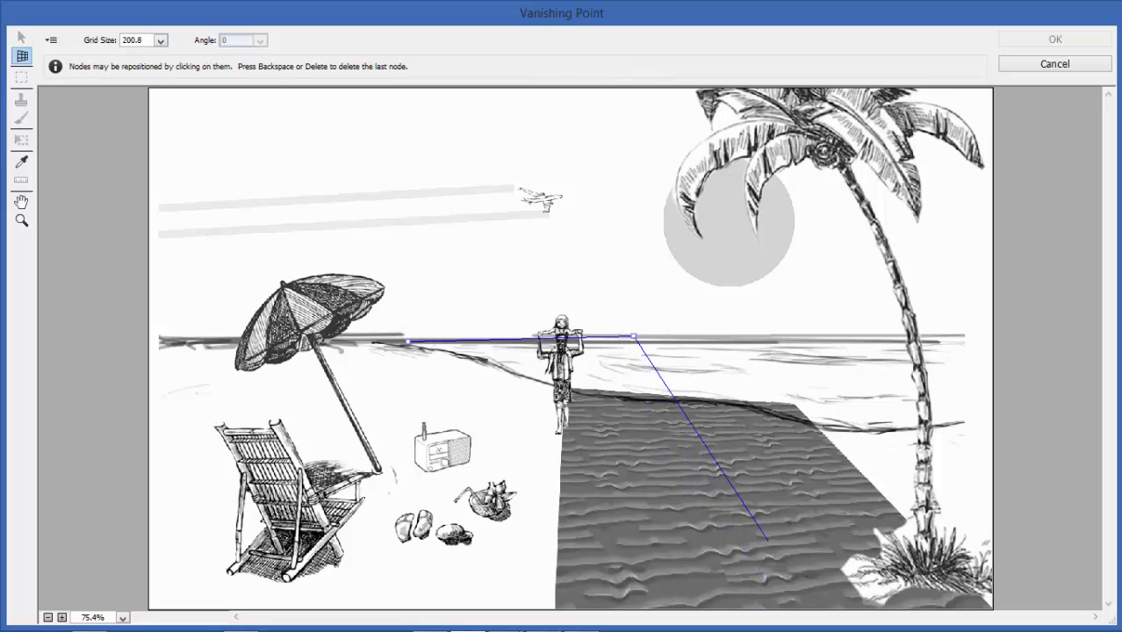
left_click(826, 508)
left_click(254, 515)
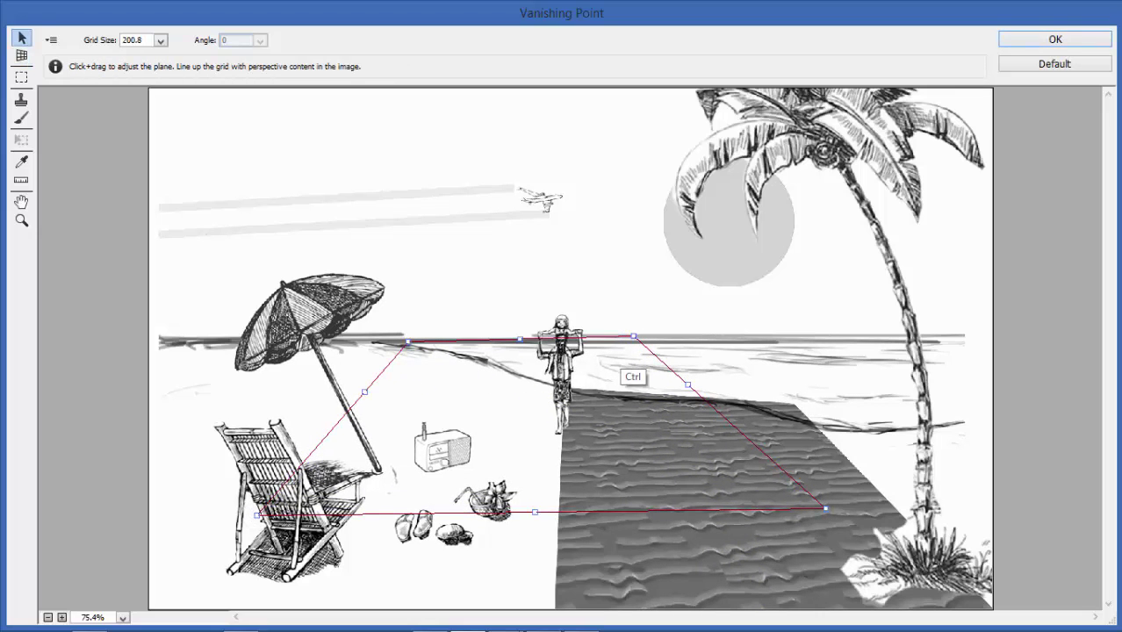
left_click_drag(688, 384, 1098, 413)
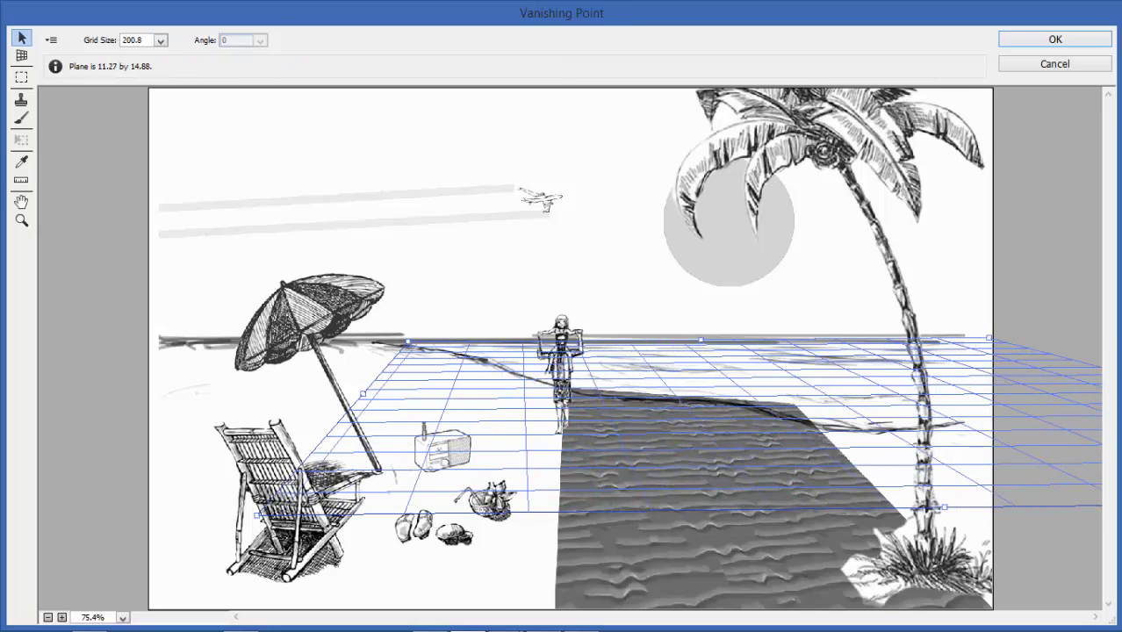
left_click_drag(364, 394, 44, 421)
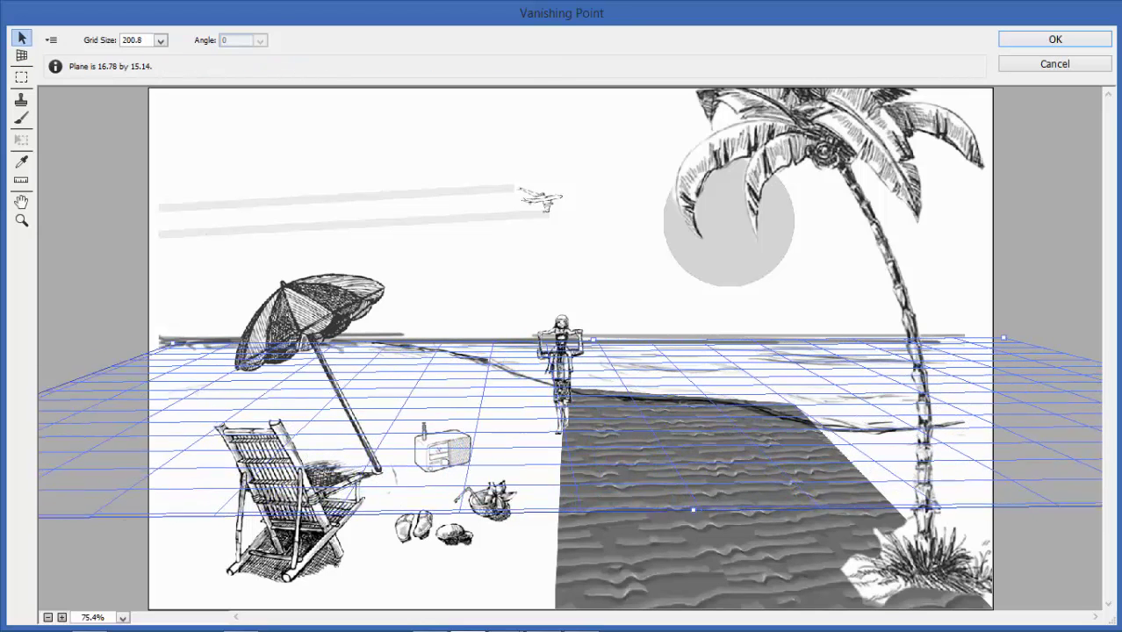
left_click_drag(623, 511, 622, 615)
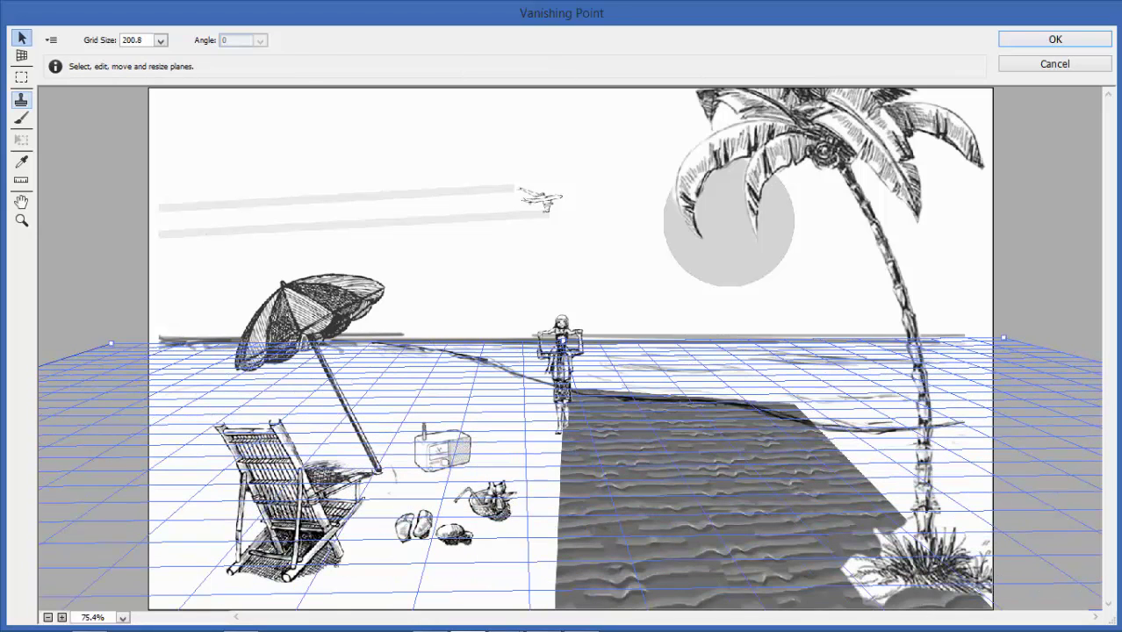
Clone sand in perspective onto the left beach using the Stamp tool at diameter 450
left_click(21, 99)
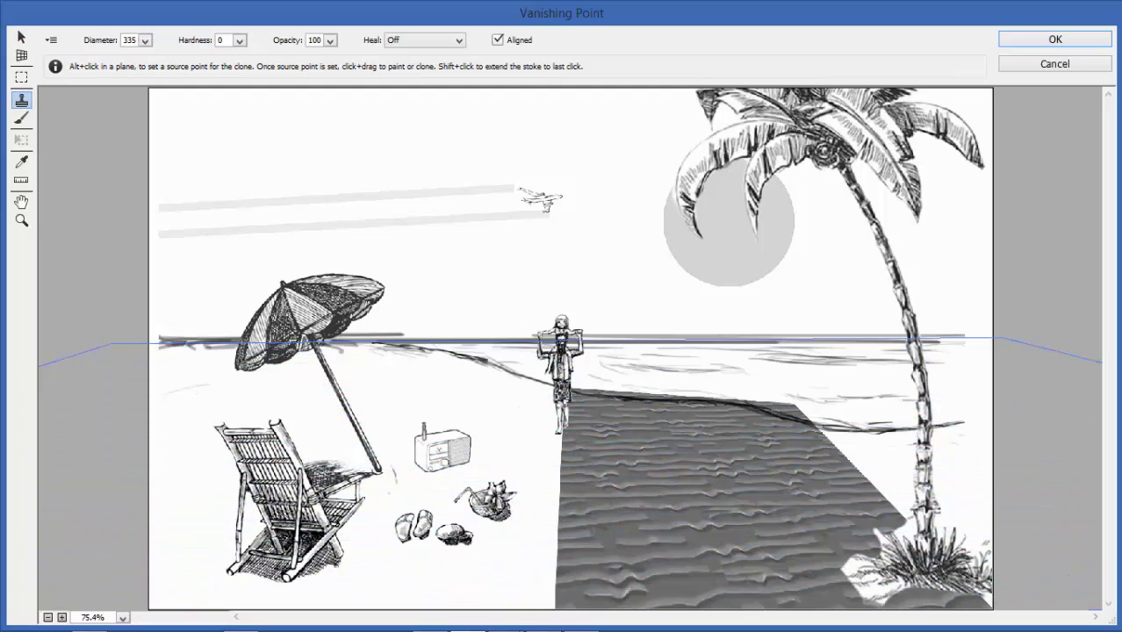
key("alt")
left_click(695, 477, "alt")
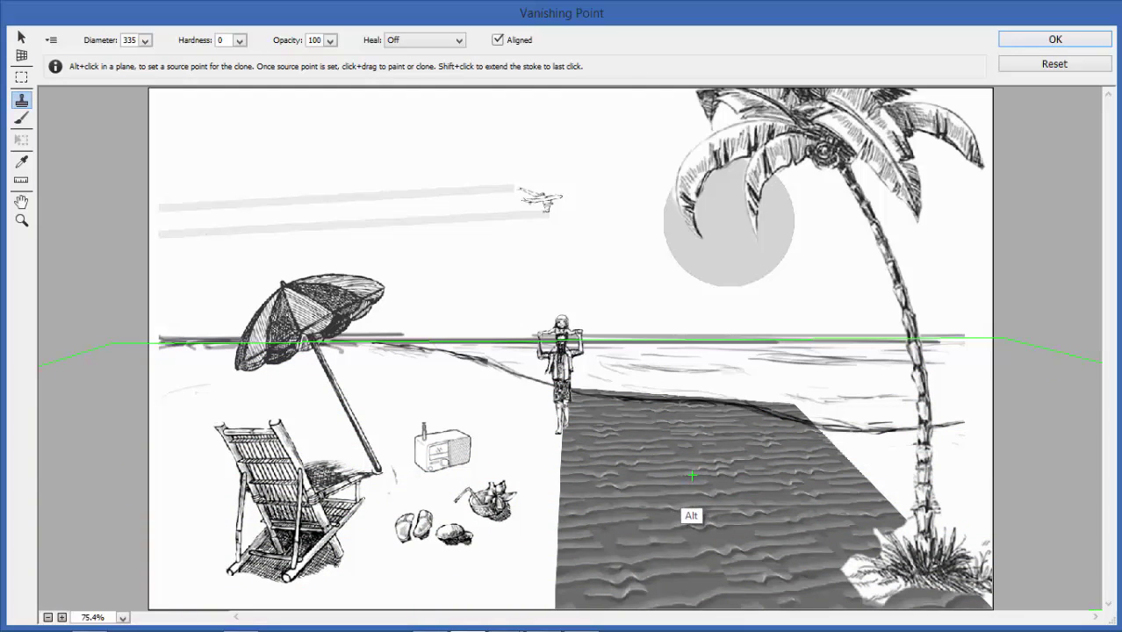
left_click(145, 41)
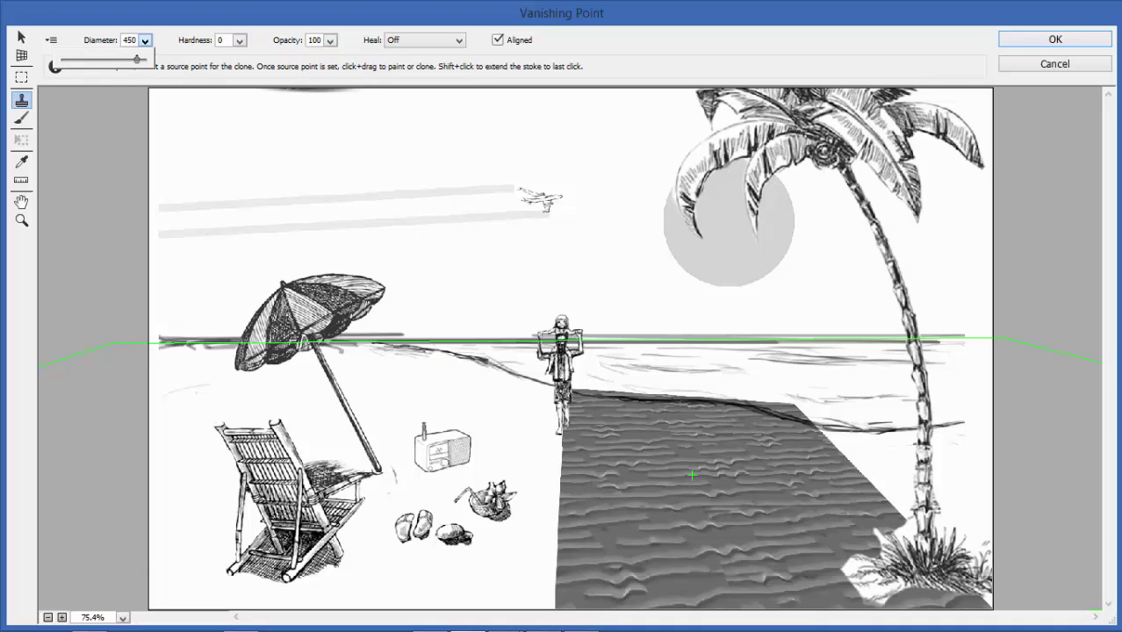
left_click_drag(457, 439, 501, 453)
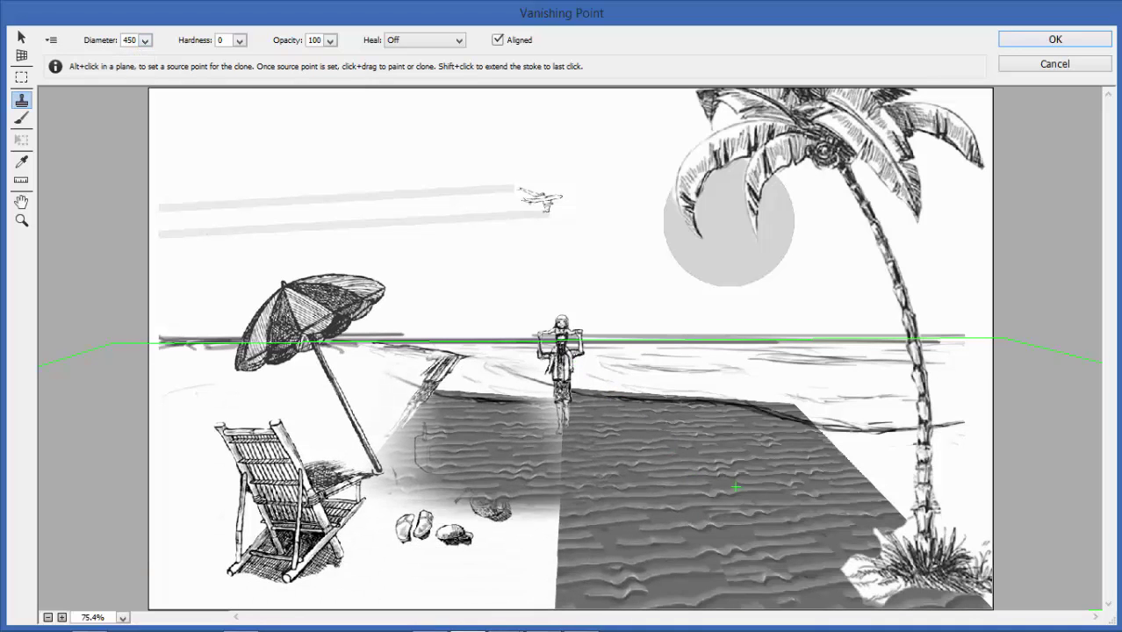
left_click_drag(437, 486, 442, 499)
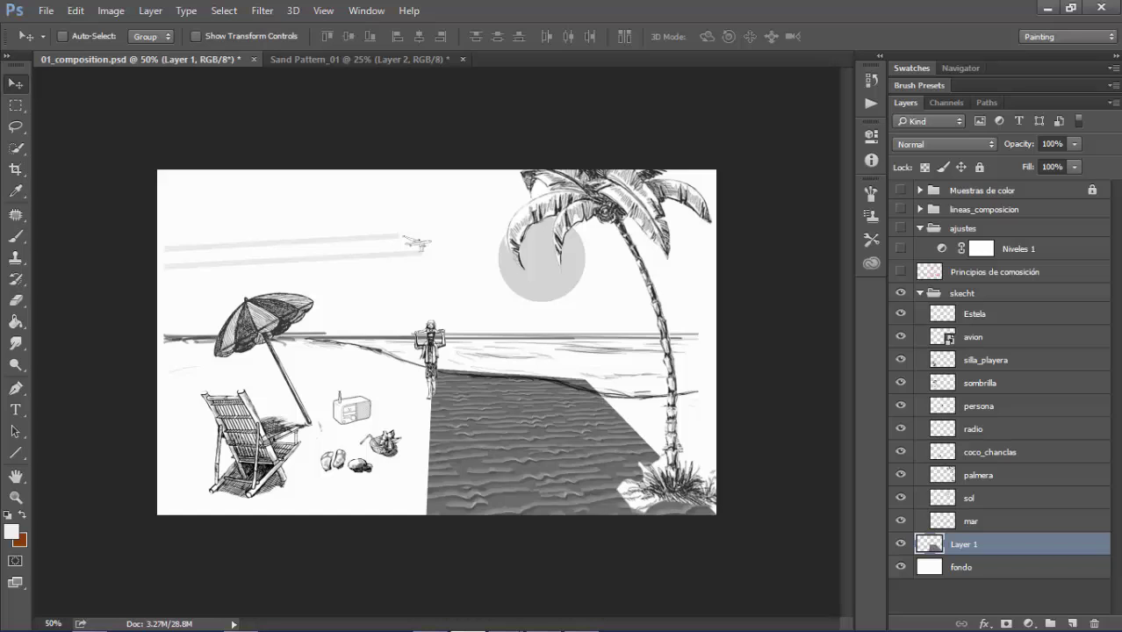
Hide all layers except Layer 1 and reopen Vanishing Point, accepting the profile conversion
right_click(900, 544)
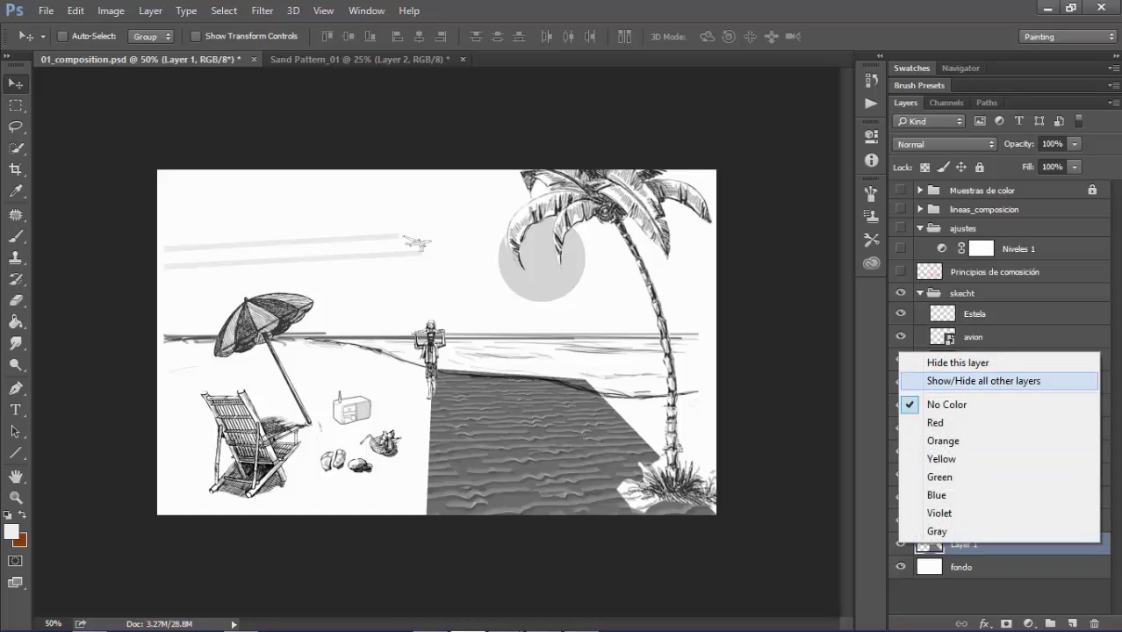
left_click(975, 379)
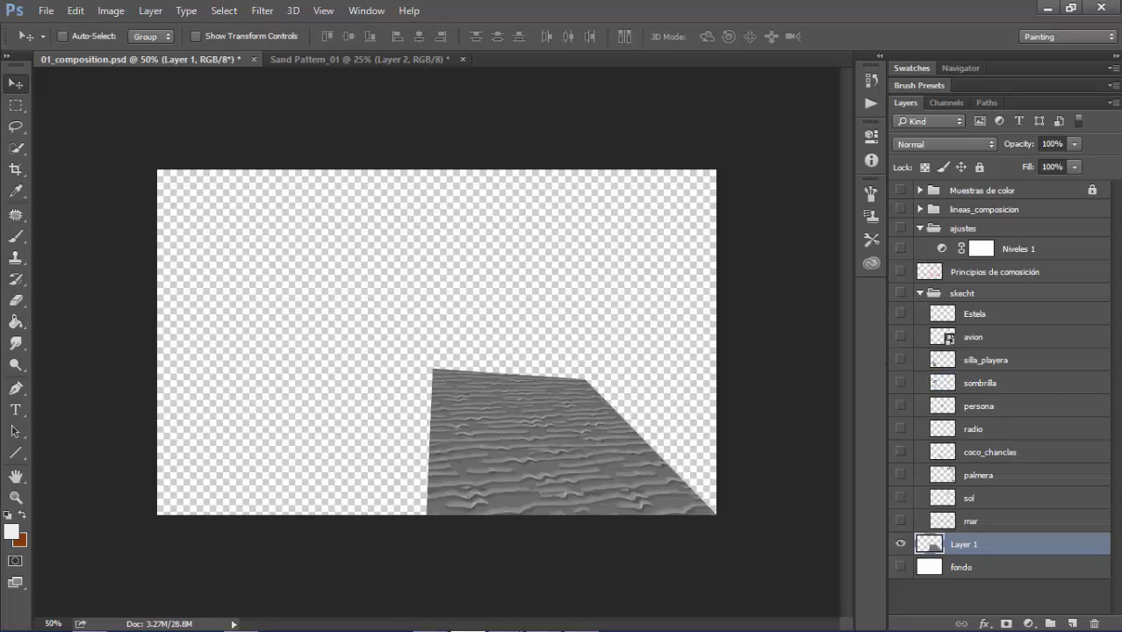
left_click(262, 11)
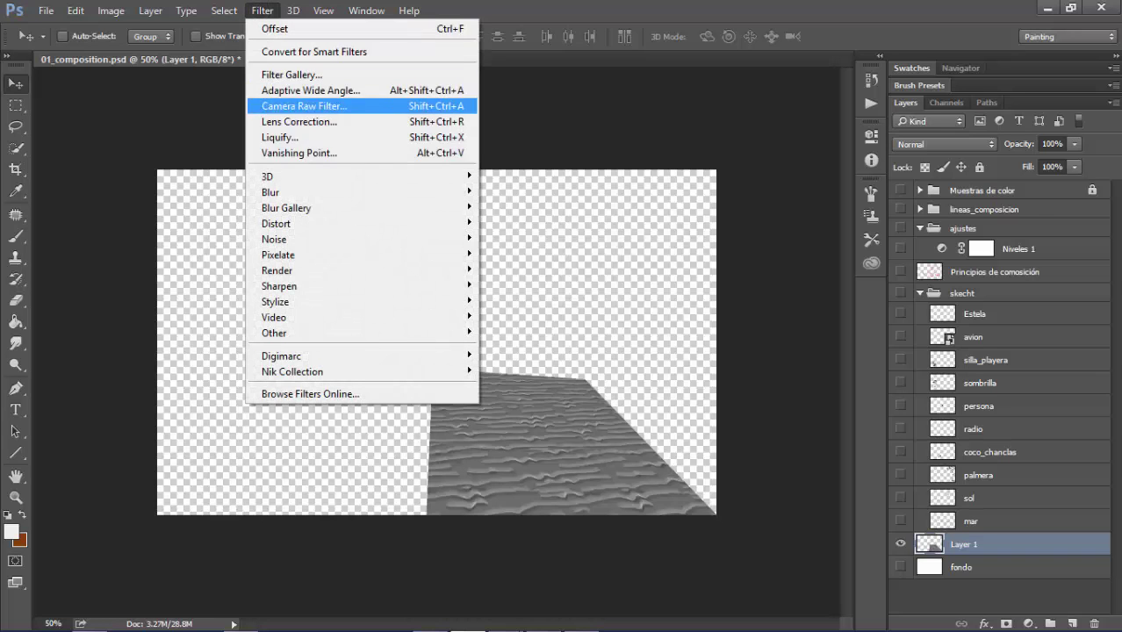
left_click(314, 153)
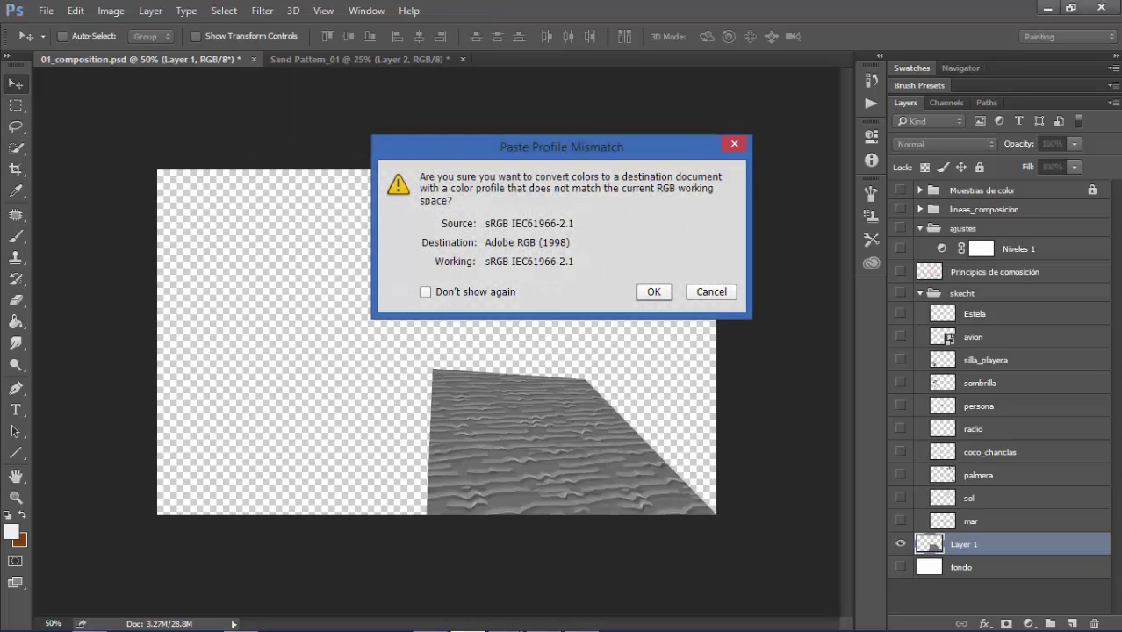
key("Return")
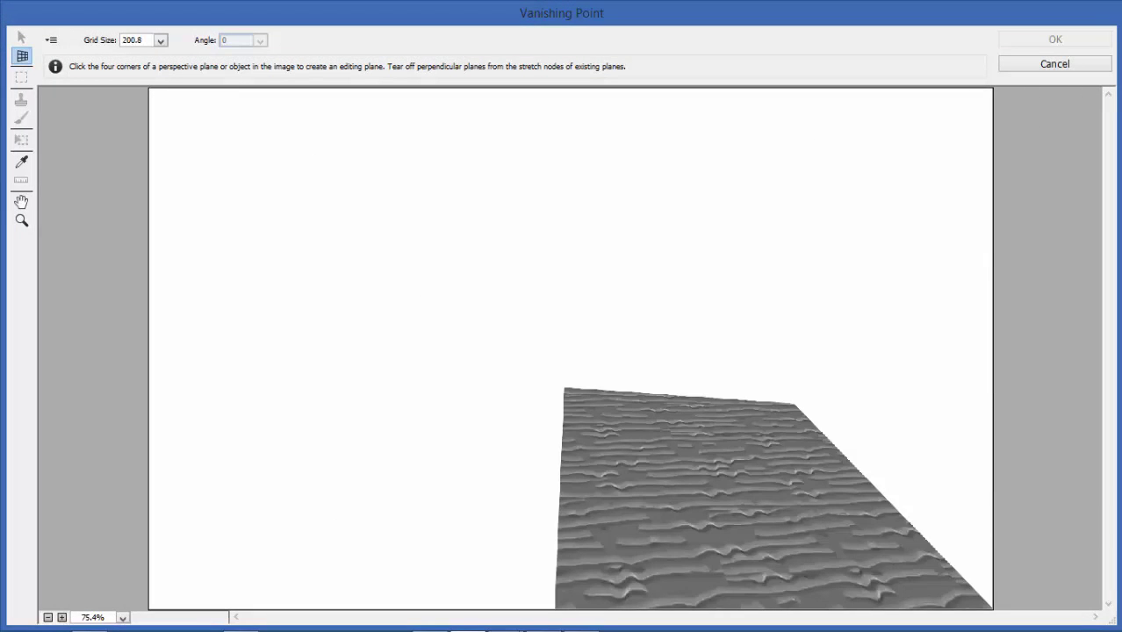
Draw a first perspective plane, then undo it as misplaced
left_click(133, 298)
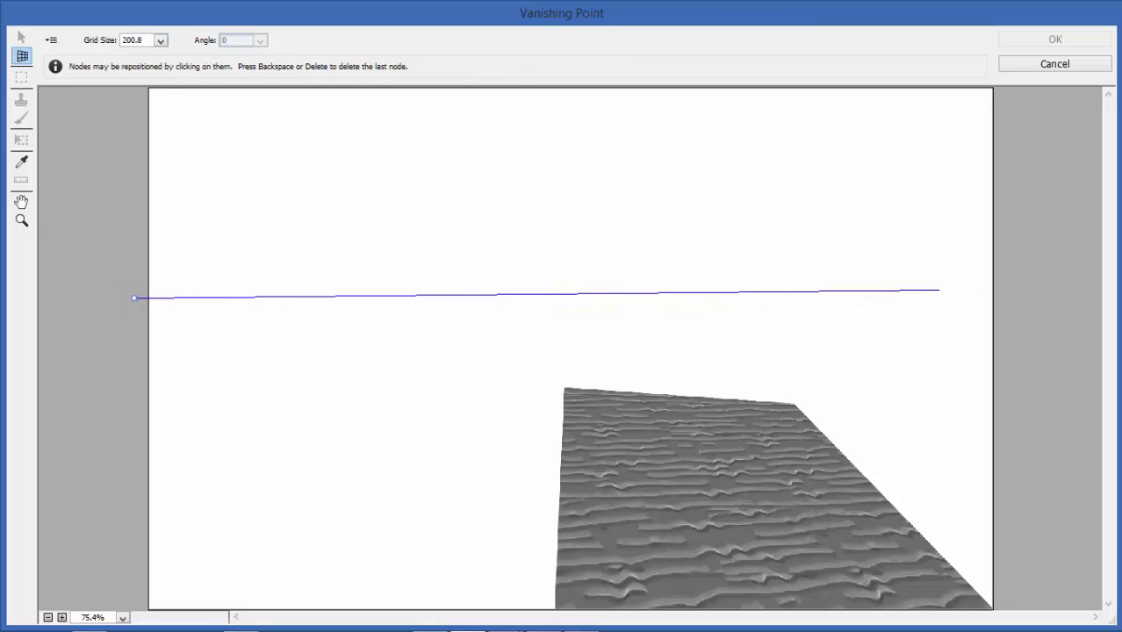
left_click(357, 299)
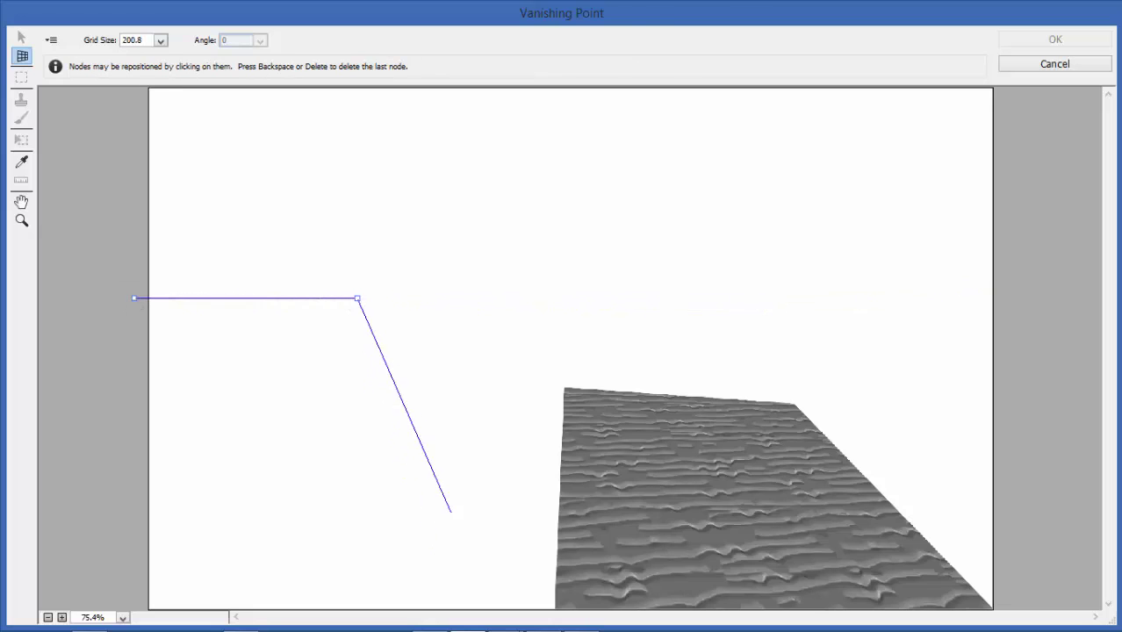
left_click(543, 459)
left_click(56, 467)
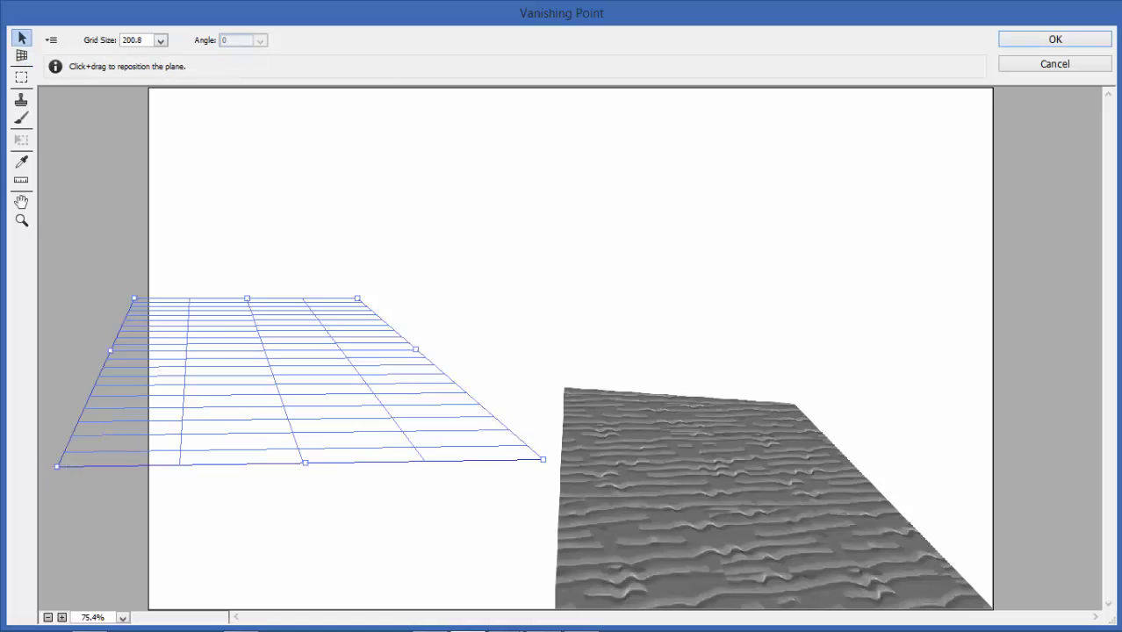
left_click_drag(304, 463, 784, 491)
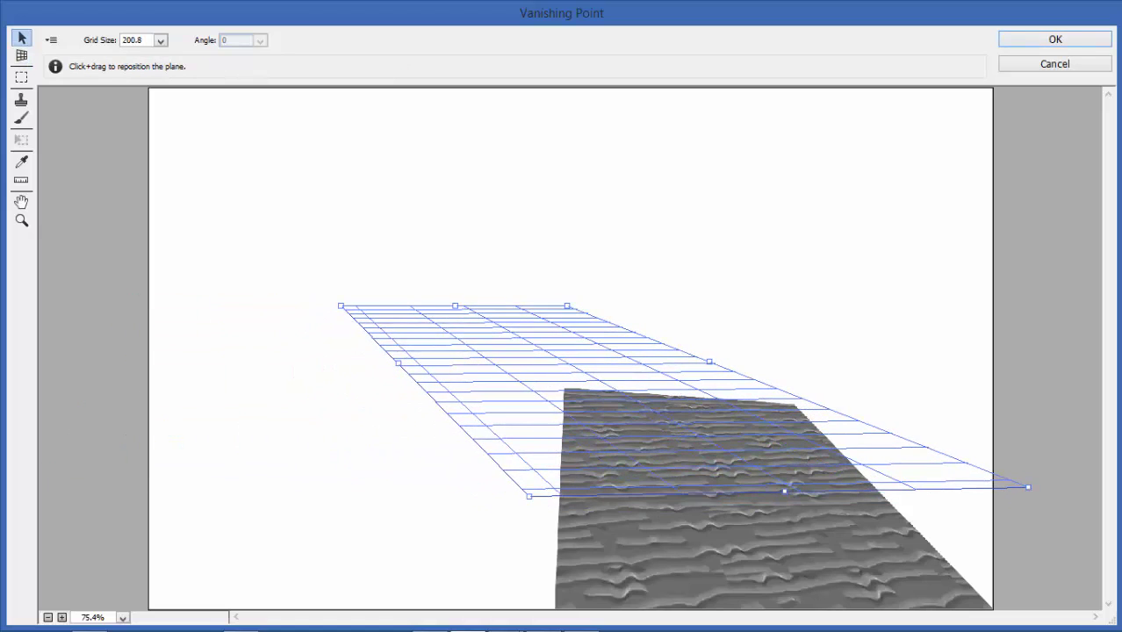
key("ctrl+z")
key("ctrl+z")
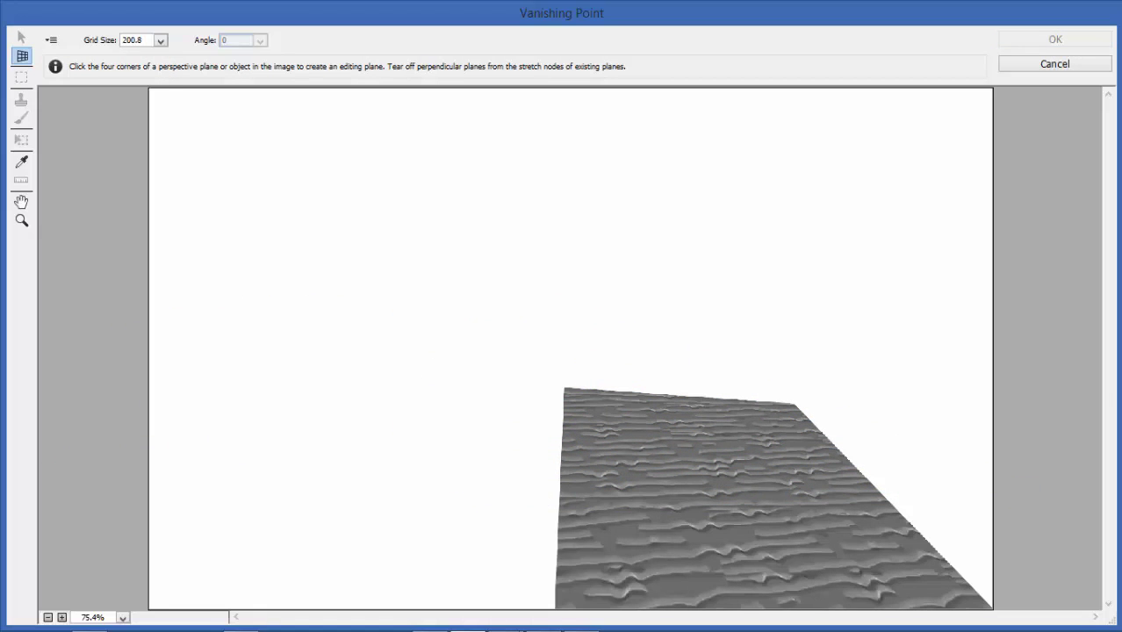
Create a plane matching the sand's corners and extend it past the left, right and bottom edges
left_click(393, 315)
left_click(693, 308)
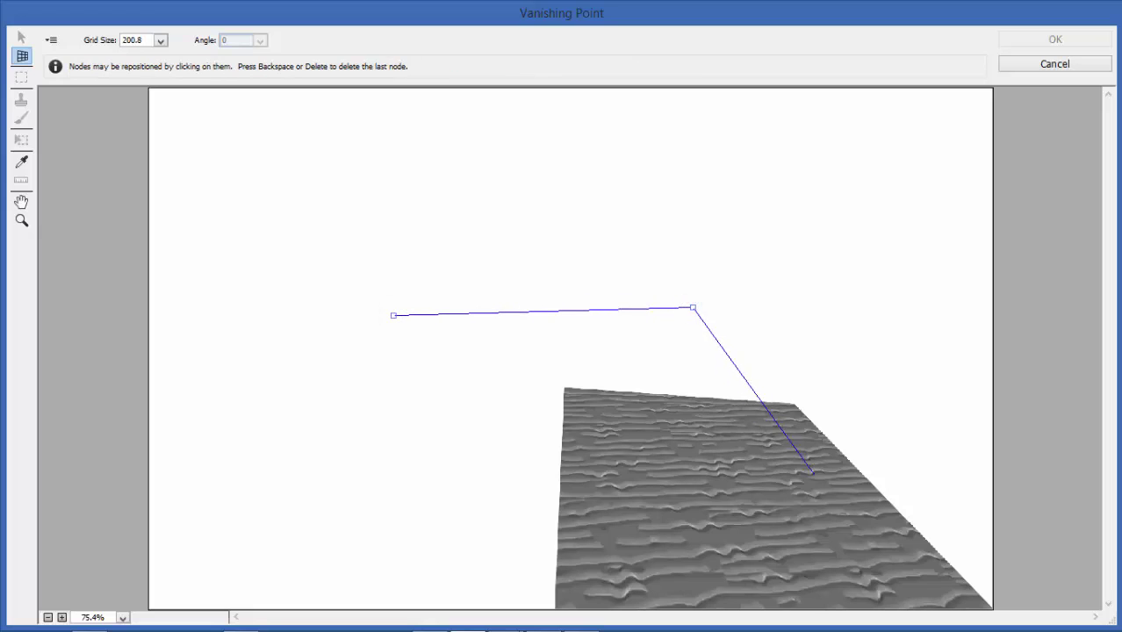
left_click(828, 524)
left_click(275, 498)
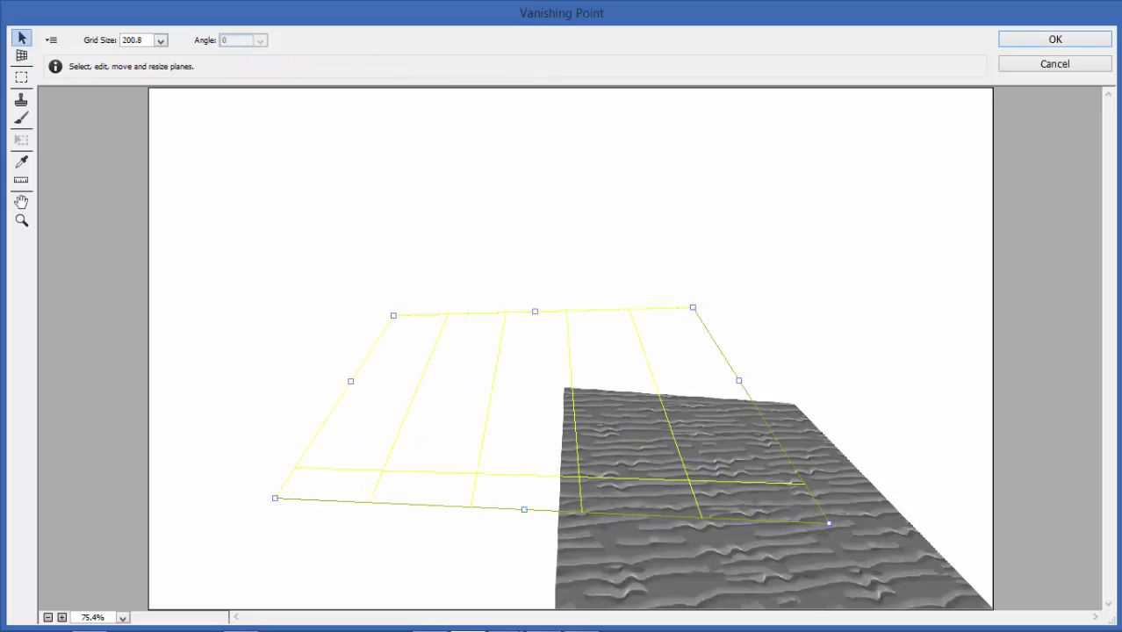
left_click_drag(693, 308, 681, 319)
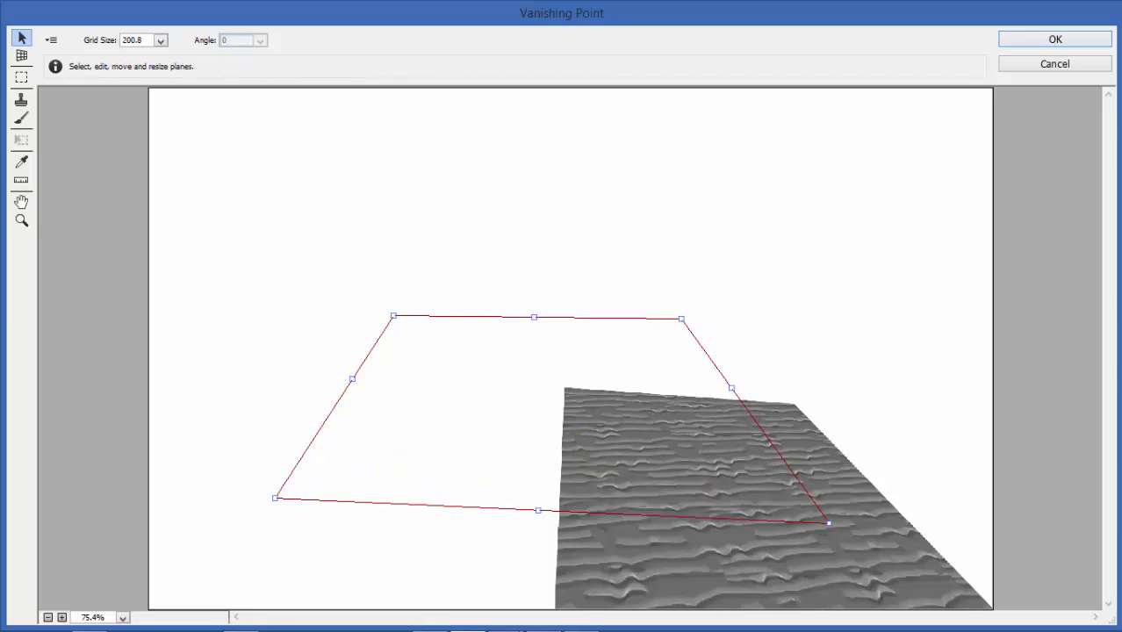
left_click_drag(275, 498, 271, 520)
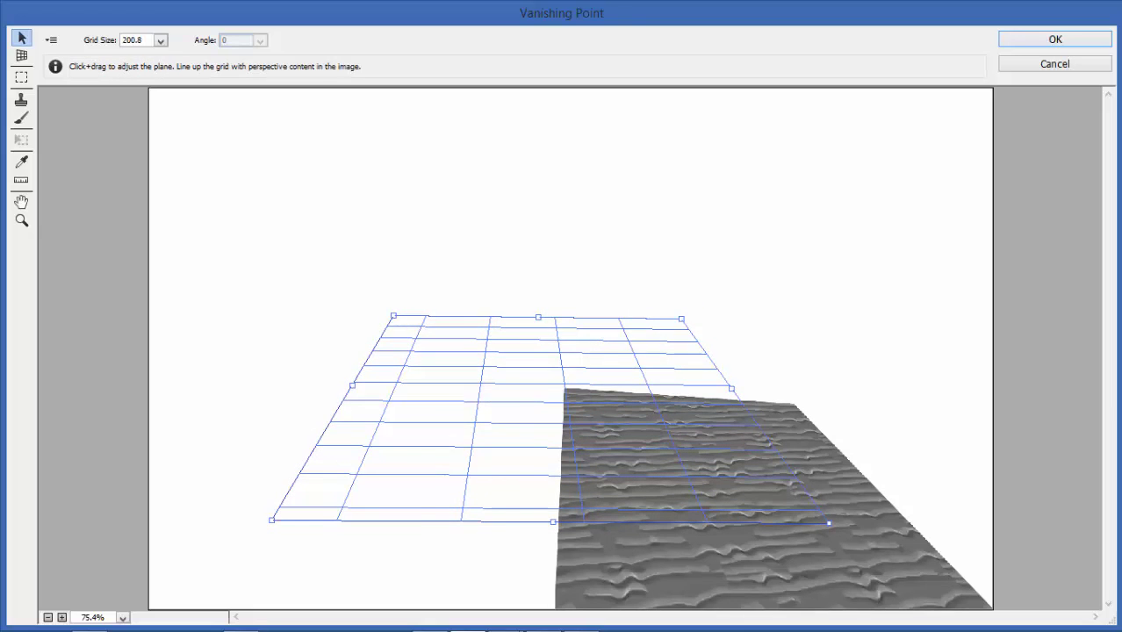
left_click_drag(829, 523, 820, 524)
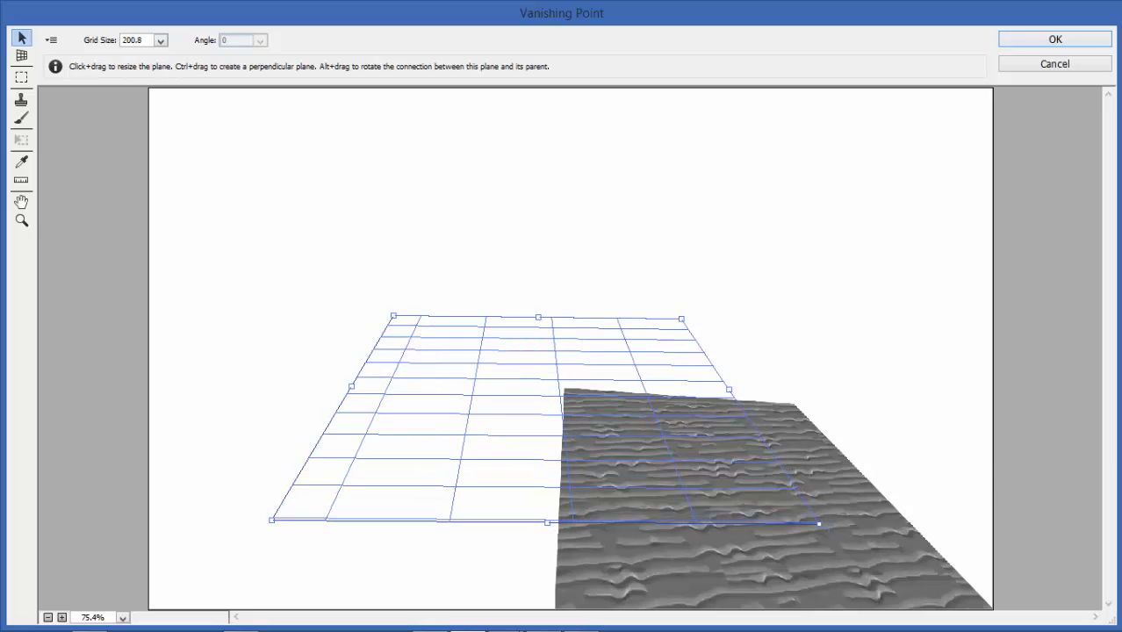
left_click_drag(751, 422, 1098, 393)
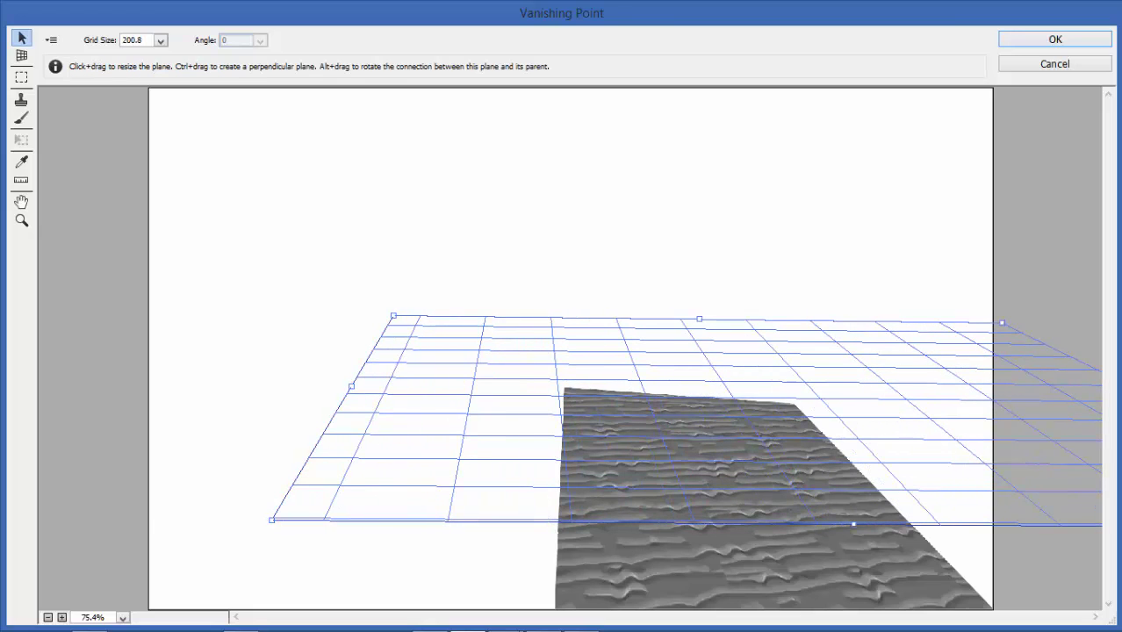
left_click_drag(351, 386, 41, 383)
left_click_drag(632, 522, 634, 622)
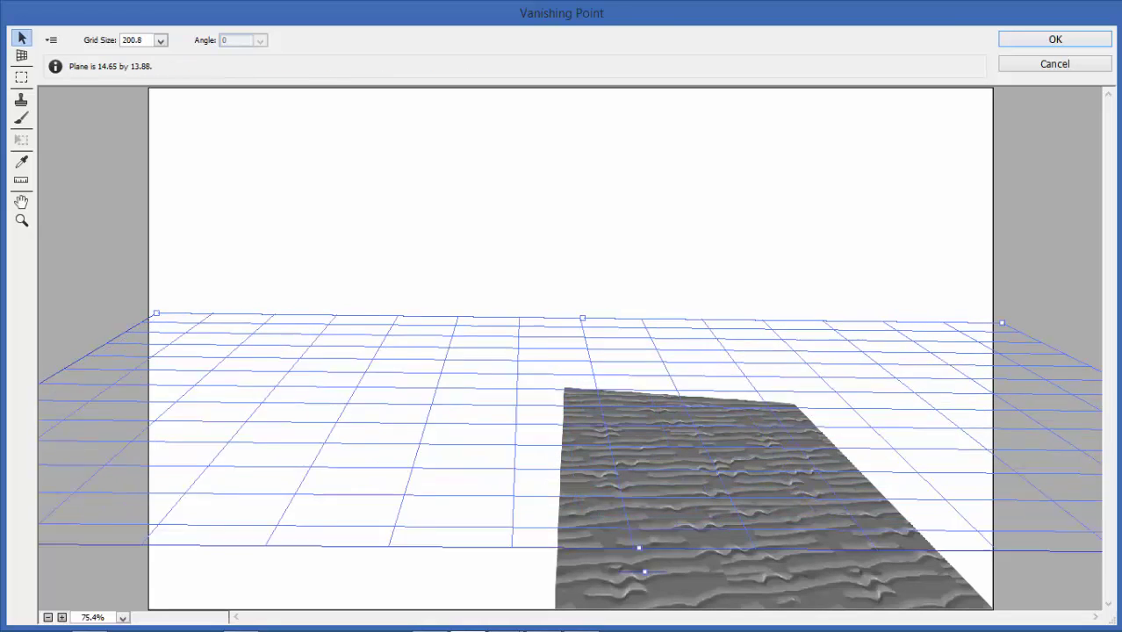
Clone sand onto the blank ground with the perspective Stamp, switching healing to Luminance
left_click(21, 99)
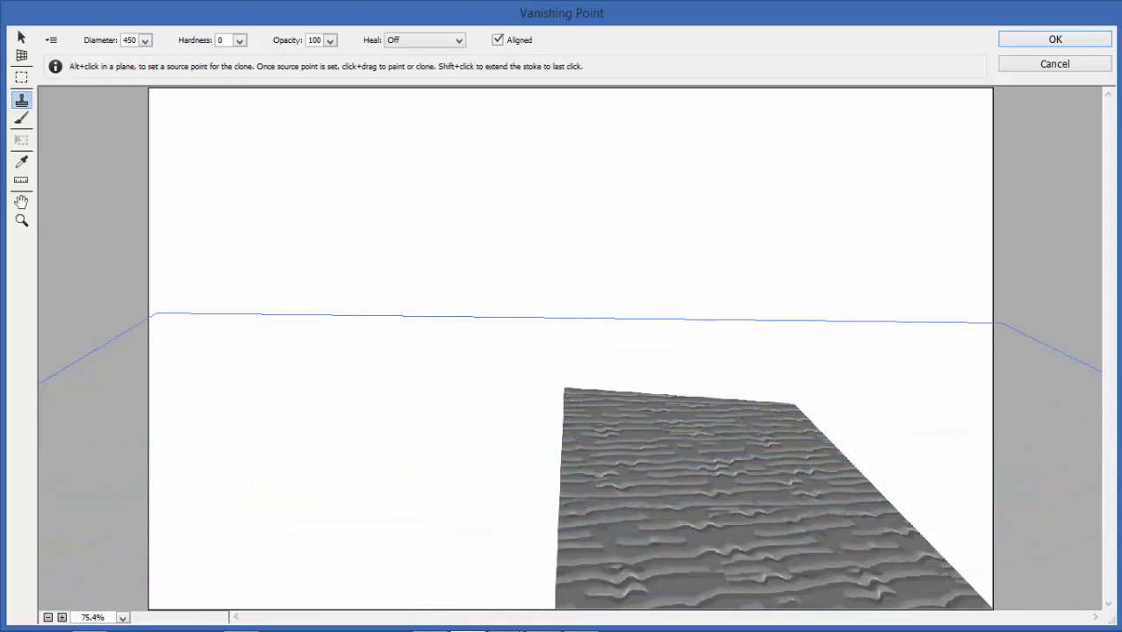
left_click(666, 496, "alt")
left_click(447, 420)
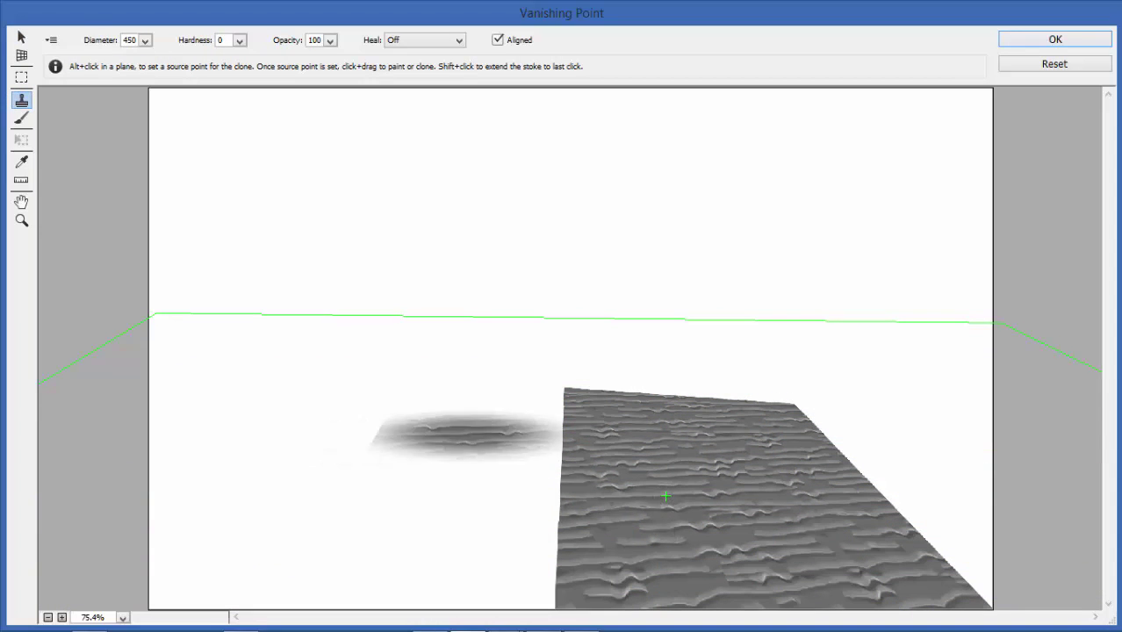
left_click_drag(448, 420, 773, 527)
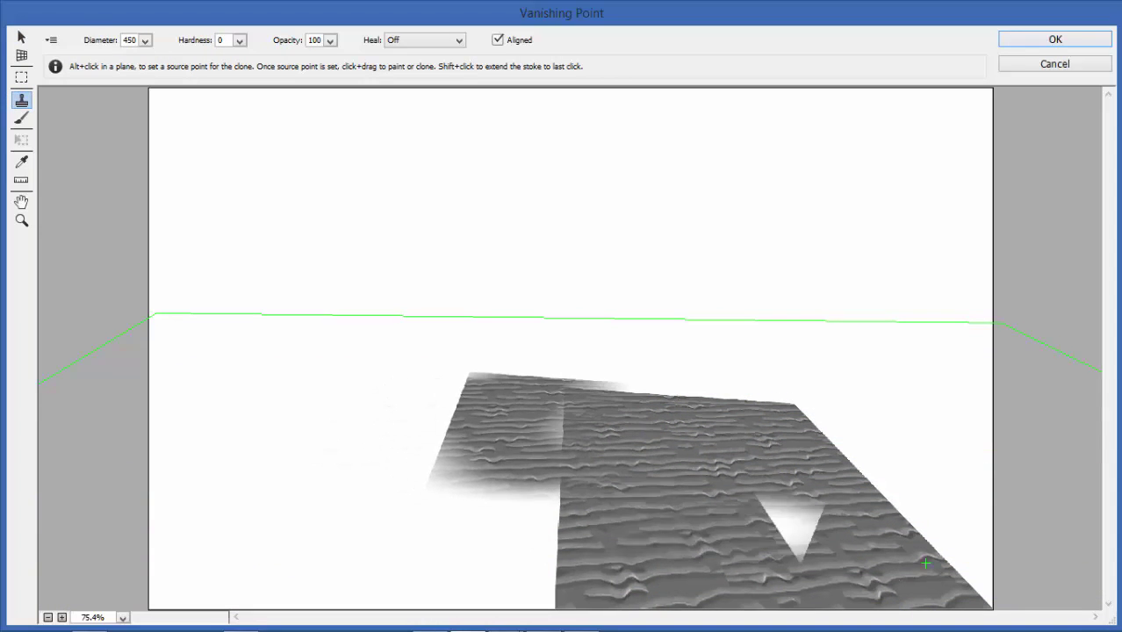
left_click(850, 548, "alt")
left_click_drag(492, 505, 404, 505)
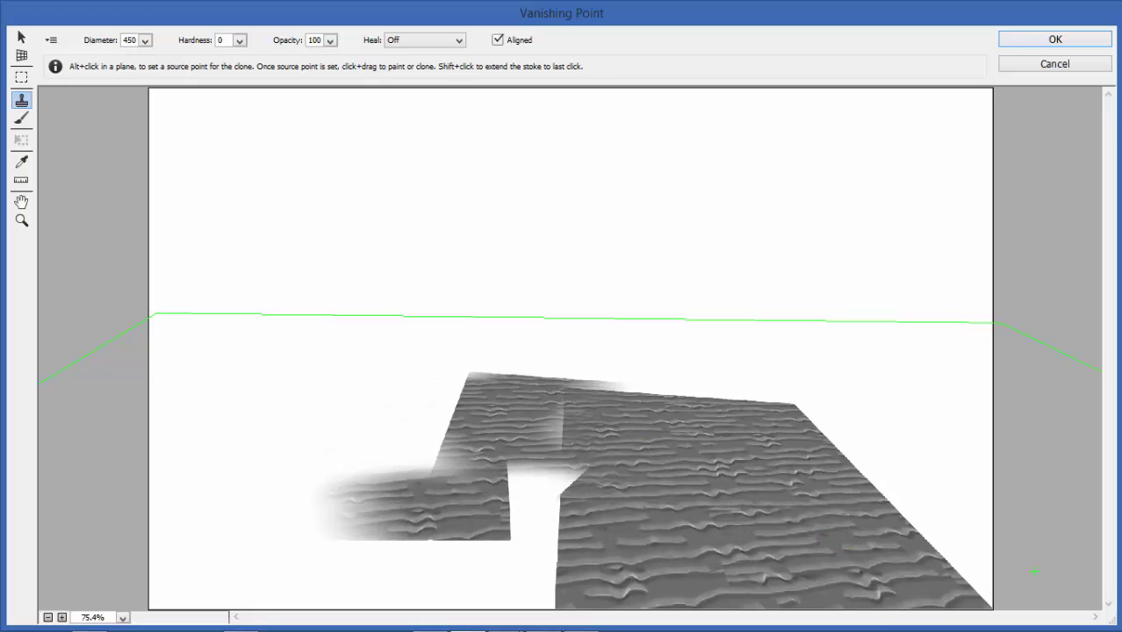
key("ctrl+z")
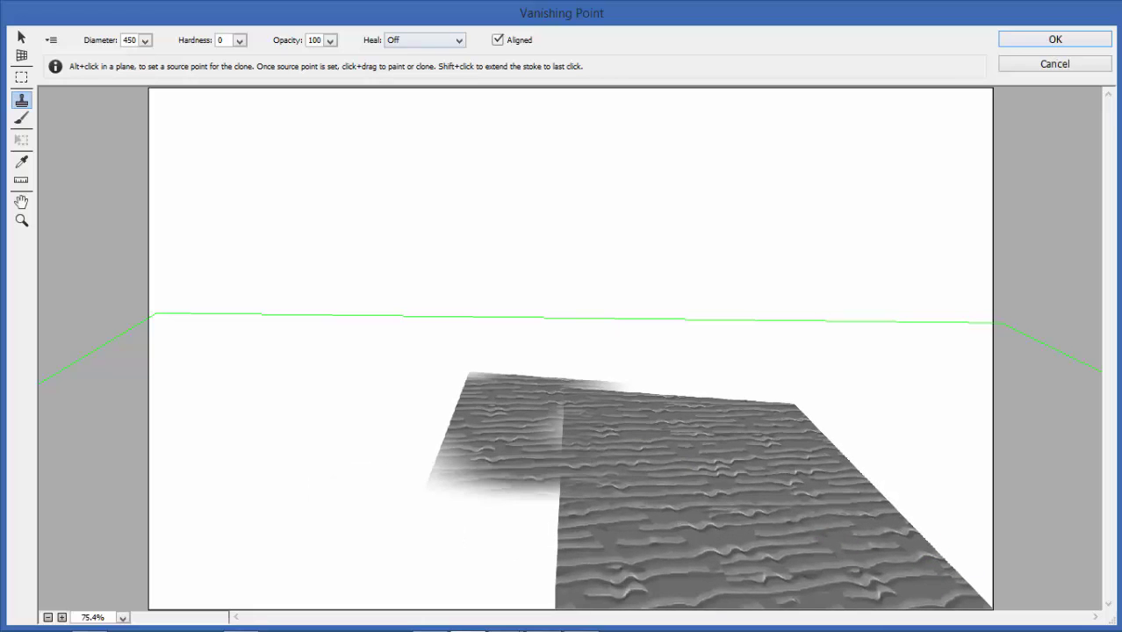
left_click(425, 39)
left_click(404, 64)
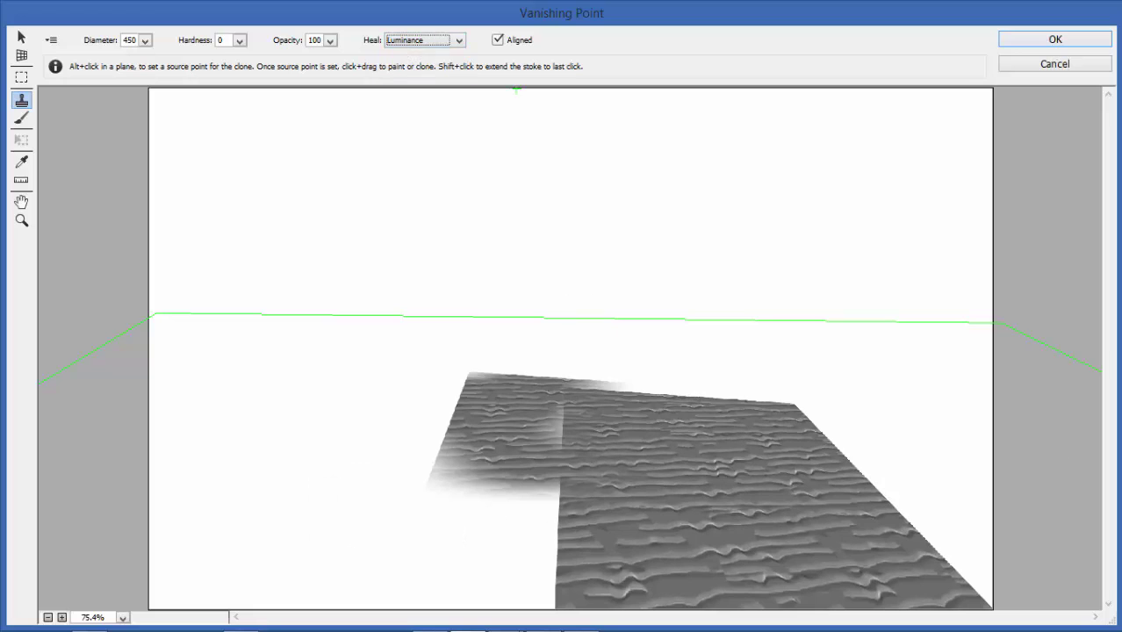
left_click_drag(793, 559, 668, 547)
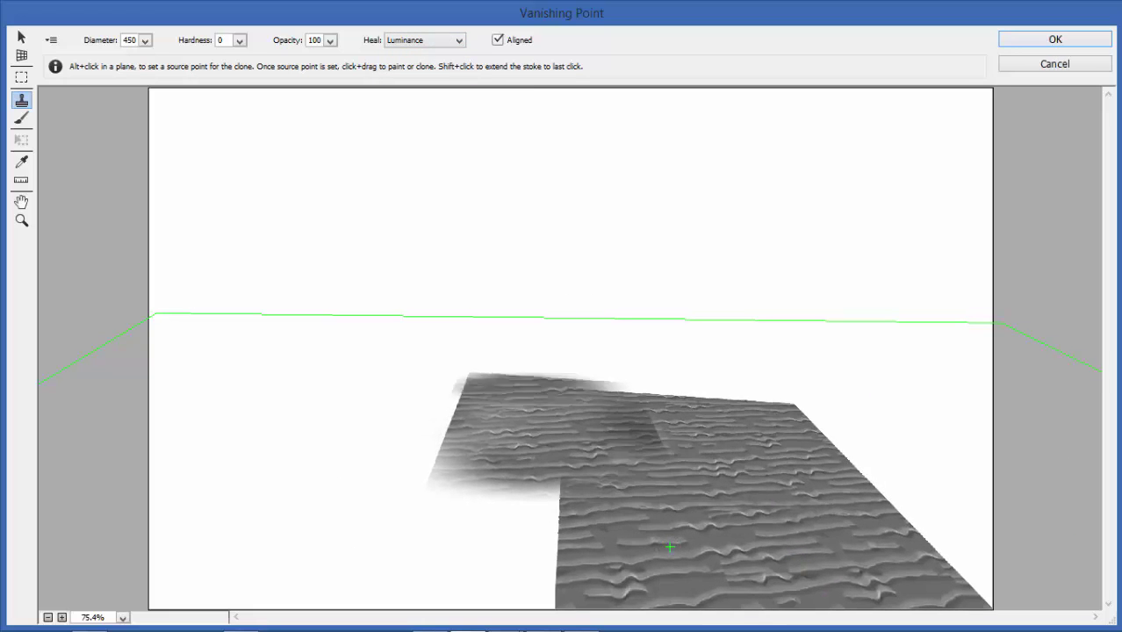
Shrink the clone brush to 201 and clone dunes to the left with healing On
left_click(144, 40)
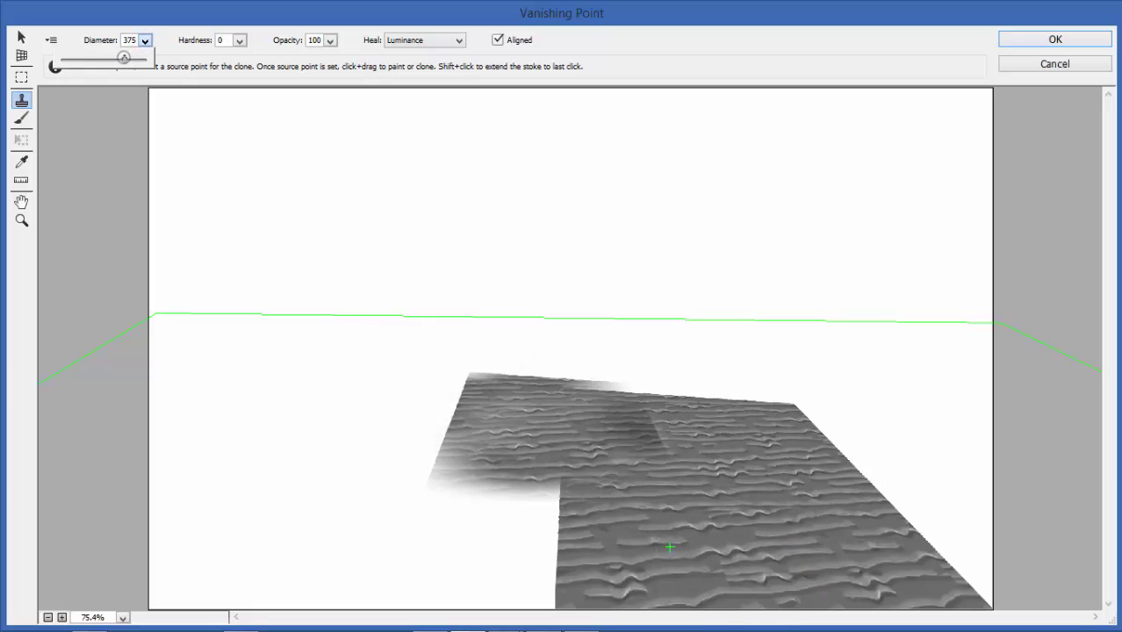
left_click(786, 569, "alt")
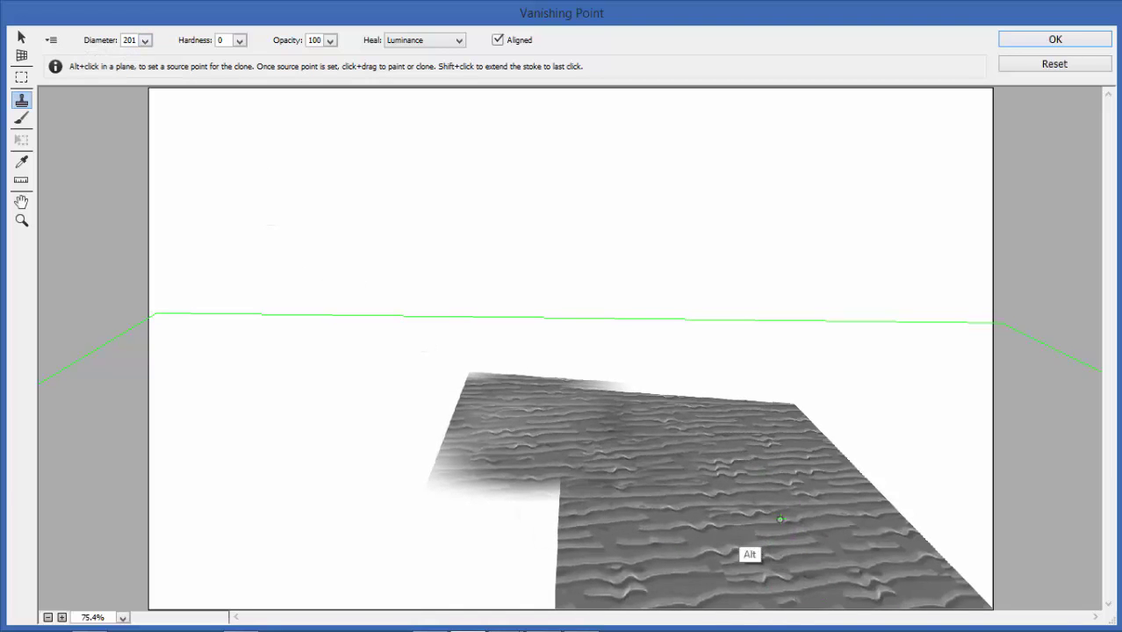
left_click_drag(555, 512, 502, 512)
key("ctrl+z")
left_click(779, 459, "alt")
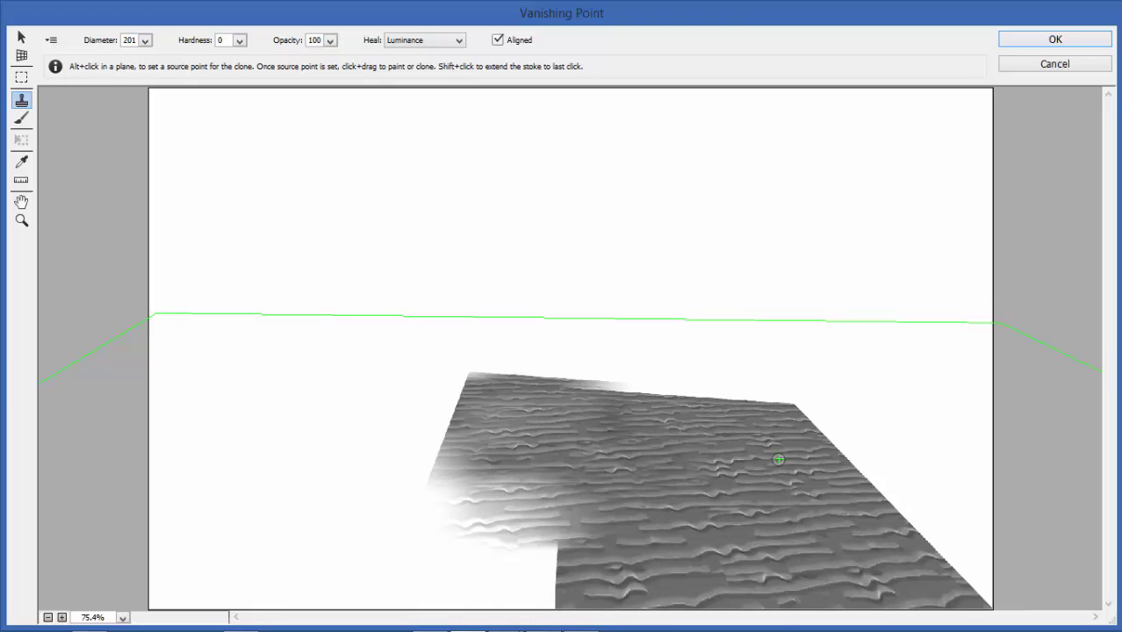
left_click_drag(395, 514, 466, 518)
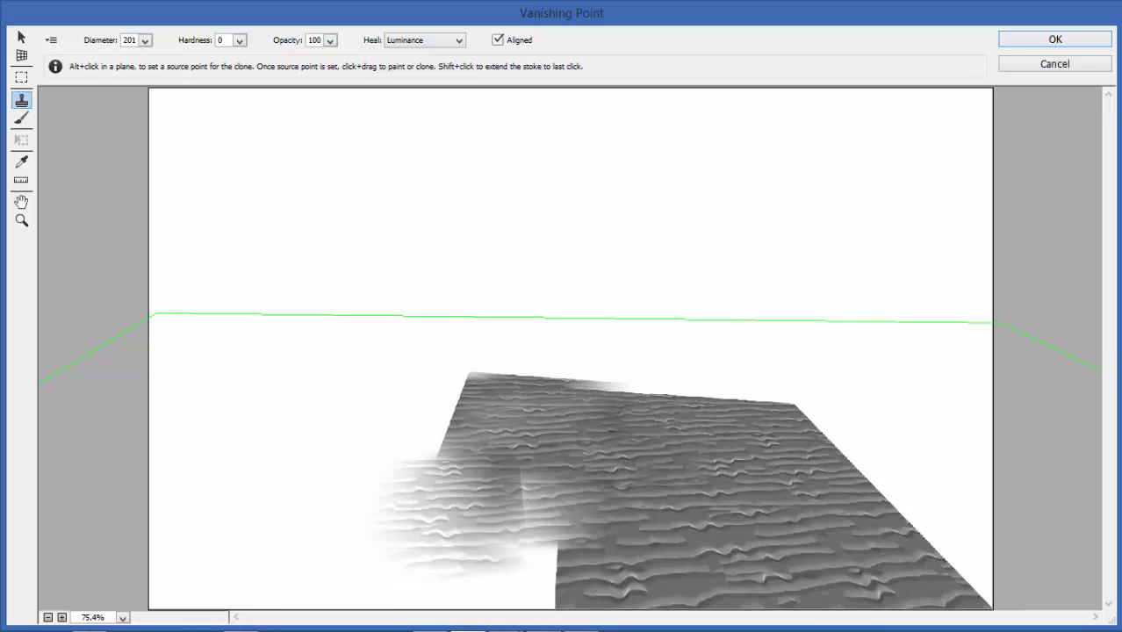
left_click(425, 40)
left_click(413, 74)
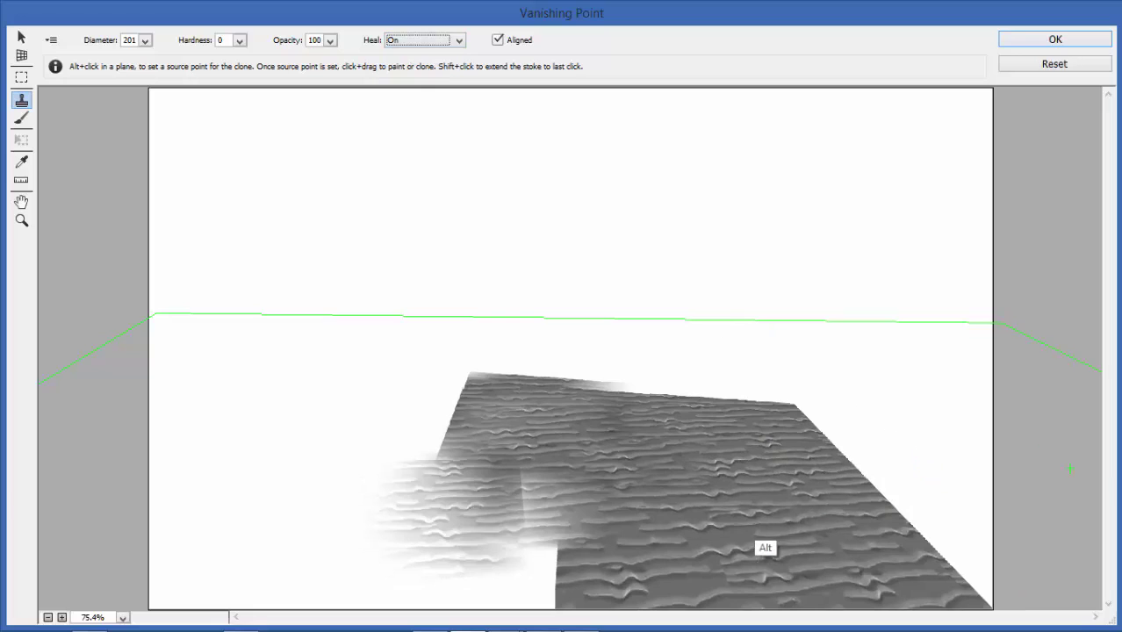
left_click(765, 540, "alt")
left_click_drag(514, 523, 571, 549)
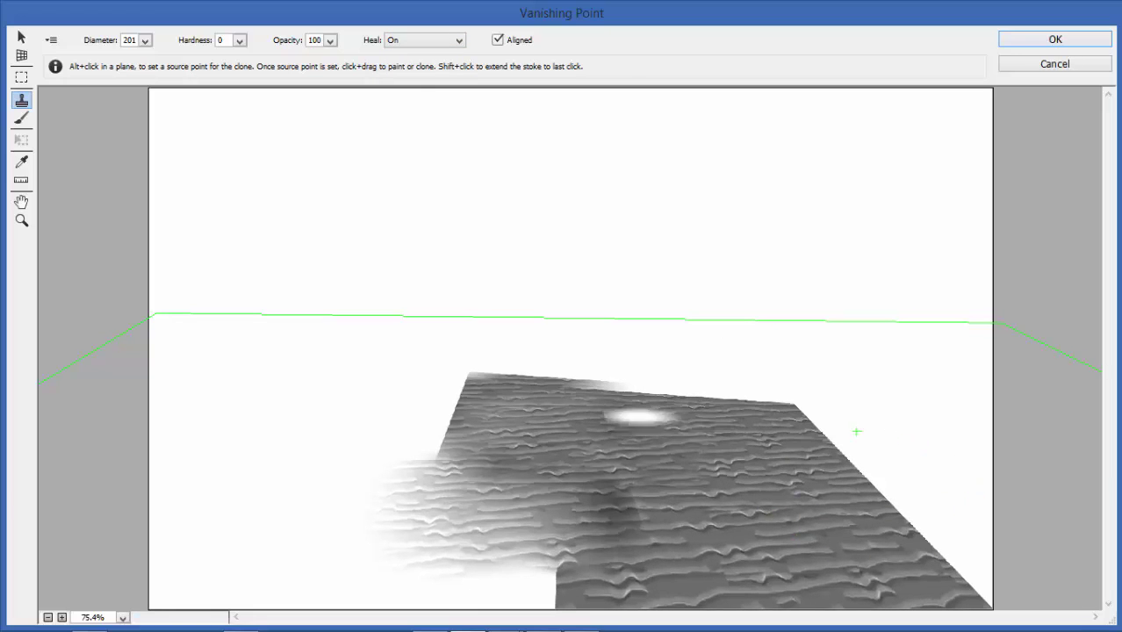
With healing off, cover the white areas, dark smudges and bottom notch up to the horizon
left_click(330, 40)
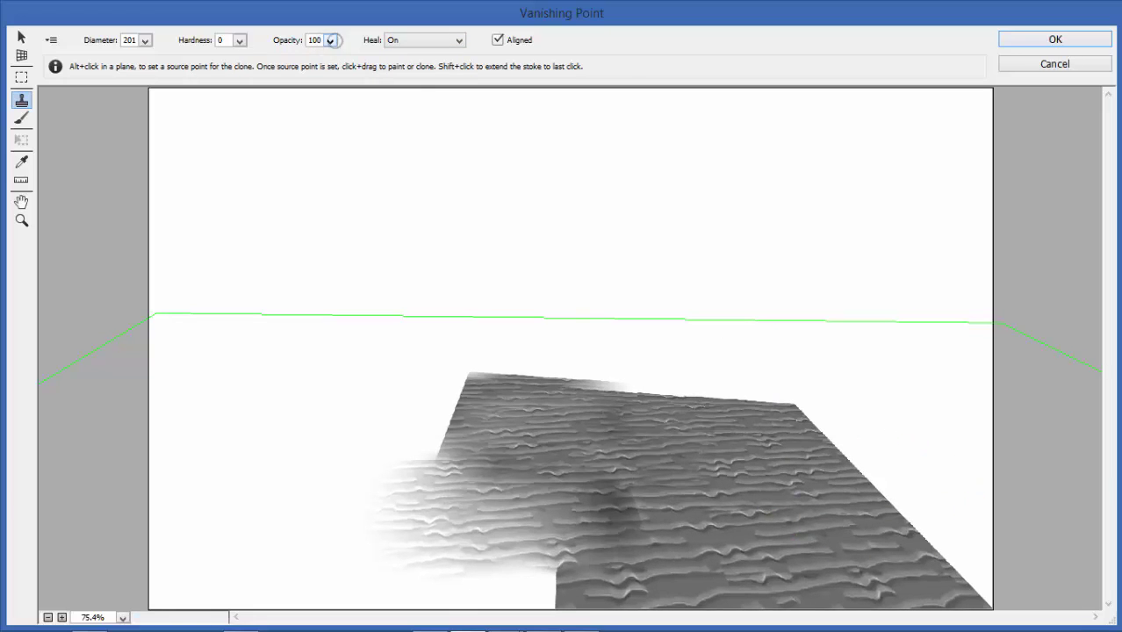
left_click(424, 40)
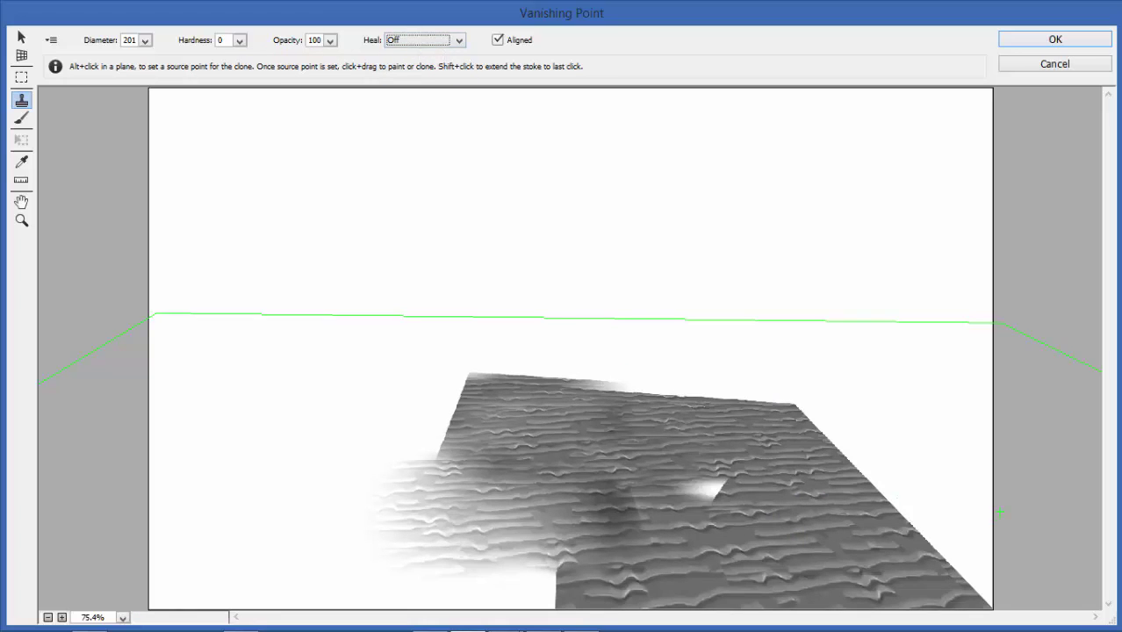
left_click_drag(492, 492, 387, 535)
key("ctrl")
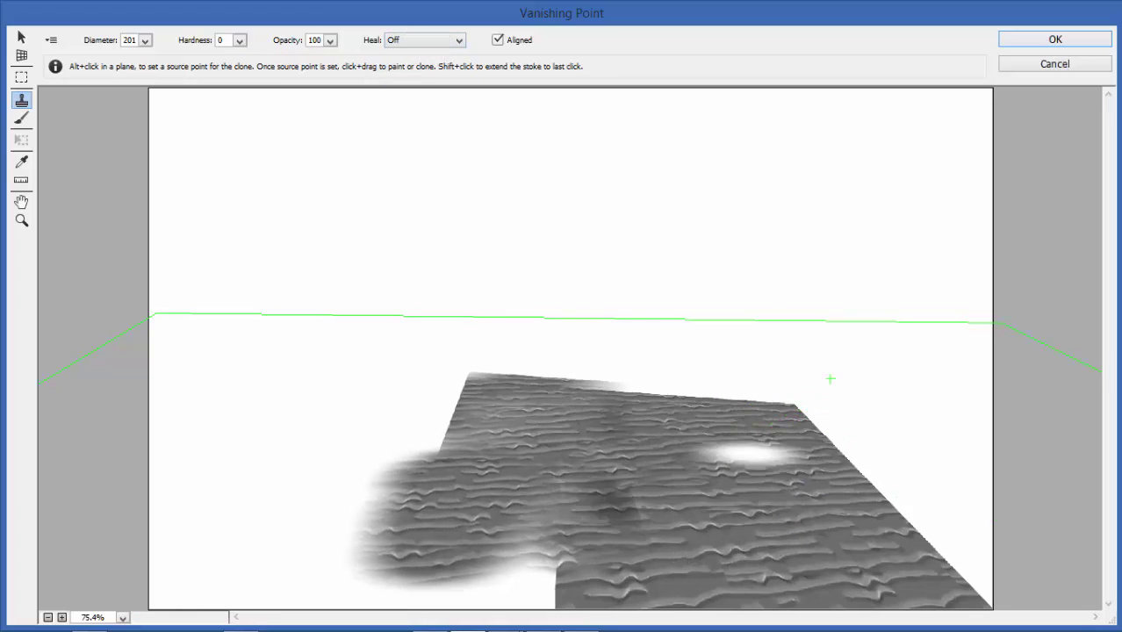
left_click_drag(738, 451, 694, 584)
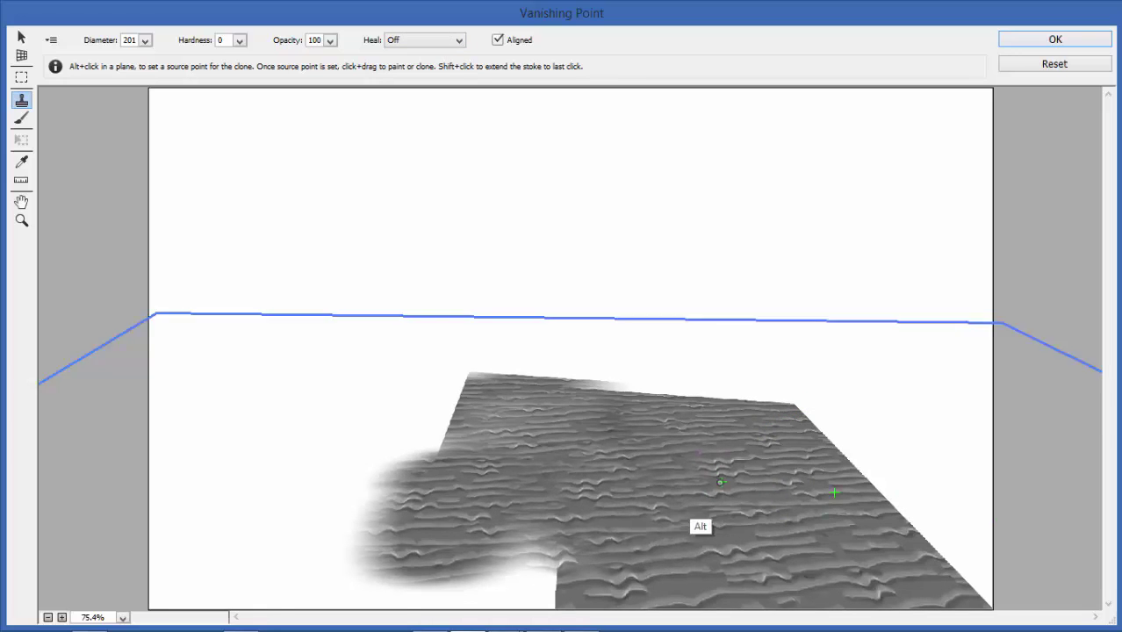
mouse_move(527, 562)
left_mouse_down()
mouse_move(474, 579)
mouse_move(290, 404)
left_mouse_up()
key("alt")
left_click(564, 571, "alt")
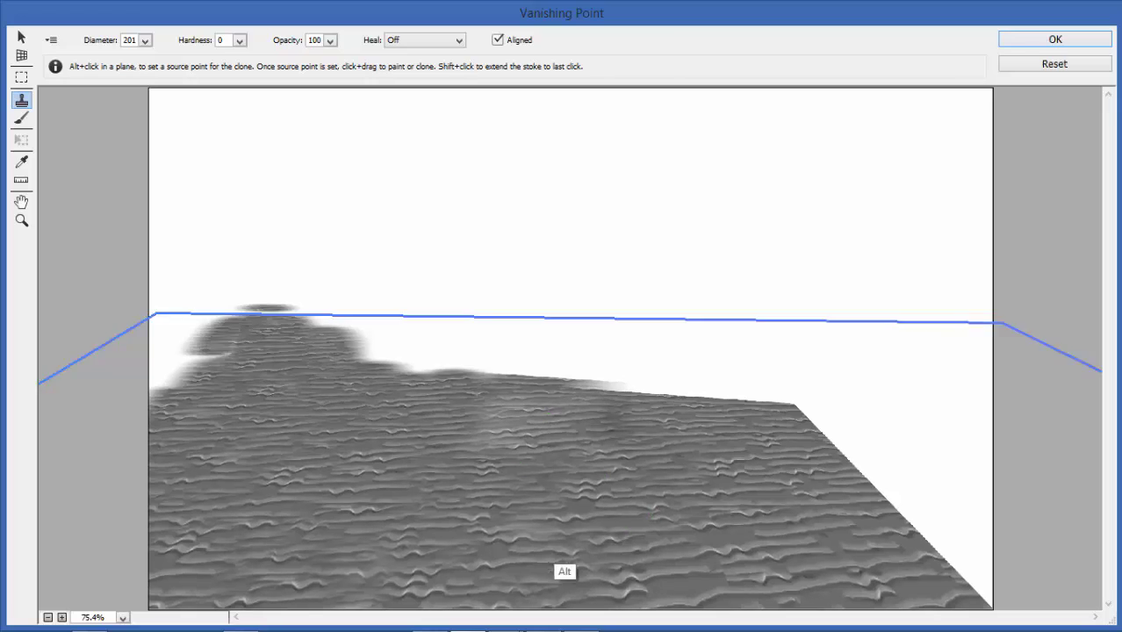
left_click_drag(176, 338, 369, 321)
left_click_drag(298, 325, 958, 501)
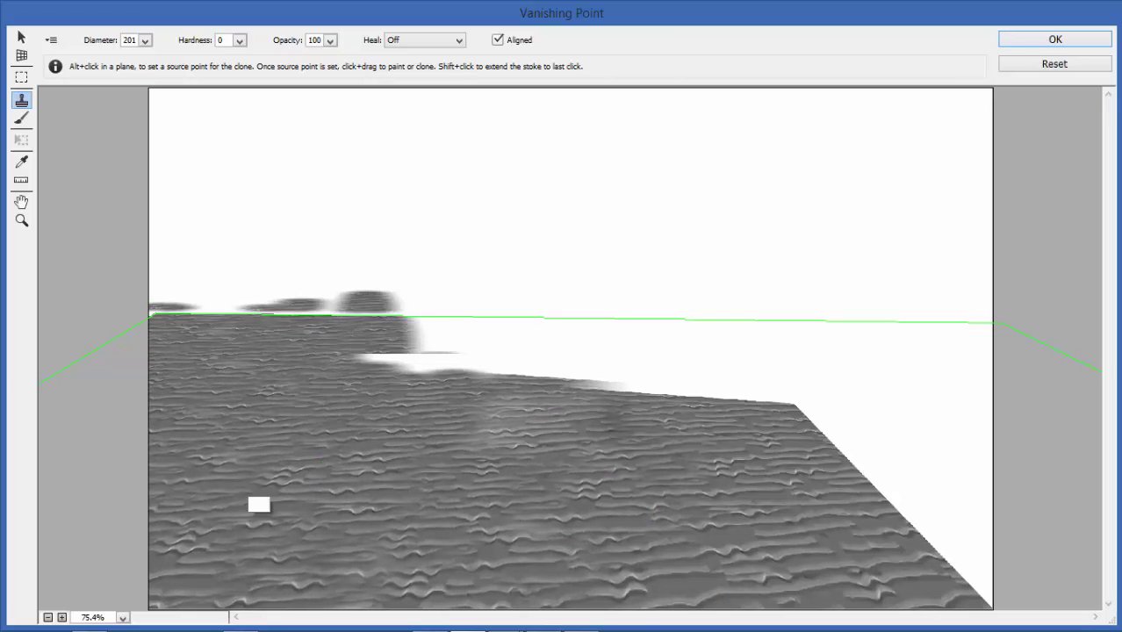
Fill the remaining white gaps along the far dunes and ridge, then apply the filter
key("alt")
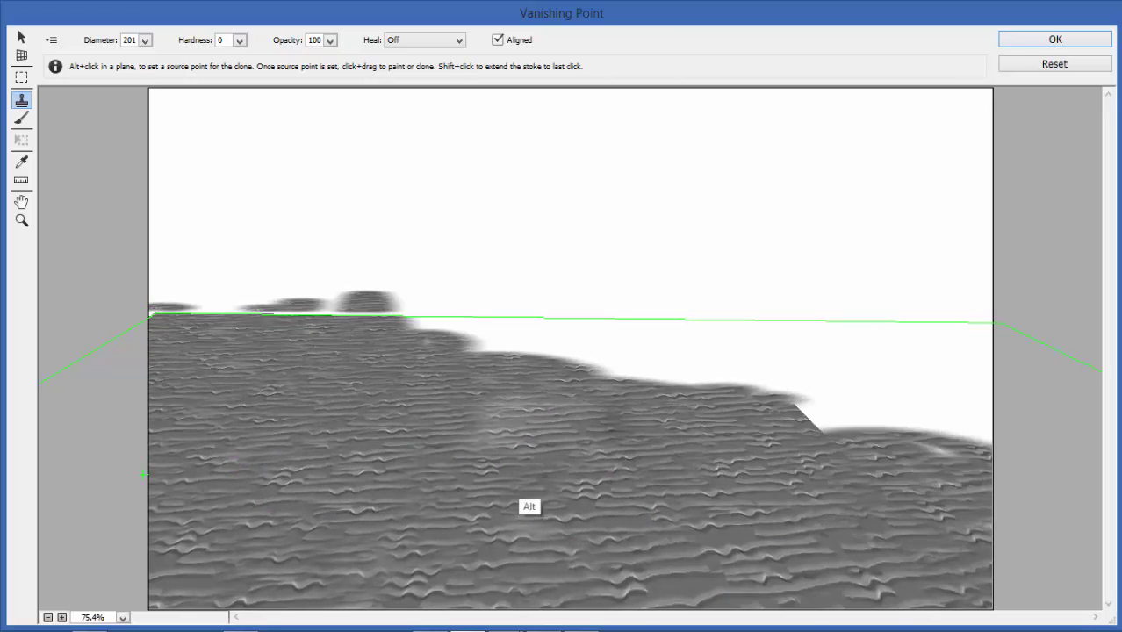
left_click(354, 566, "alt")
left_click_drag(940, 439, 675, 434)
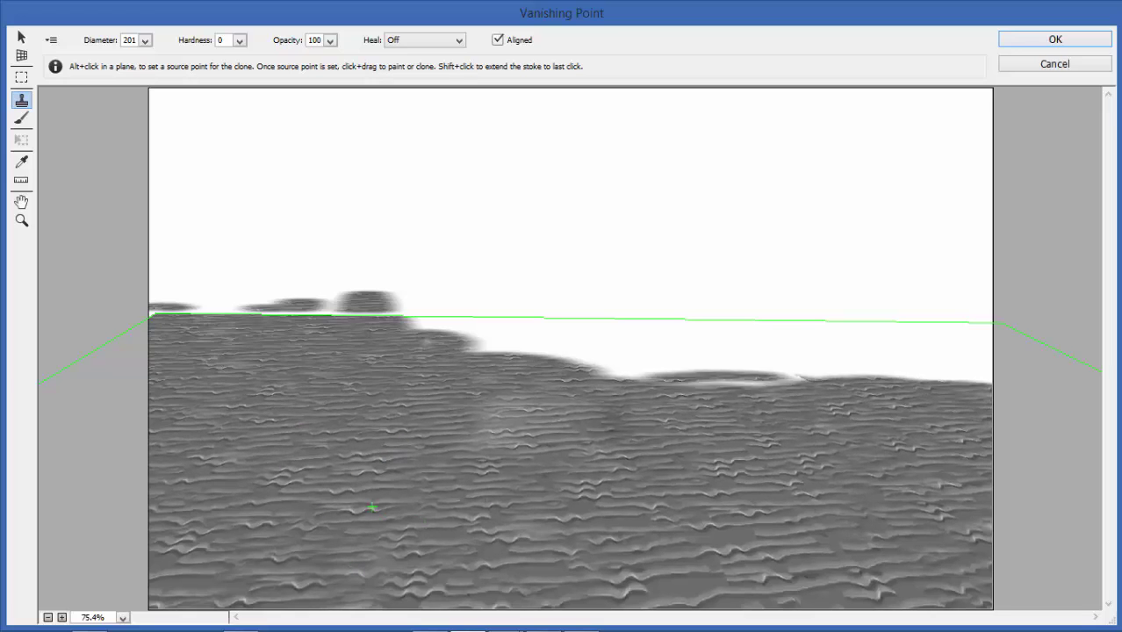
left_click_drag(930, 351, 457, 348)
left_click(513, 520, "alt")
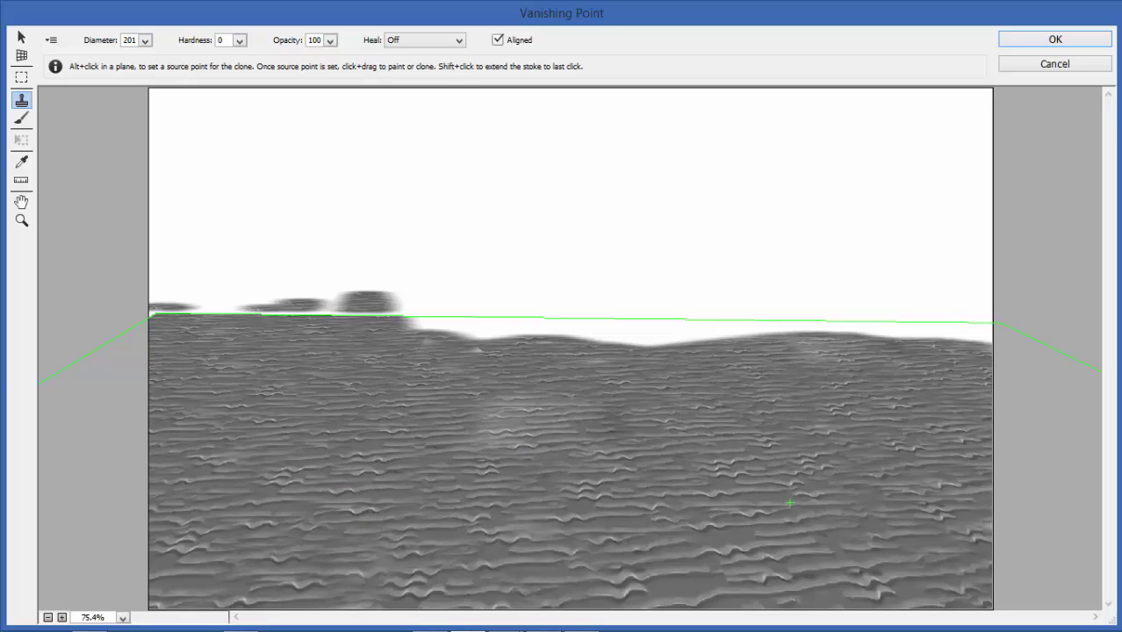
left_click(301, 540, "alt")
left_click_drag(615, 339, 421, 329)
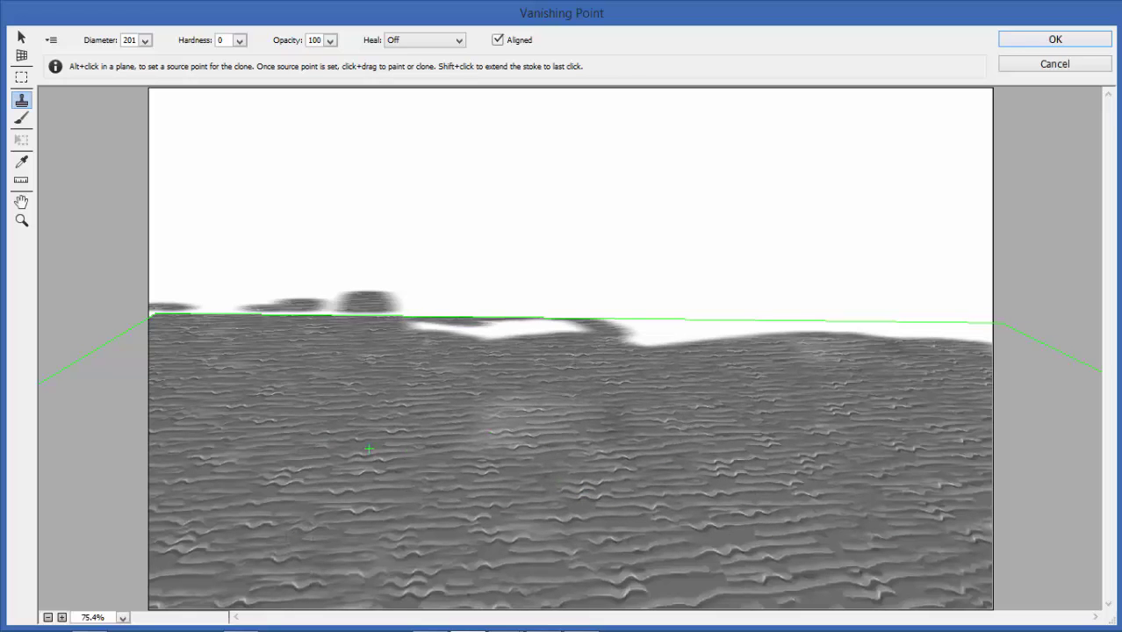
mouse_move(619, 334)
left_mouse_down()
mouse_move(940, 338)
mouse_move(632, 323)
left_mouse_up()
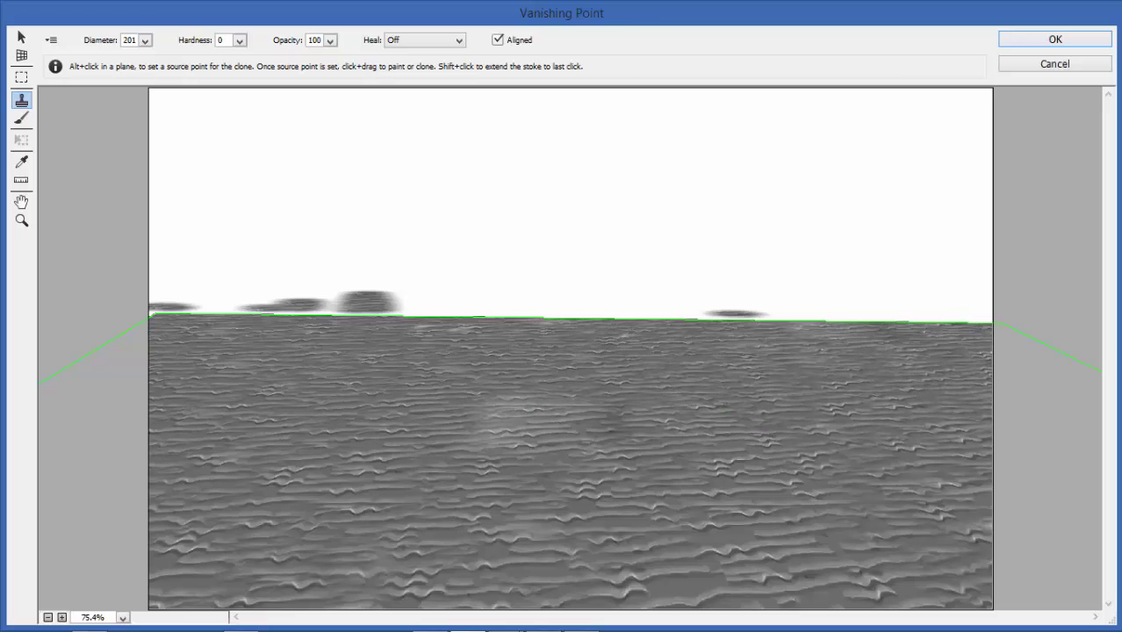
left_click(1023, 42)
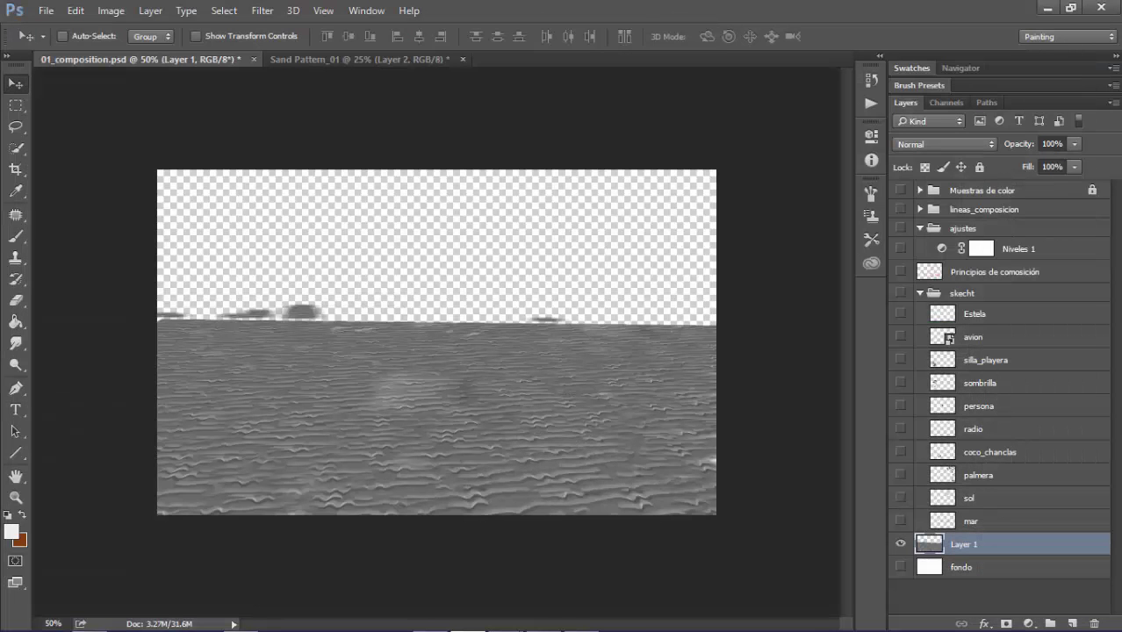
Lasso above the sketched shoreline, add an inverted mask to Layer 1, and target its image
left_click(900, 521)
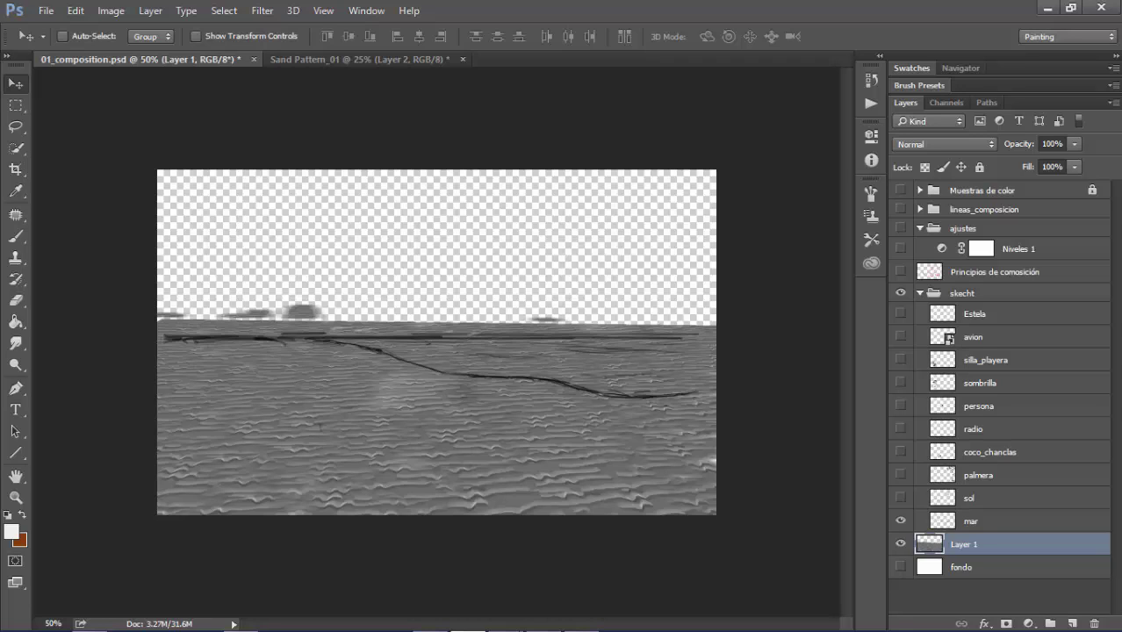
key("l")
key("alt")
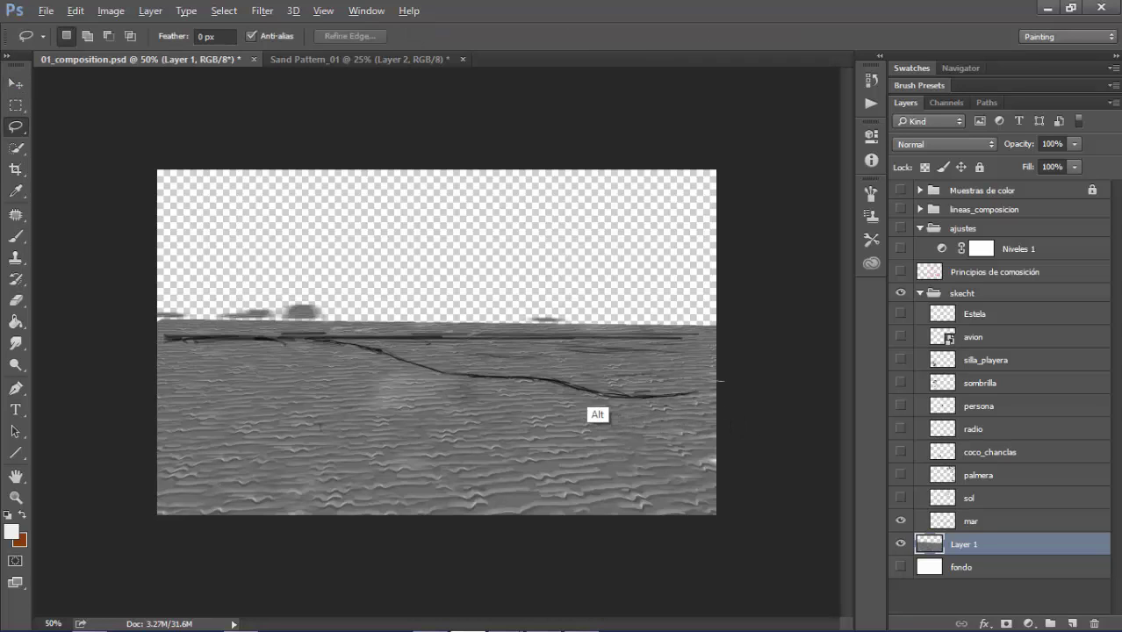
mouse_move(157, 332)
left_mouse_down()
mouse_move(748, 368)
mouse_move(158, 334)
left_mouse_up()
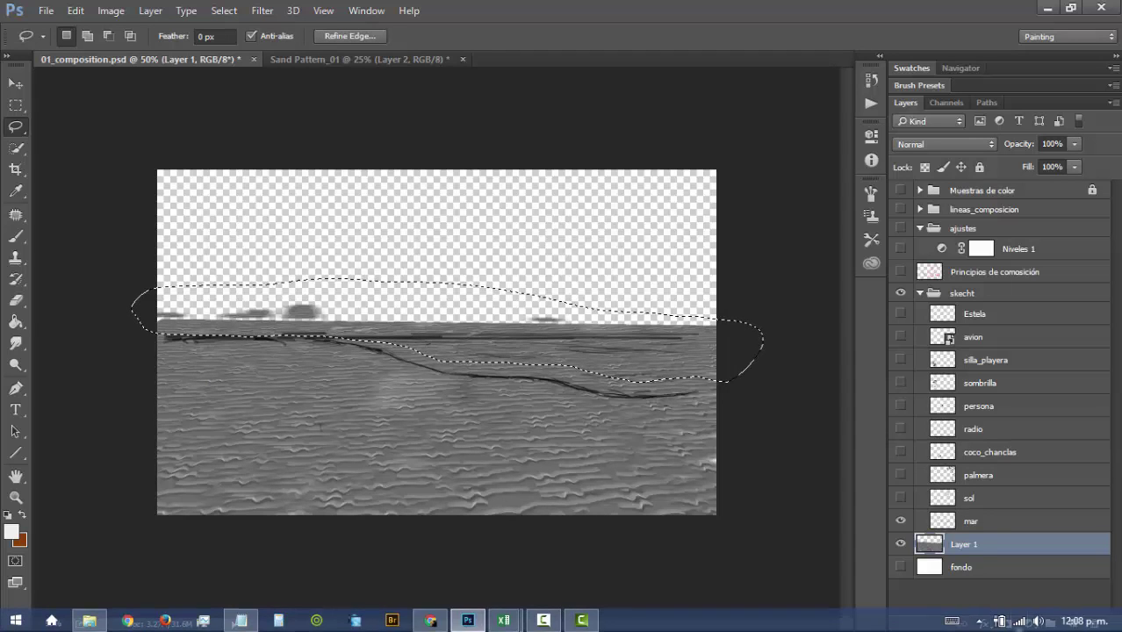
left_click(1008, 623)
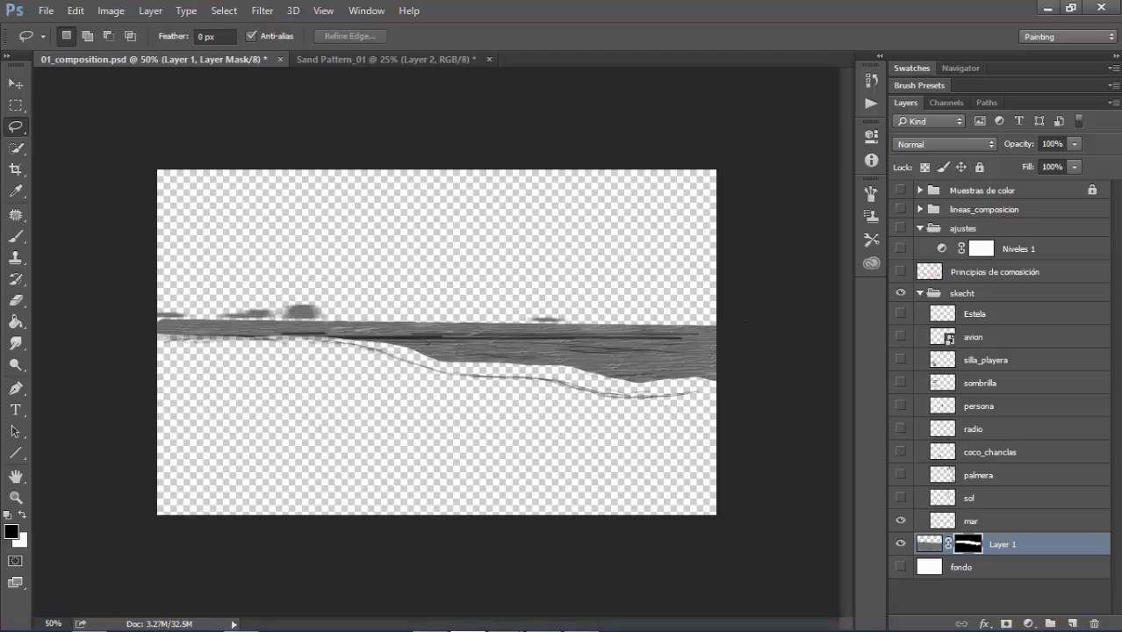
key("ctrl+i")
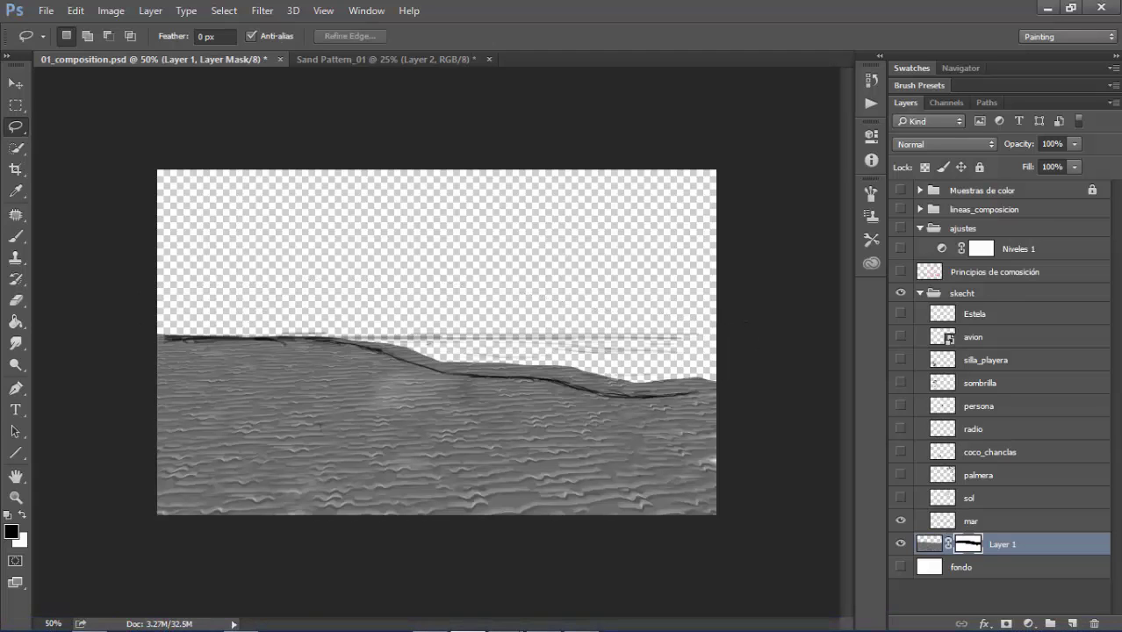
key("v")
key("ctrl+2")
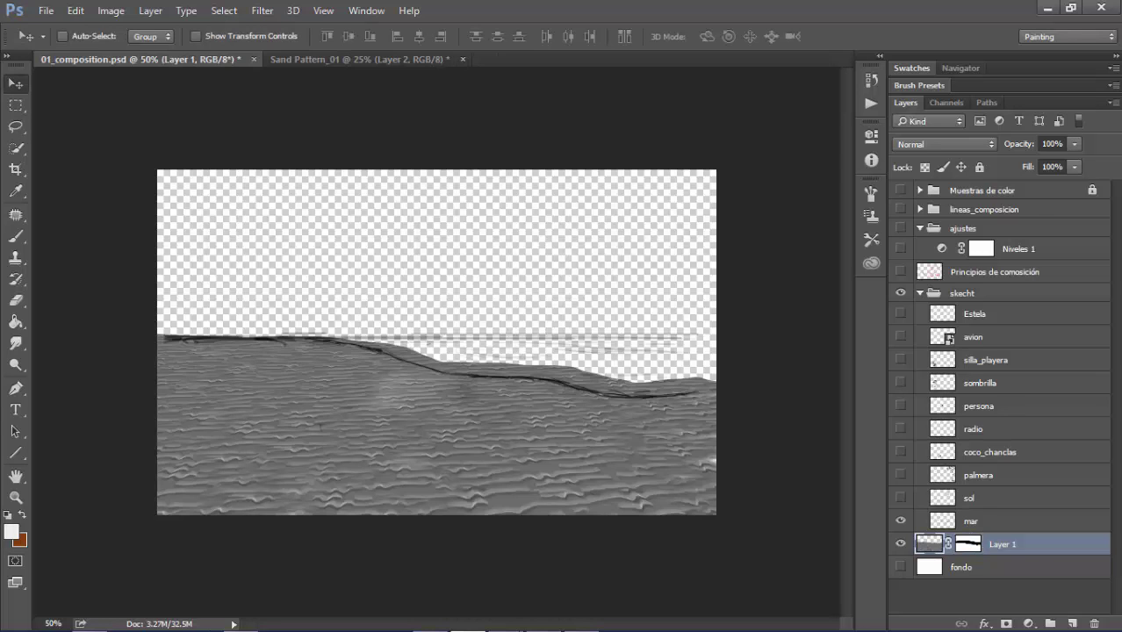
left_click(262, 10)
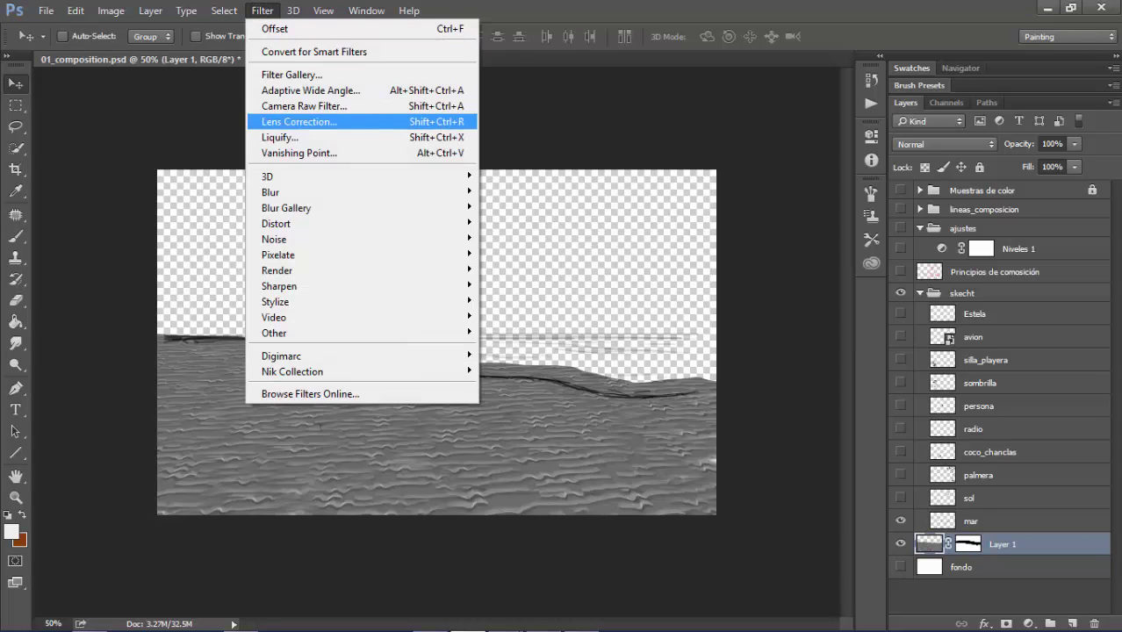
Warp the sand ripples and edges in Liquify with an enlarged Forward Warp brush
left_click(281, 137)
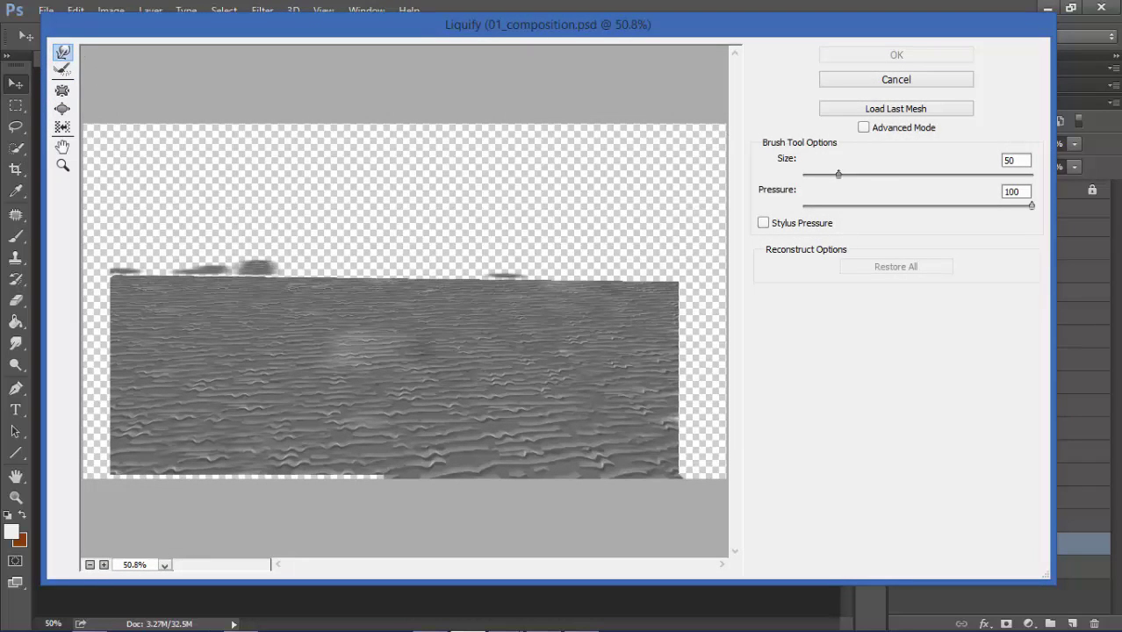
key("bracketright")
key("bracketright")
key("bracketright")
left_click_drag(564, 363, 586, 349)
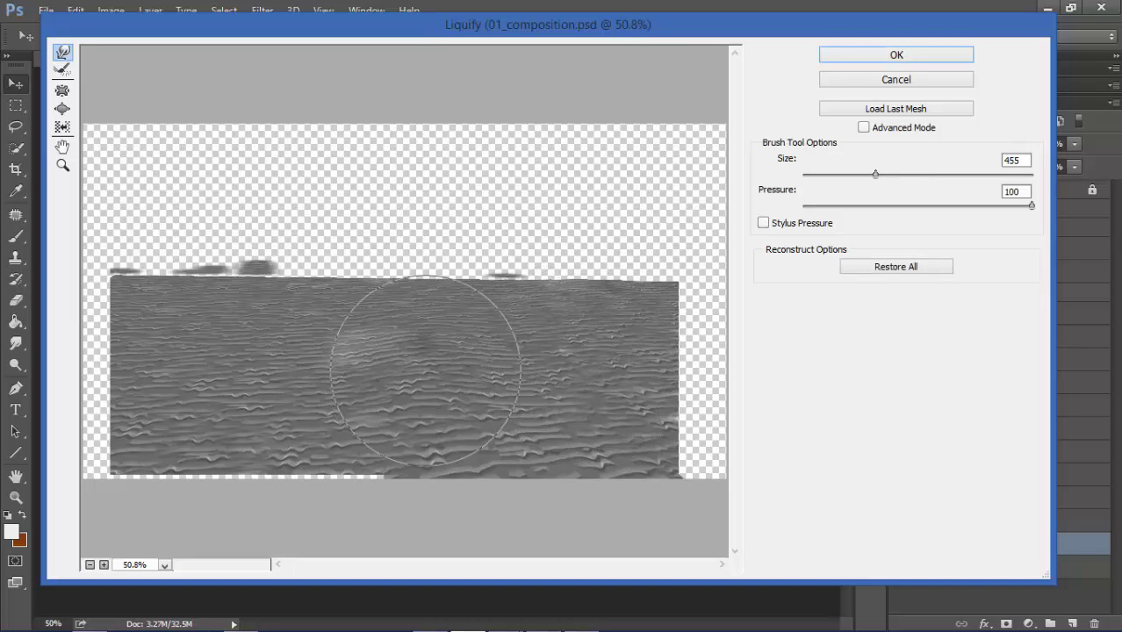
mouse_move(394, 358)
left_mouse_down()
mouse_move(158, 426)
mouse_move(472, 455)
left_mouse_up()
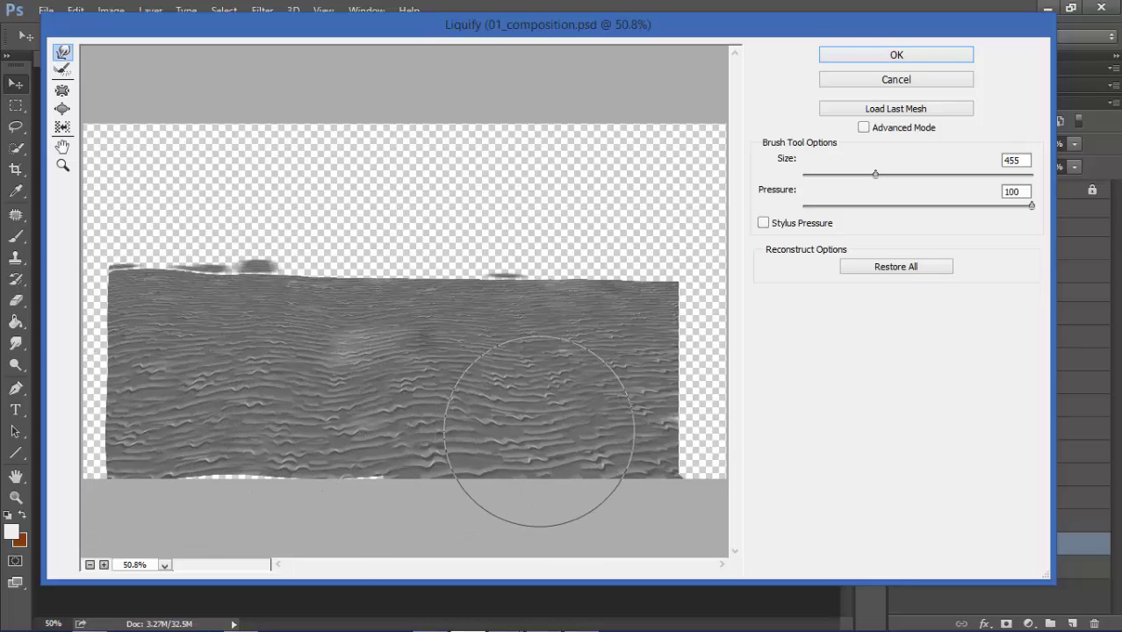
mouse_move(543, 421)
left_mouse_down()
mouse_move(614, 476)
mouse_move(652, 376)
left_mouse_up()
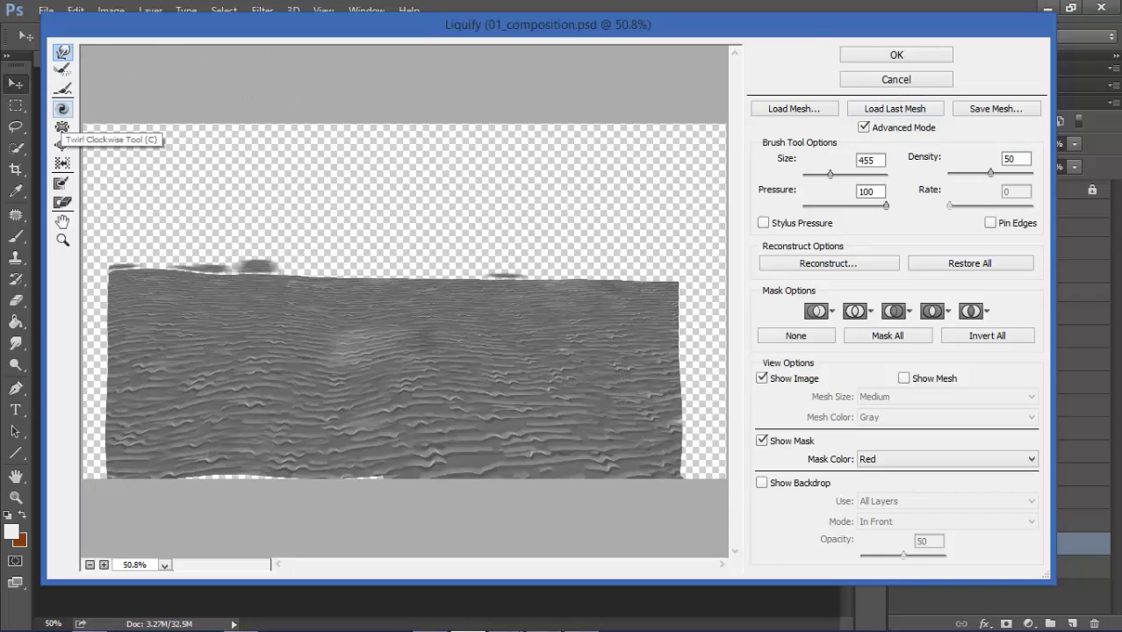
Twirl the sand's lower-right ripples clockwise with a smaller Twirl Clockwise brush
left_click(63, 108)
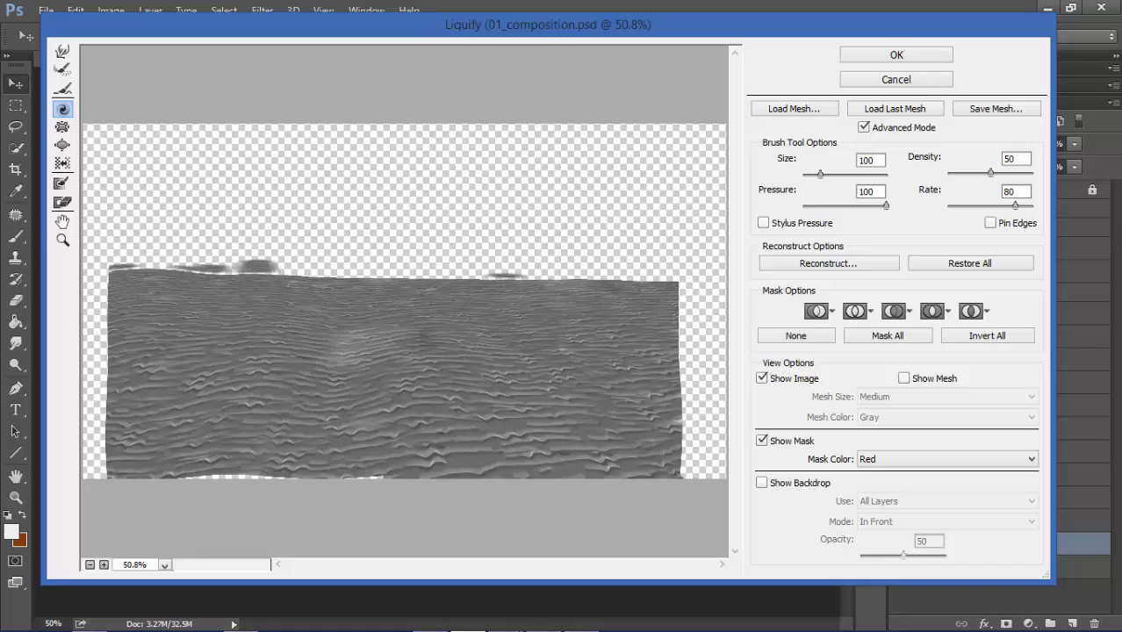
key("bracketright")
key("bracketright")
key("bracketright")
left_click(411, 370)
key("ctrl+z")
key("bracketleft")
key("bracketleft")
key("bracketleft")
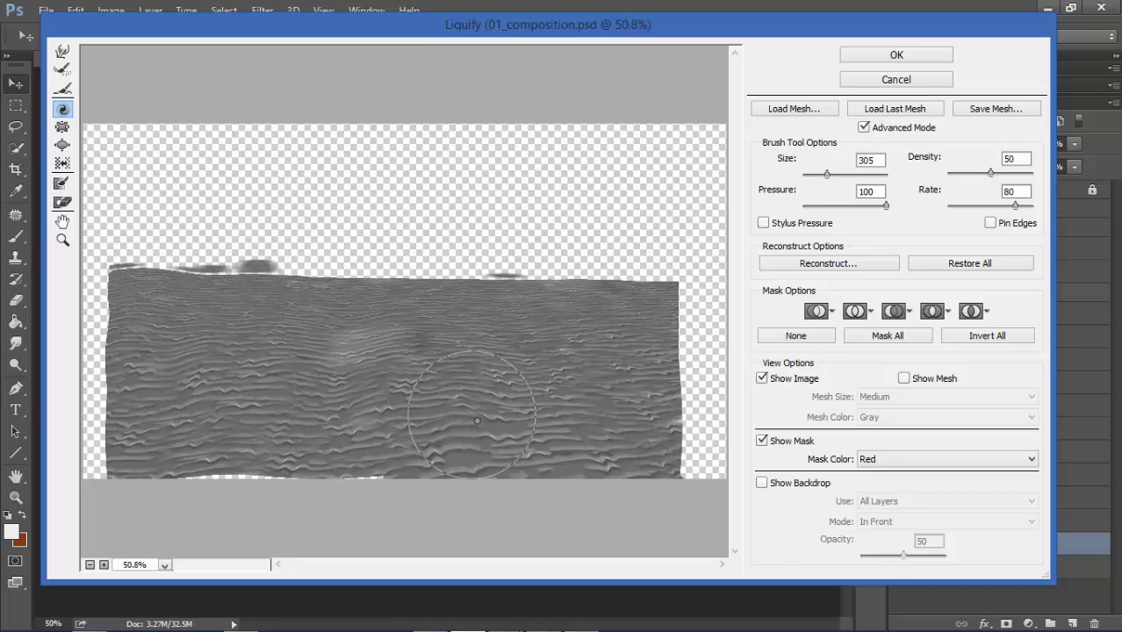
mouse_move(577, 343)
left_mouse_down()
mouse_move(633, 426)
mouse_move(326, 418)
left_mouse_up()
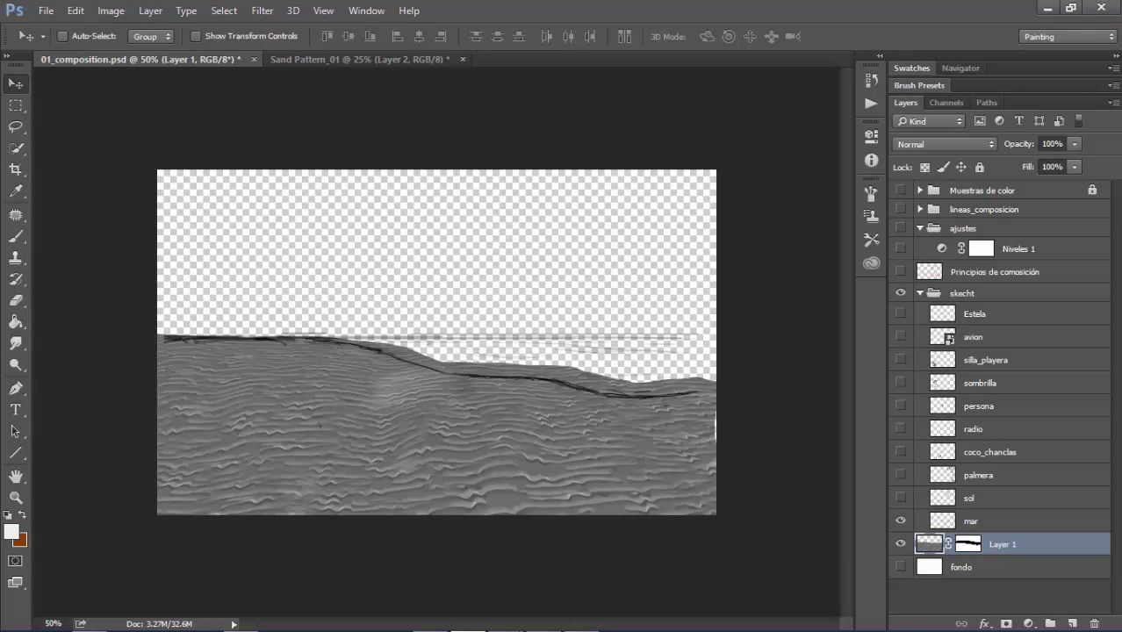
Shift the sand texture down about 40 px and show the sun and palm tree layers
key("ctrl")
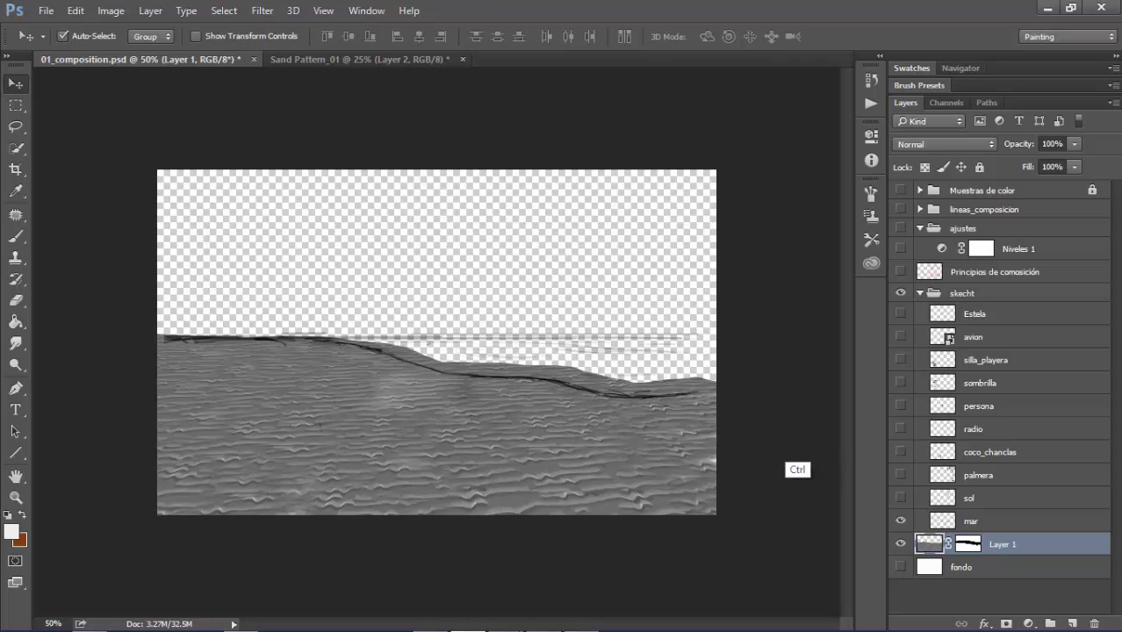
left_click_drag(439, 422, 439, 457)
left_click(900, 498)
left_click(900, 475)
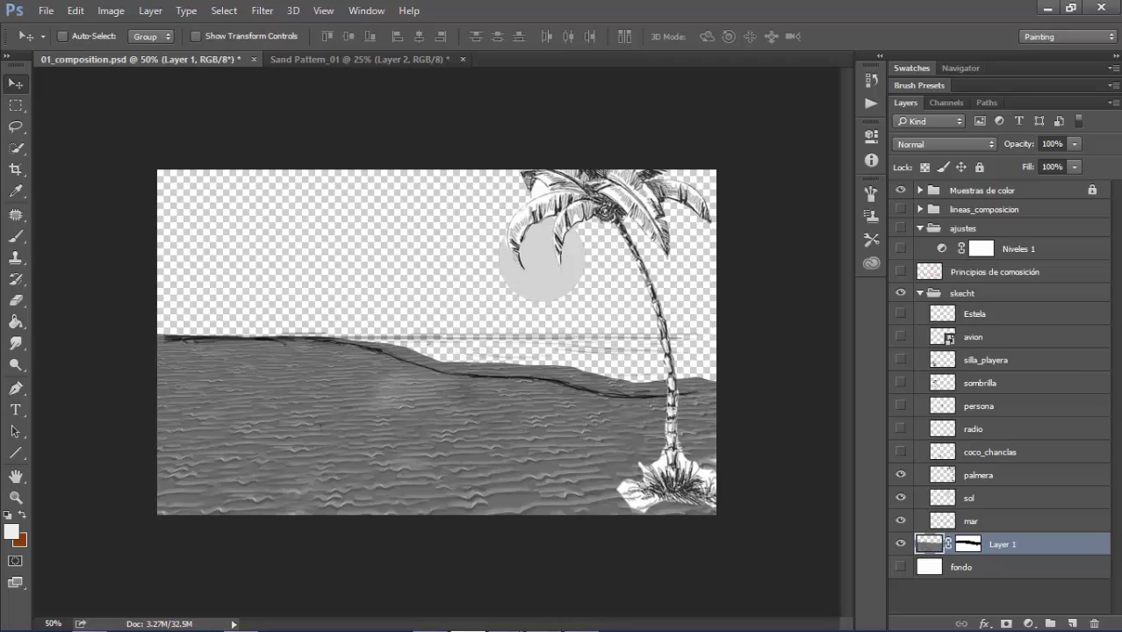
Show the muestras and muestras copia swatch layers in the Muestras de color group
key("alt+period")
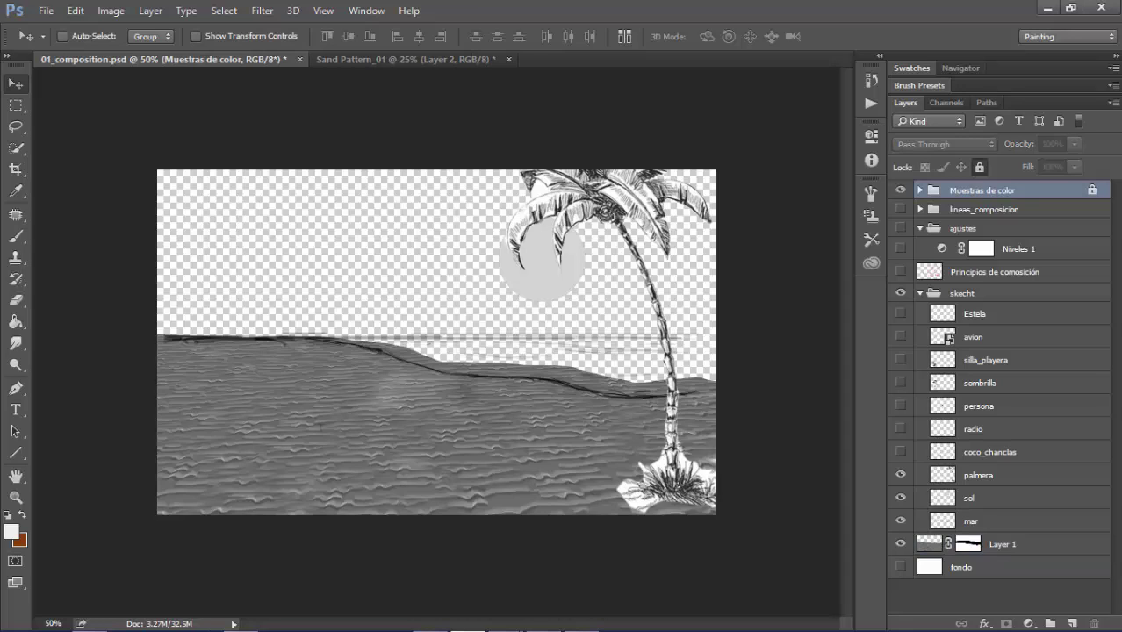
left_click(920, 189)
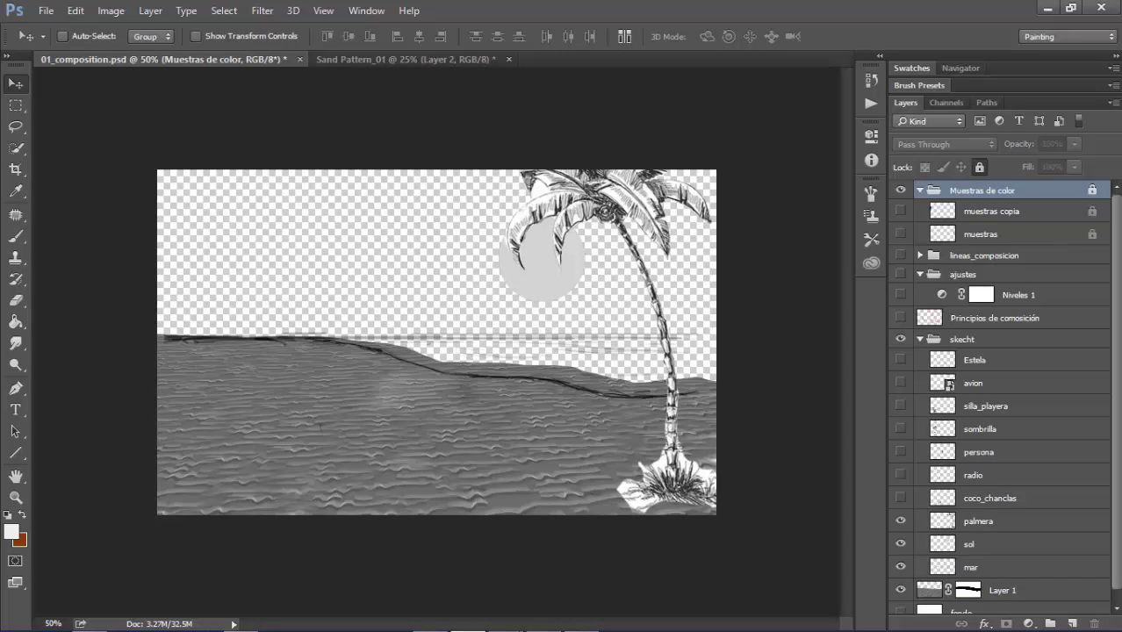
left_click(901, 211)
left_click(900, 234)
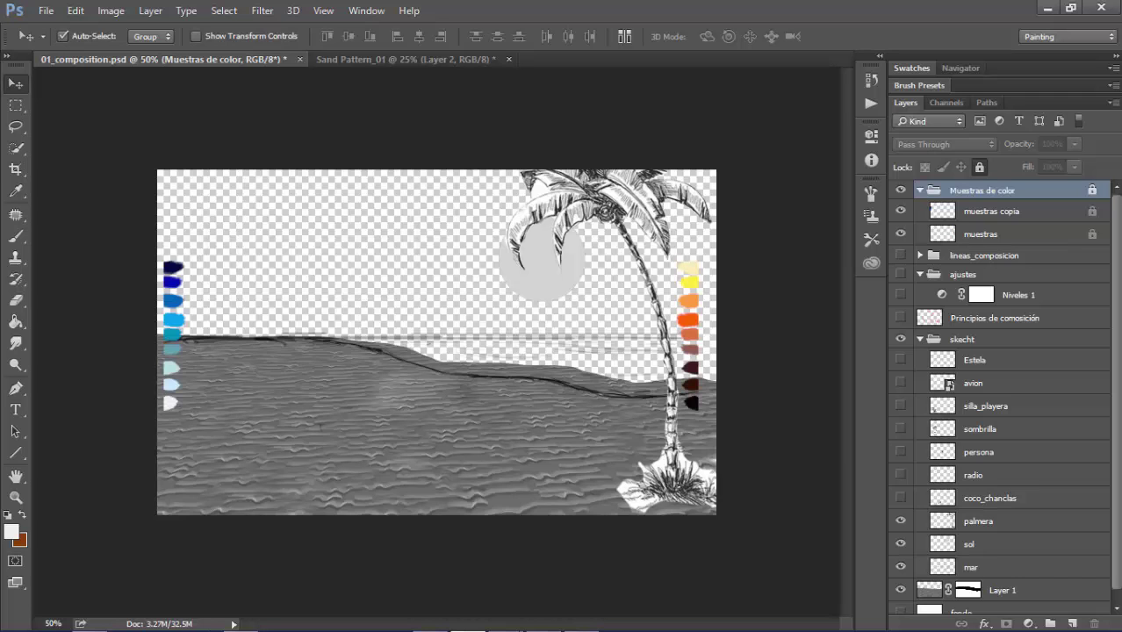
Open the layer style settings for the sand layer, Layer 1
left_click(1003, 591)
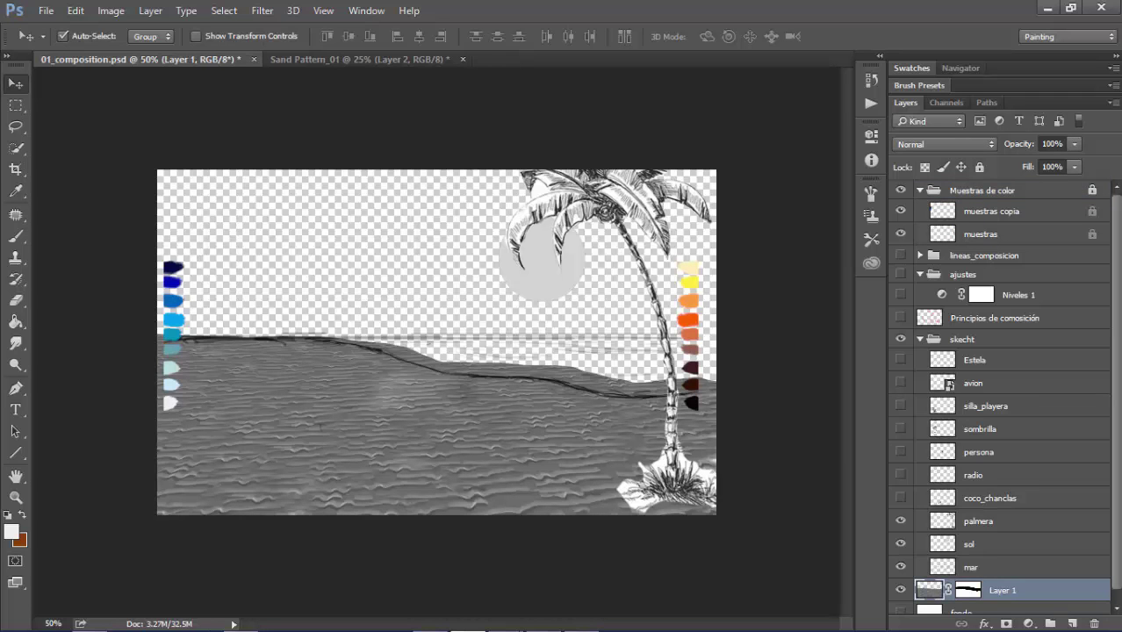
double_click(1046, 590)
mouse_move(559, 67)
left_mouse_down()
mouse_move(686, 119)
mouse_move(1025, 161)
mouse_move(1035, 146)
left_mouse_up()
Enable a Gradient Overlay on the sand, blended in Multiply
left_click(824, 361)
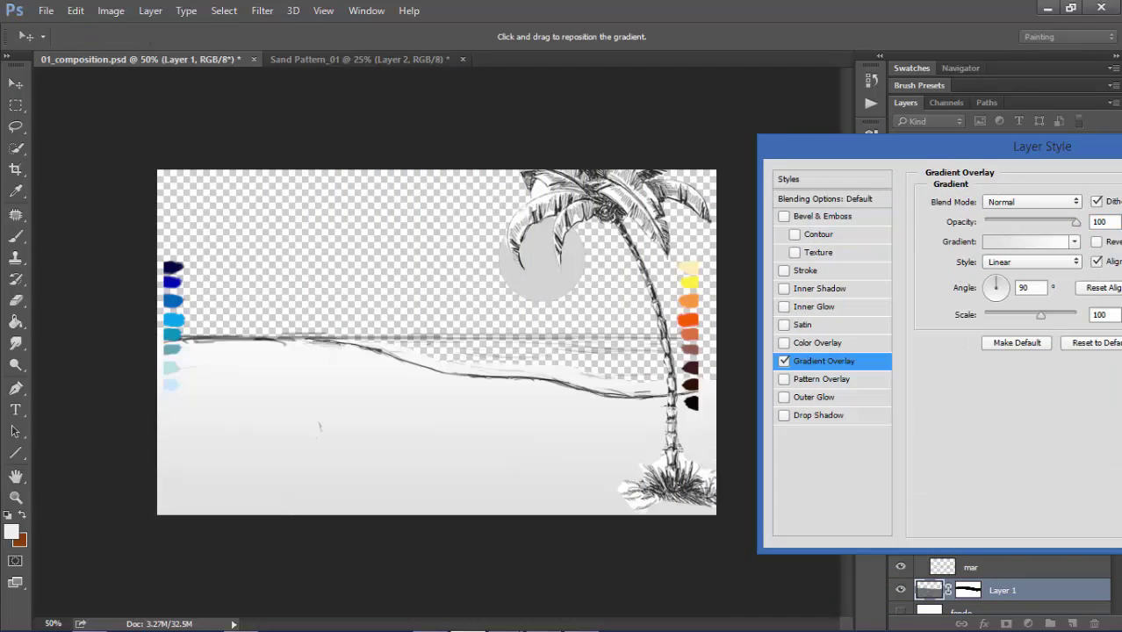
left_click(1032, 202)
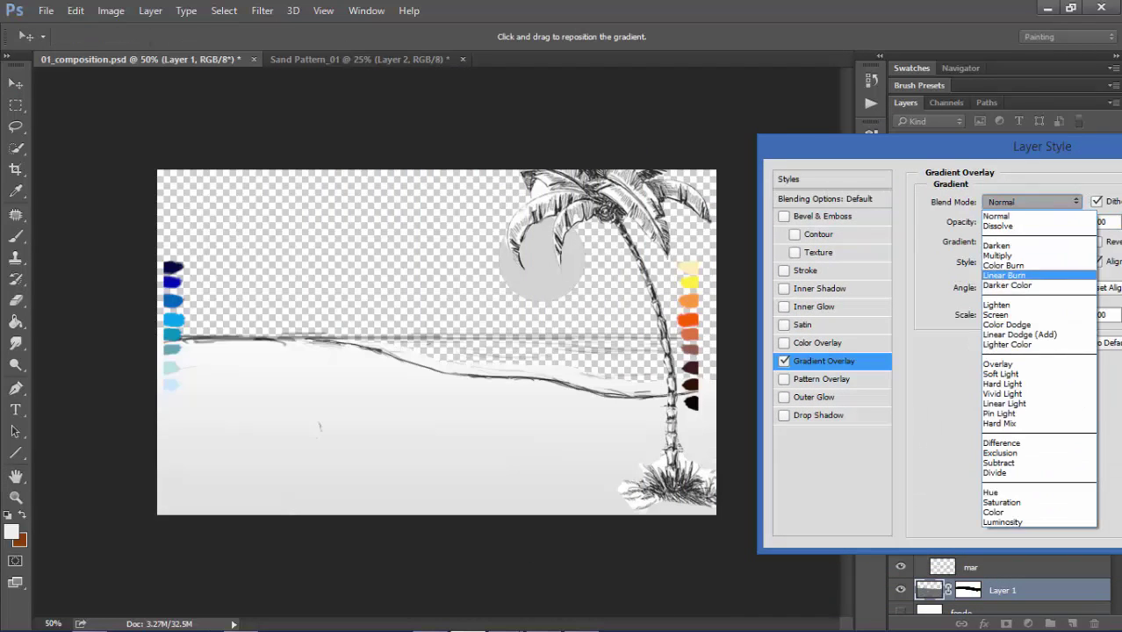
left_click(1007, 262)
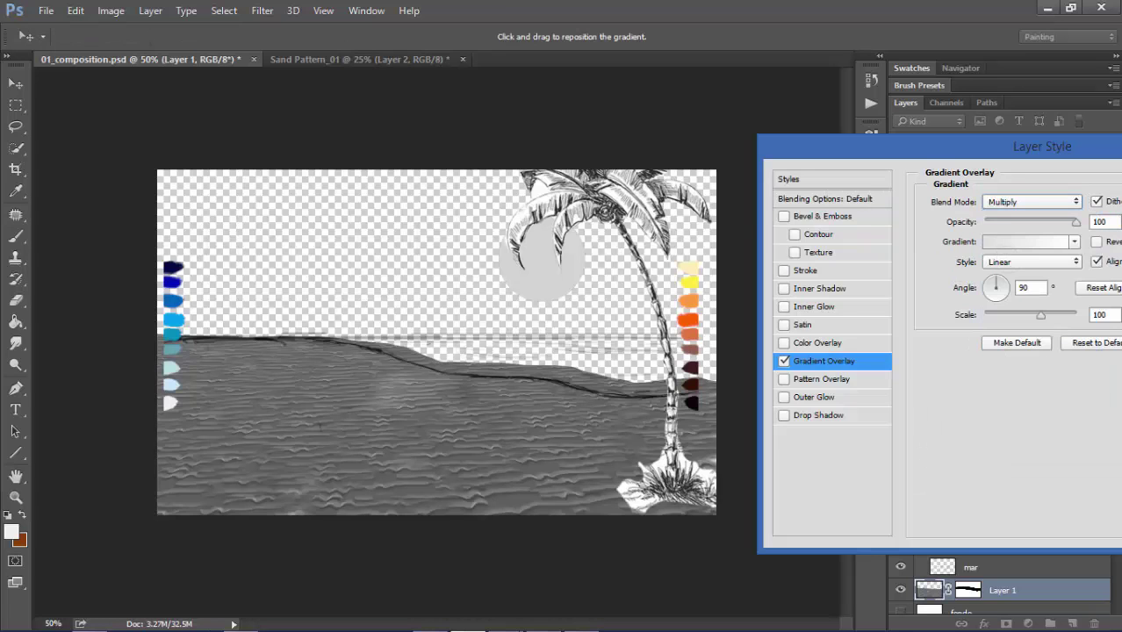
Start from the Violet, Orange gradient and set its left stop to #feedb9
left_click(1027, 242)
left_click_drag(940, 220, 947, 190)
left_click(896, 244)
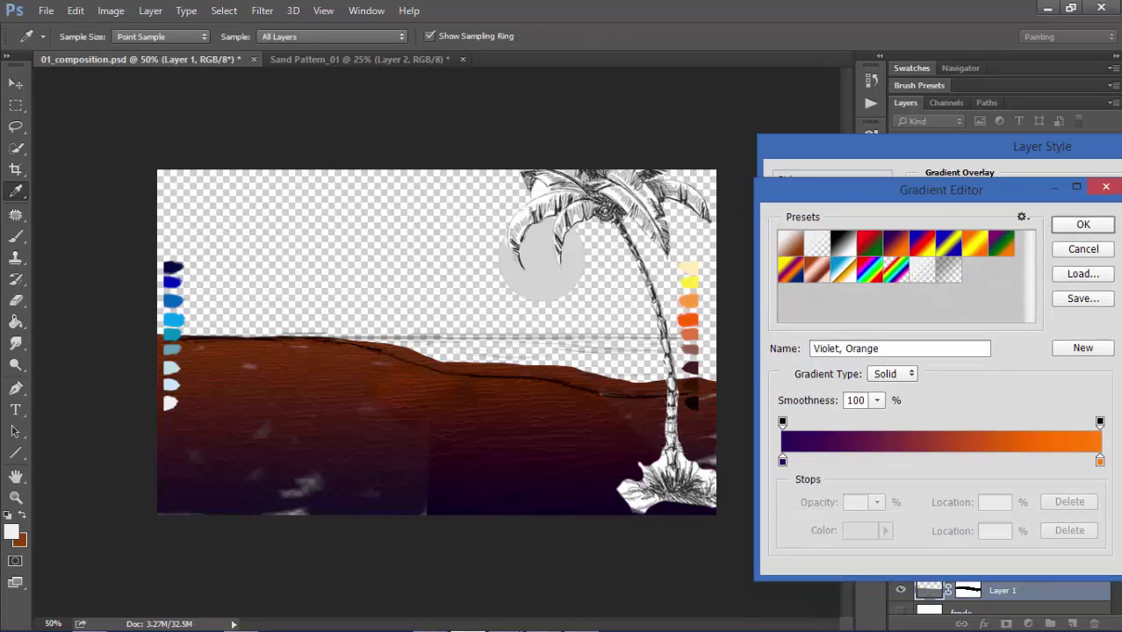
left_click(1100, 460)
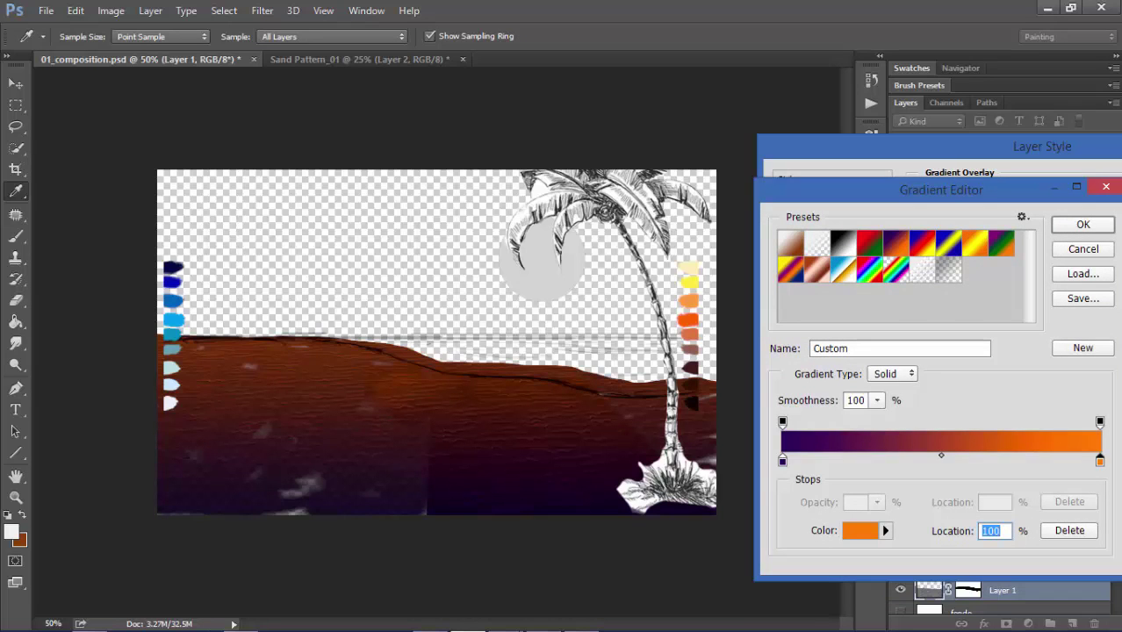
left_click(689, 300)
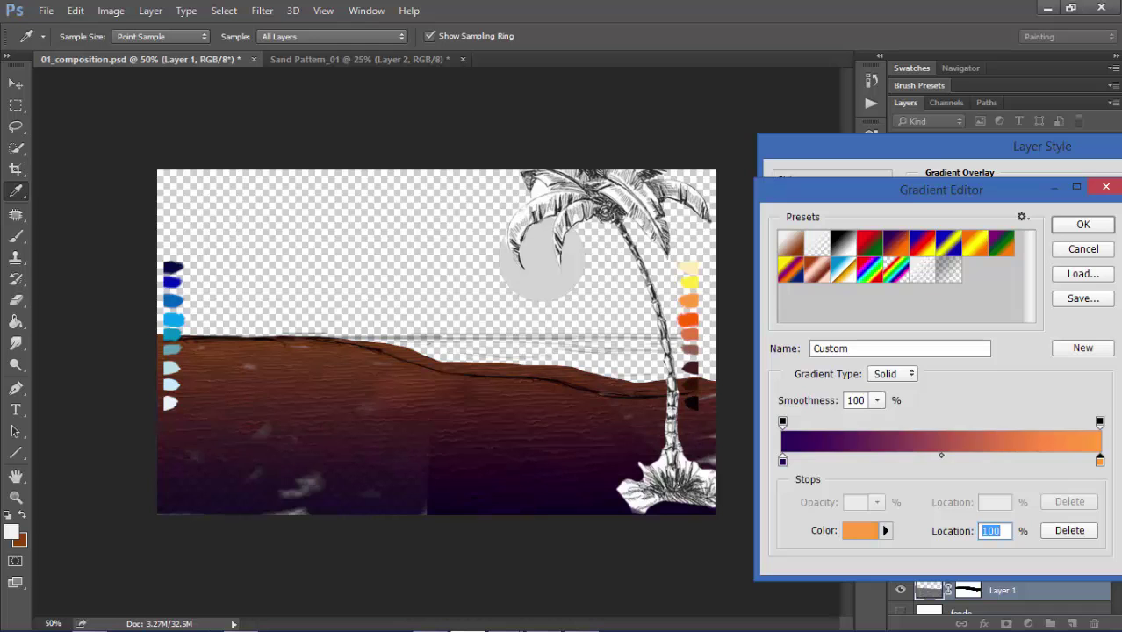
left_click(783, 461)
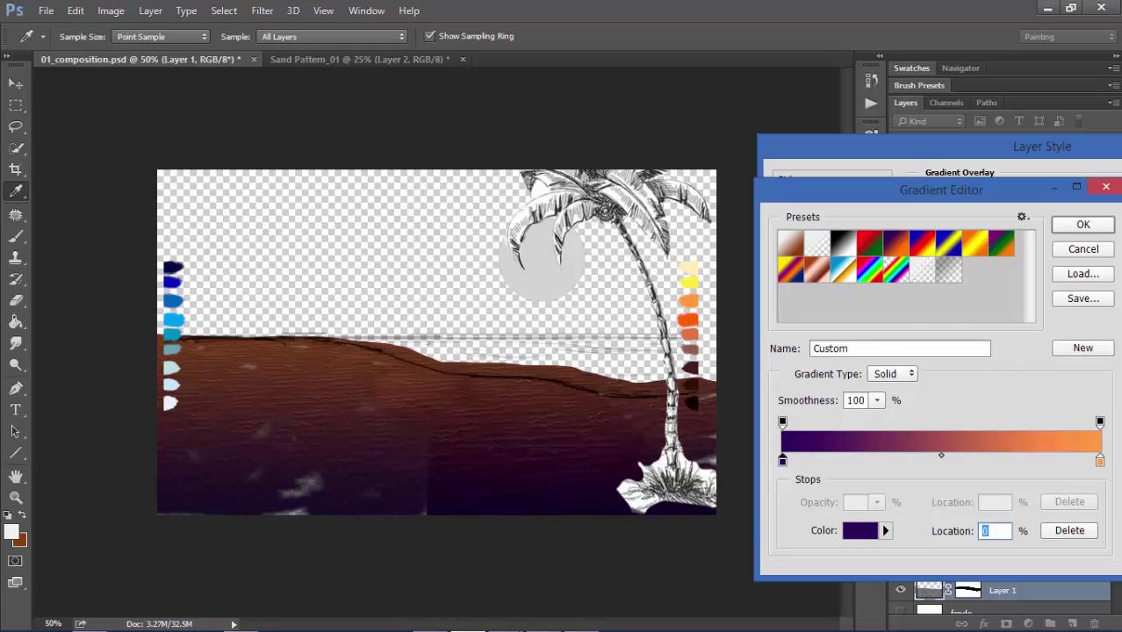
left_click(860, 530)
type("feedb9")
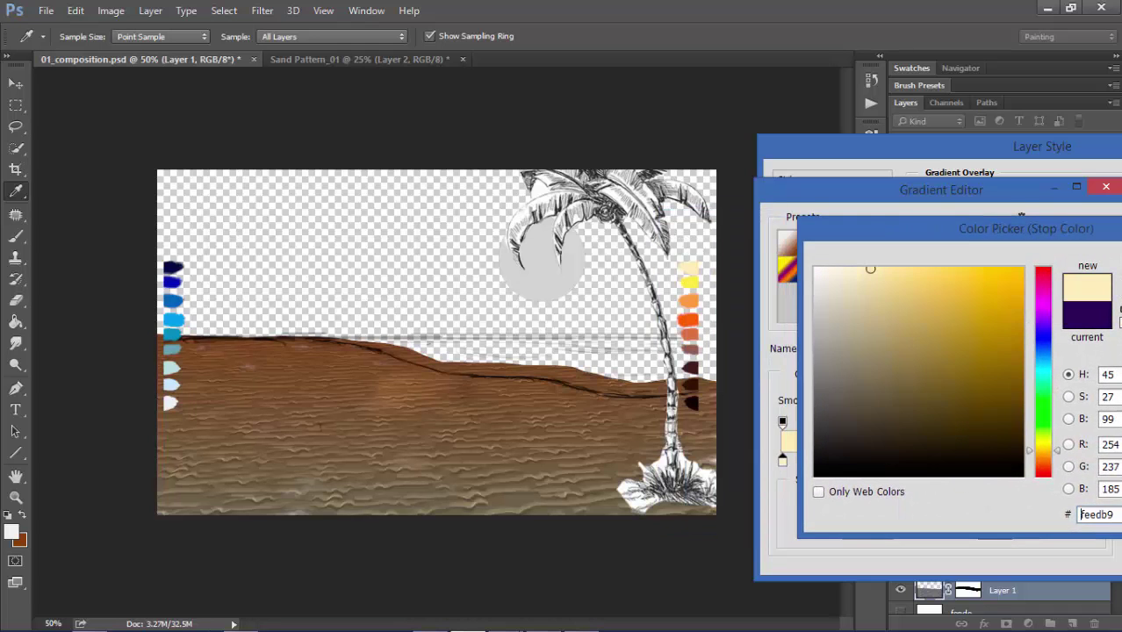
left_click_drag(966, 228, 691, 232)
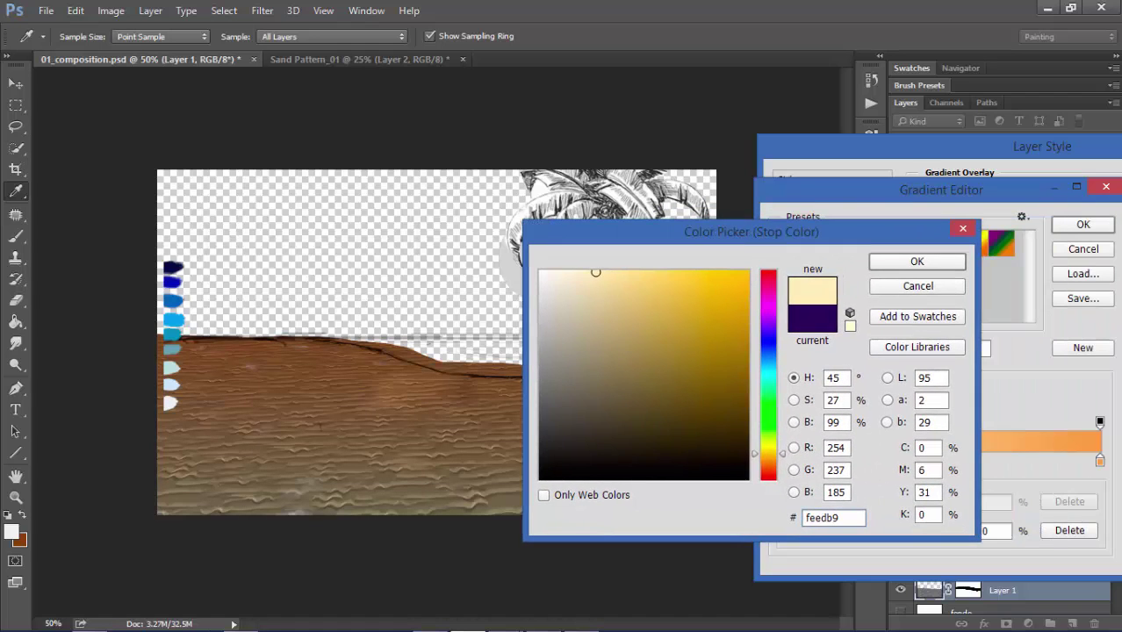
key("Return")
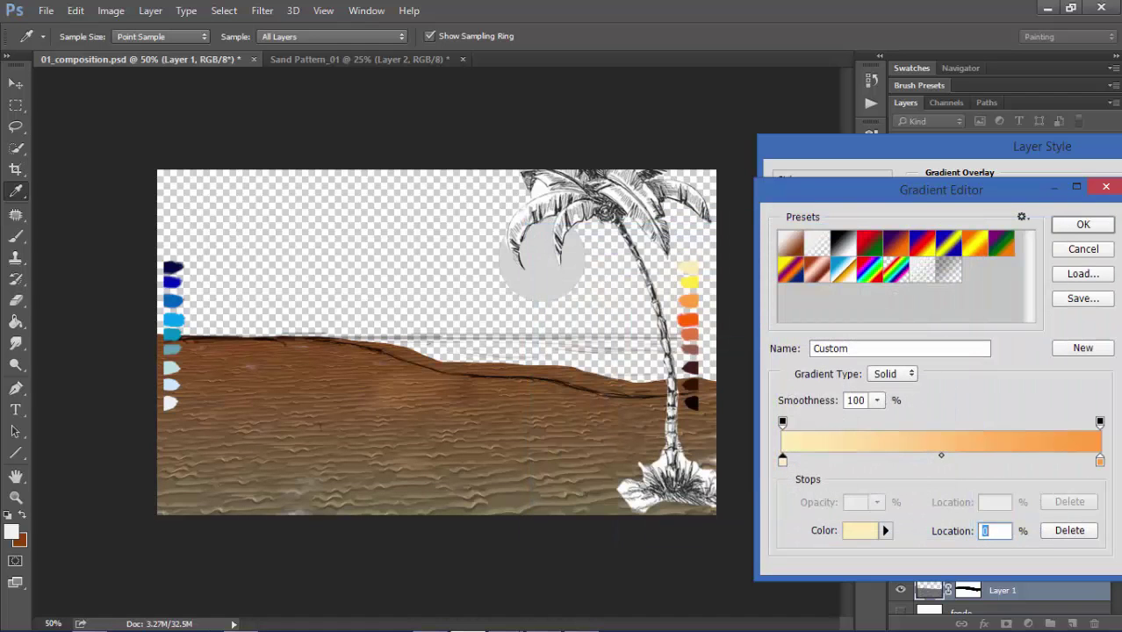
Make the gradient's right stop pale cream as well and accept the gradient
left_click(1101, 460)
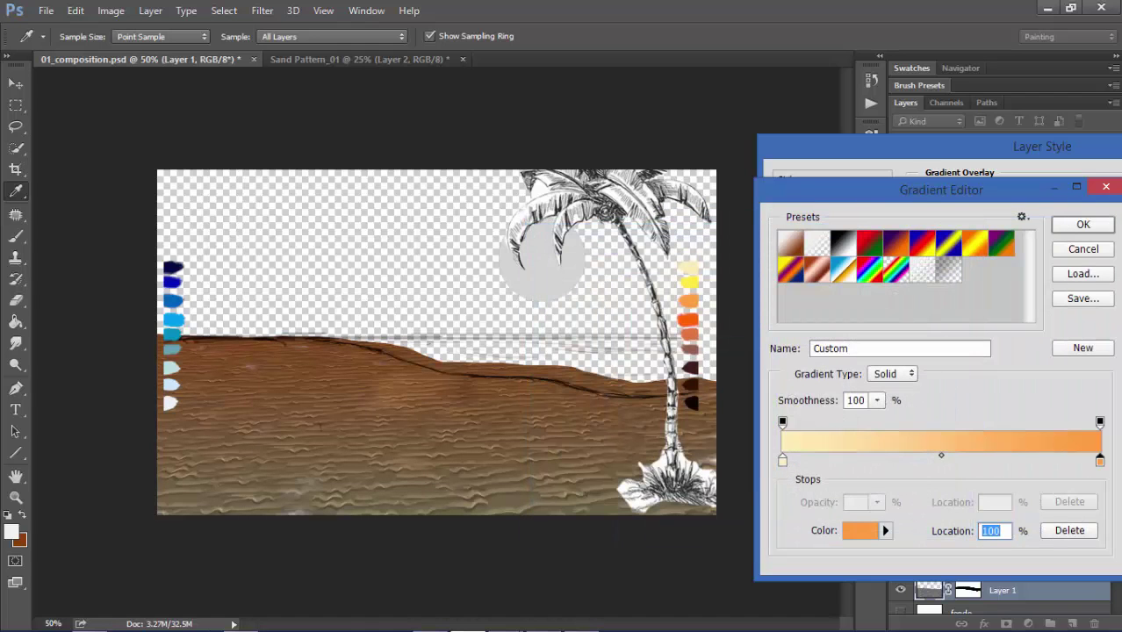
left_click(690, 281)
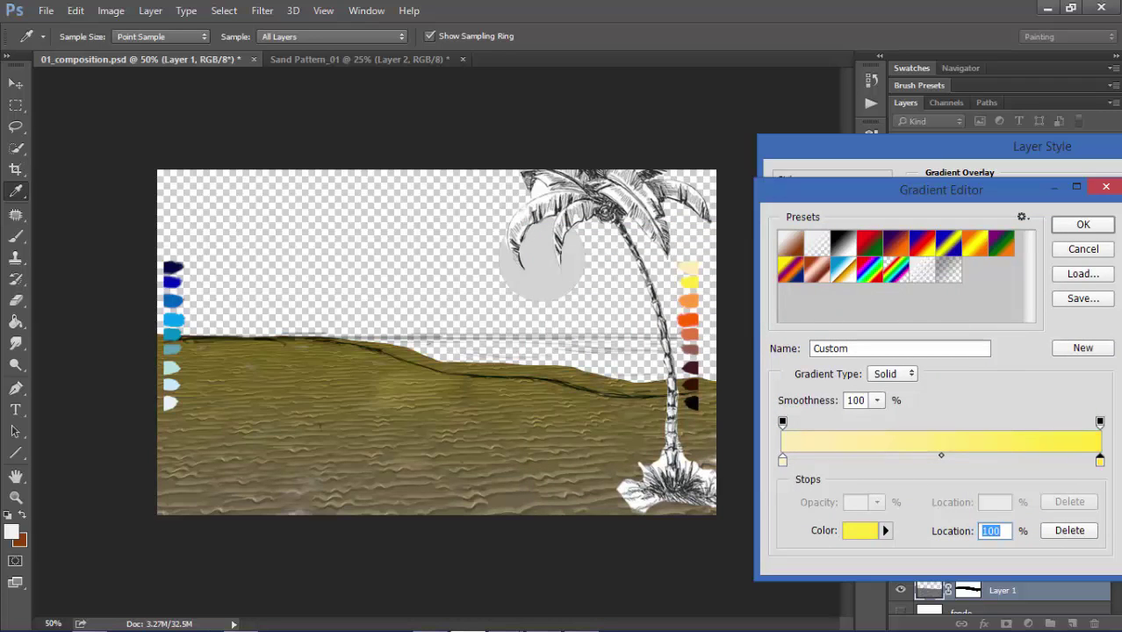
left_click(689, 320)
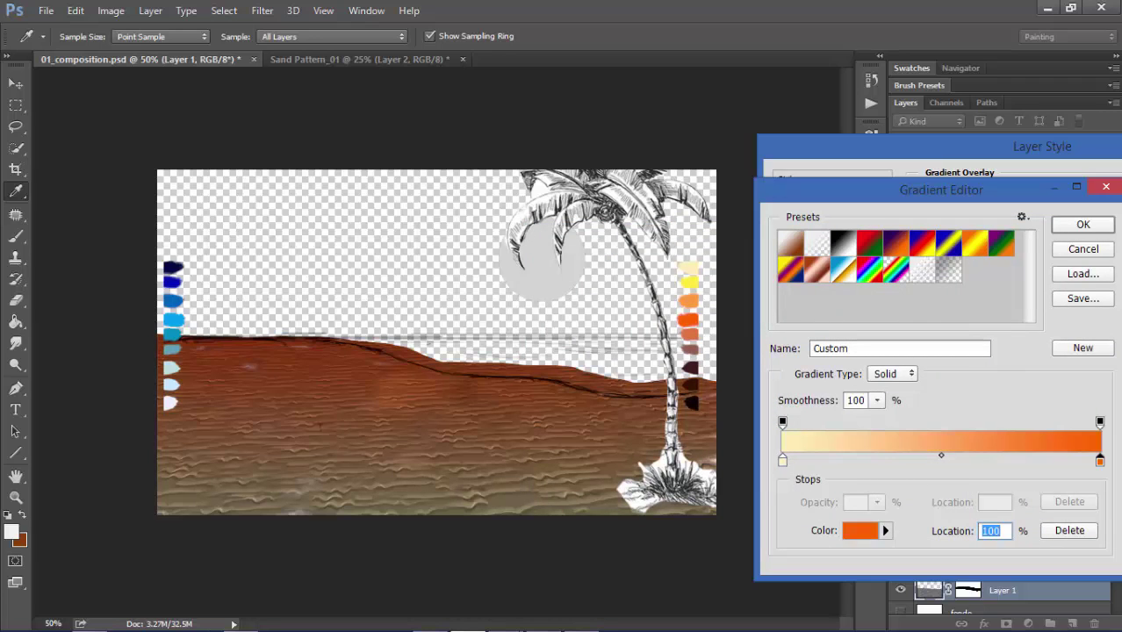
left_click(688, 267)
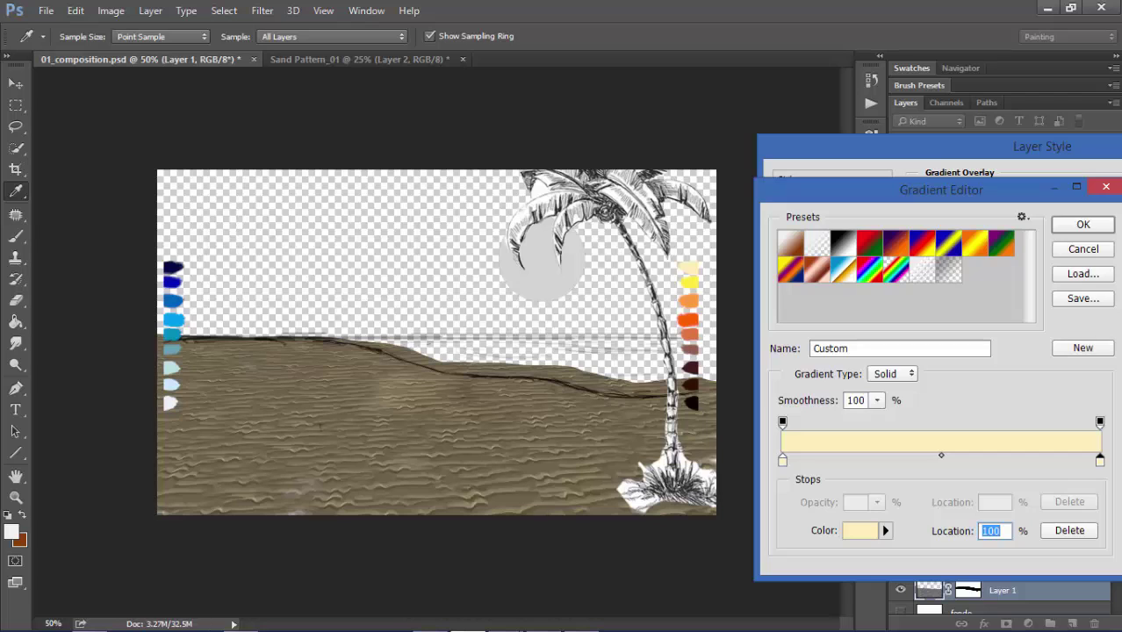
left_click(1084, 225)
left_click(1032, 202)
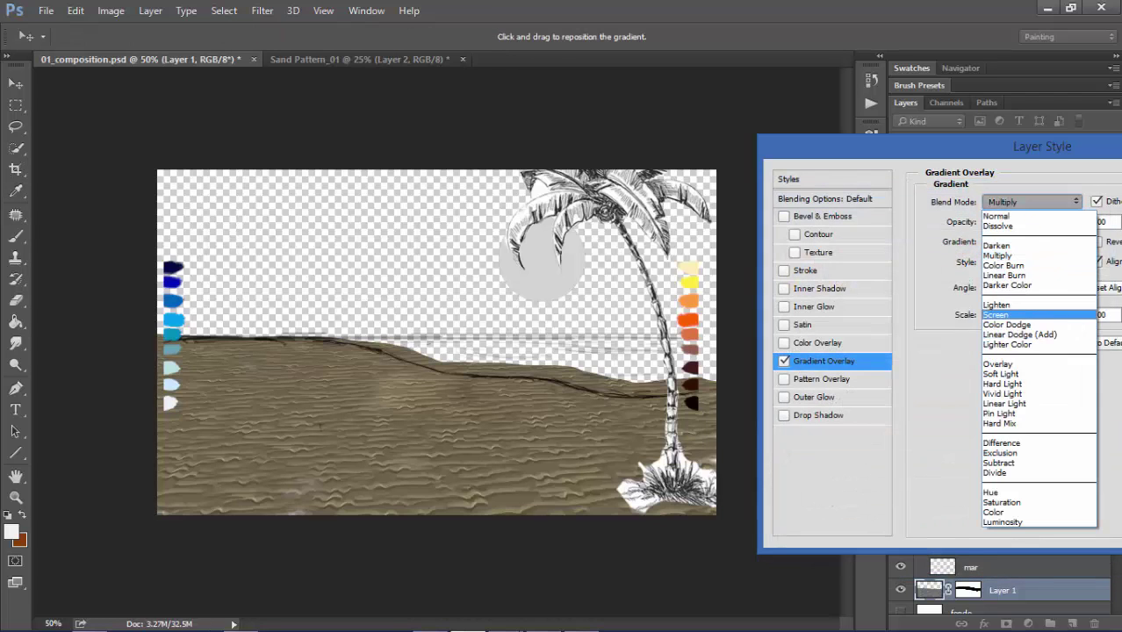
Try Screen, Normal and other overlay blend modes, settling on Hard Light
left_click(996, 314)
left_click(1032, 202)
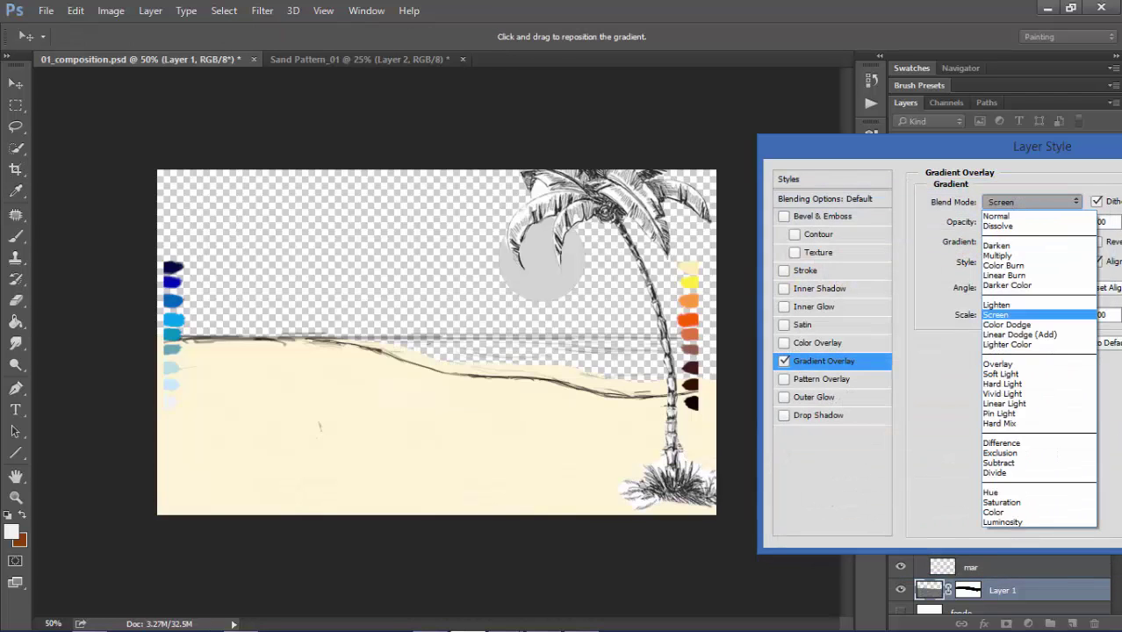
left_click(998, 216)
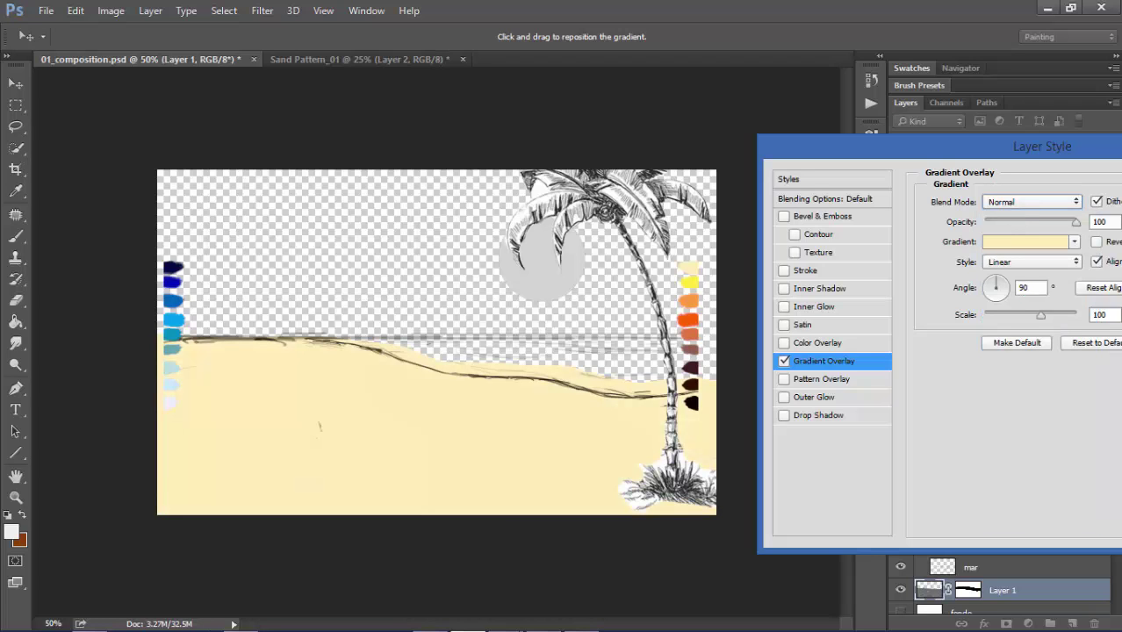
key("Down")
key("Down")
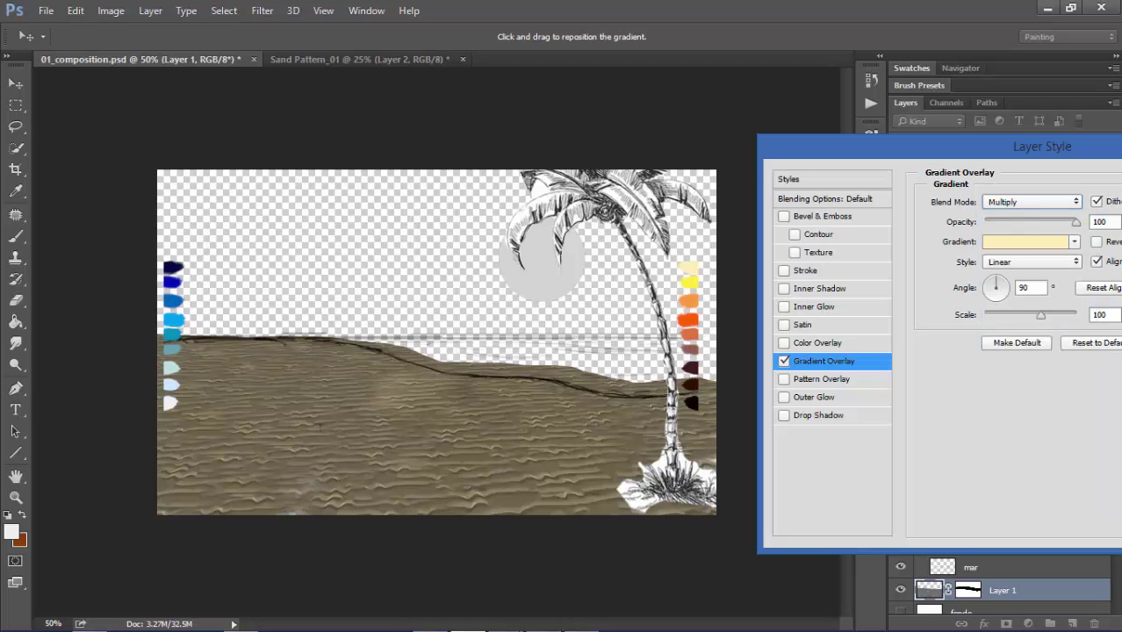
key("Down")
key("Down")
key("Down")
key("Down")
key("Down")
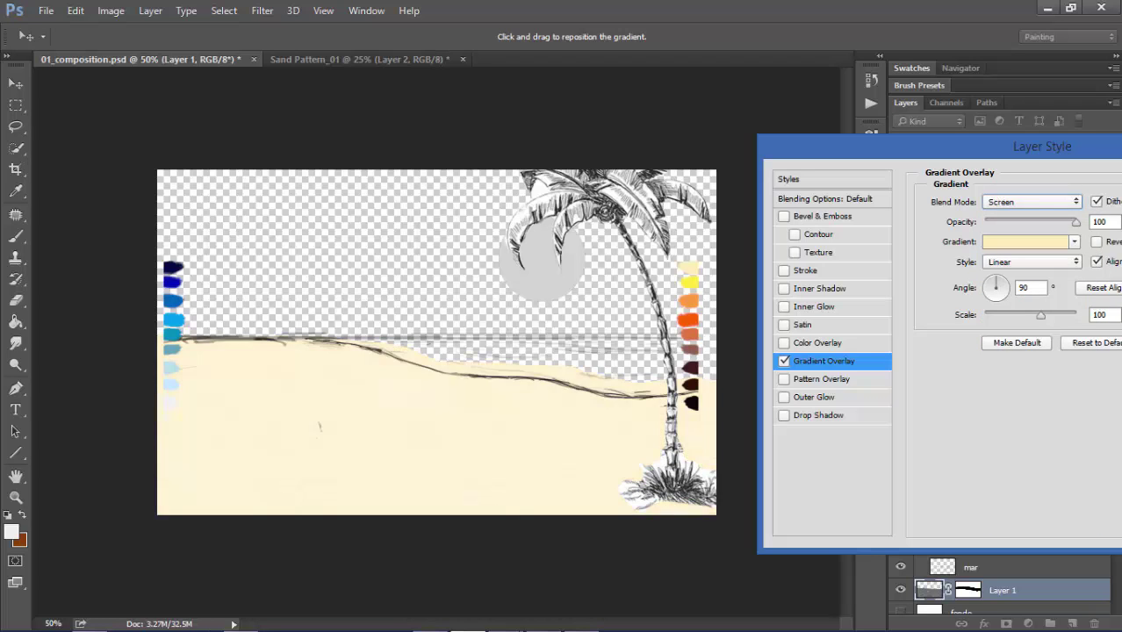
key("Down")
key("Down")
key("Down")
key("Down")
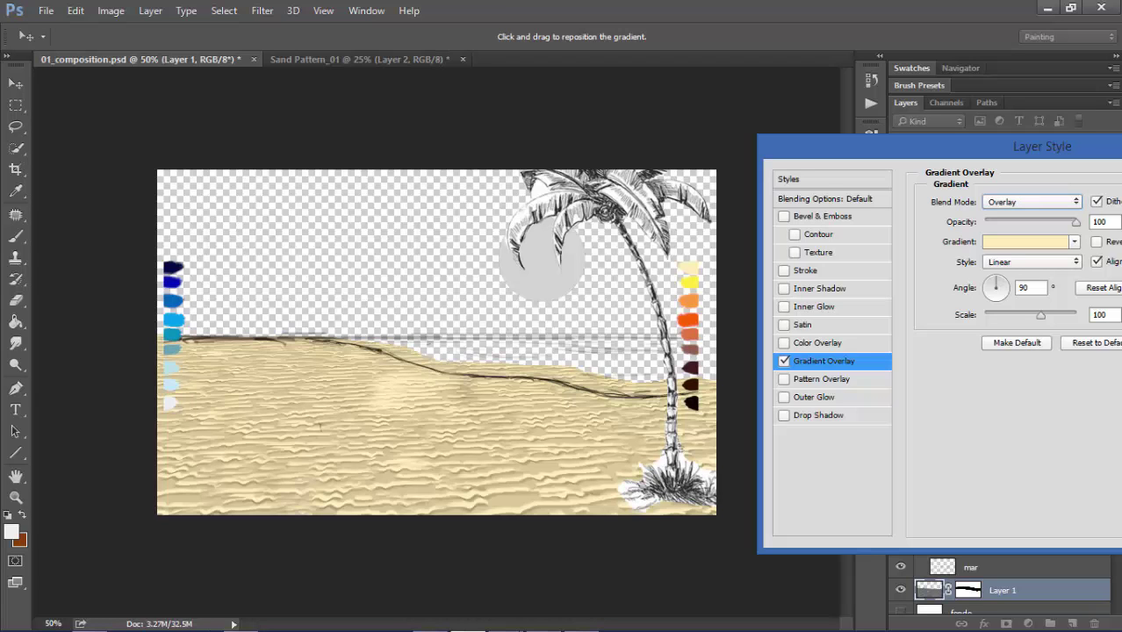
key("Down")
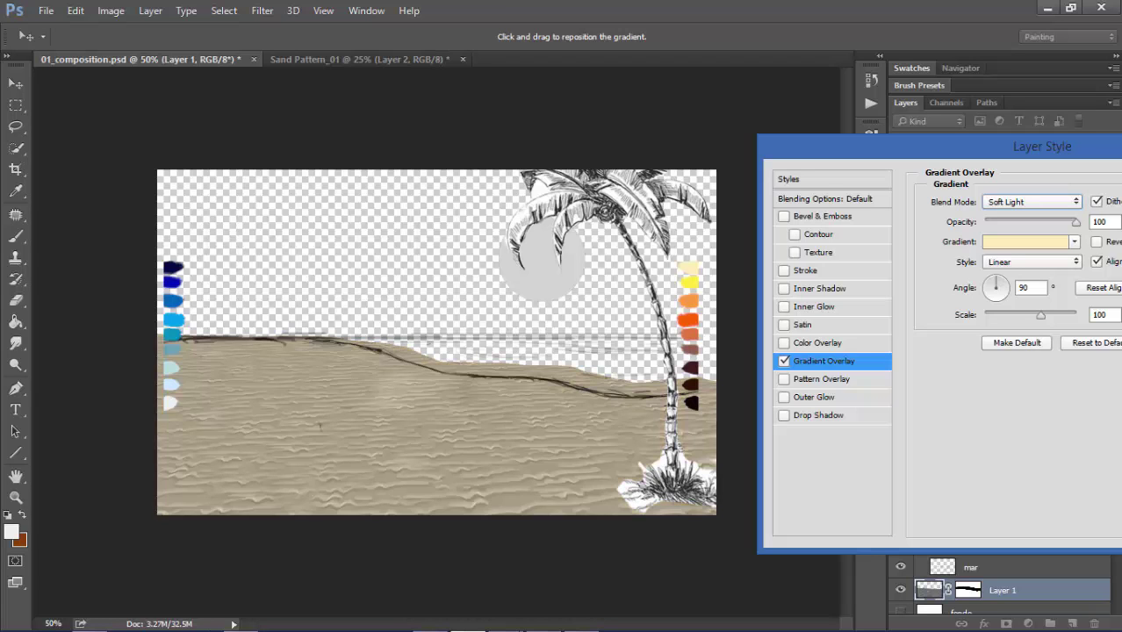
key("Up")
key("Down")
key("Down")
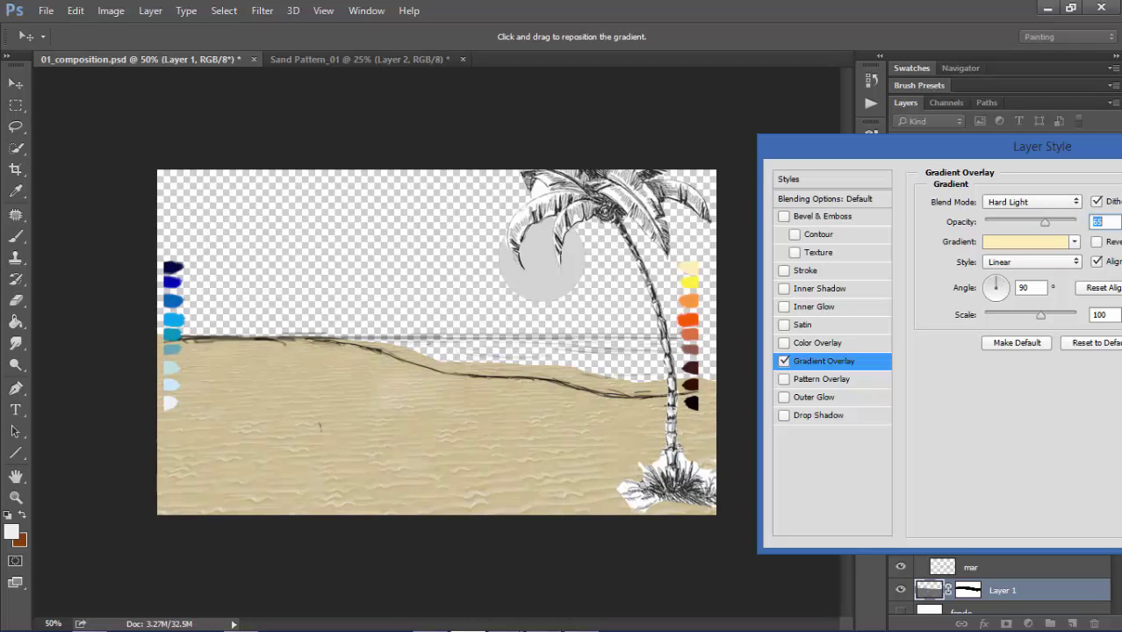
Lower the gradient overlay opacity to about 50% and apply the layer style
key("Tab")
key("shift+Down")
key("shift+Down")
key("shift+Down")
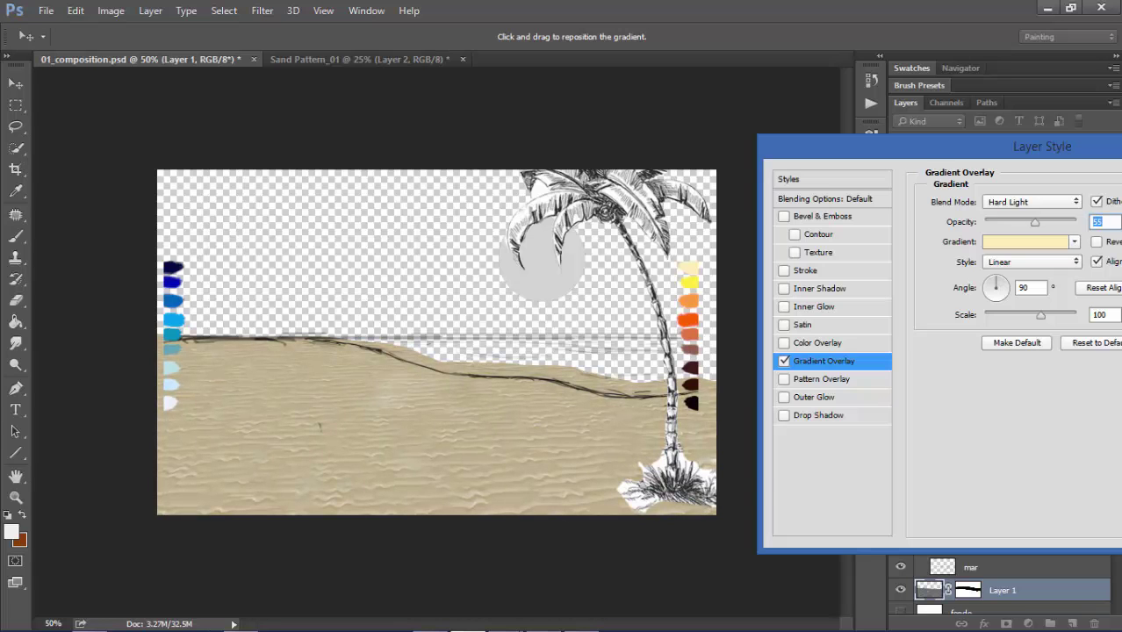
left_click_drag(1043, 146, 794, 146)
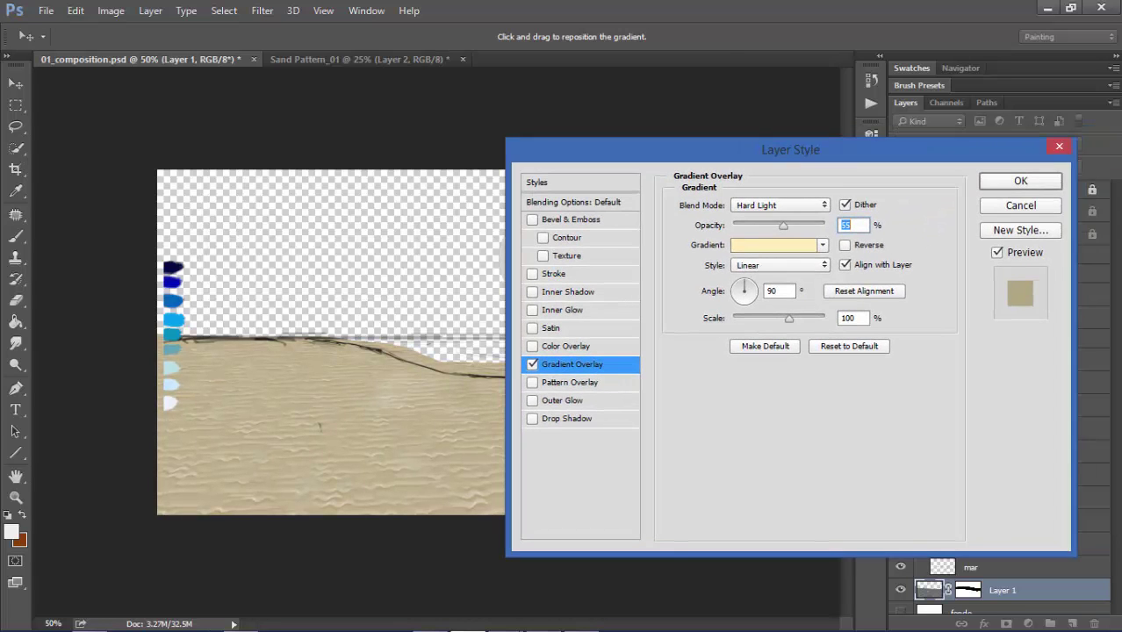
key("Return")
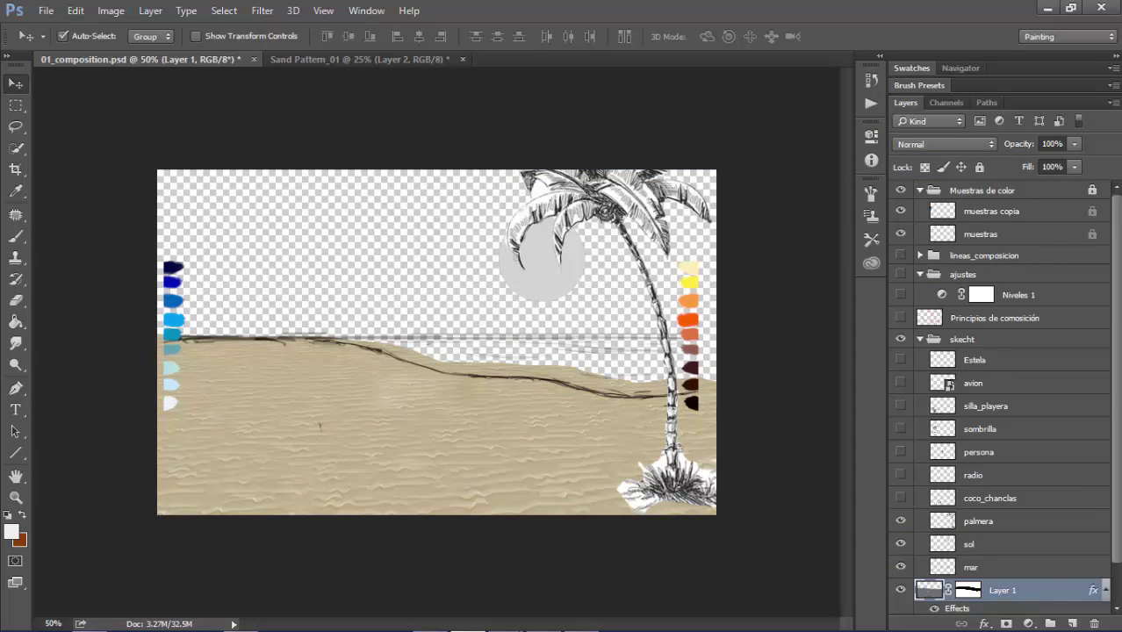
Search Google Images for 'noise pattern' in Chrome
key("alt+Tab")
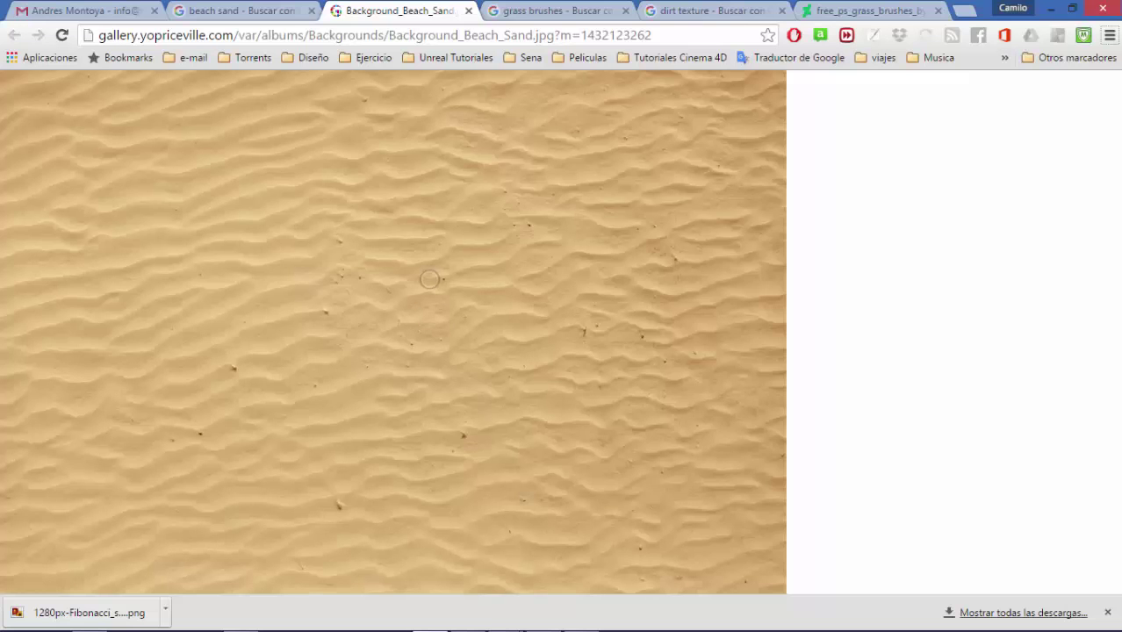
left_click(415, 37)
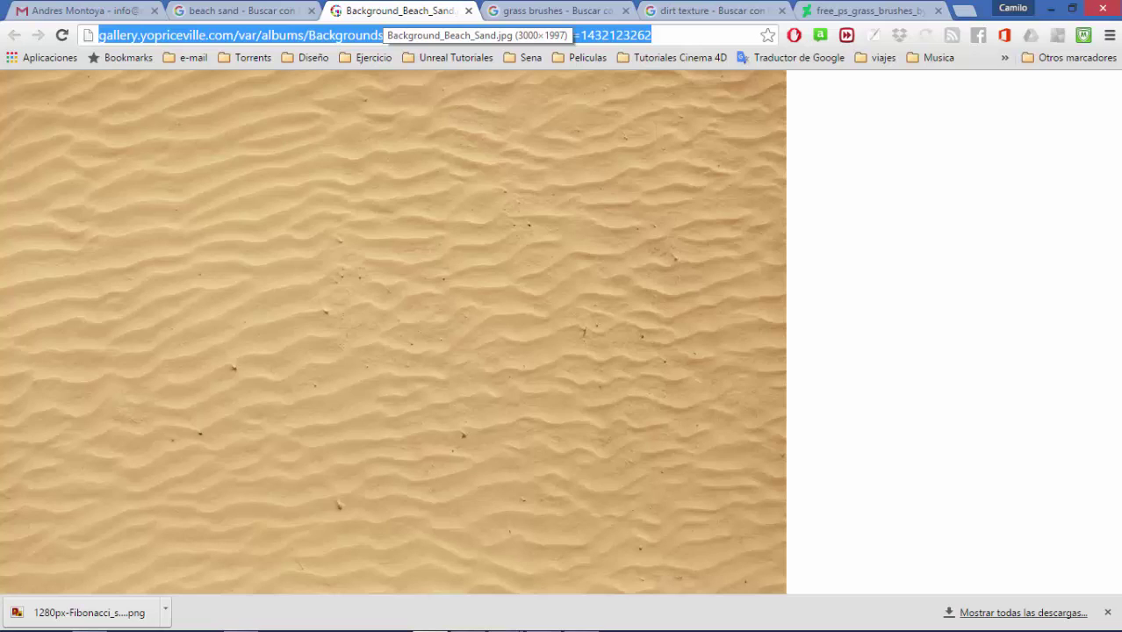
type("g")
key("BackSpace")
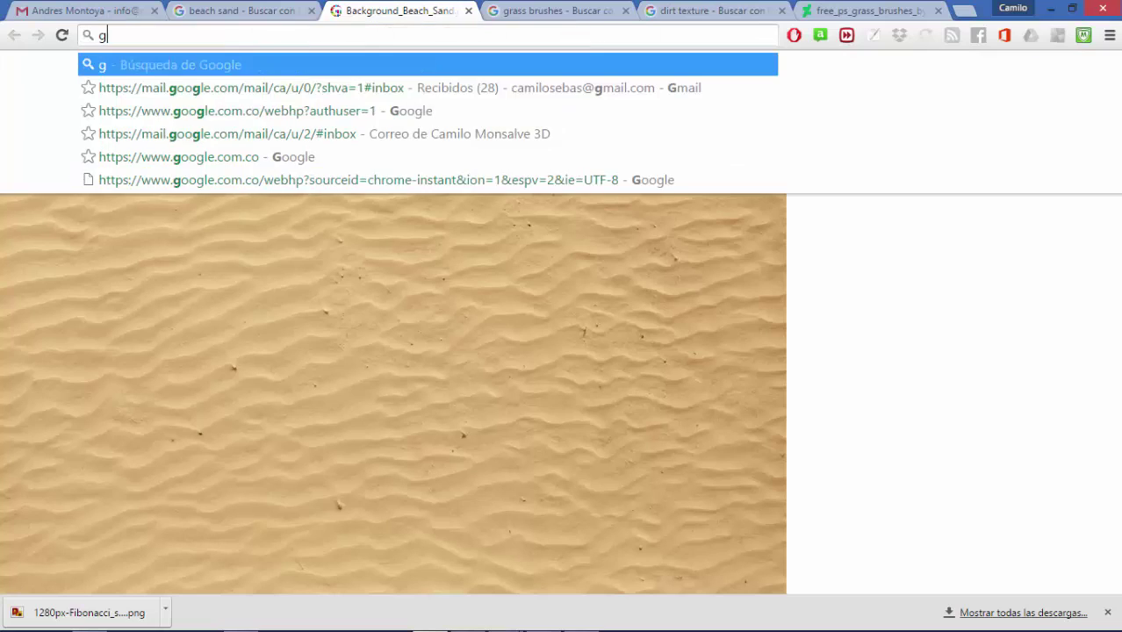
type("noise")
key("BackSpace")
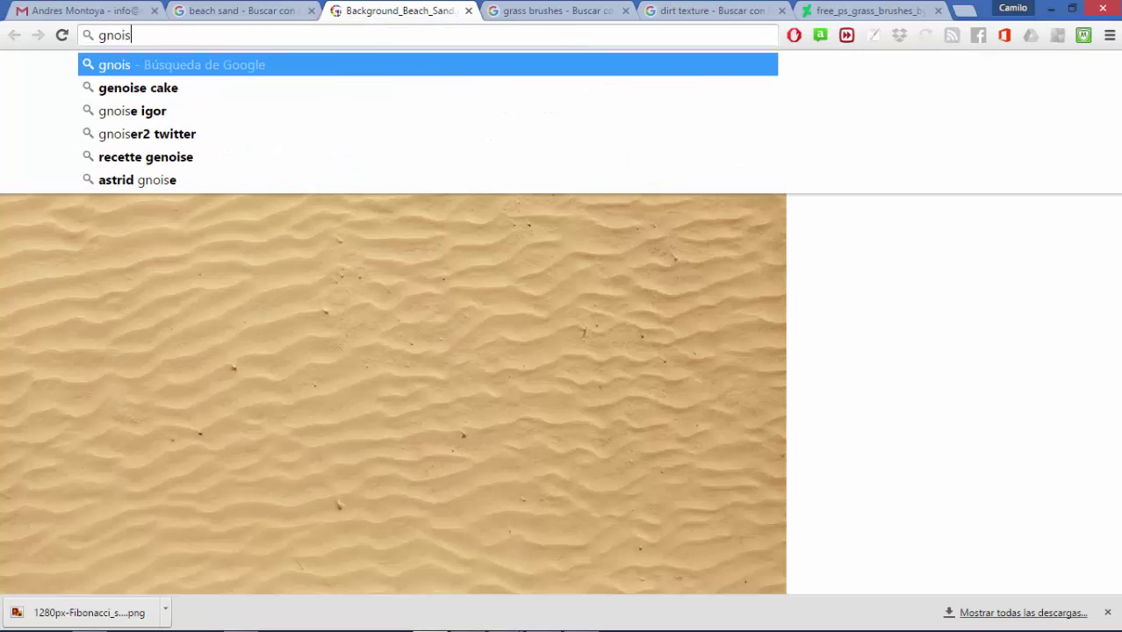
key("BackSpace")
key("BackSpace")
key("BackSpace")
key("BackSpace")
type("noise")
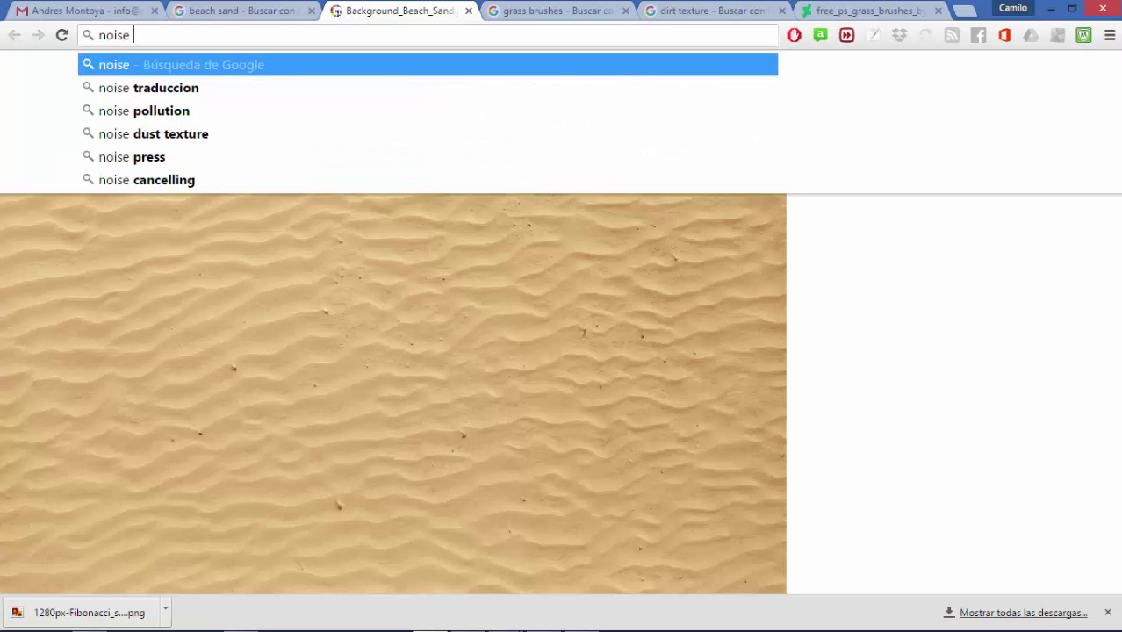
type(" pattern")
key("Return")
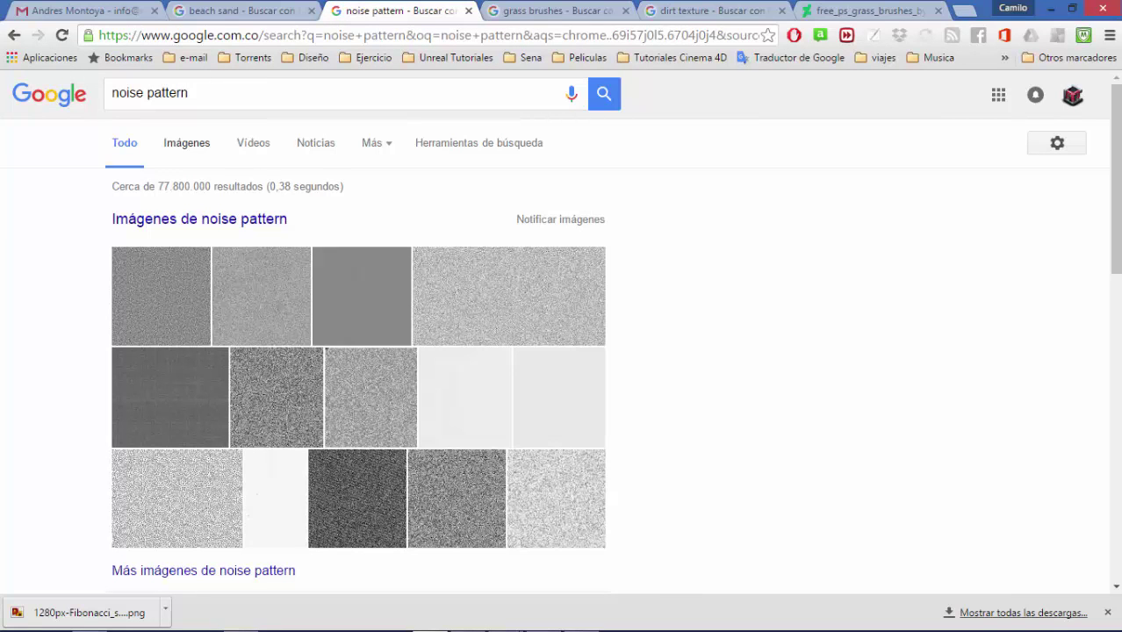
left_click(186, 142)
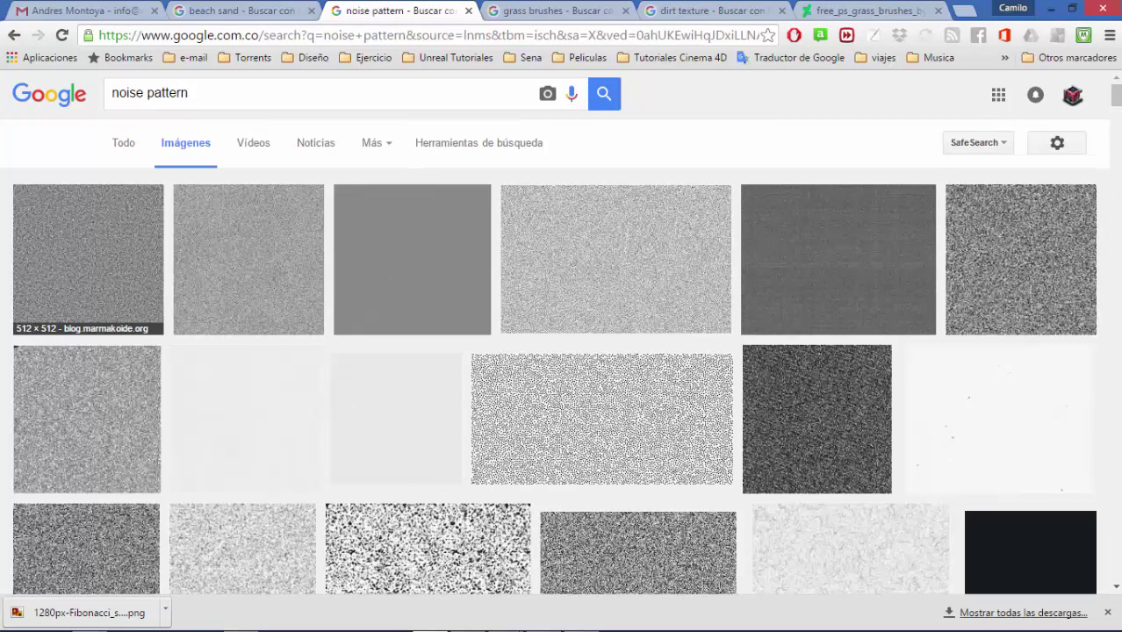
Open the 512×512 marmakoide noise-good.png full-size, copy it, and return to Photoshop
left_click(591, 267)
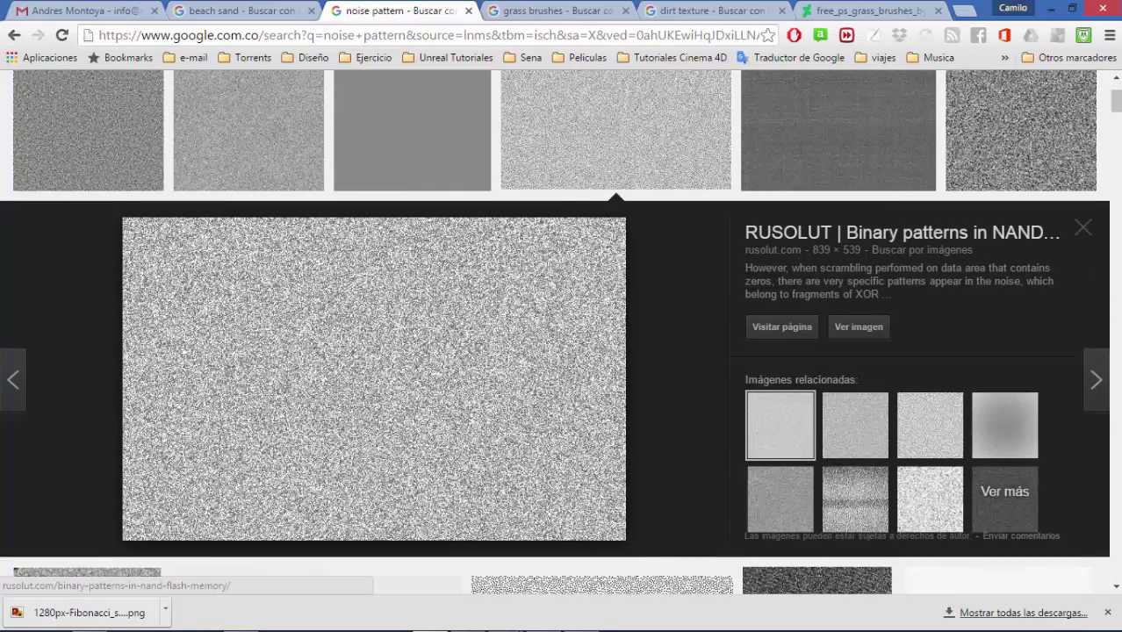
left_click(88, 131)
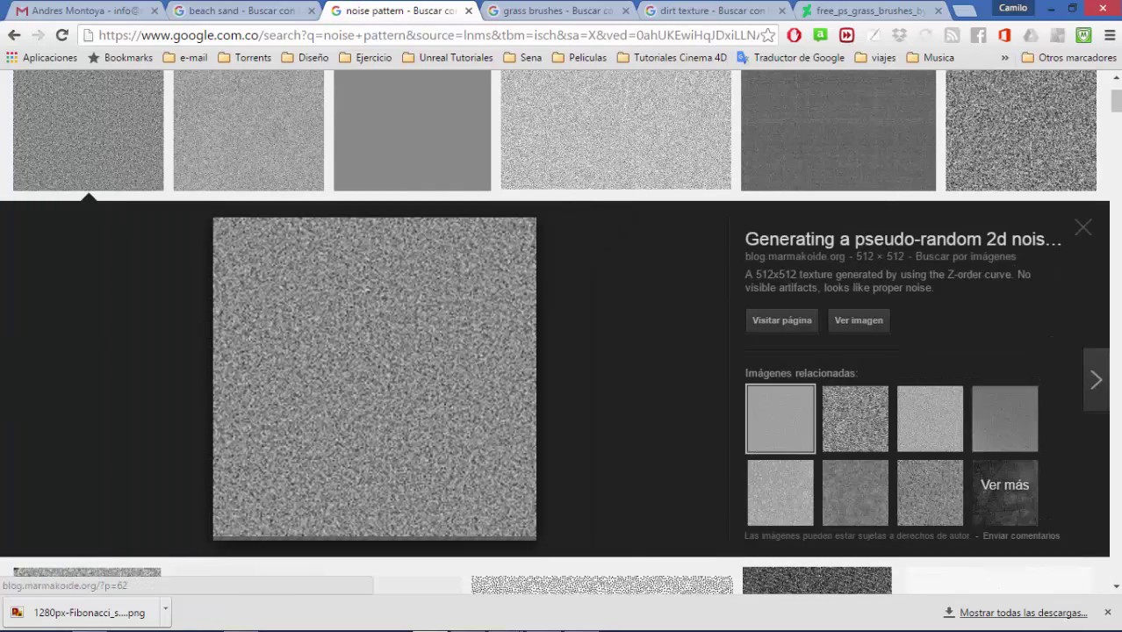
right_click(857, 321)
left_click(914, 329)
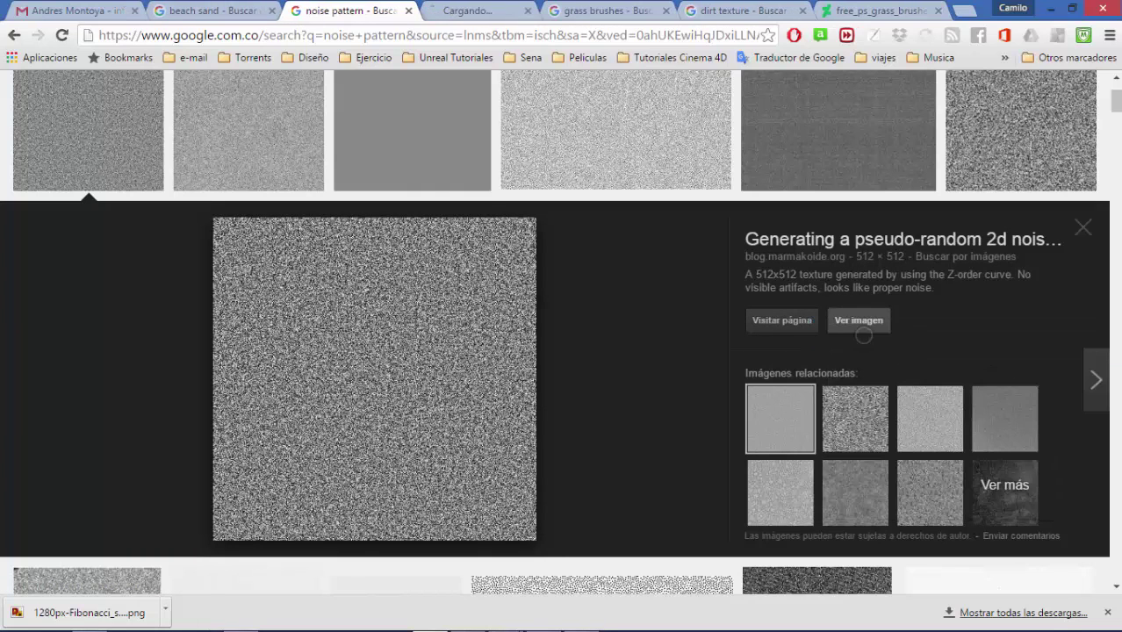
left_click(471, 10)
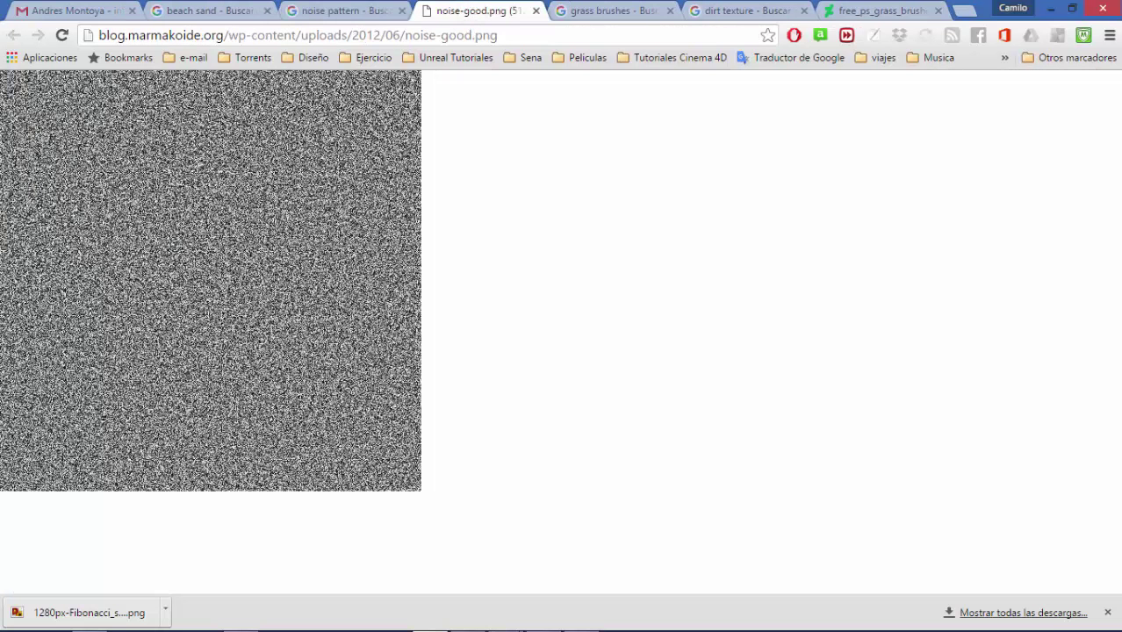
right_click(235, 225)
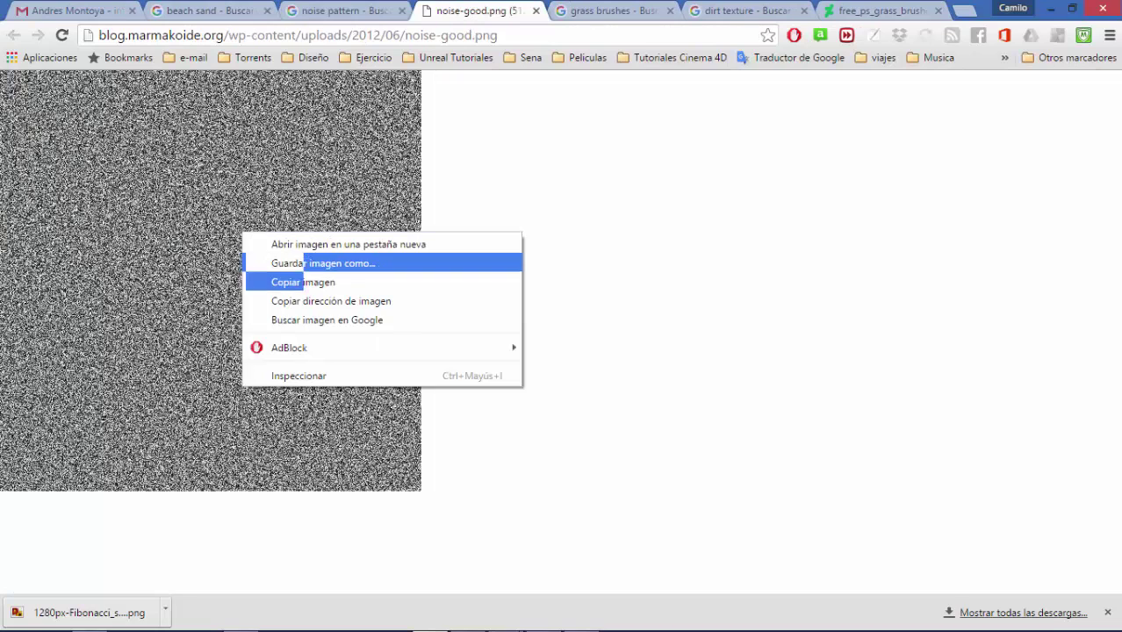
left_click(309, 279)
key("alt+Tab")
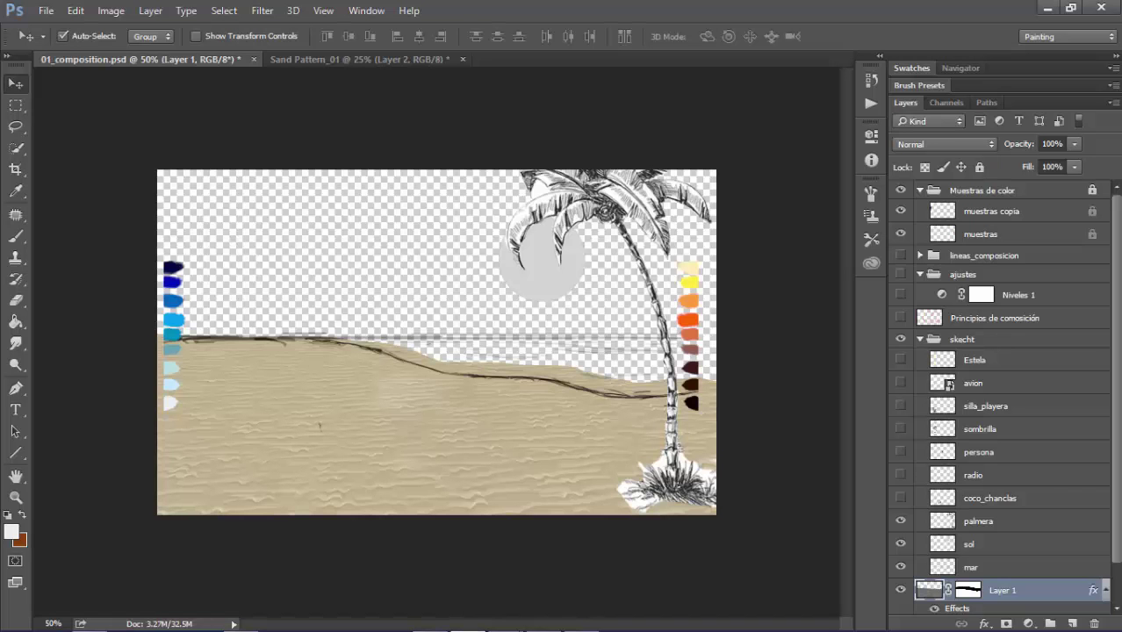
Paste the noise image as Layer 2 over the sand, in Multiply at 24% opacity
left_click(63, 36)
key("ctrl+v")
left_click_drag(431, 329, 413, 413)
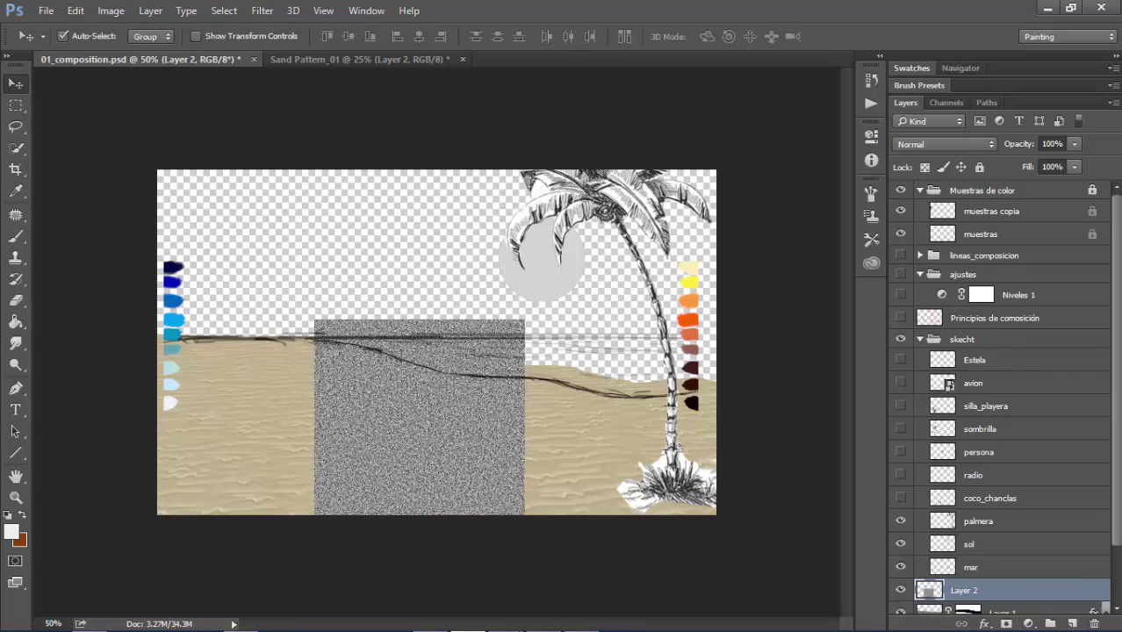
left_click(944, 144)
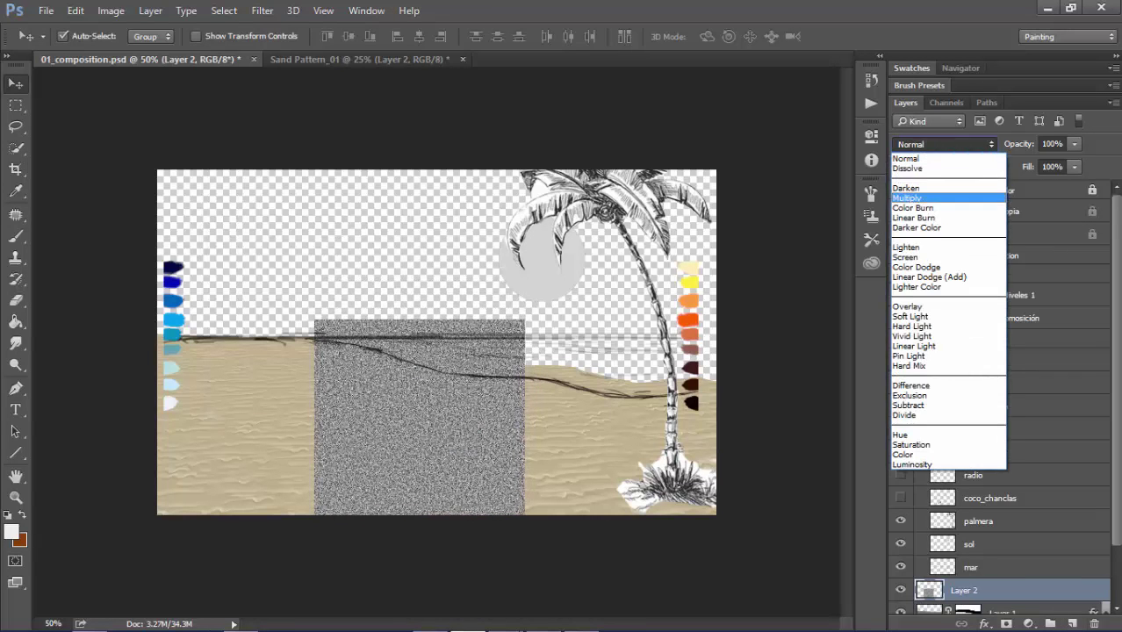
left_click(922, 194)
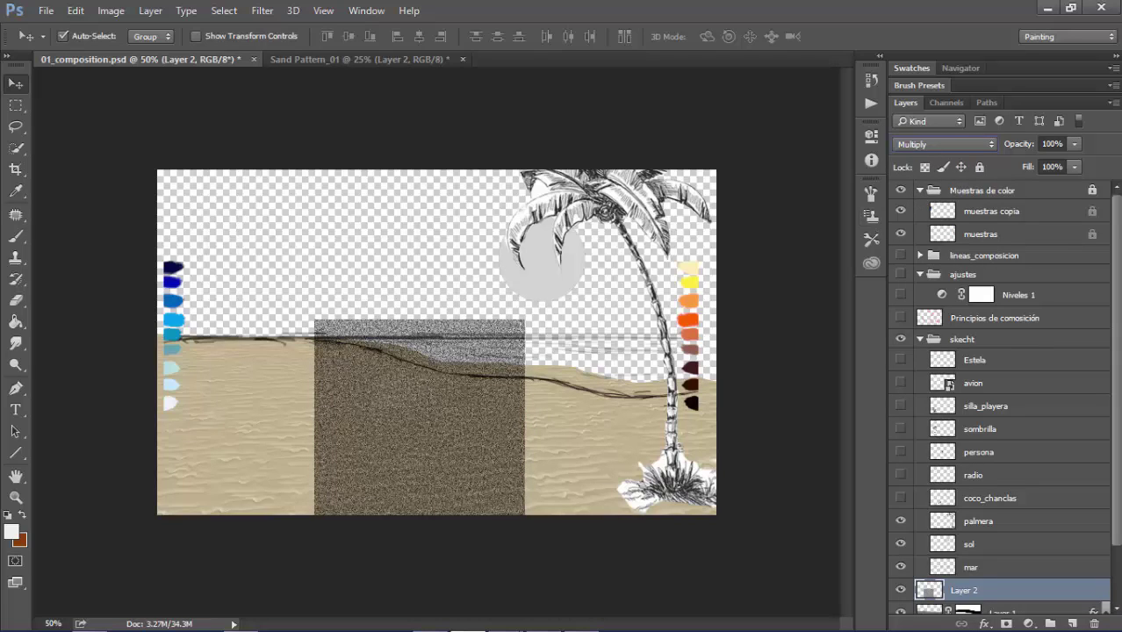
left_click(1074, 144)
left_click_drag(1075, 162, 1009, 162)
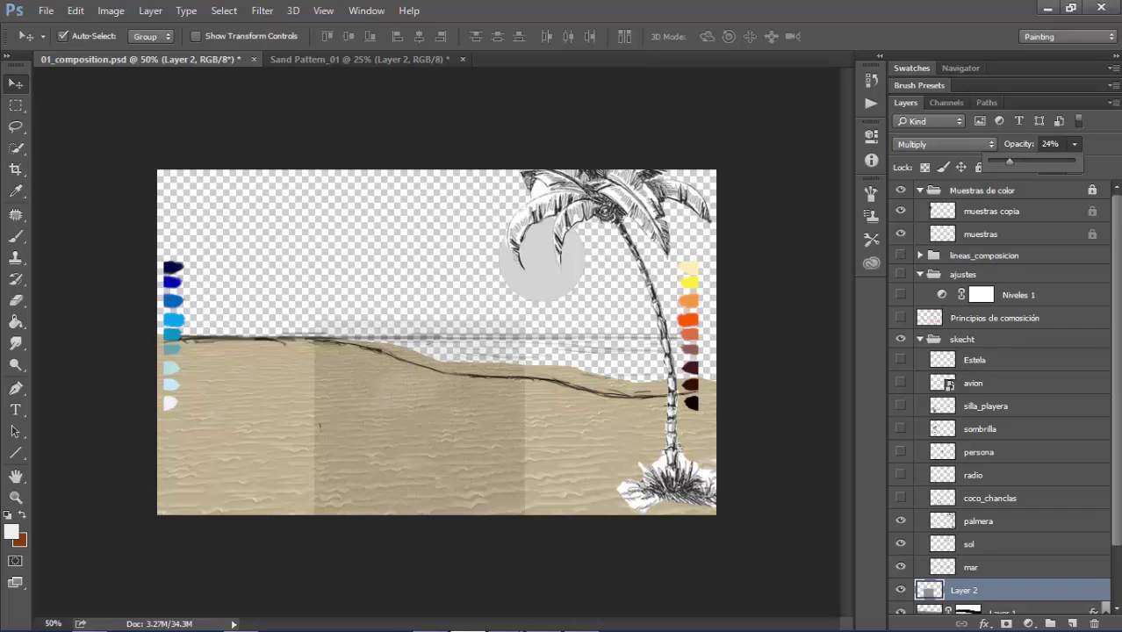
Distort the noise patch into a trapezoid narrowing toward the horizon and widening at the bottom
key("ctrl+t")
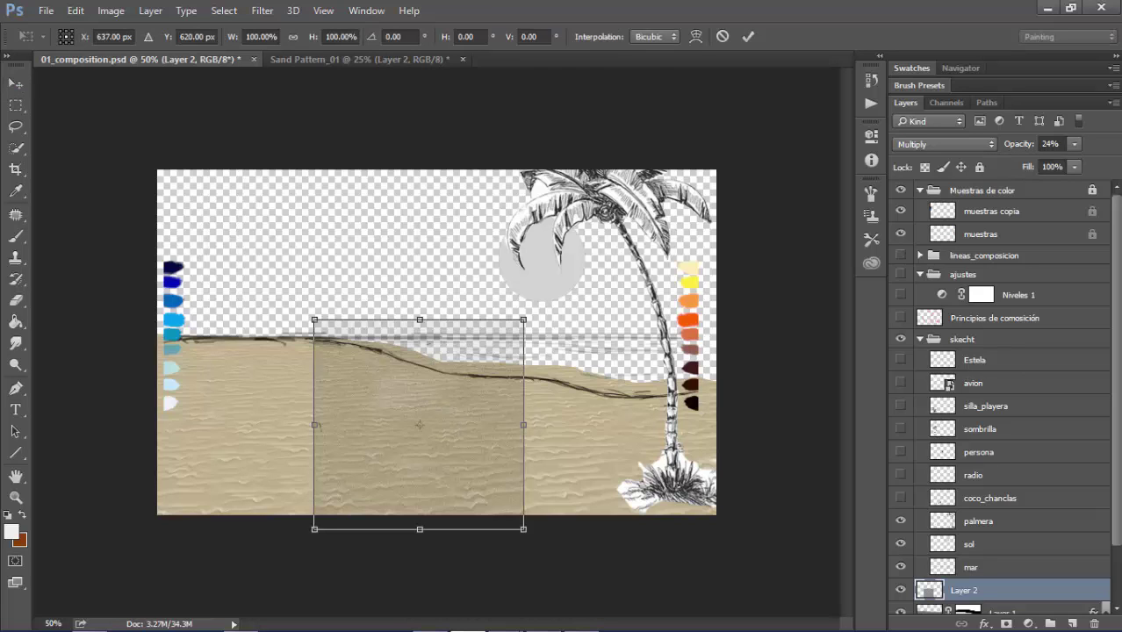
left_click_drag(523, 320, 510, 335)
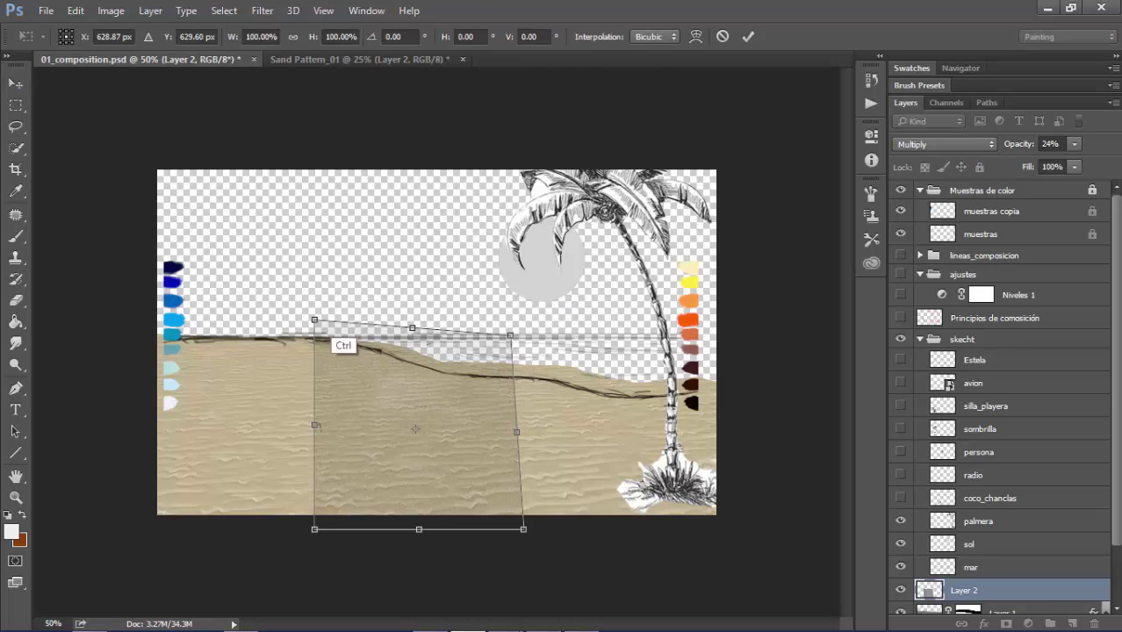
left_click_drag(314, 319, 342, 337)
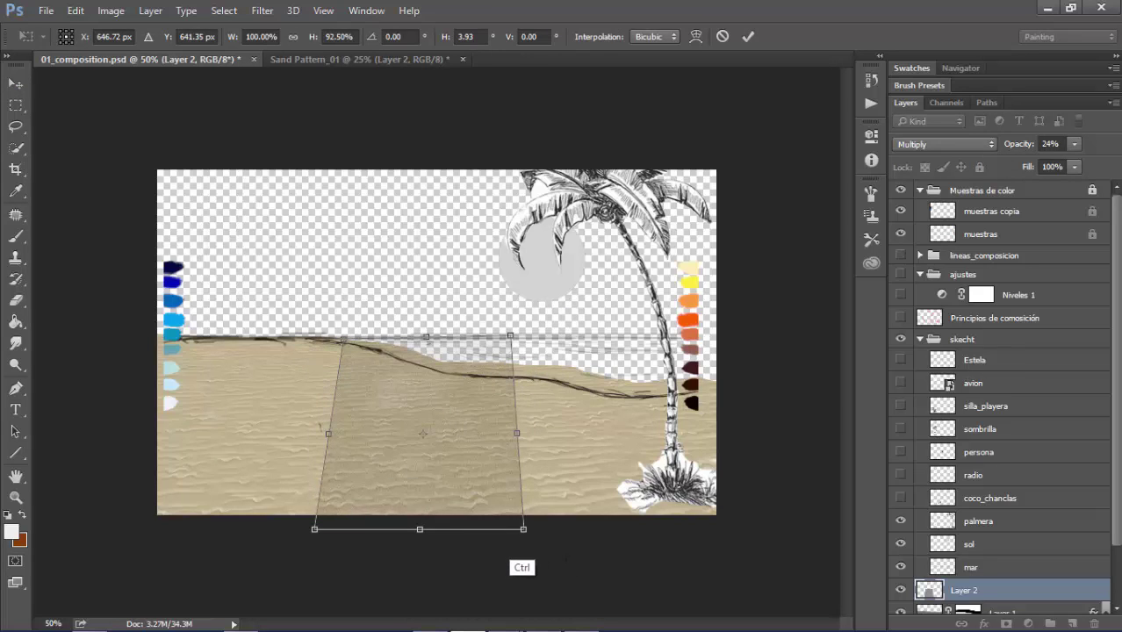
left_click_drag(523, 529, 720, 517)
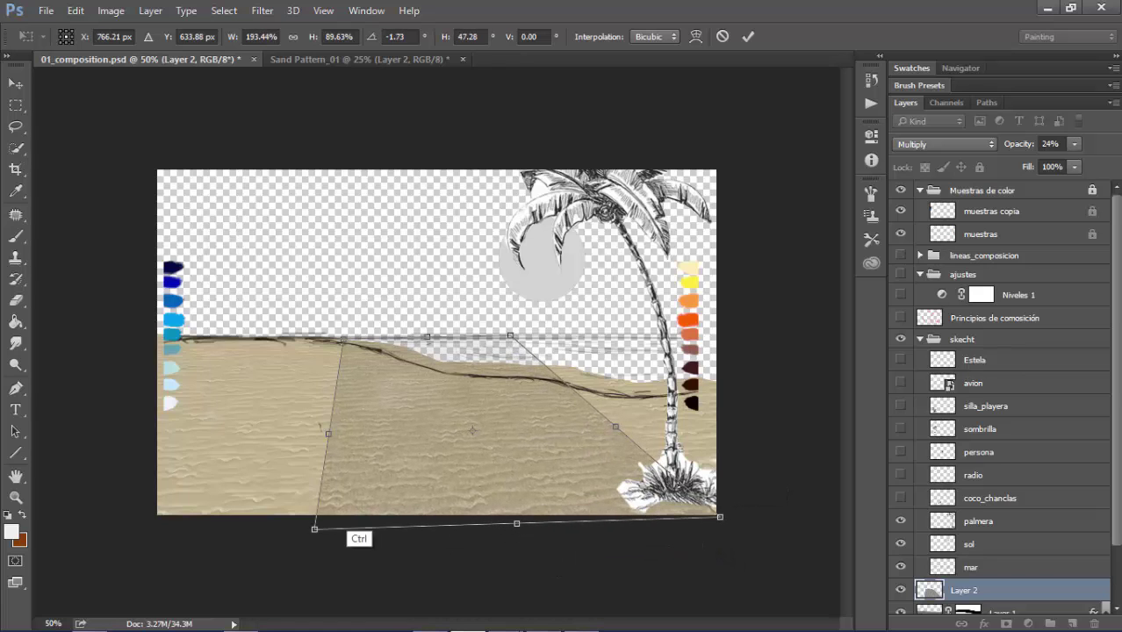
left_click_drag(314, 530, 224, 517)
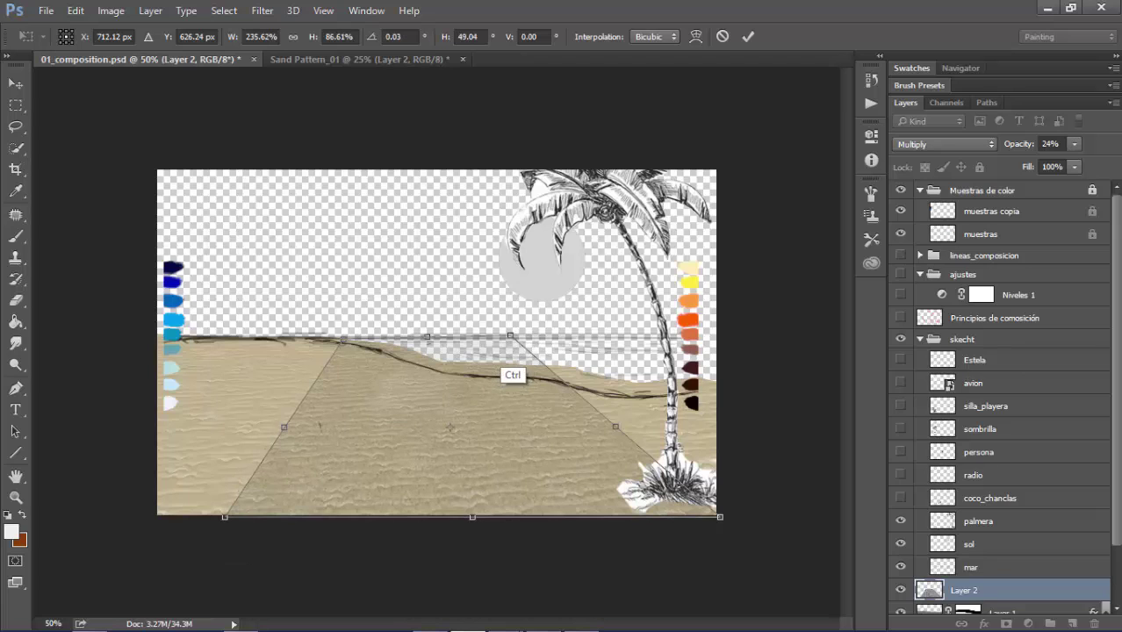
key("Return")
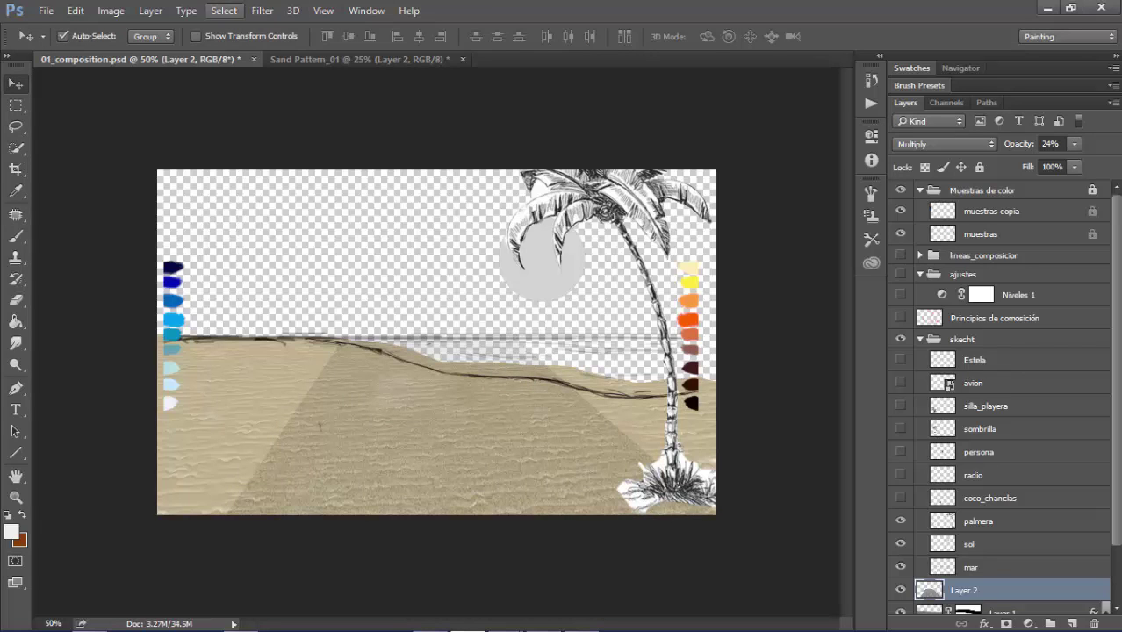
Solo the noise layer and restore it to 100% opacity
left_click(262, 9)
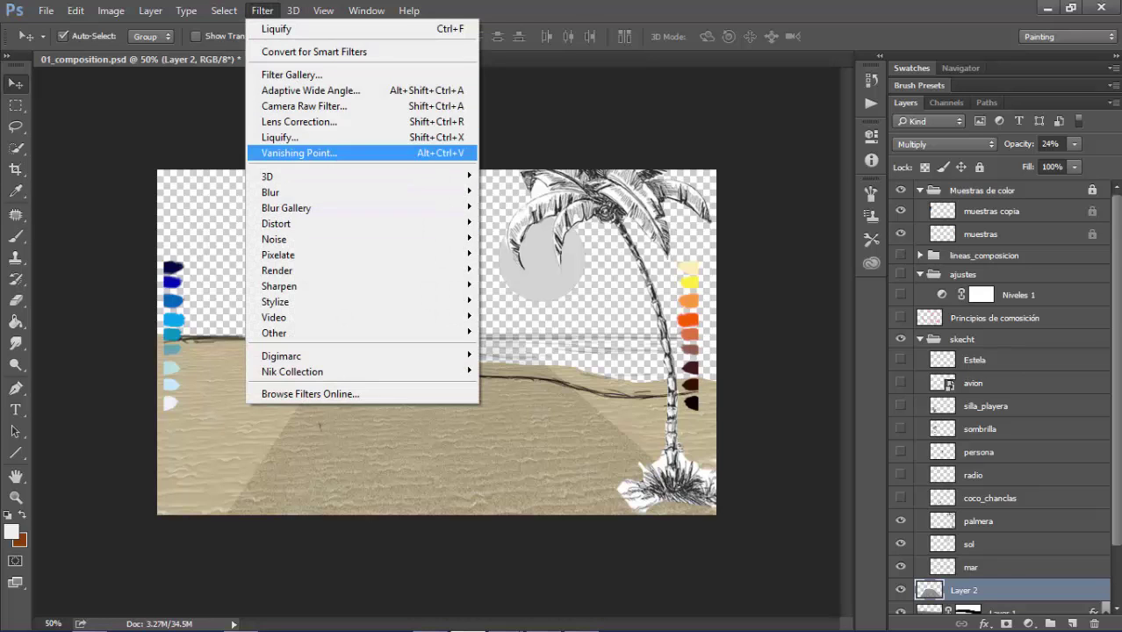
key("Escape")
scroll(1001, 395, "down", 3)
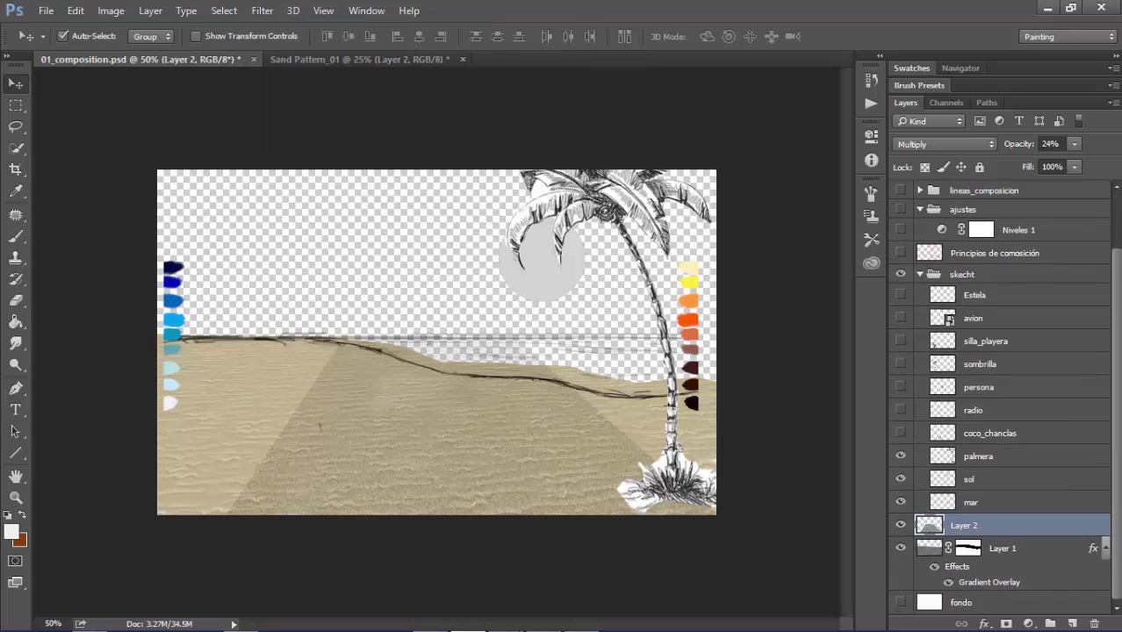
left_click(900, 526, "alt")
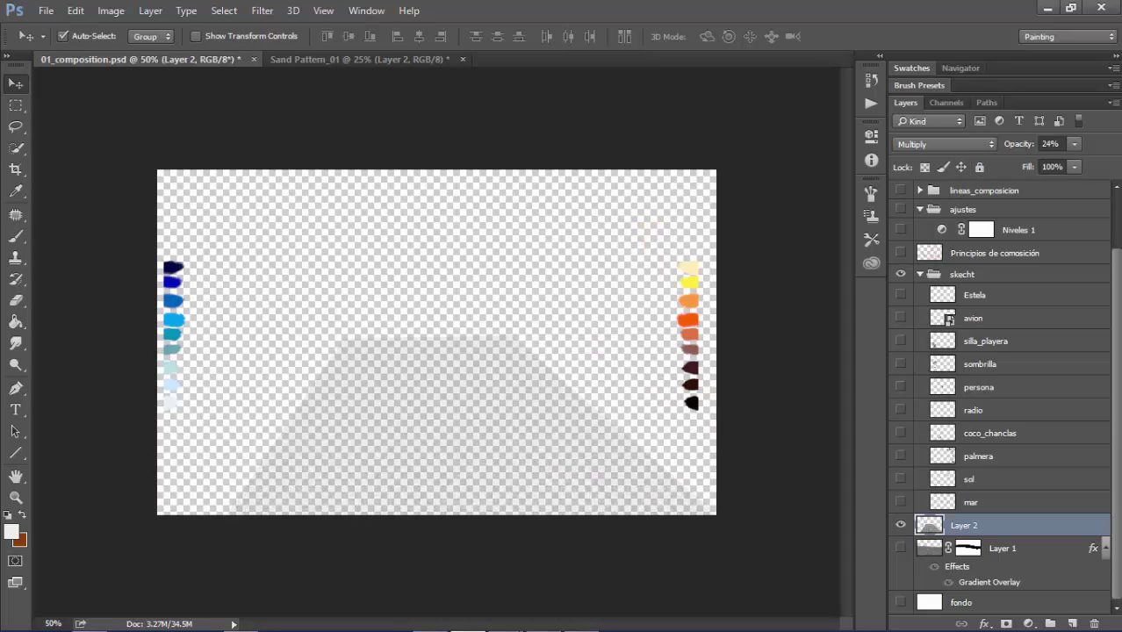
left_click(1075, 144)
left_click_drag(1051, 162, 1116, 162)
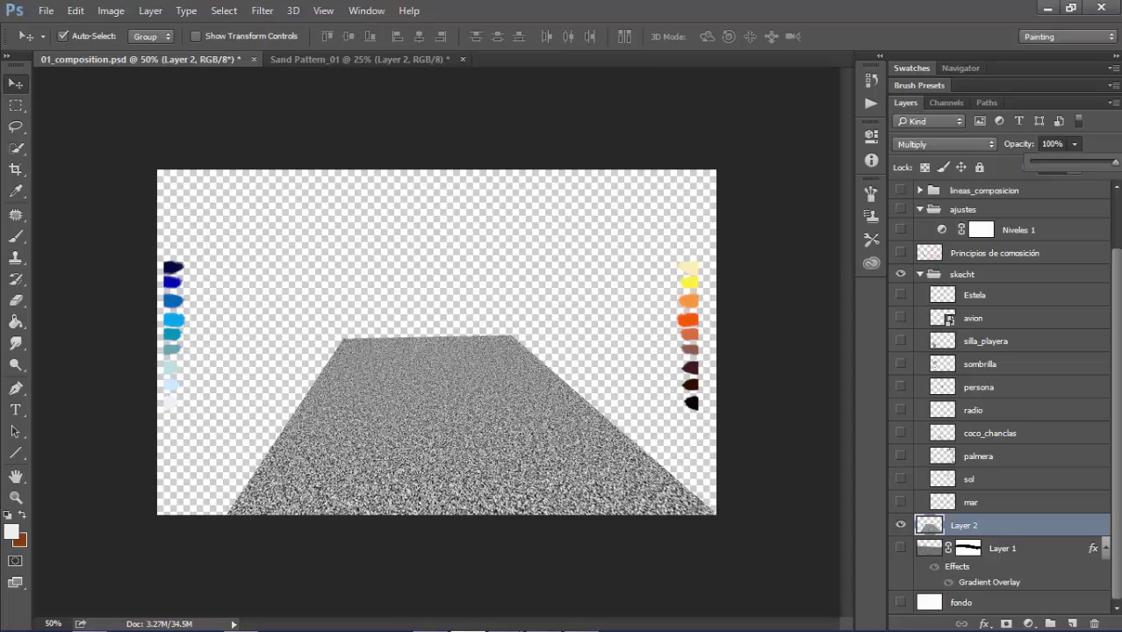
Clone the noise across the whole ground plane with Vanishing Point's stamp tool
left_click(261, 11)
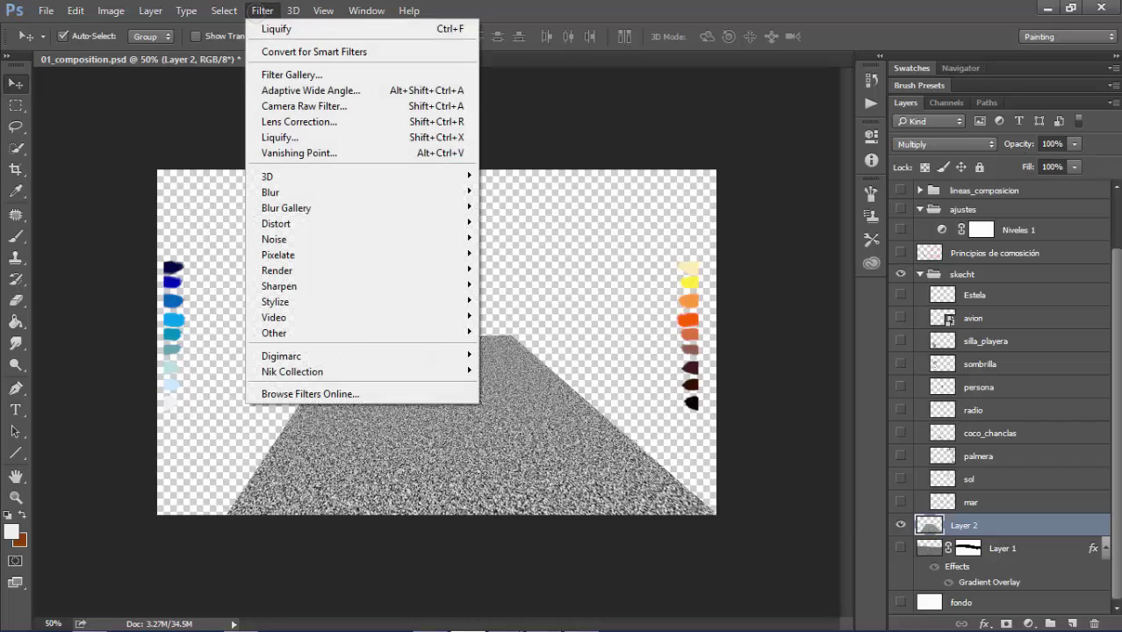
left_click(299, 153)
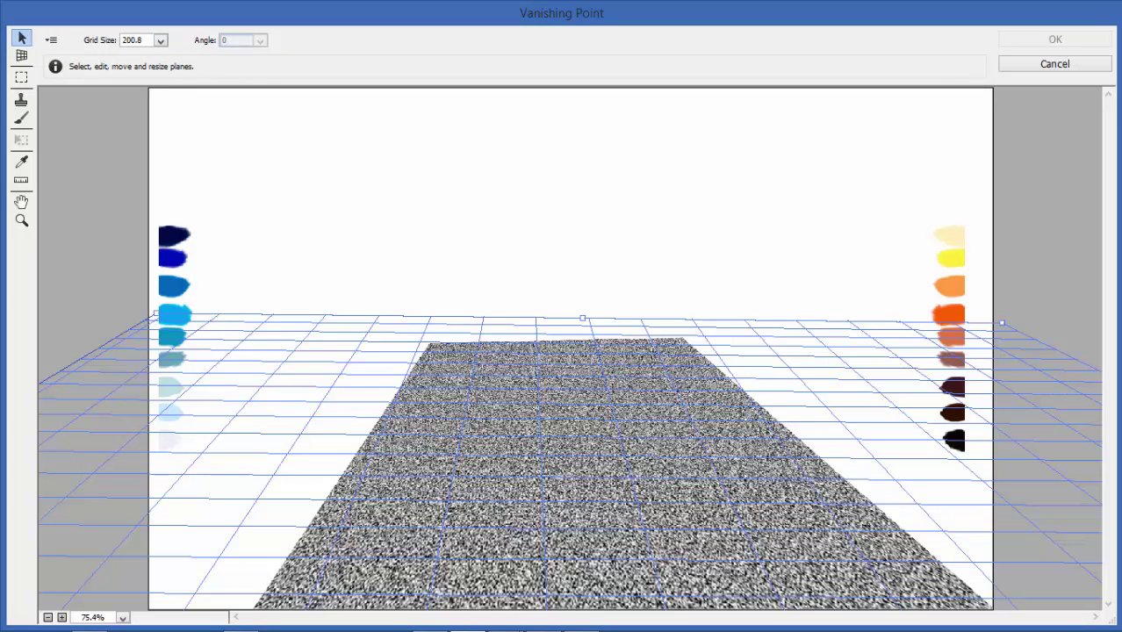
left_click(21, 101)
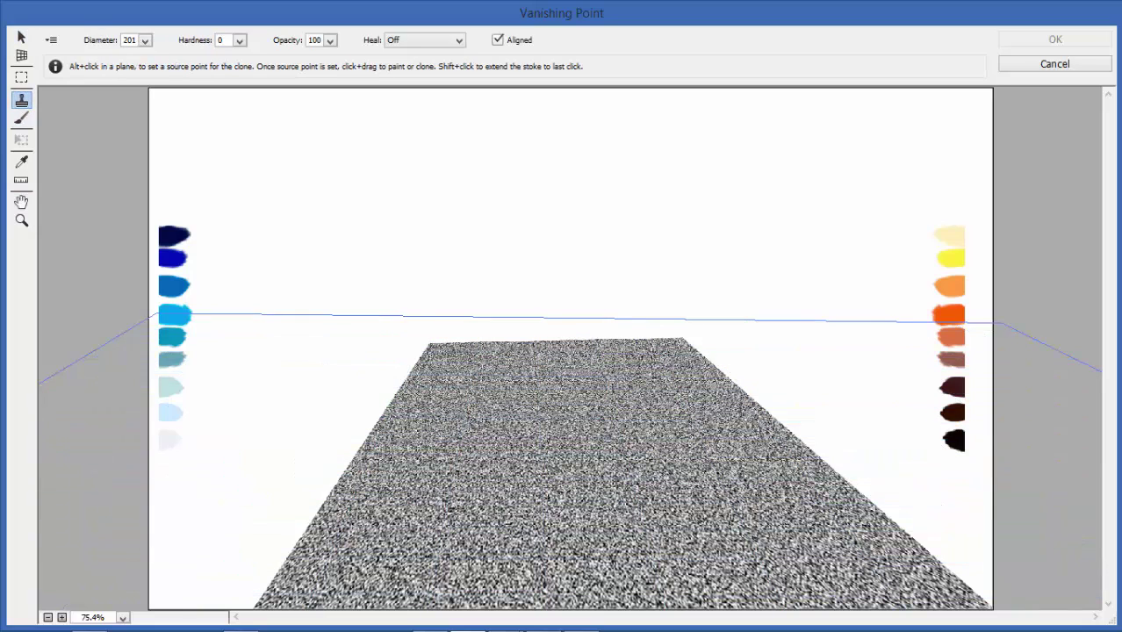
left_click(592, 519, "alt")
mouse_move(882, 459)
left_mouse_down()
mouse_move(982, 510)
mouse_move(975, 562)
mouse_move(843, 439)
mouse_move(739, 494)
mouse_move(869, 387)
left_mouse_up()
left_click(539, 479, "alt")
key("alt")
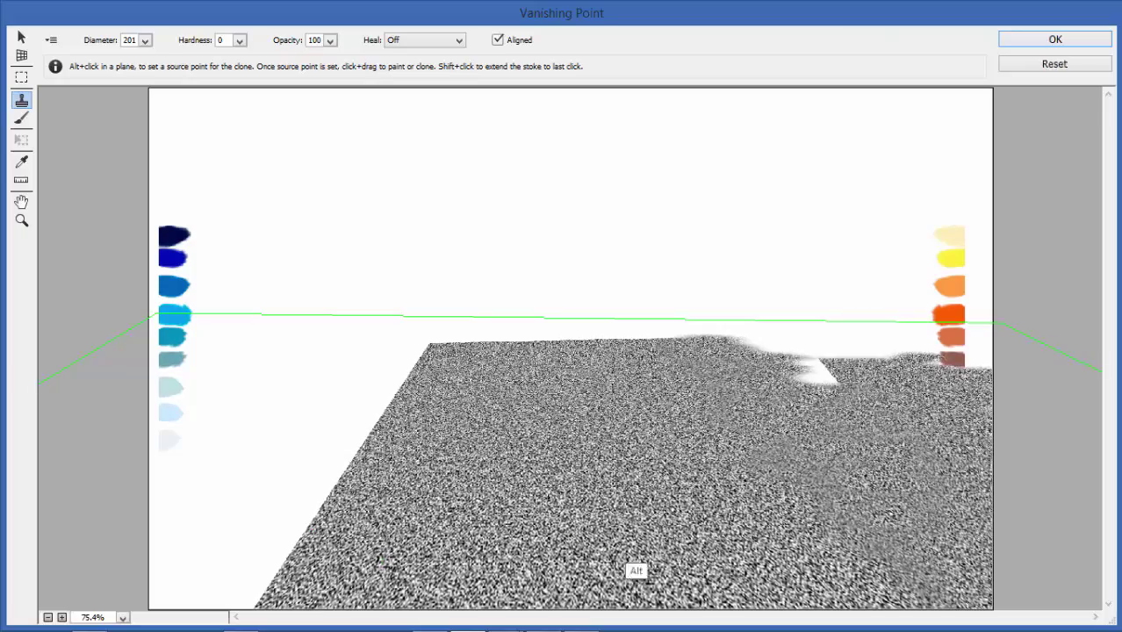
mouse_move(636, 567)
left_mouse_down()
mouse_move(733, 487)
mouse_move(687, 513)
mouse_move(562, 413)
left_mouse_up()
key("Return")
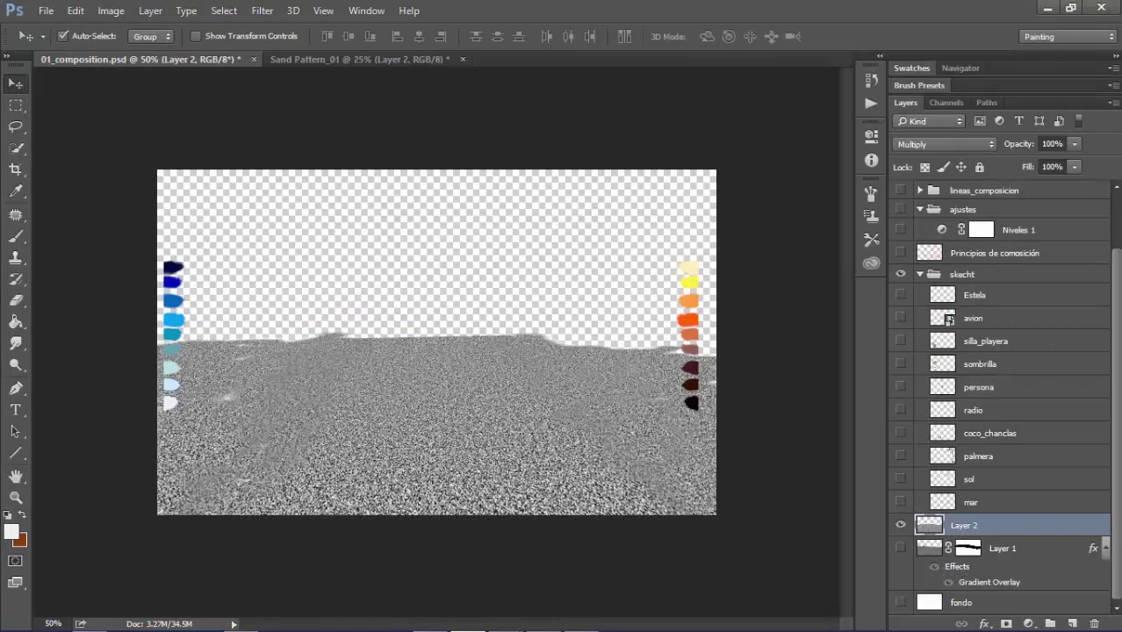
Show the sand layer and clip the noise layer to it
left_click(900, 548)
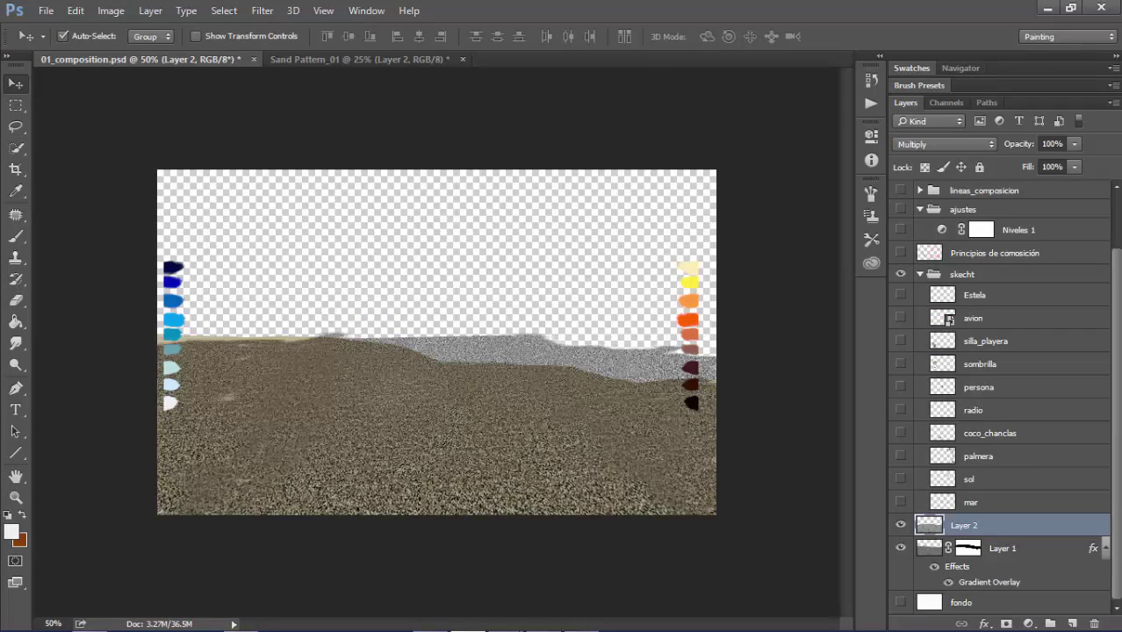
right_click(966, 524)
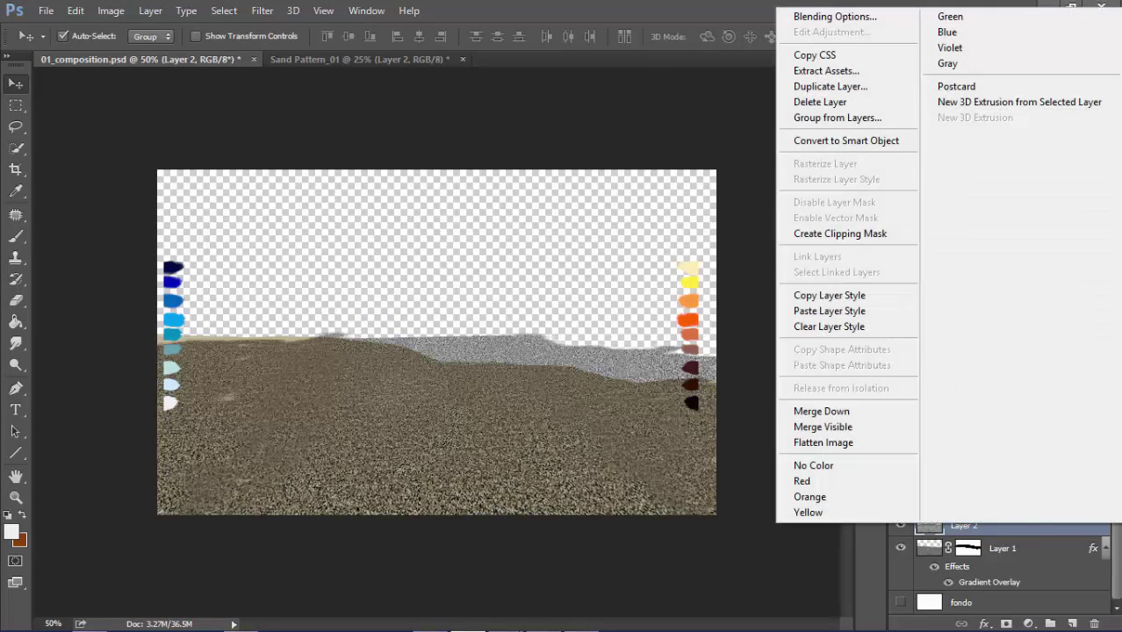
left_click(840, 233)
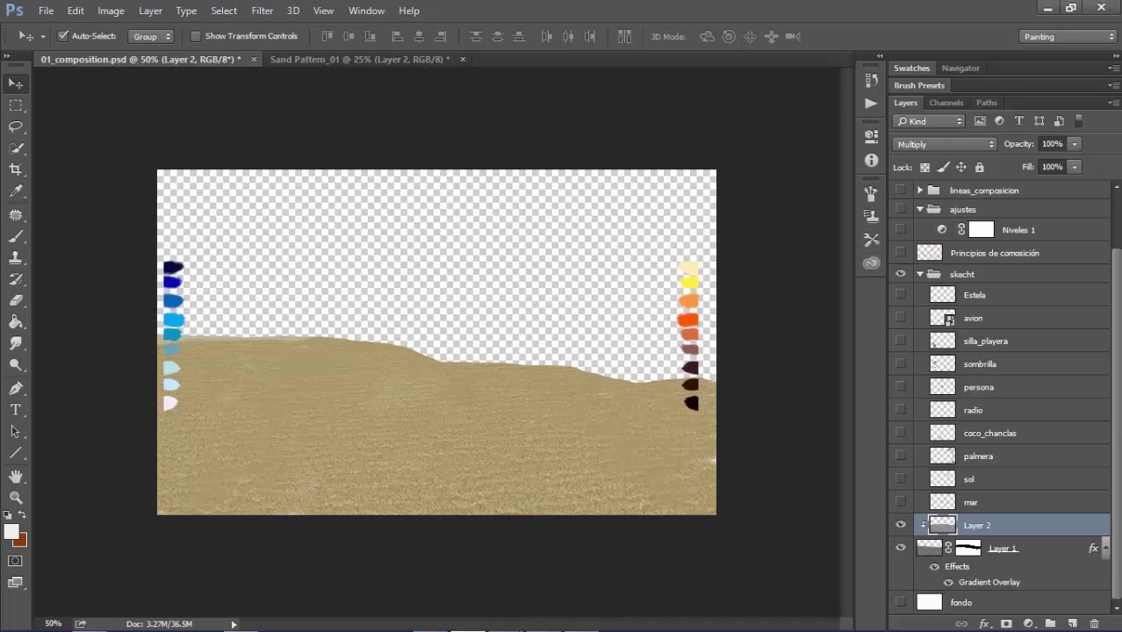
Show the white background, sea lines, sun and palm tree layers
left_click(900, 603)
left_click(900, 502)
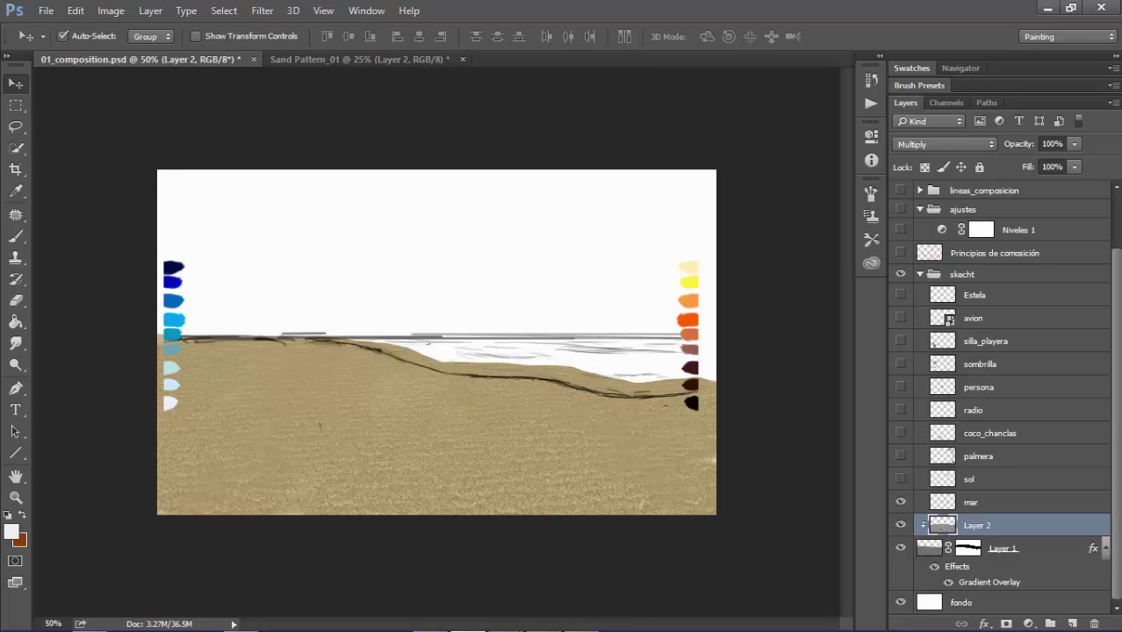
left_click(900, 480)
left_click(900, 456)
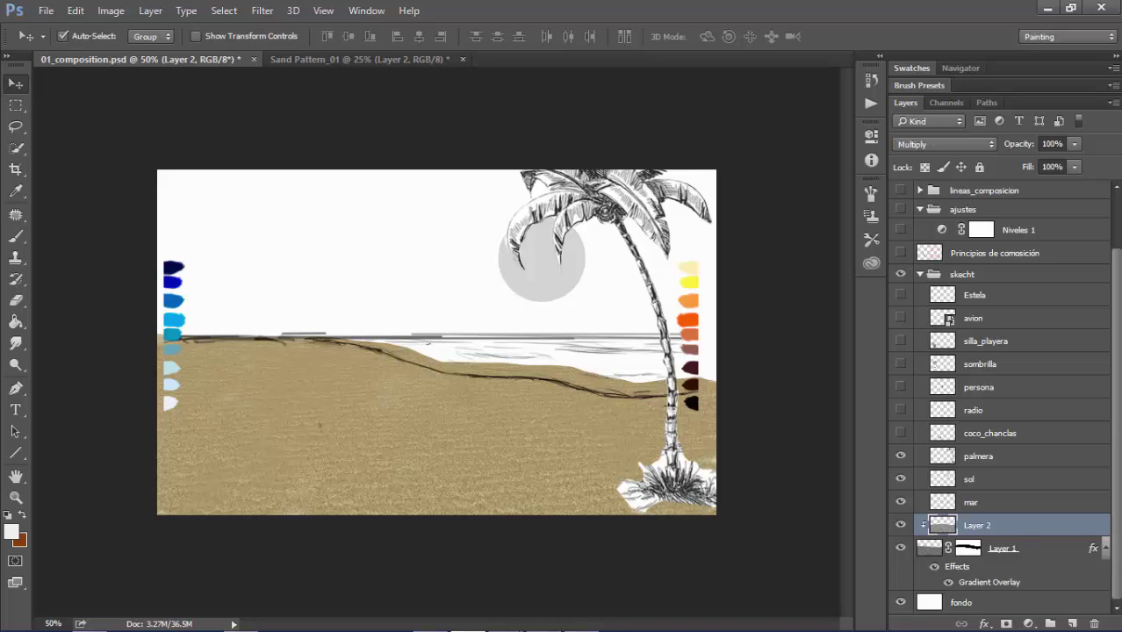
Show the hidden sketch layers, Estela through coco_chanclas and the rest, at 100% zoom
key("z")
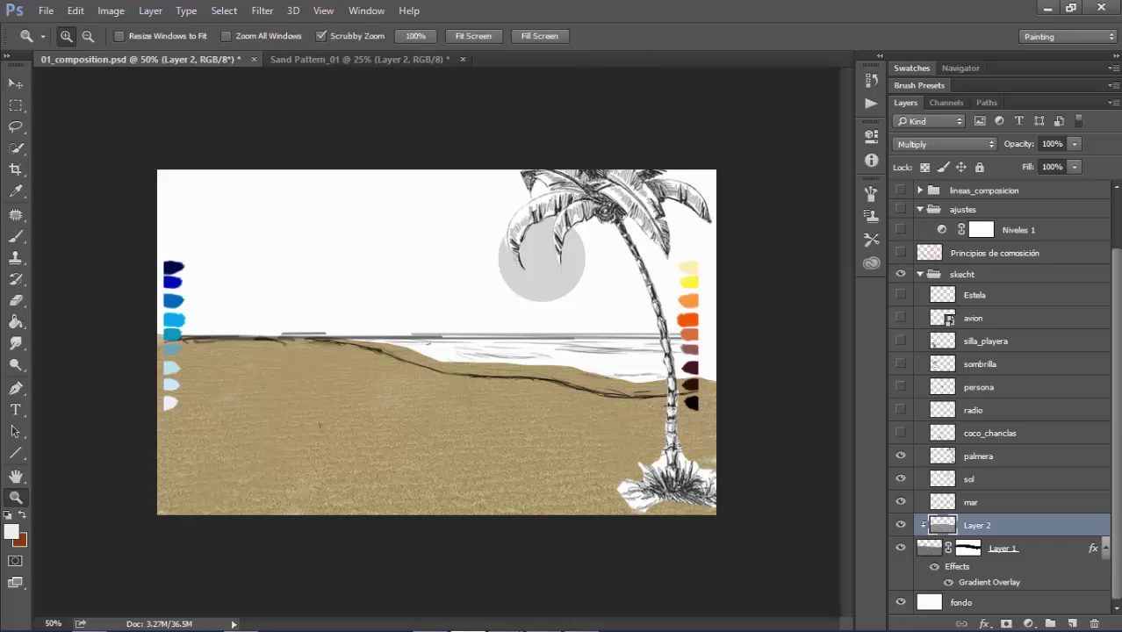
right_click(441, 395)
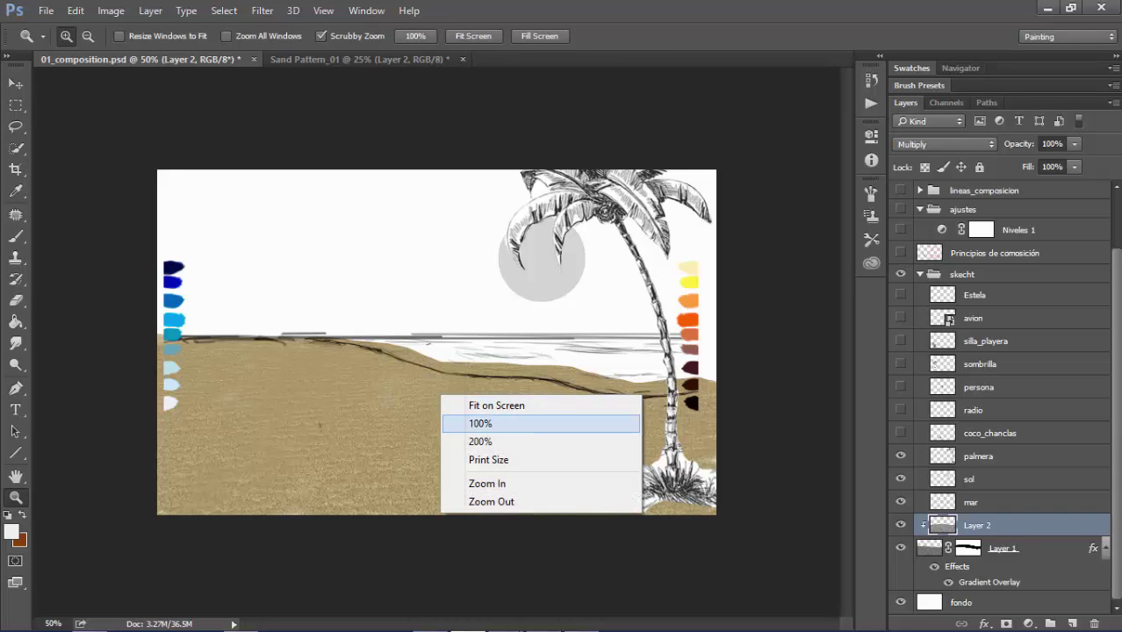
left_click(492, 424)
left_click_drag(421, 369, 441, 320)
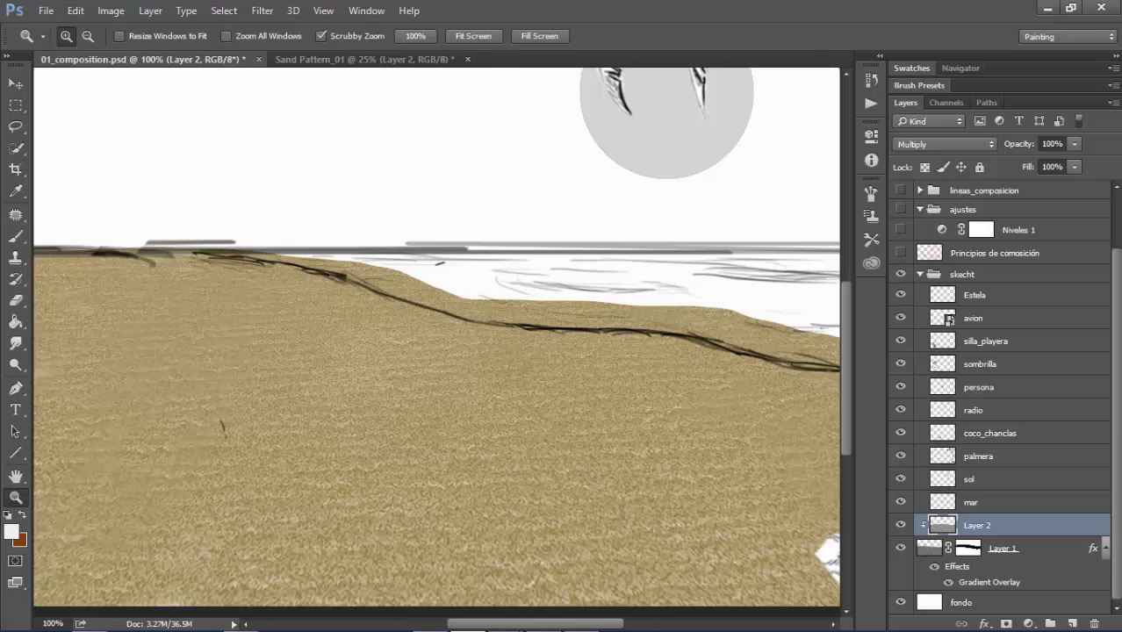
left_click_drag(900, 295, 900, 433)
left_click_drag(422, 369, 533, 342)
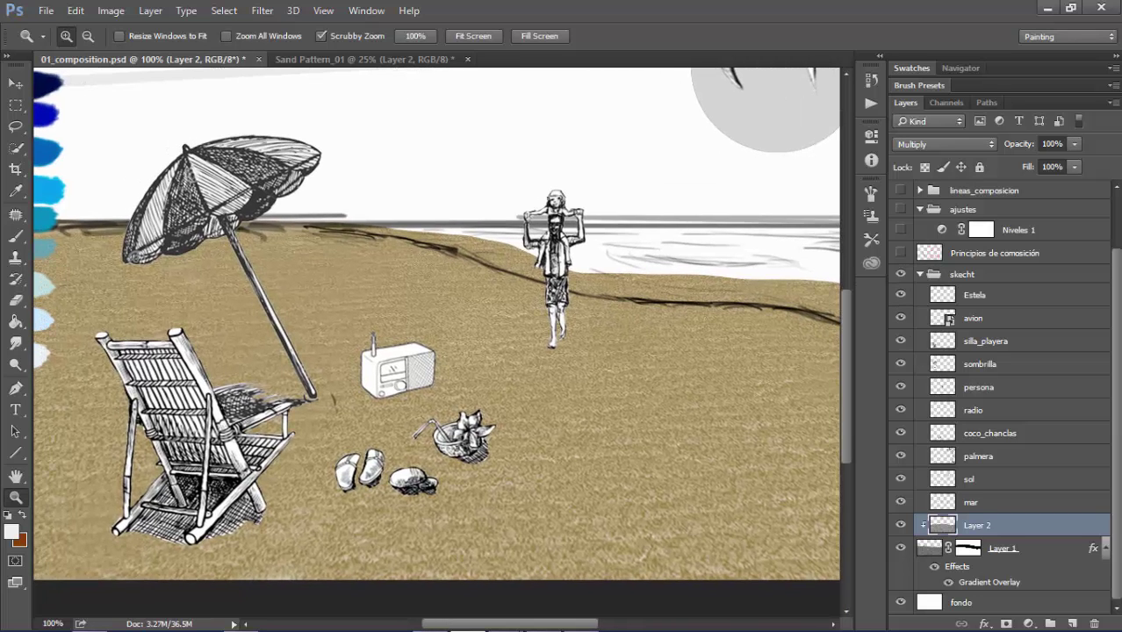
Lower the noise layer's opacity to 60%
key("ctrl+minus")
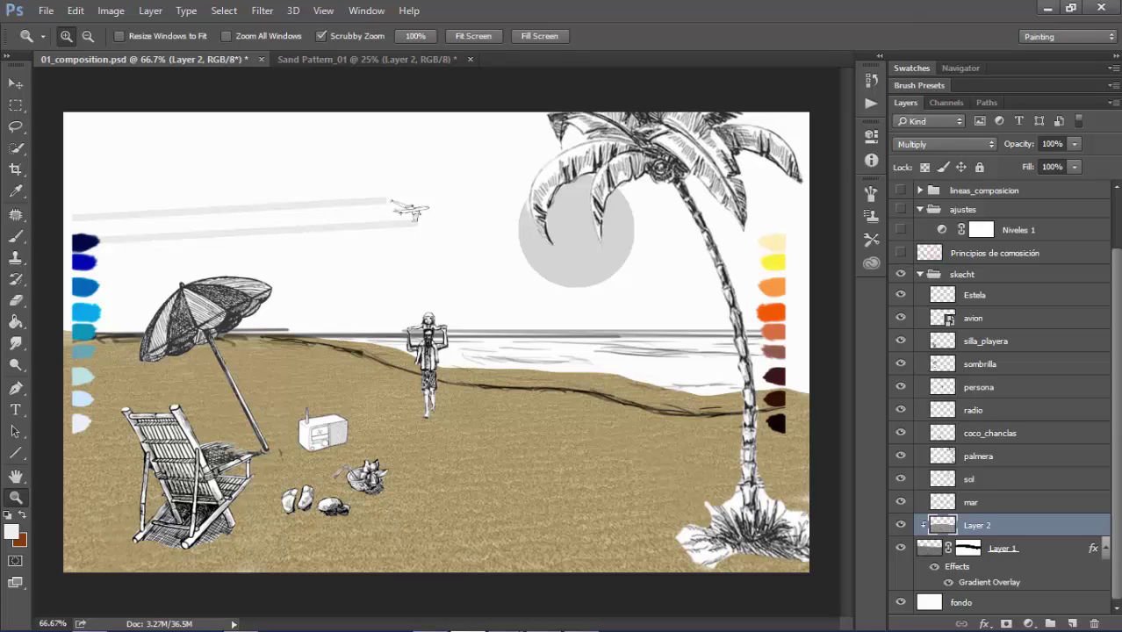
left_click(1074, 144)
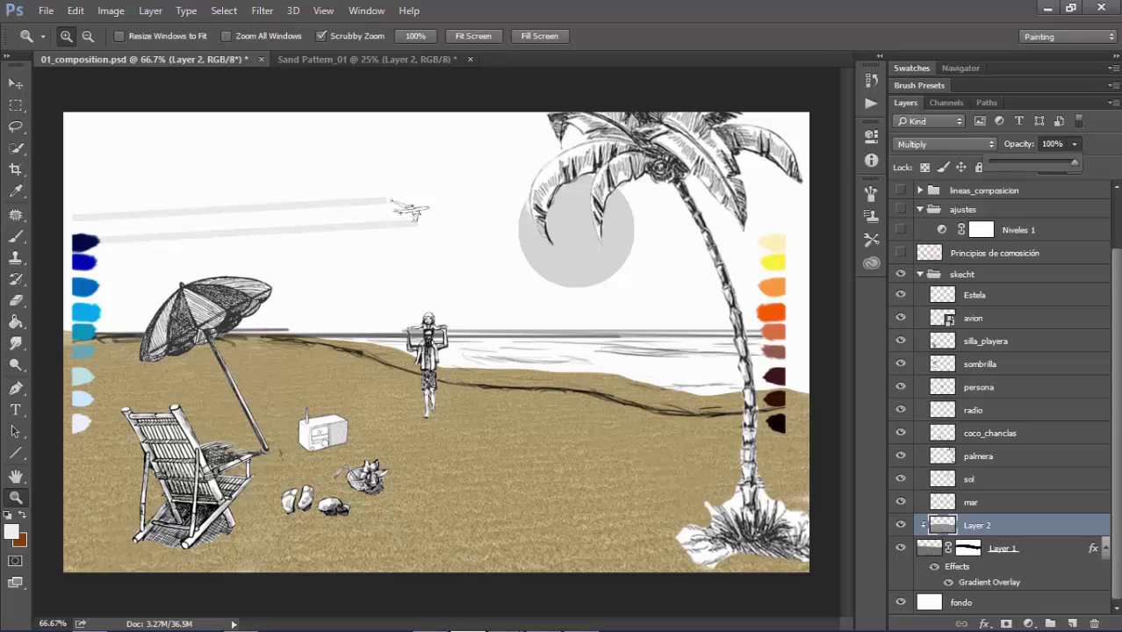
mouse_move(1074, 163)
left_mouse_down()
mouse_move(1020, 163)
mouse_move(1041, 163)
left_mouse_up()
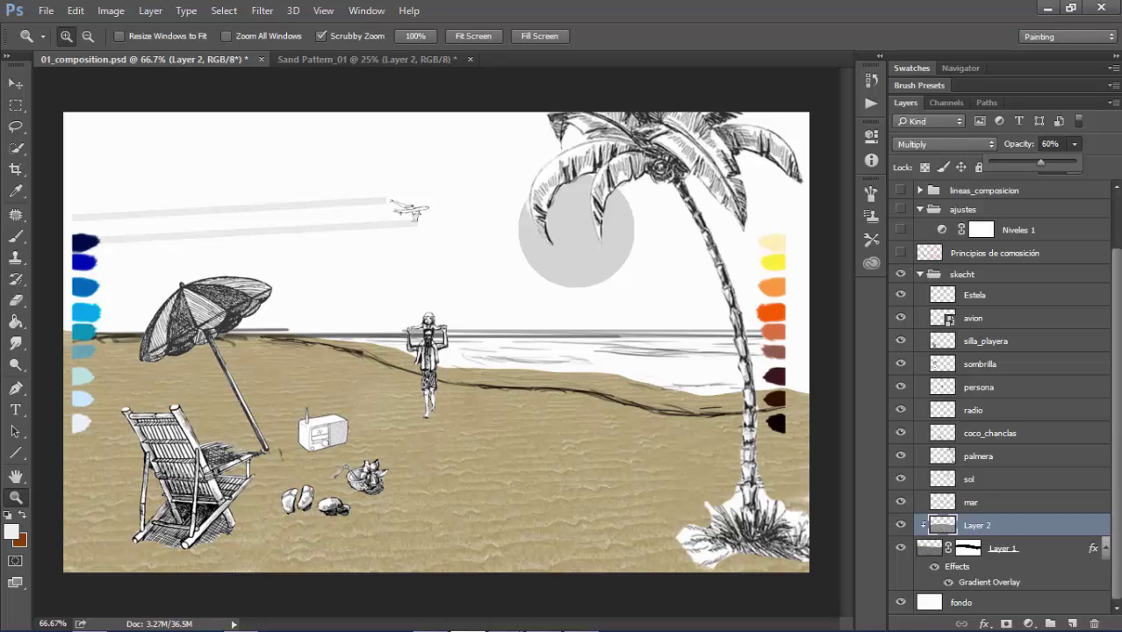